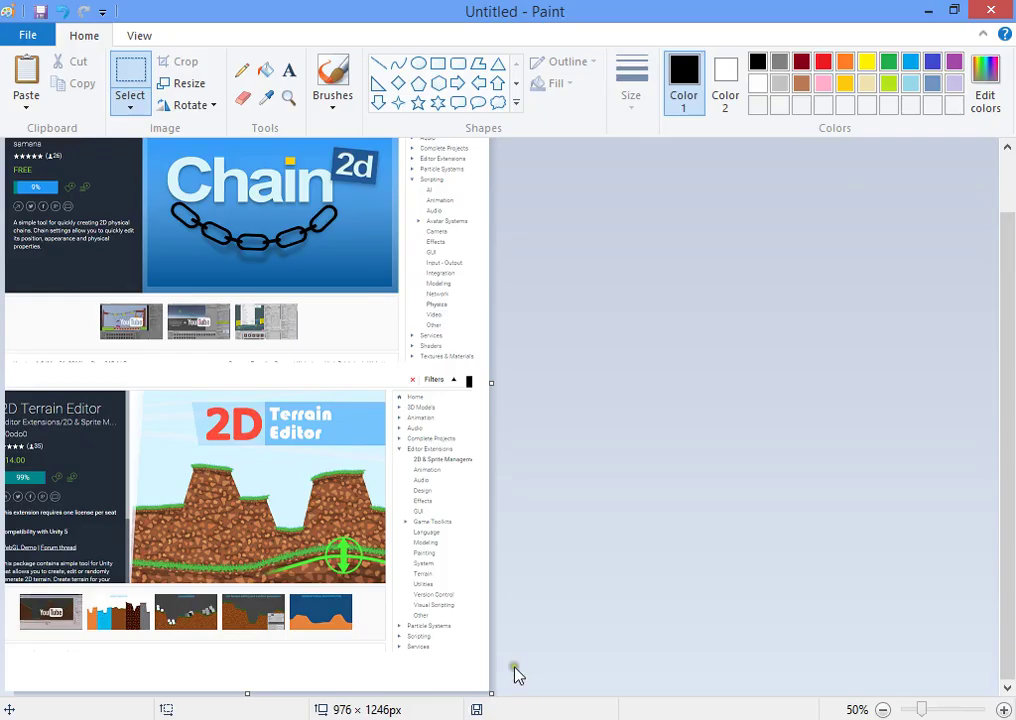
# Look over the asset store captures of Chain2D and 2D Terrain Editor on the canvas.
pyautogui.scroll(1, 300, 432)
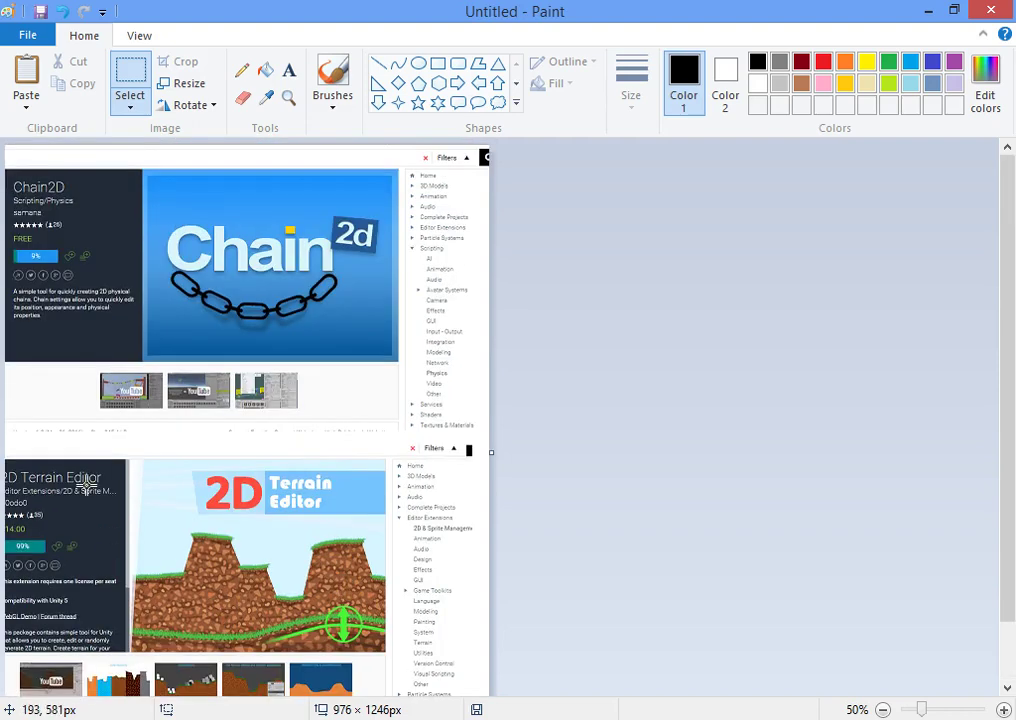
pyautogui.scroll(-1, 400, 490)
pyautogui.scroll(1, 300, 400)
# Switch to Unity and check the Level0 scene, its Game view and the Console.
pyautogui.hotkey('alt', 'Tab')
pyautogui.scroll(-4, 383, 258)
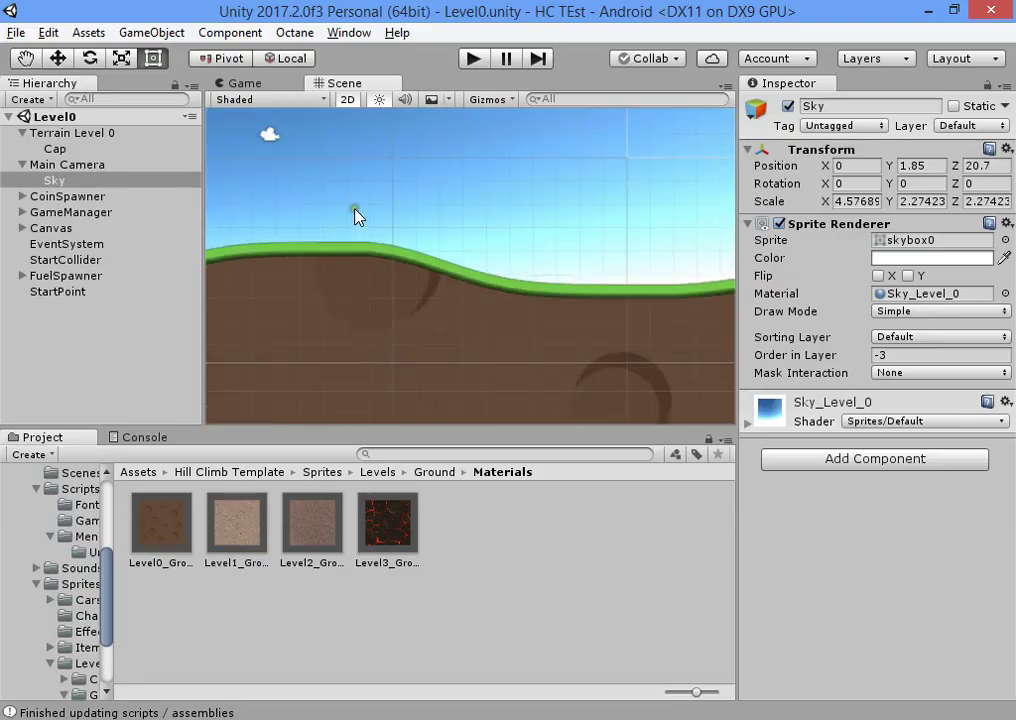
pyautogui.click(285, 85)
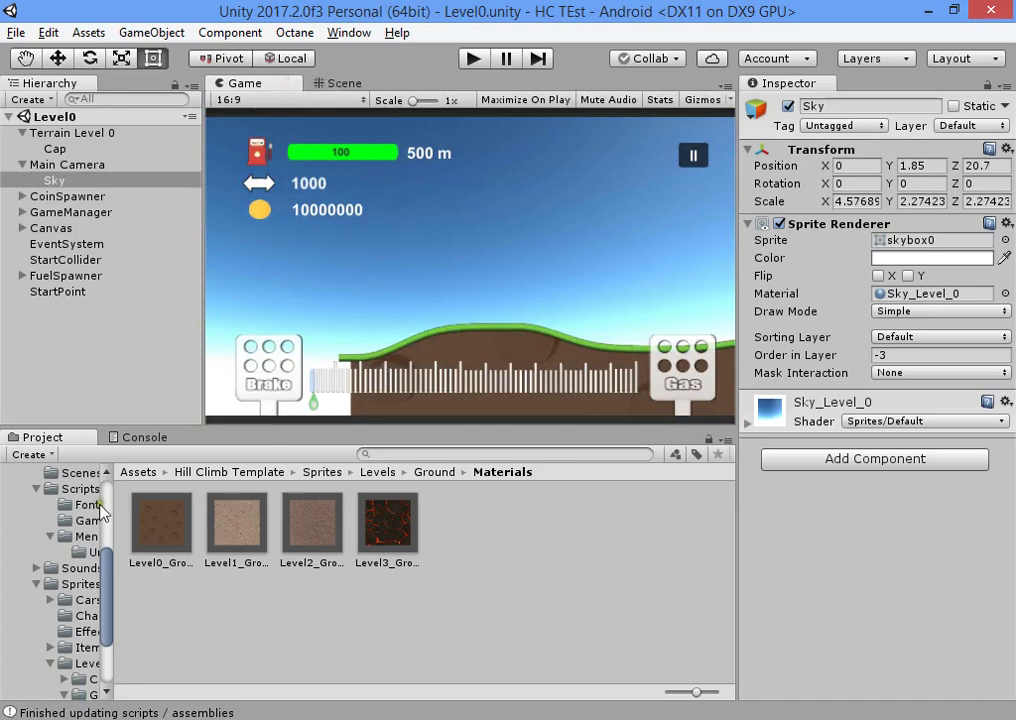
pyautogui.click(127, 437)
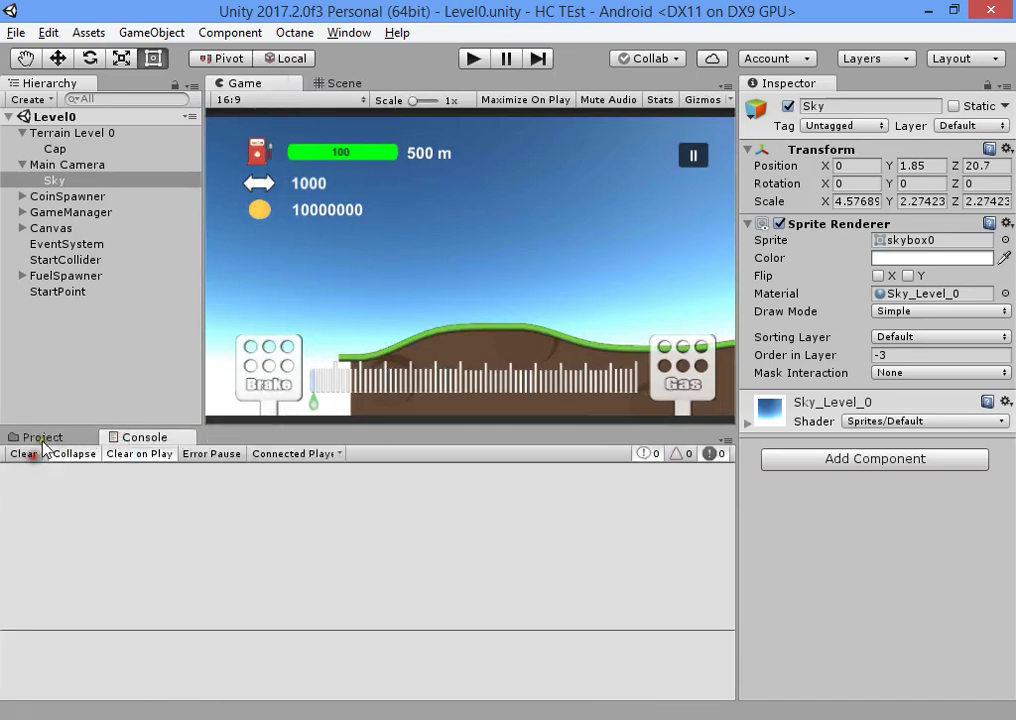
pyautogui.click(43, 438)
# Switch back to Paint and examine the descriptions of the 2D Terrain Editor and Chain2D assets up close.
pyautogui.hotkey('alt', 'Tab')
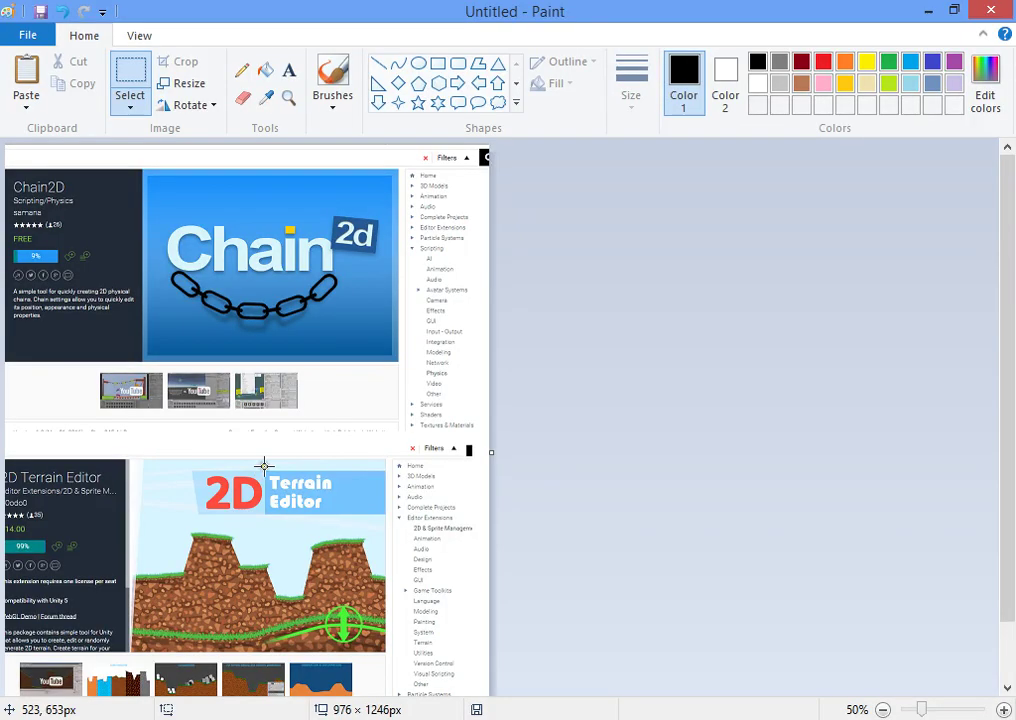
pyautogui.scroll(-1, 97, 485)
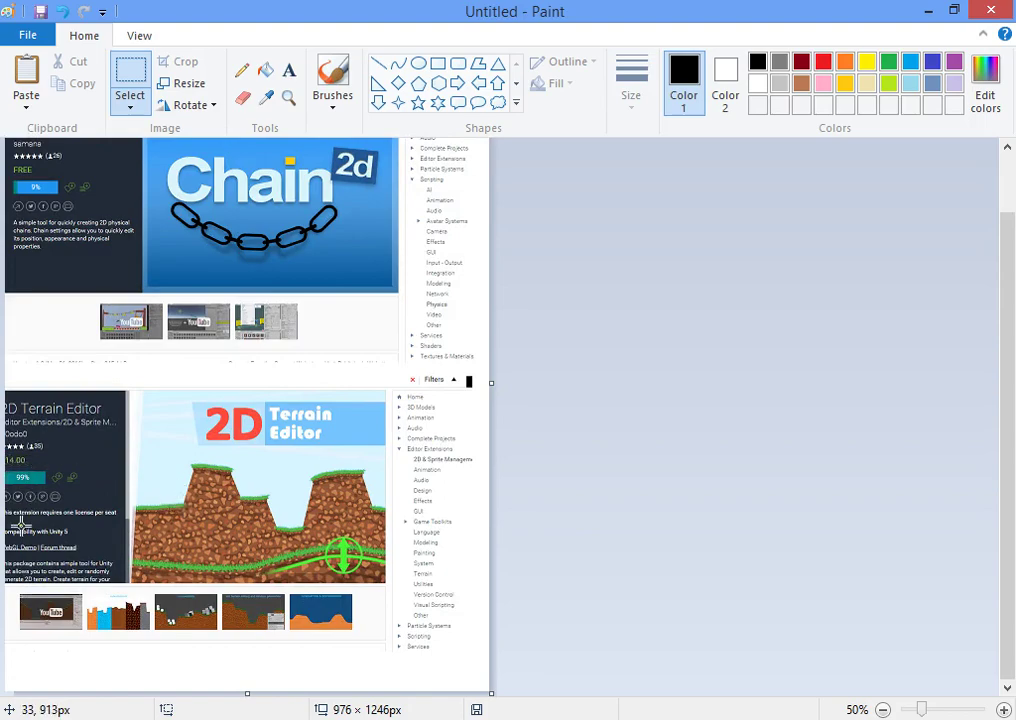
pyautogui.keyDown('ctrl'); pyautogui.scroll(2, 20, 522); pyautogui.keyUp('ctrl')
pyautogui.scroll(-15, 55, 497)
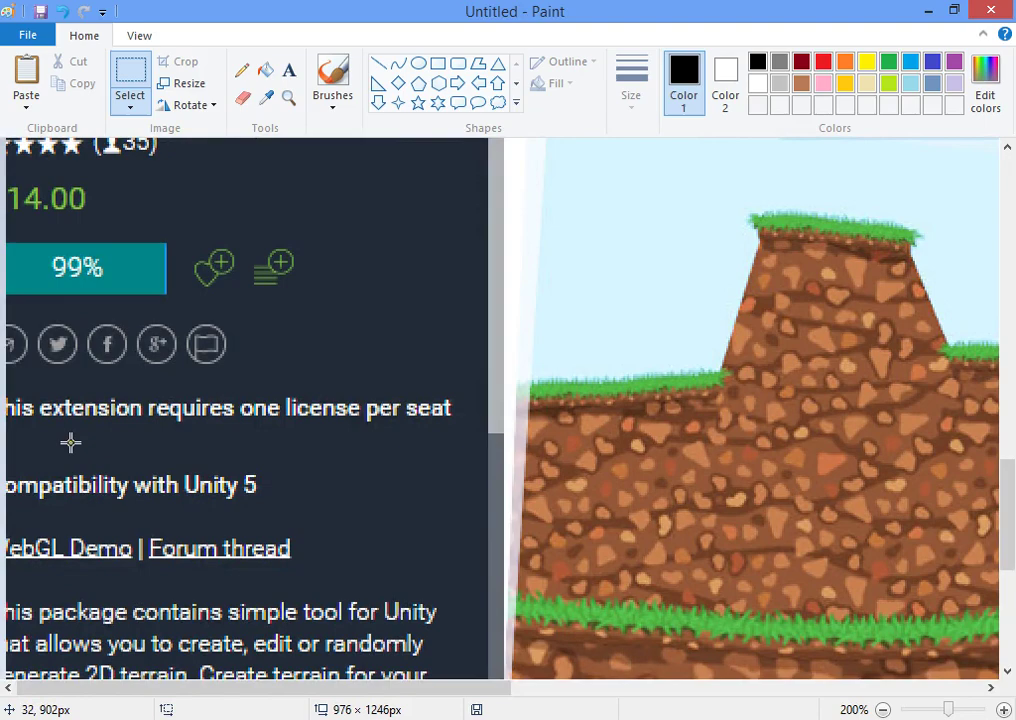
pyautogui.scroll(2, 57, 281)
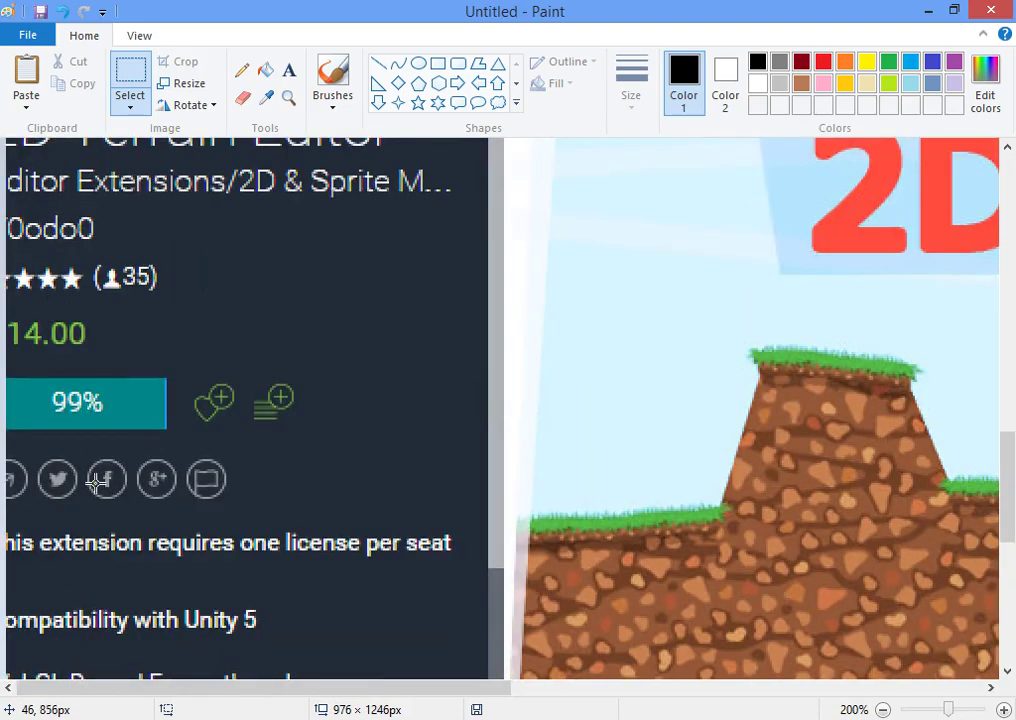
pyautogui.scroll(17, 100, 481)
pyautogui.scroll(-5, 551, 329)
pyautogui.scroll(6, 160, 250)
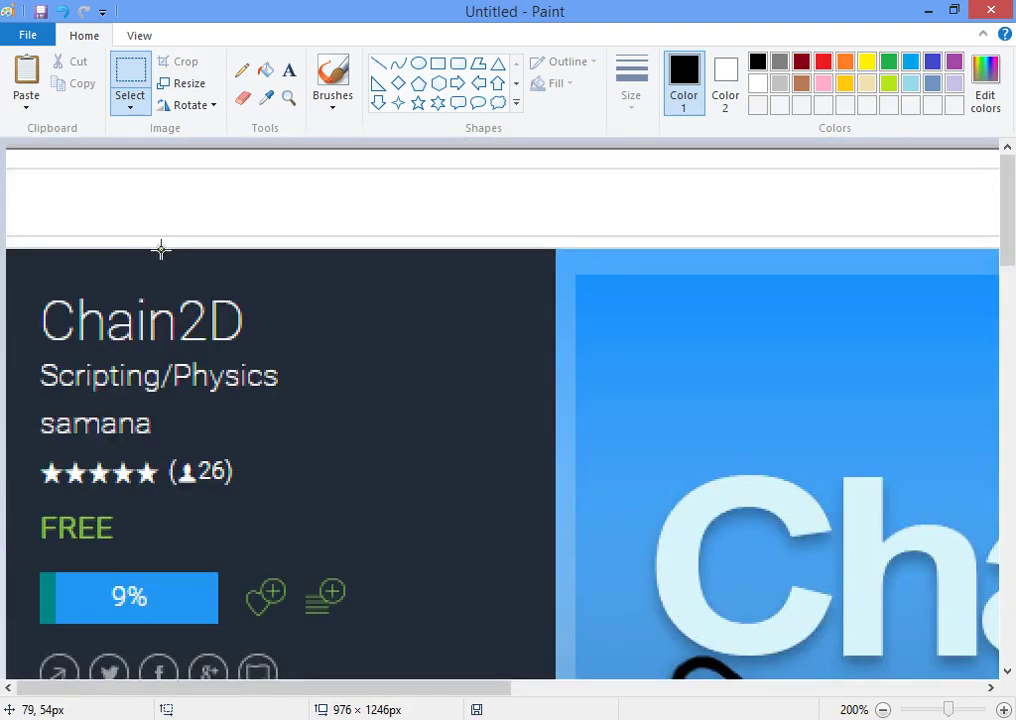
pyautogui.scroll(-8, 140, 318)
pyautogui.scroll(2, 129, 289)
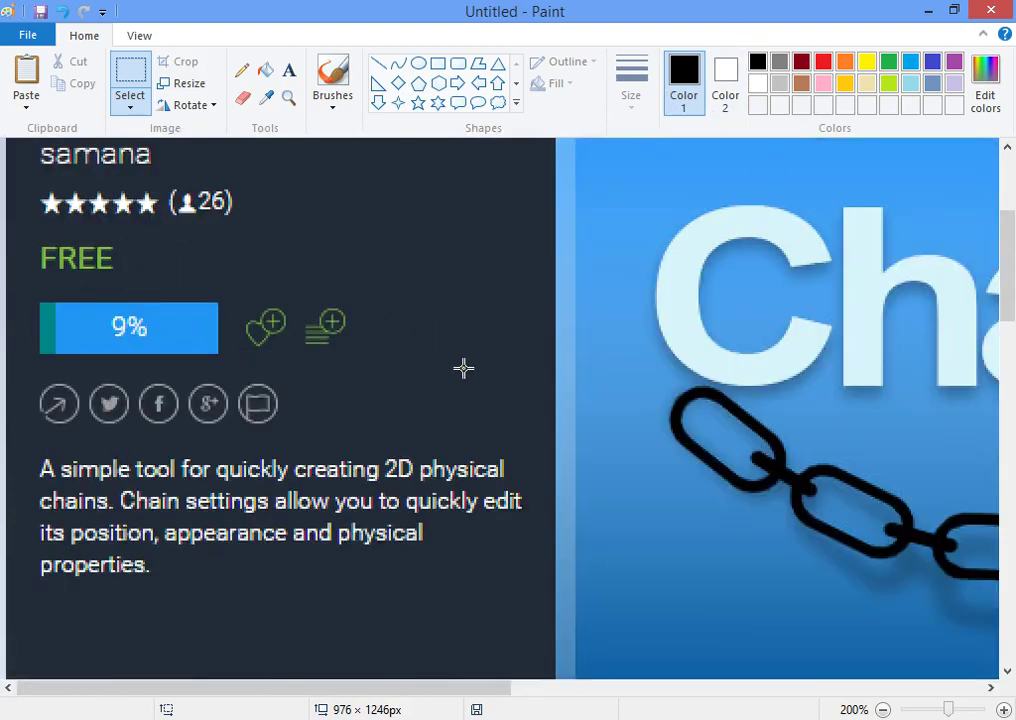
pyautogui.keyDown('ctrl'); pyautogui.scroll(-1, 464, 366); pyautogui.keyUp('ctrl')
pyautogui.keyDown('ctrl'); pyautogui.scroll(-2, 465, 367); pyautogui.keyUp('ctrl')
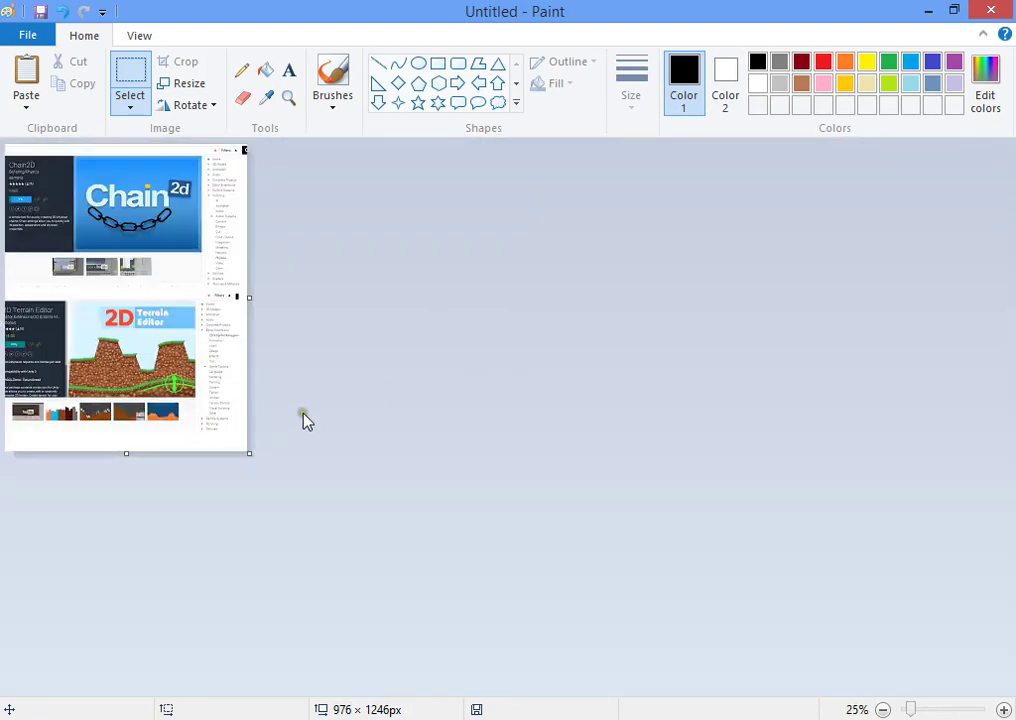
pyautogui.keyDown('ctrl'); pyautogui.scroll(1, 305, 420); pyautogui.keyUp('ctrl')
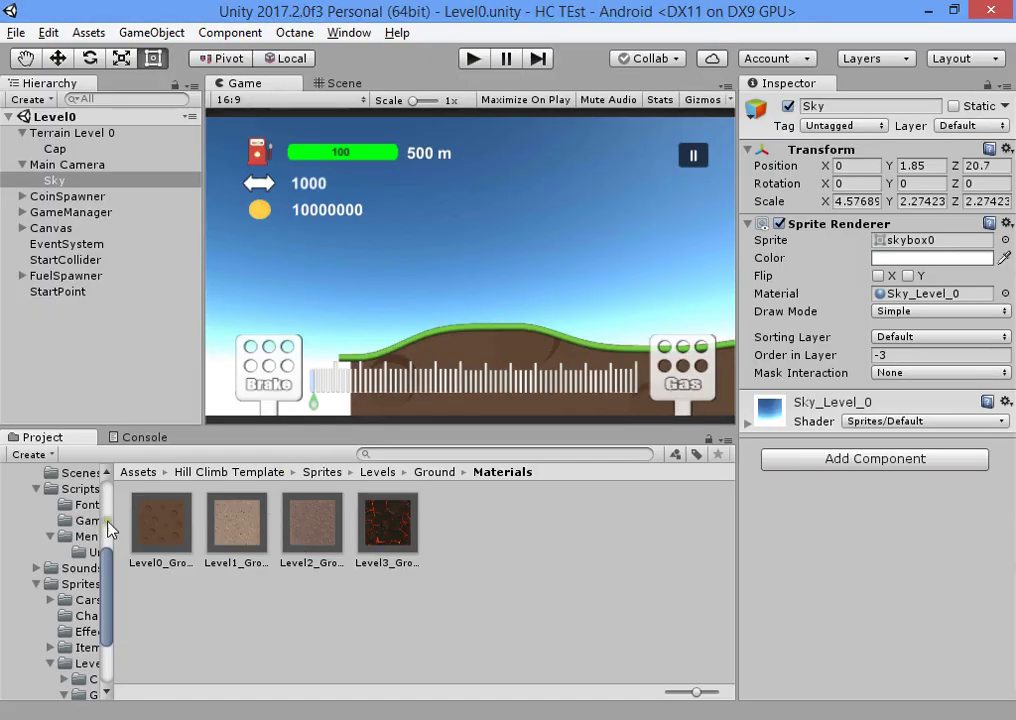
# Widen the project's folder tree and collapse the Menu, Scripts and Sprites folders of Hill Climb Template.
pyautogui.moveTo(116, 520); pyautogui.dragTo(210, 522)
pyautogui.scroll(4, 60, 580)
pyautogui.scroll(-2, 55, 585)
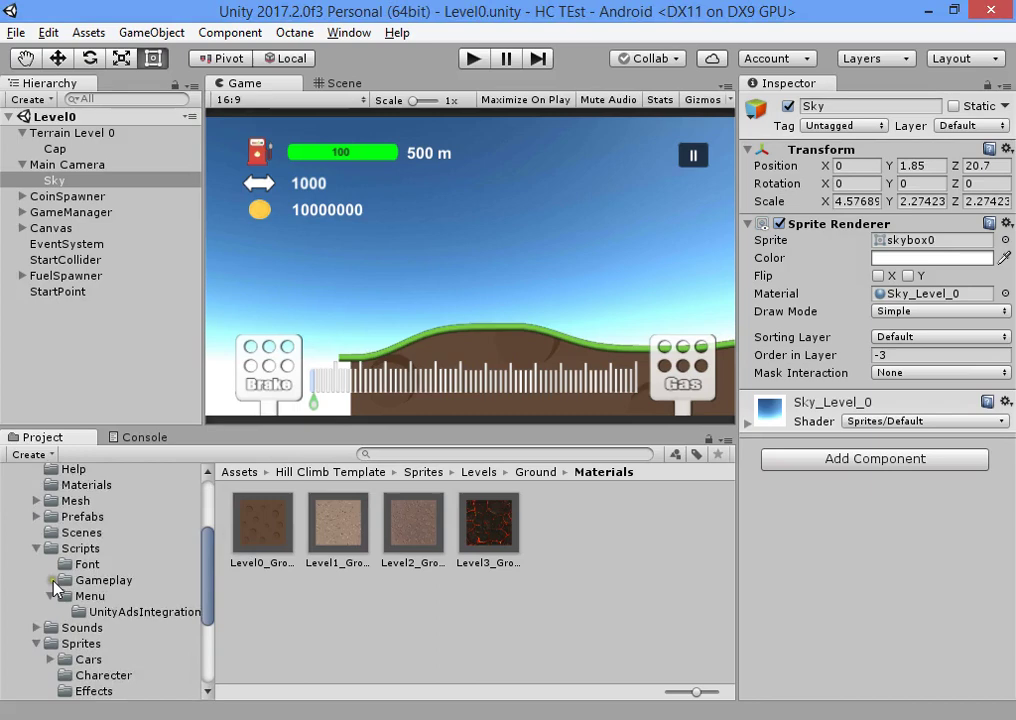
pyautogui.click(50, 597)
pyautogui.click(36, 548)
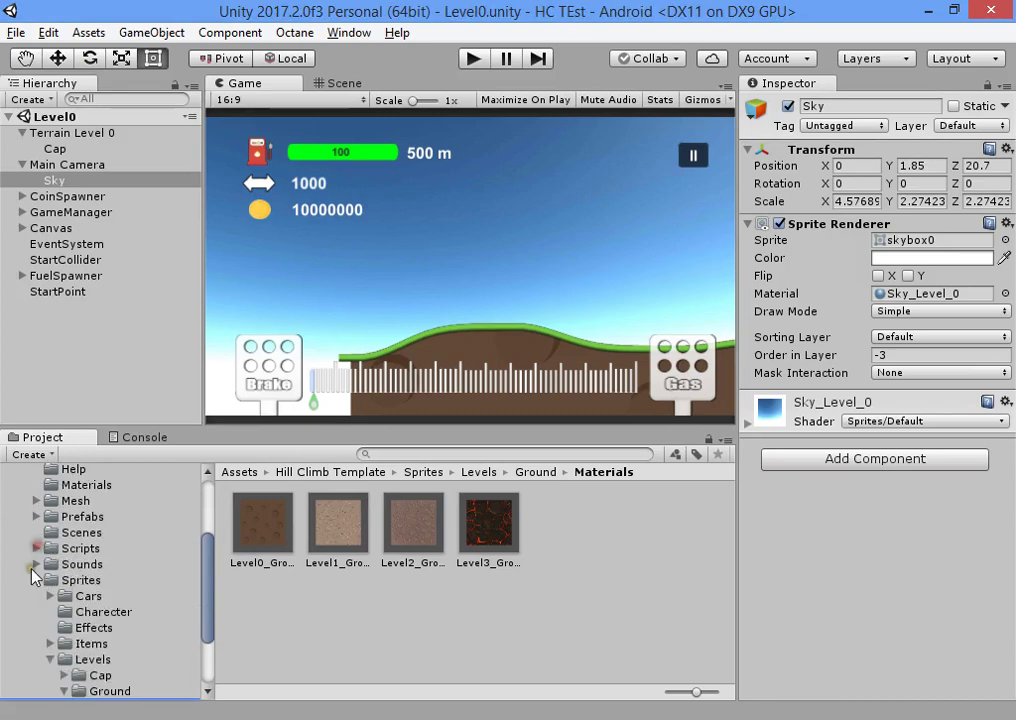
pyautogui.click(36, 580)
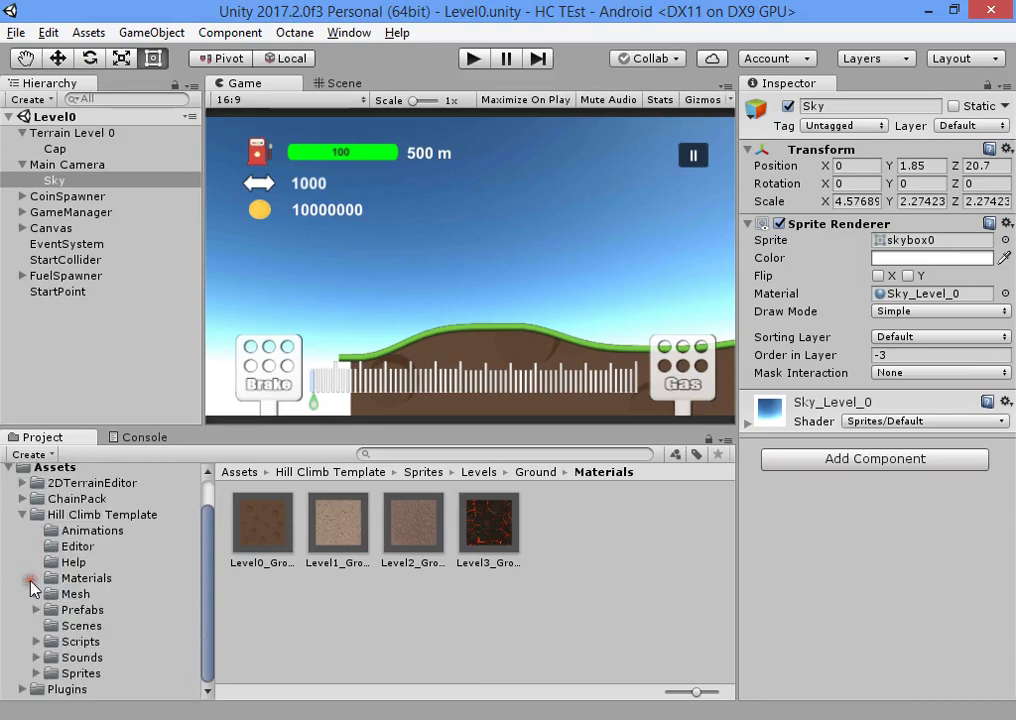
# Duplicate the Level0 scene in Hill Climb Template's Scenes folder and open the copy.
pyautogui.click(78, 626)
pyautogui.click(265, 530)
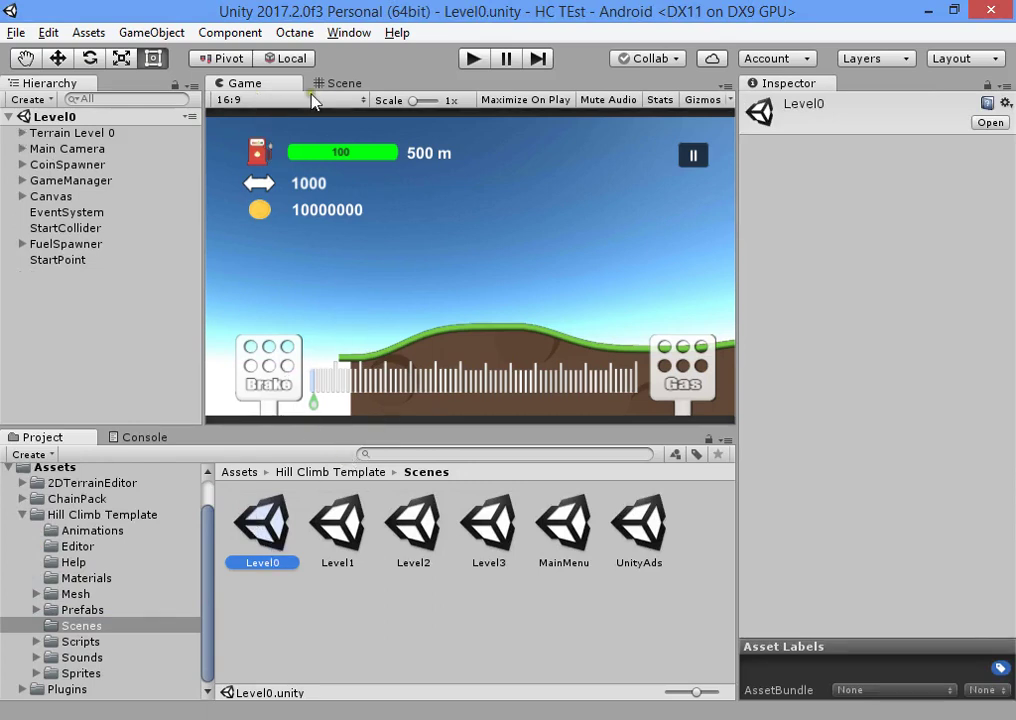
pyautogui.click(340, 84)
pyautogui.scroll(-6, 327, 295)
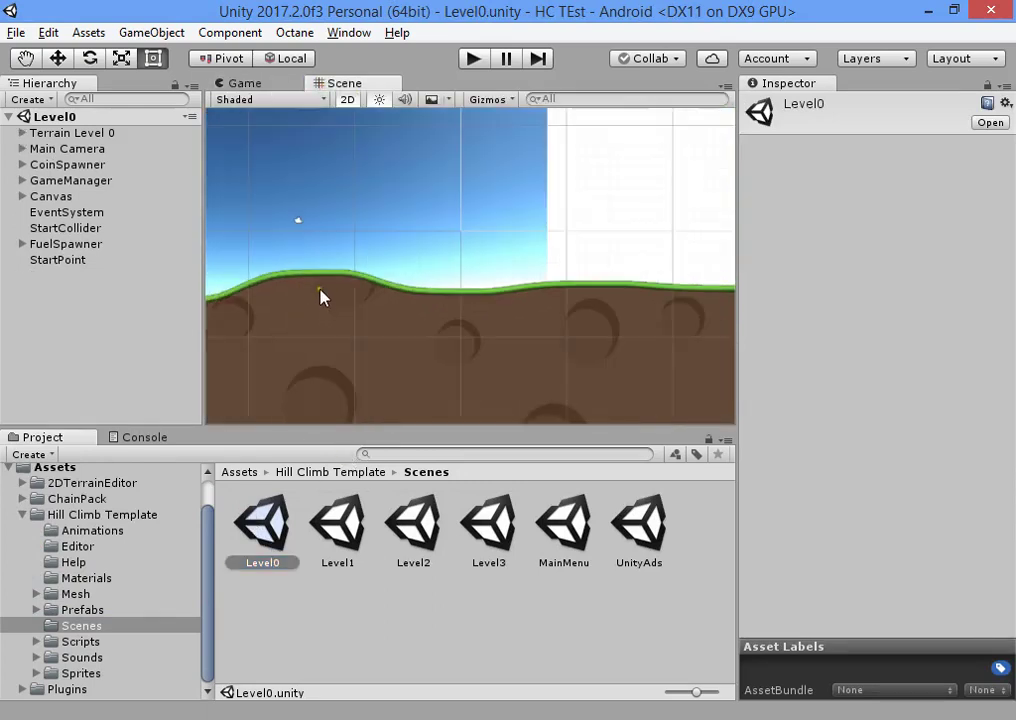
pyautogui.moveTo(329, 302); pyautogui.dragTo(347, 256, button='middle')
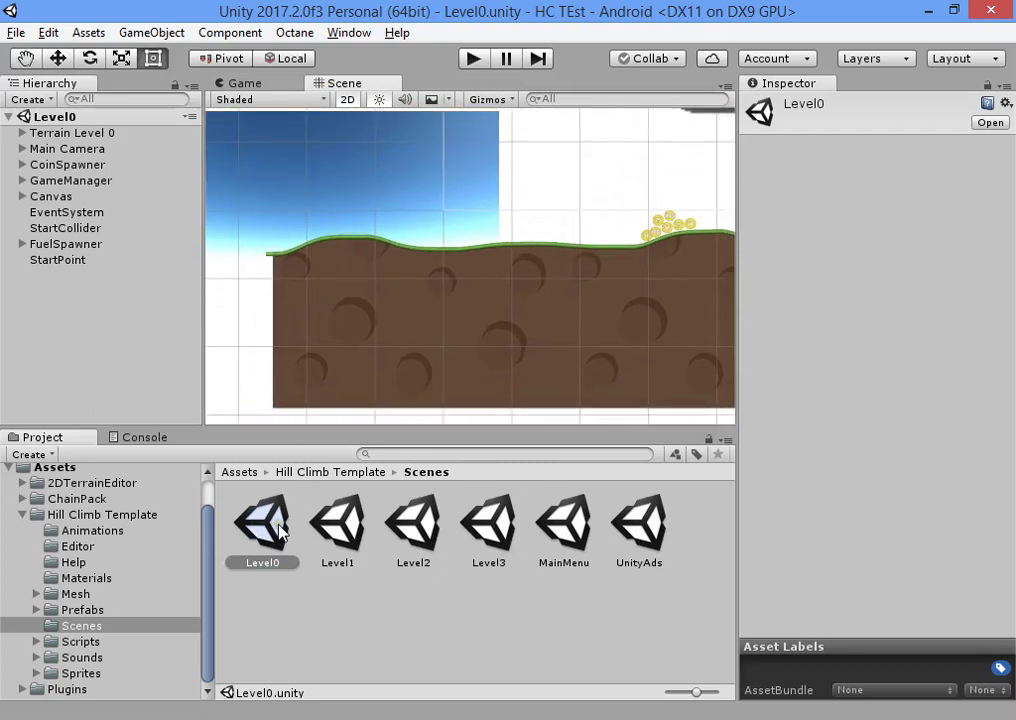
pyautogui.hotkey('ctrl', 'd')
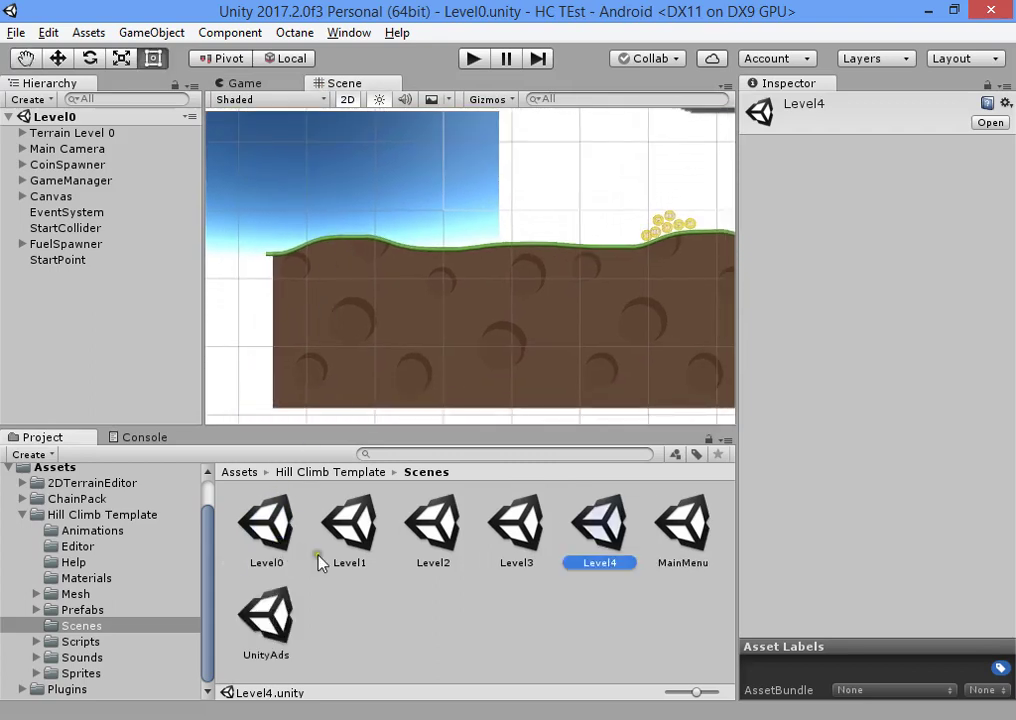
pyautogui.doubleClick(593, 530)
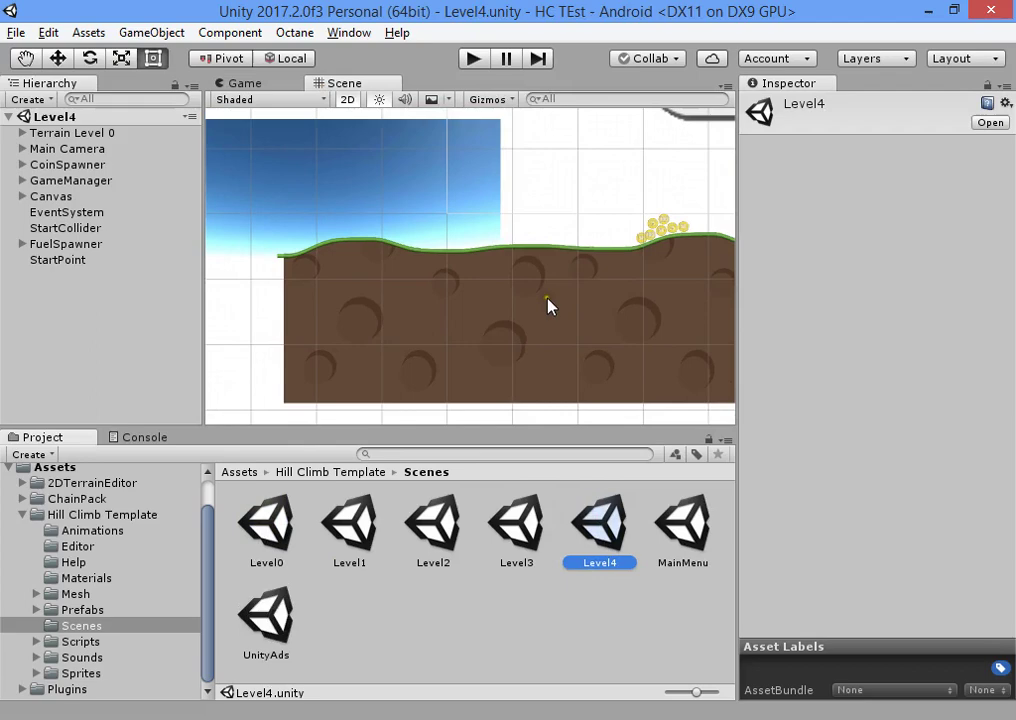
pyautogui.moveTo(547, 302); pyautogui.dragTo(450, 330, button='middle')
# Inspect the components of the Terrain Level 0 and Main Camera objects.
pyautogui.click(100, 132)
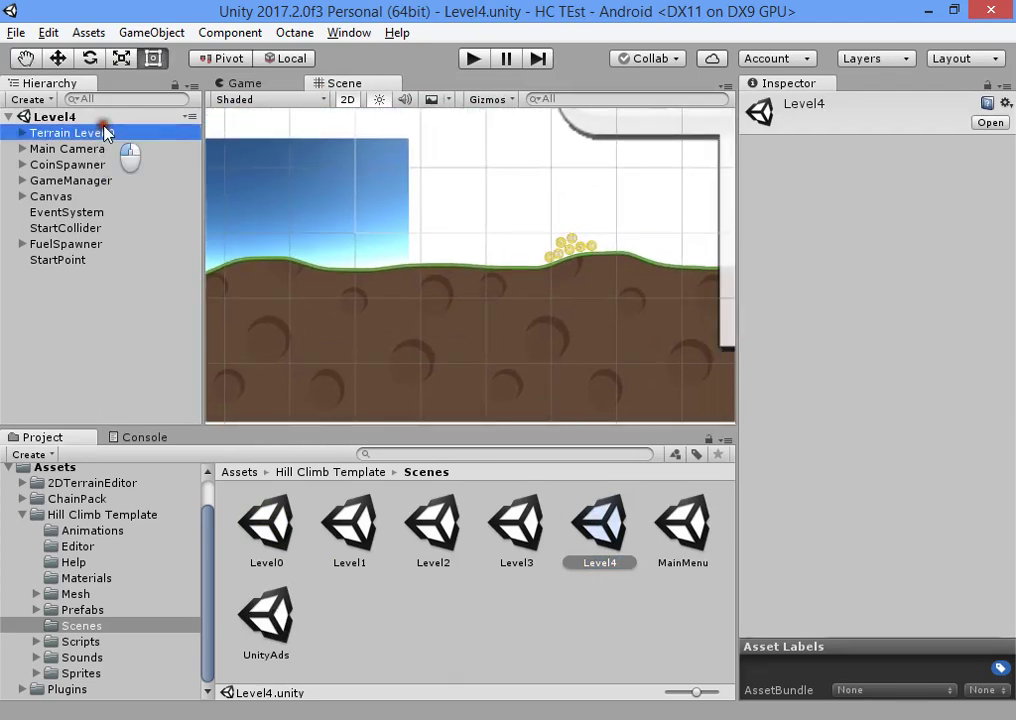
pyautogui.scroll(-3, 790, 420)
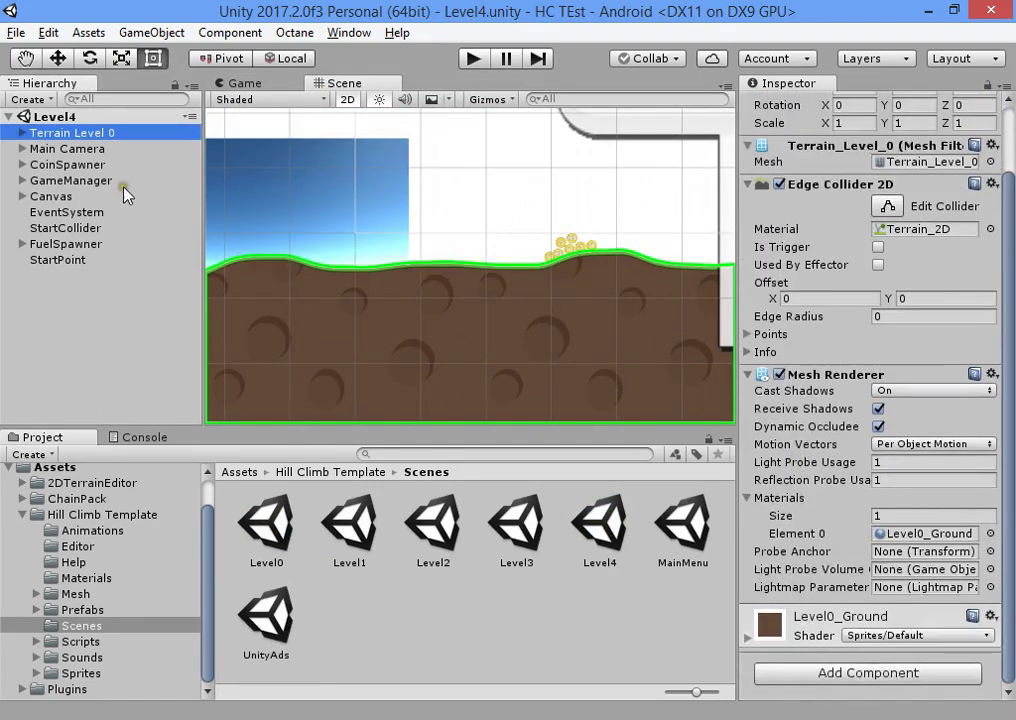
pyautogui.click(90, 150)
pyautogui.scroll(-1, 800, 390)
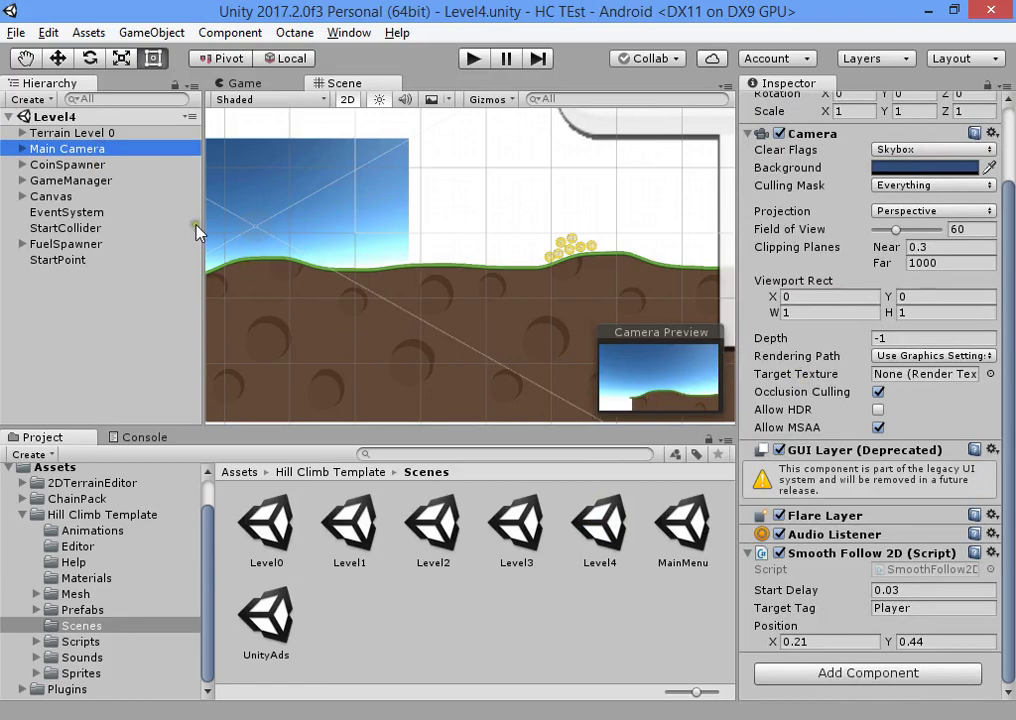
# Select the GameManager object, widen its properties view and review its Game Manager script and Audio Source settings.
pyautogui.click(80, 180)
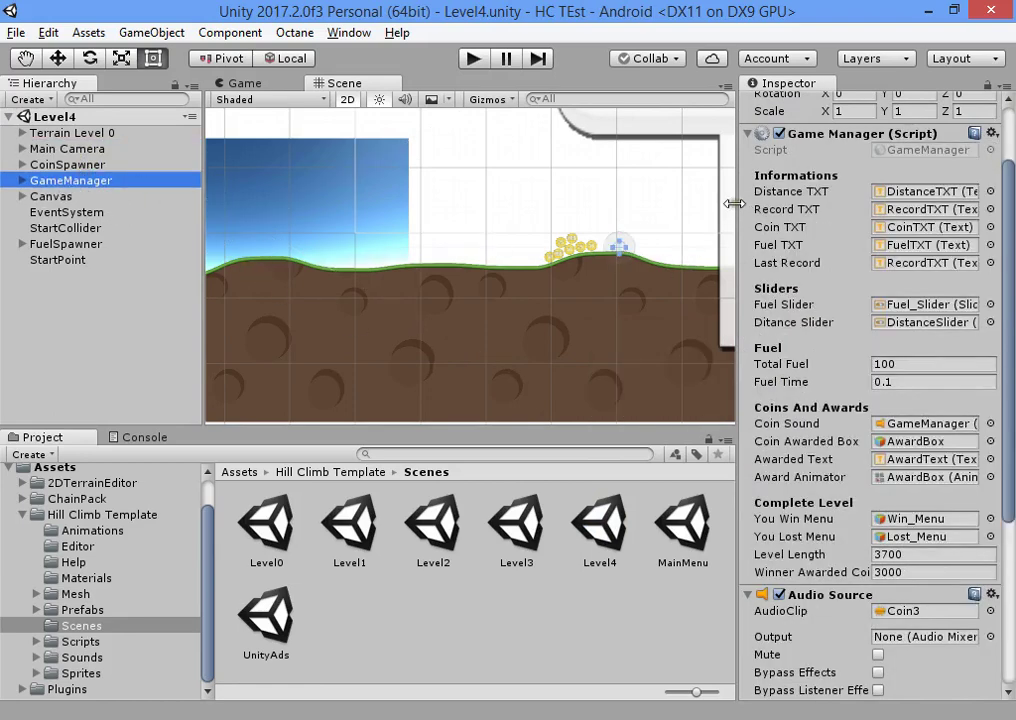
pyautogui.moveTo(734, 203); pyautogui.dragTo(680, 195)
pyautogui.scroll(-5, 780, 440)
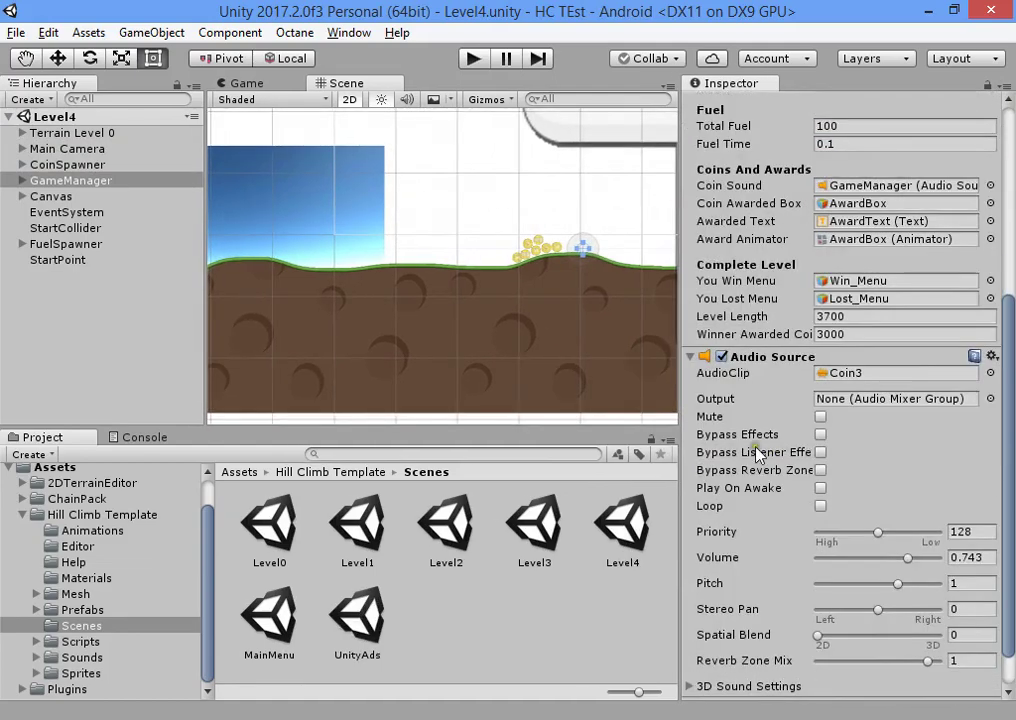
pyautogui.scroll(-2, 770, 395)
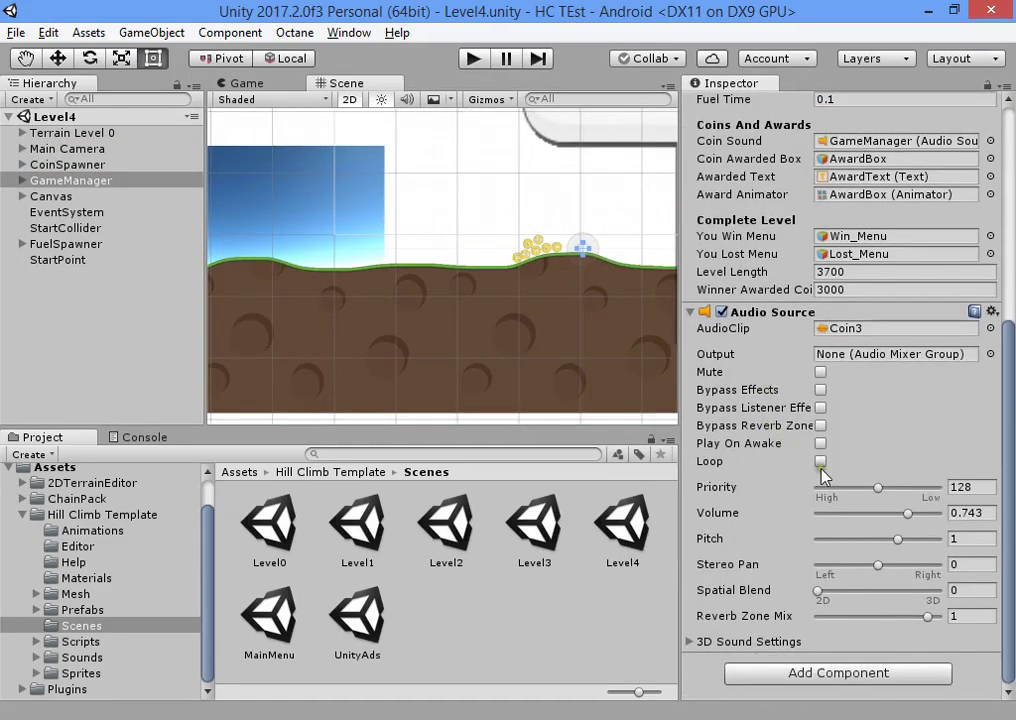
pyautogui.scroll(3, 825, 430)
pyautogui.scroll(5, 828, 378)
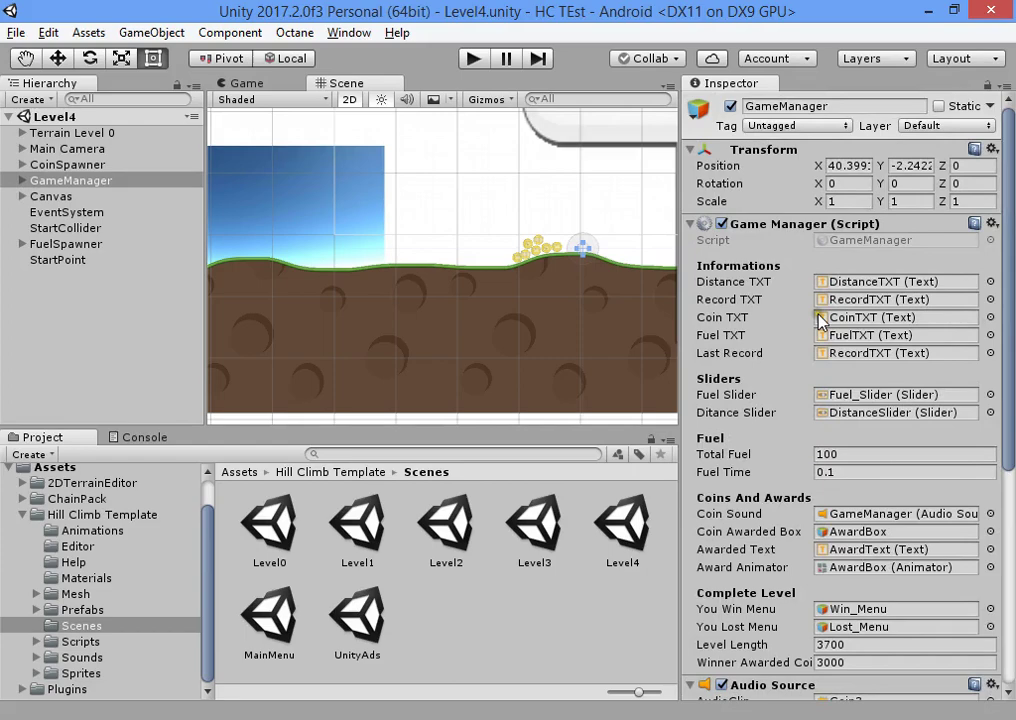
pyautogui.scroll(-4, 803, 393)
pyautogui.scroll(1, 812, 330)
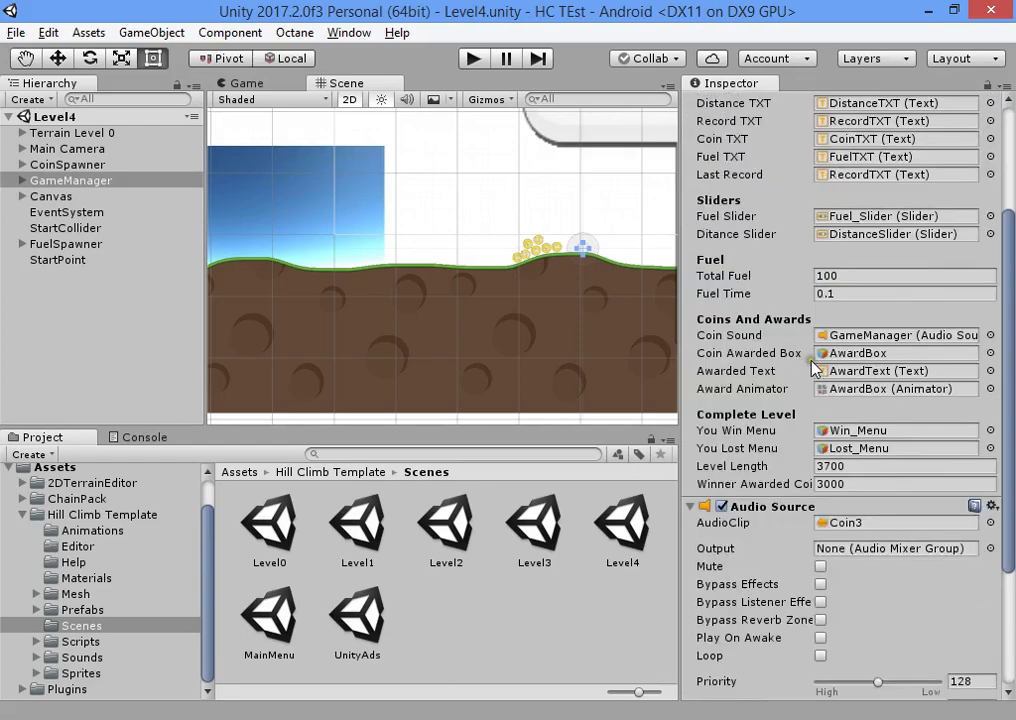
pyautogui.scroll(3, 808, 315)
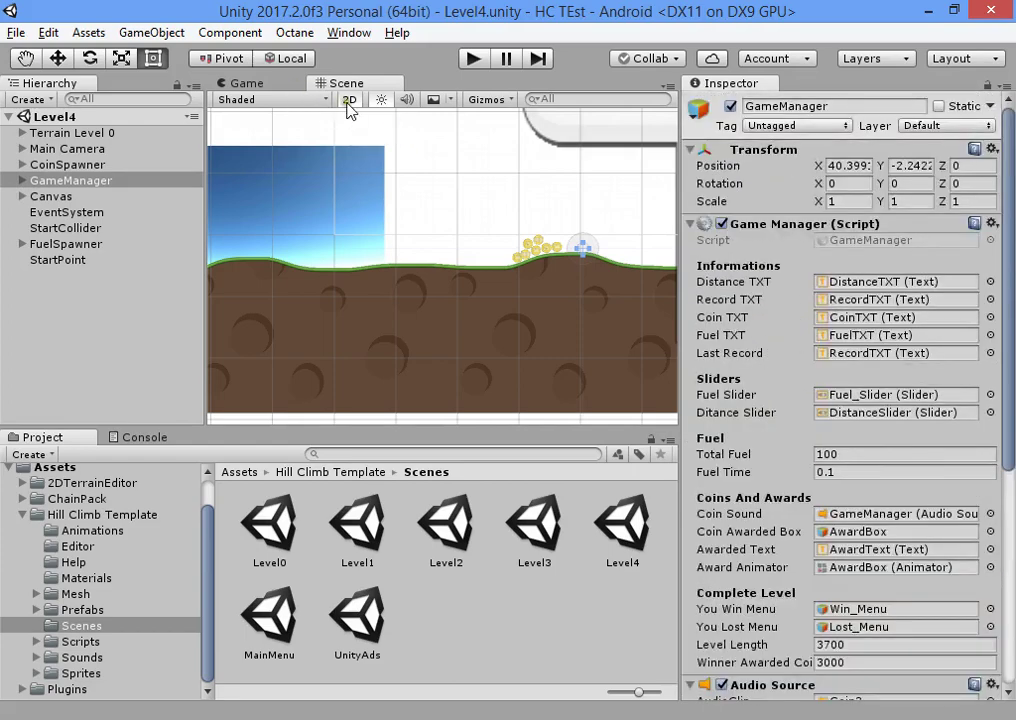
# Show the Game view and compare its interface elements with the Game Manager script's text, slider, fuel, award and level-completion fields.
pyautogui.click(262, 84)
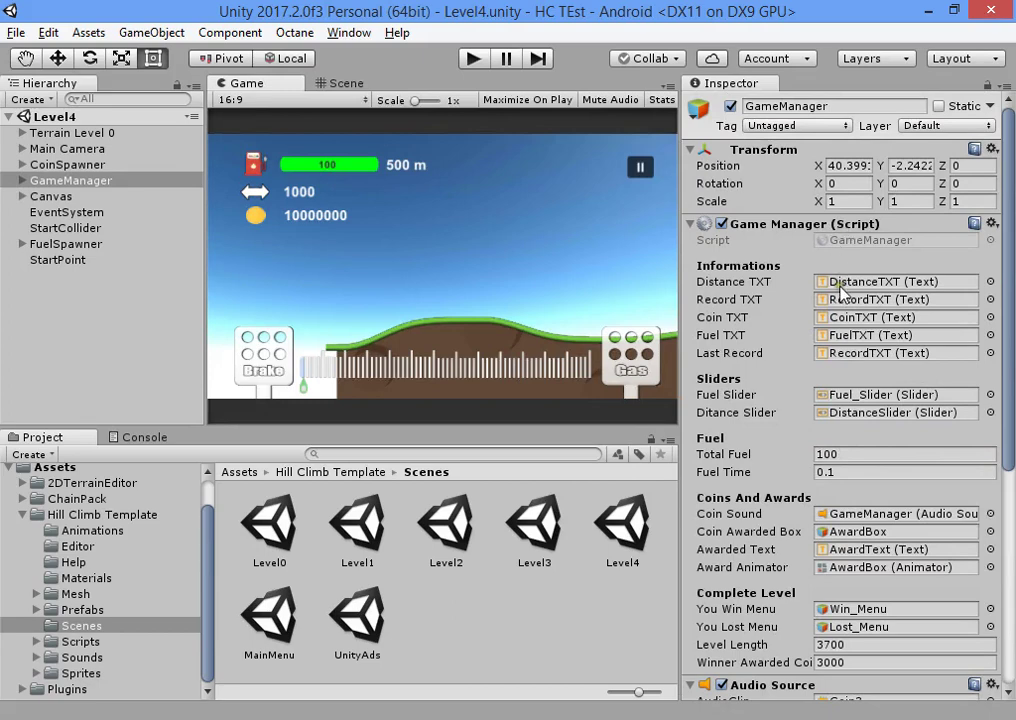
pyautogui.scroll(-3, 767, 448)
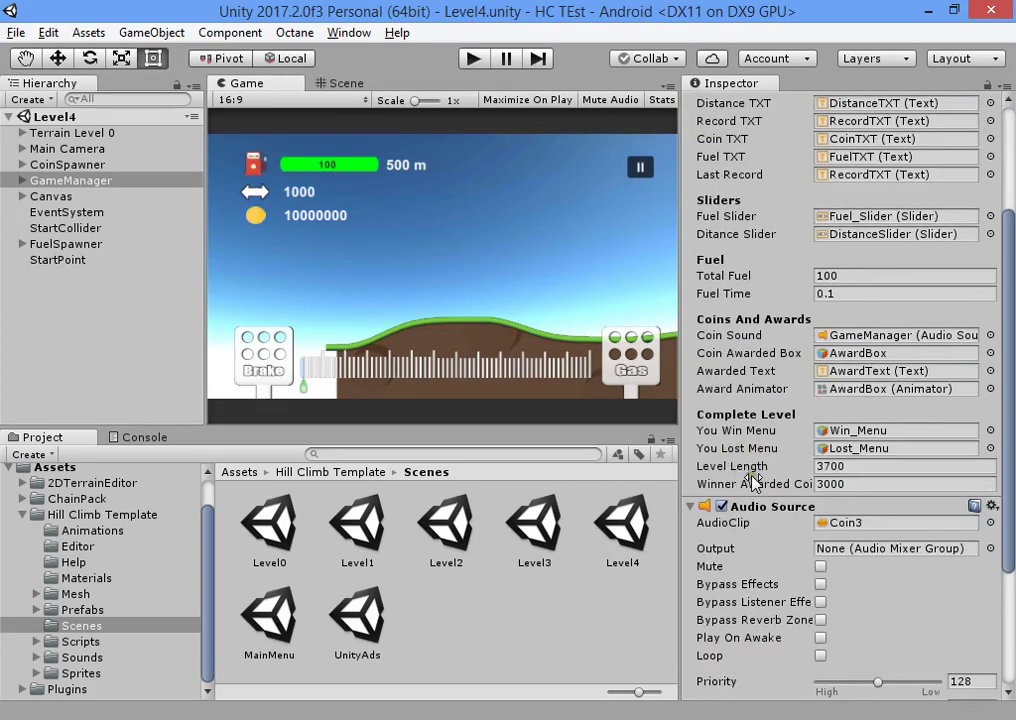
pyautogui.scroll(3, 825, 470)
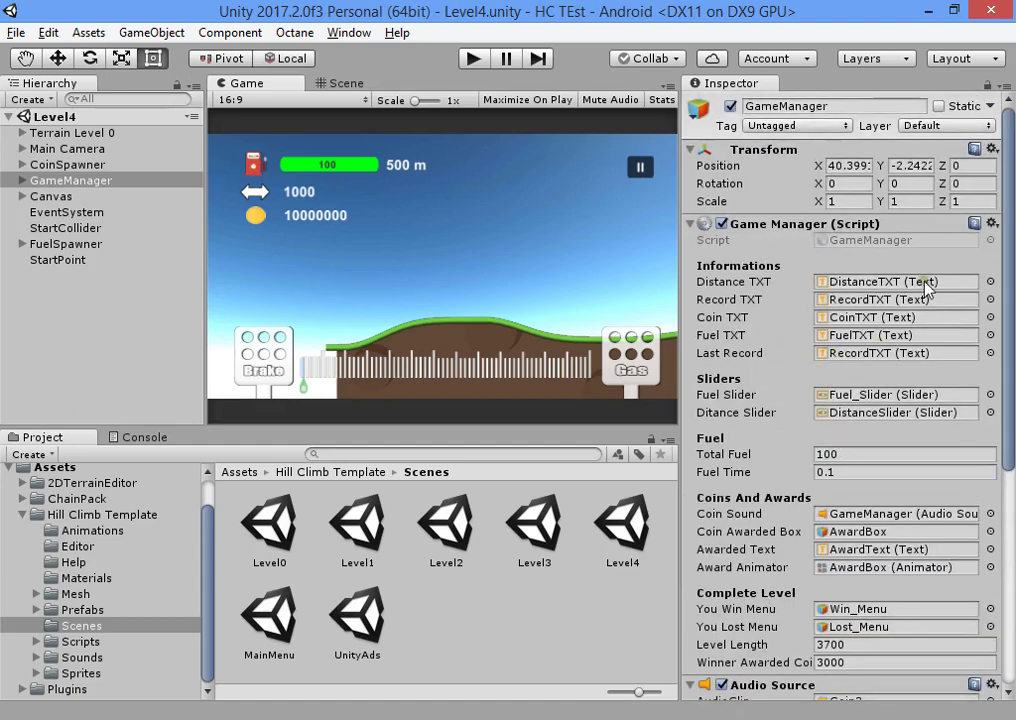
pyautogui.scroll(-4, 897, 313)
pyautogui.scroll(3, 874, 340)
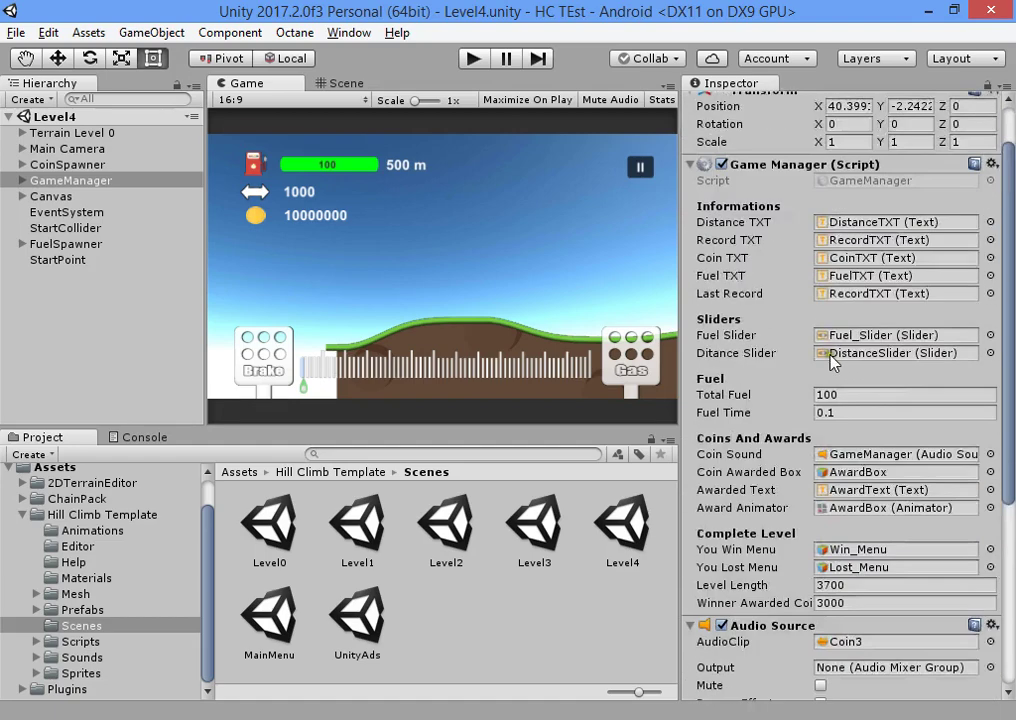
pyautogui.scroll(-4, 843, 300)
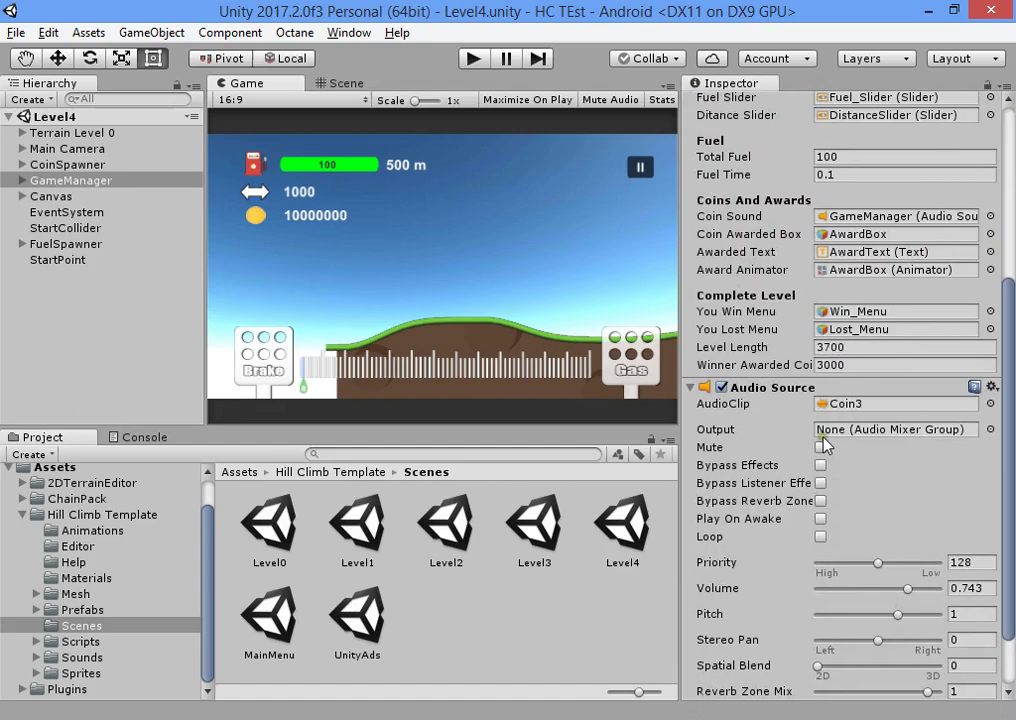
pyautogui.scroll(5, 798, 360)
pyautogui.scroll(-5, 804, 330)
pyautogui.scroll(5, 762, 392)
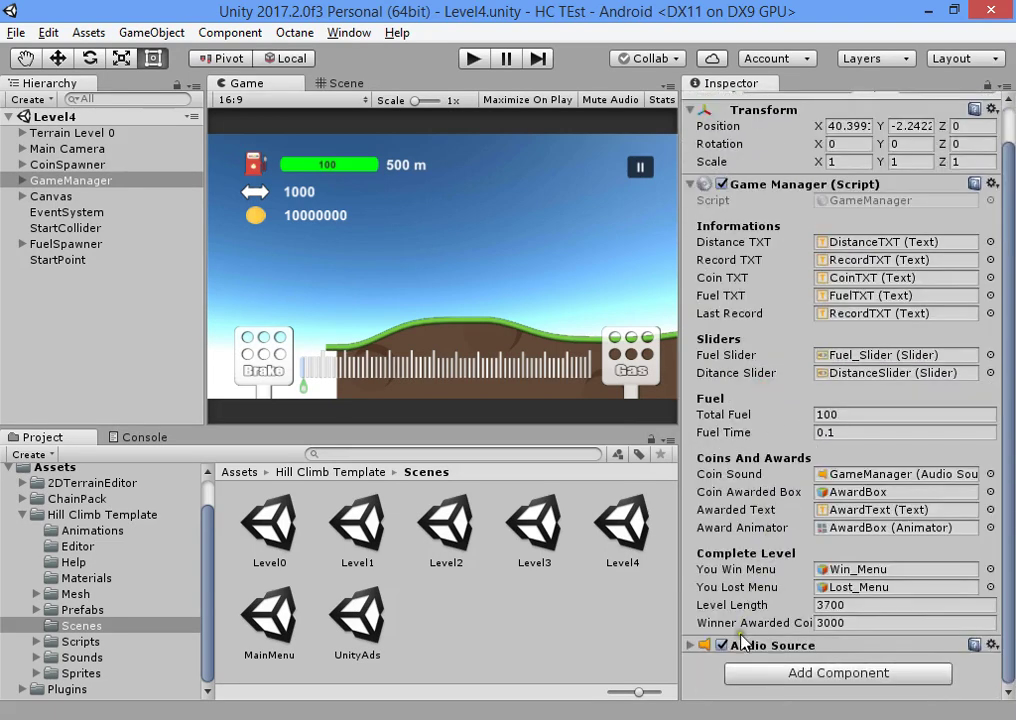
# Review GameManager's coin Audio Source and its Level Length and Winner Awarded Coins fields.
pyautogui.scroll(-5, 771, 618)
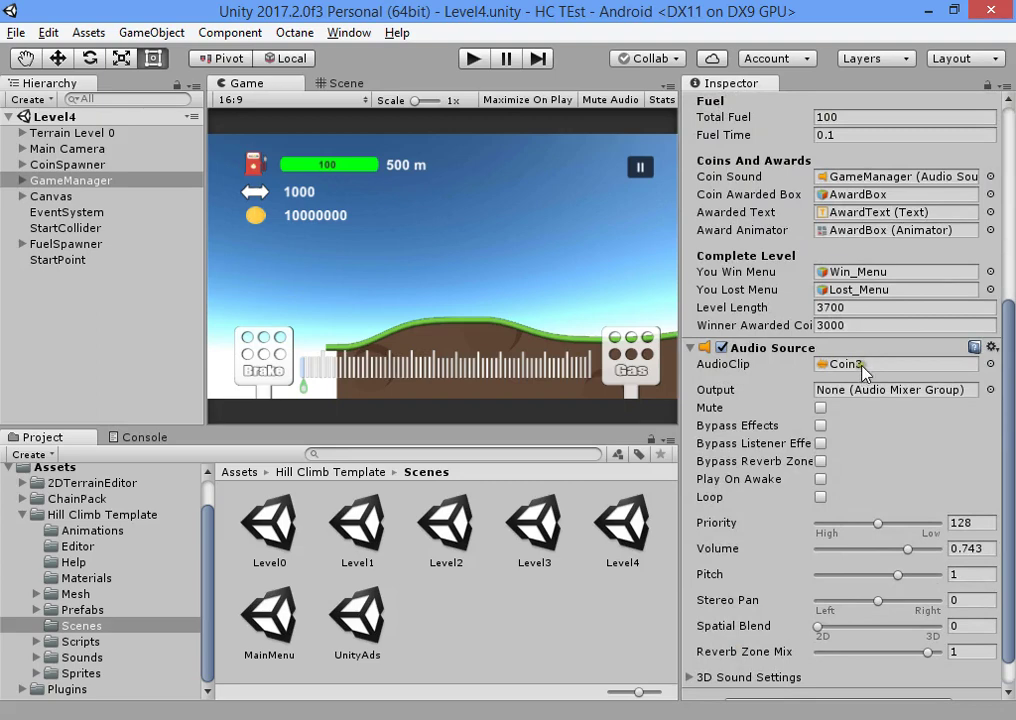
pyautogui.scroll(4, 858, 414)
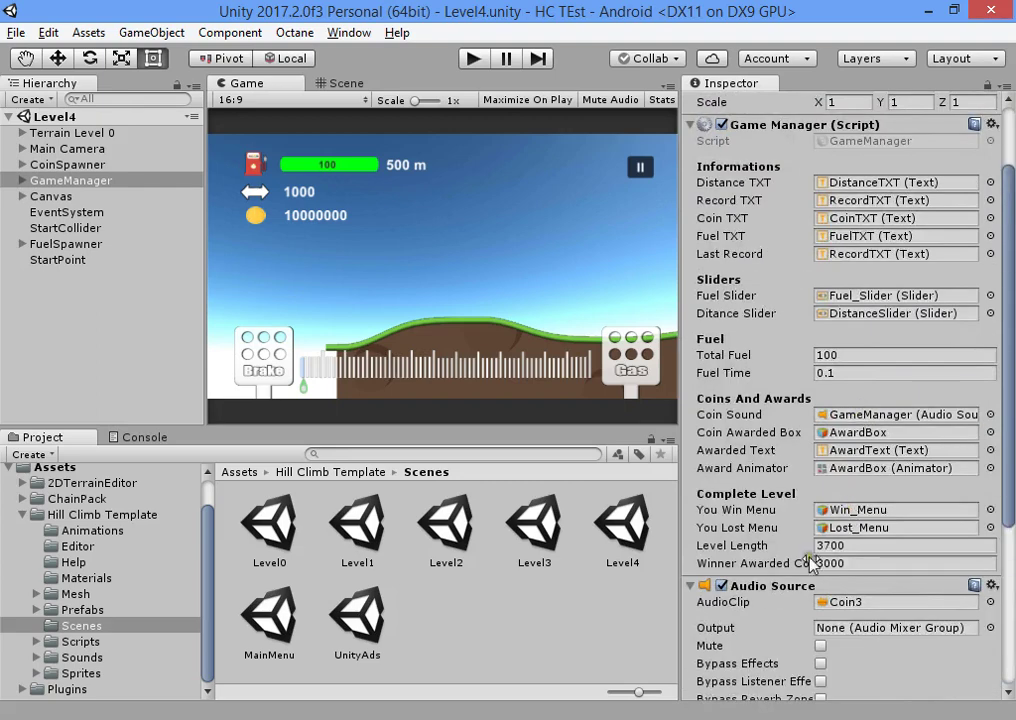
pyautogui.scroll(-4, 800, 566)
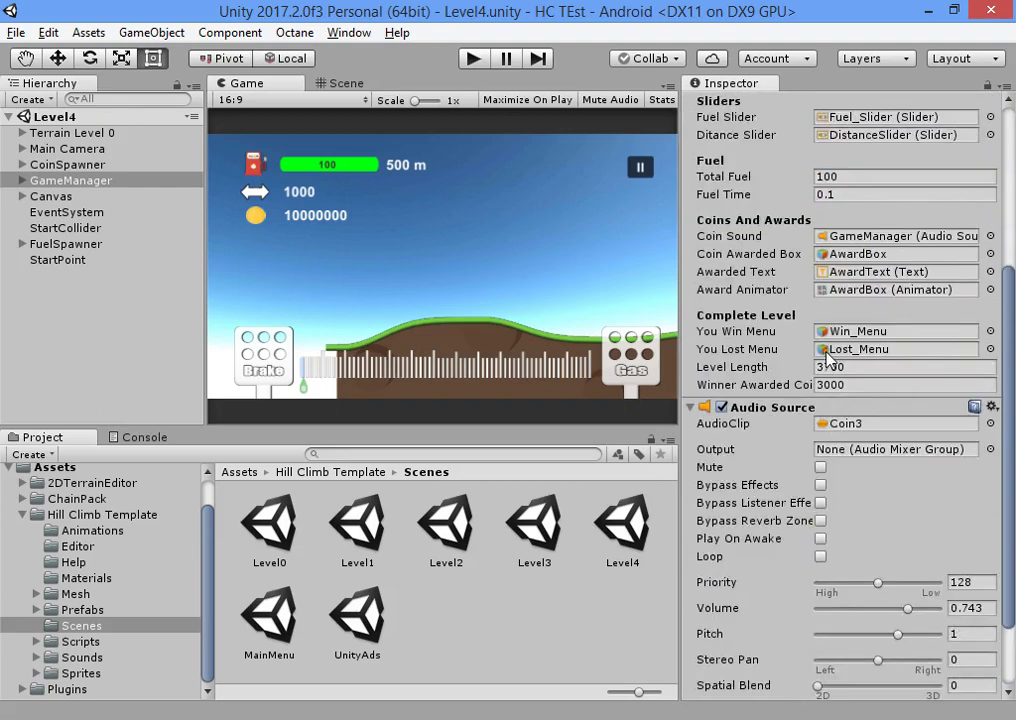
pyautogui.click(868, 366)
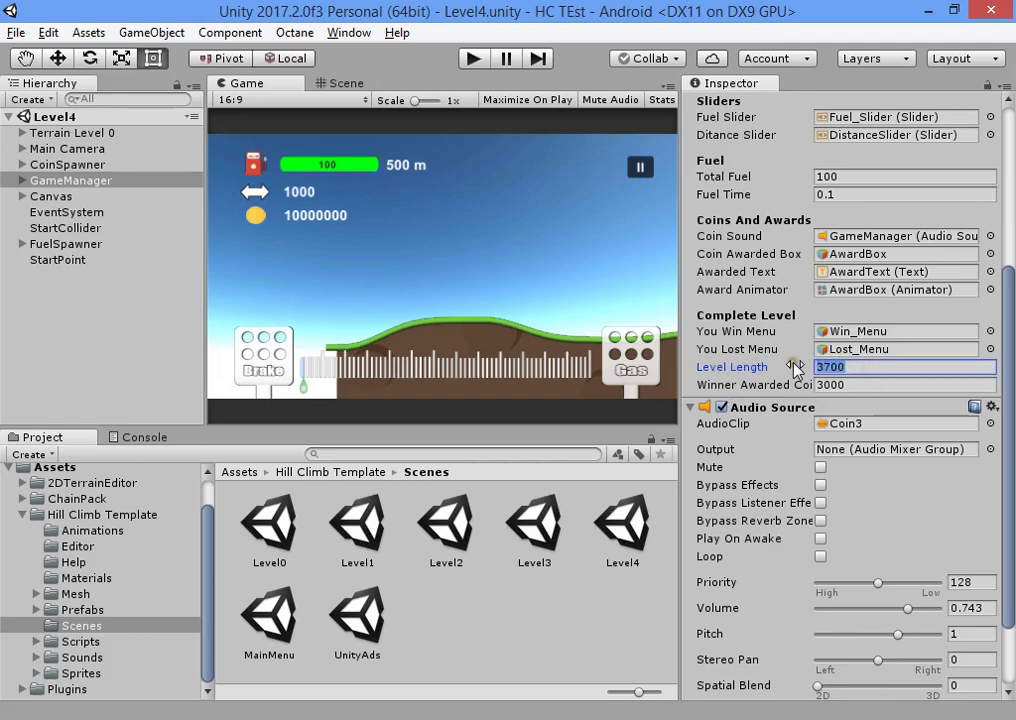
pyautogui.click(849, 366)
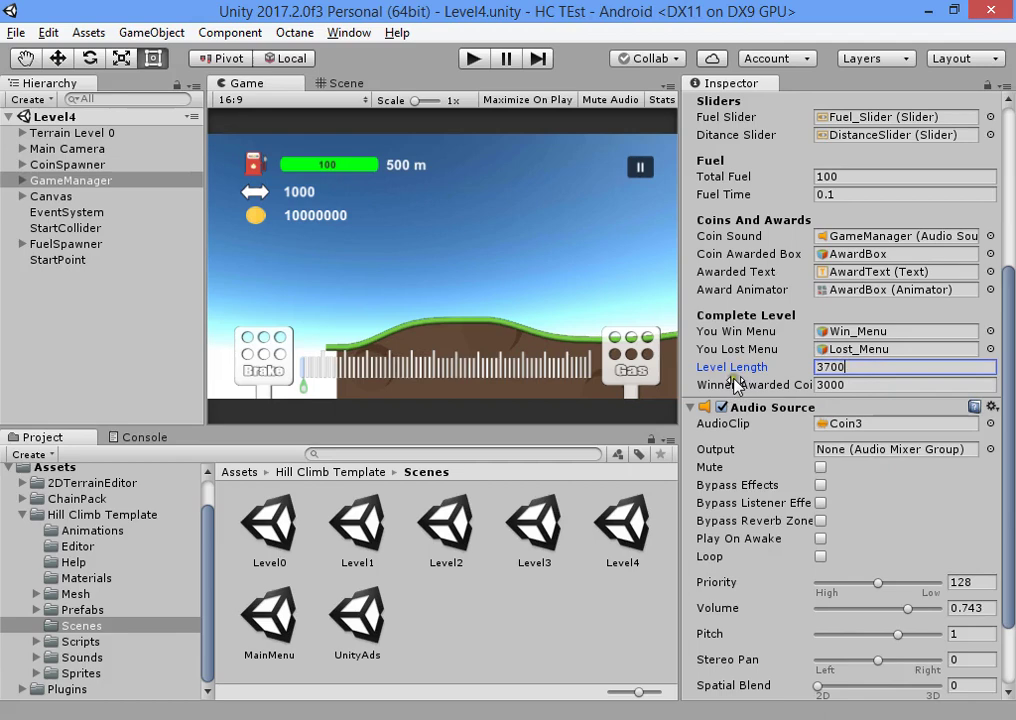
pyautogui.press('Tab')
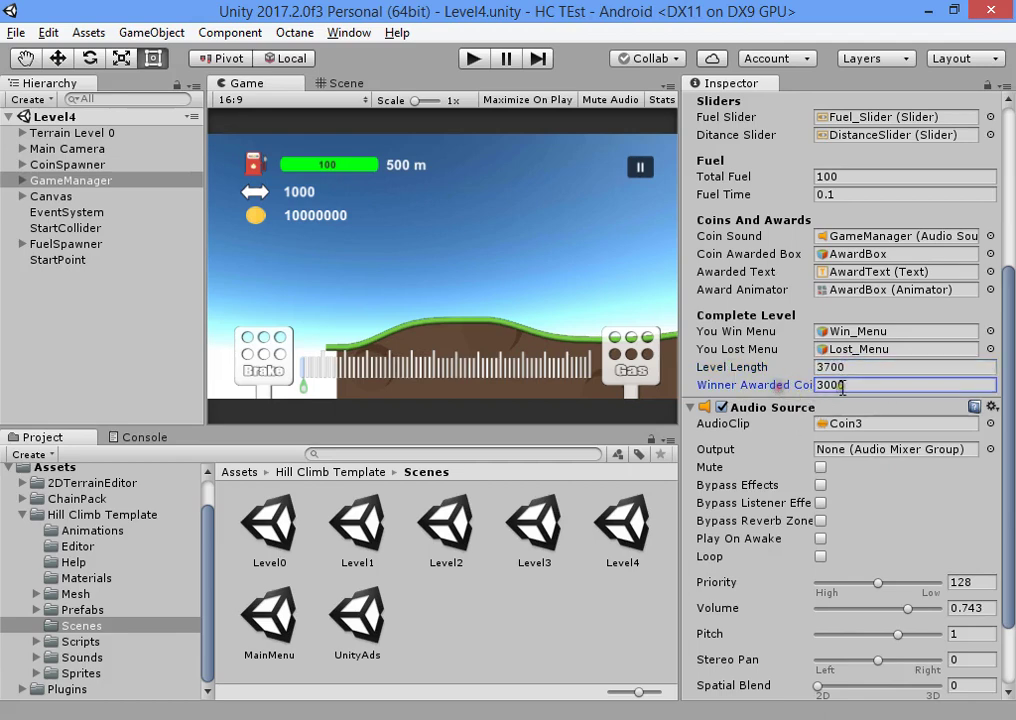
# Narrow the properties view and look over all of GameManager's script and Audio Source settings again.
pyautogui.moveTo(681, 353); pyautogui.dragTo(742, 380)
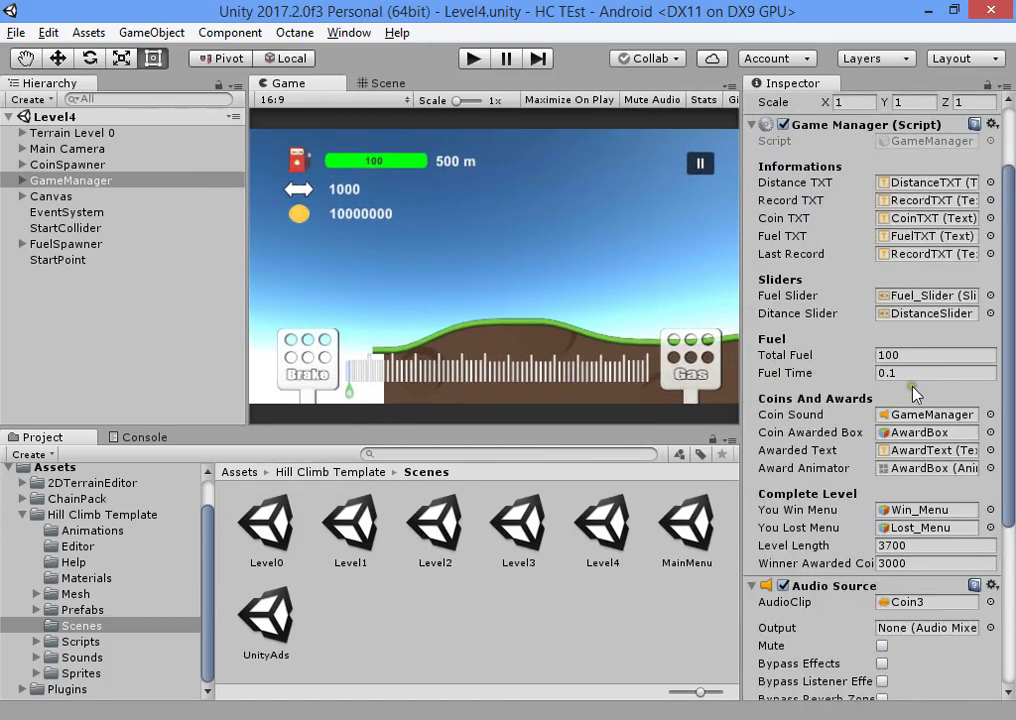
pyautogui.scroll(2, 855, 375)
pyautogui.scroll(-5, 866, 352)
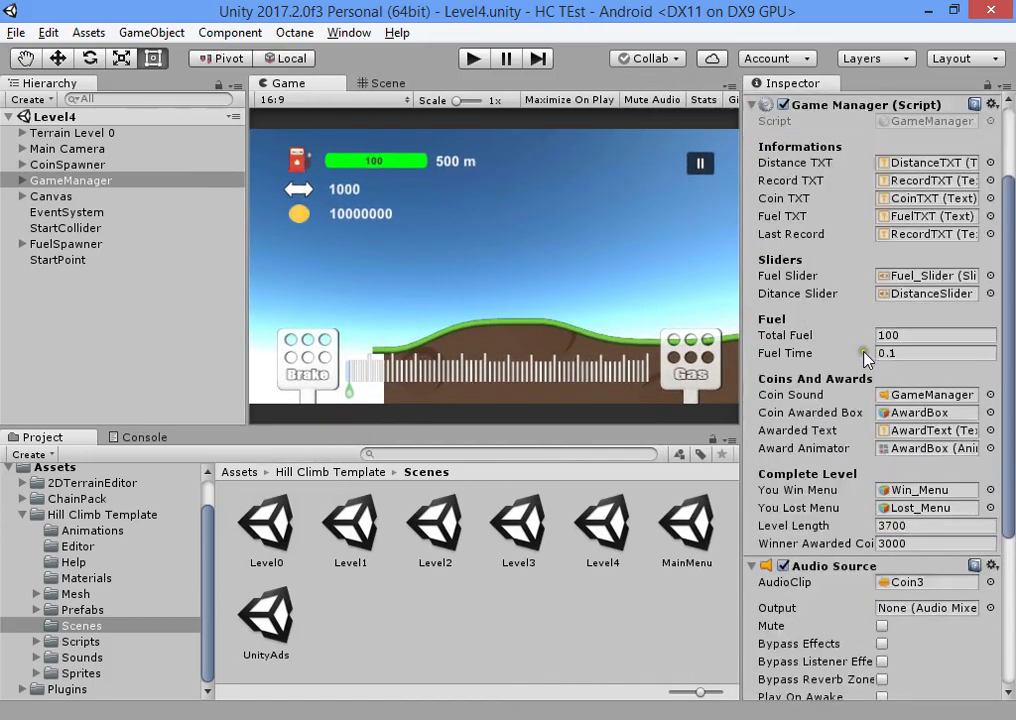
pyautogui.scroll(3, 880, 400)
pyautogui.scroll(3, 868, 381)
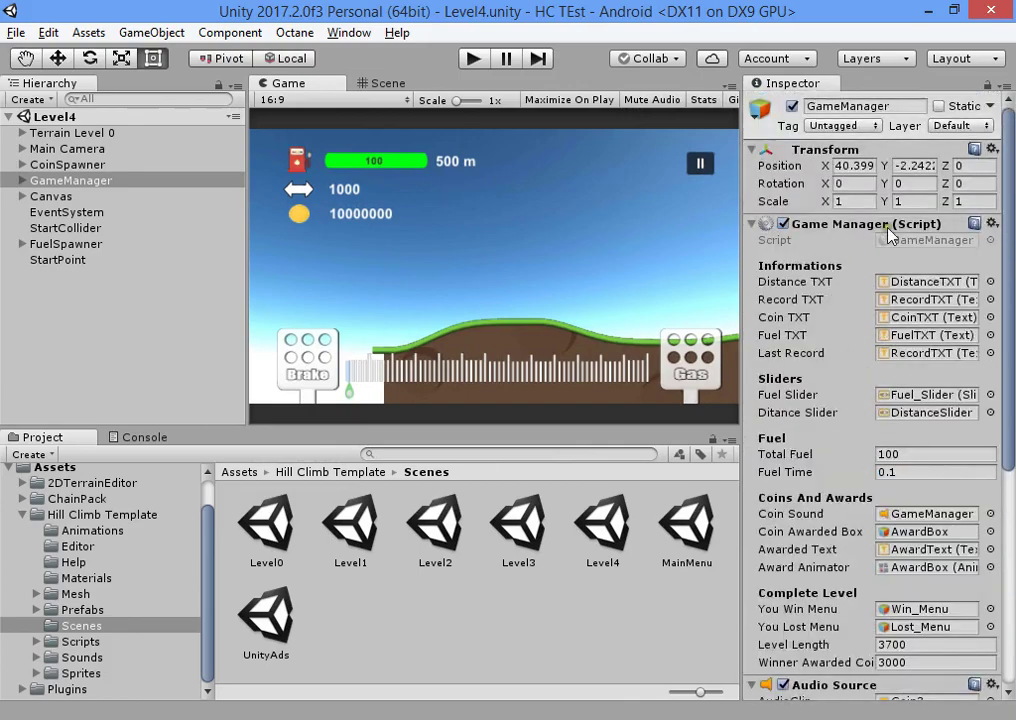
pyautogui.scroll(-5, 862, 551)
pyautogui.scroll(5, 840, 470)
pyautogui.scroll(2, 835, 443)
pyautogui.scroll(-6, 828, 288)
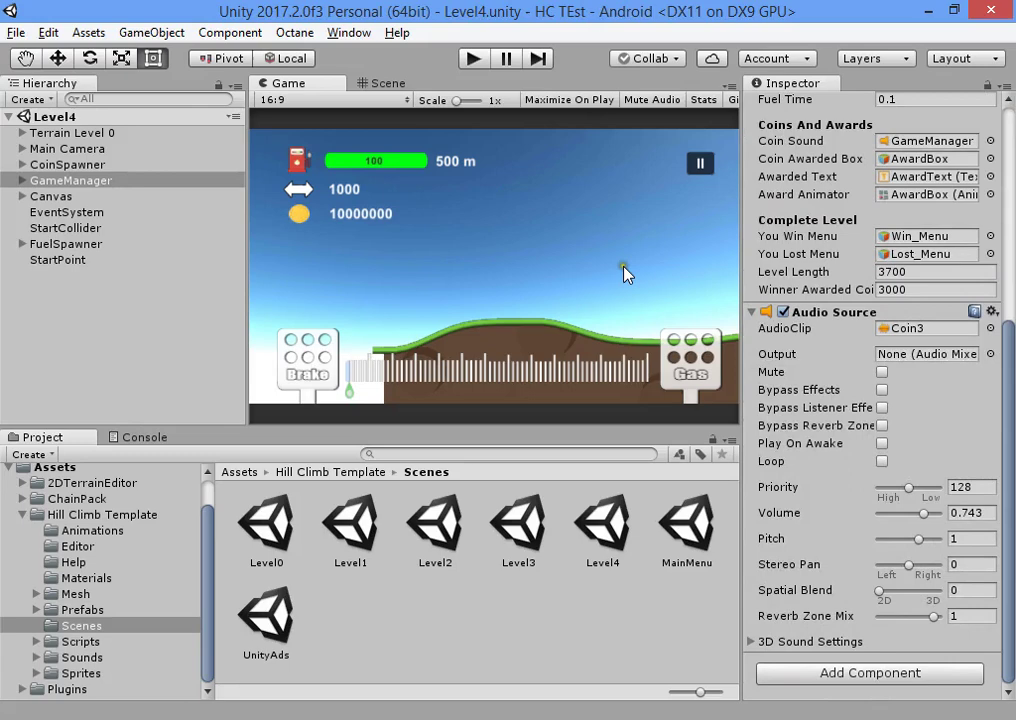
# Check the Canvas object's components and examine StartCollider's box collider at the start of the terrain in the Scene view.
pyautogui.click(93, 199)
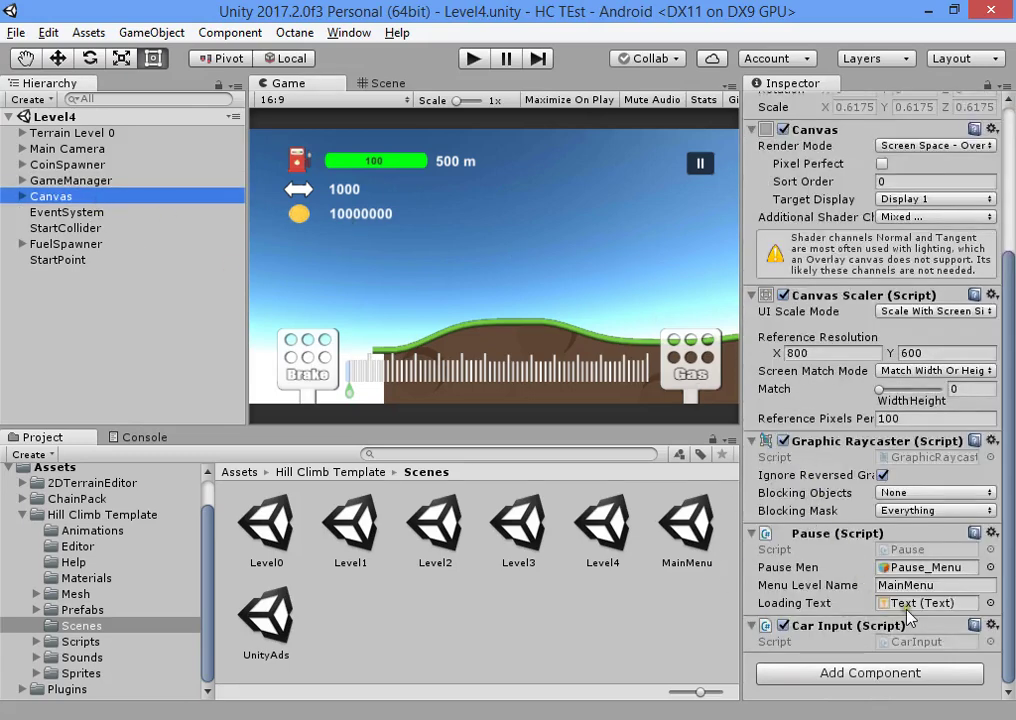
pyautogui.click(145, 226)
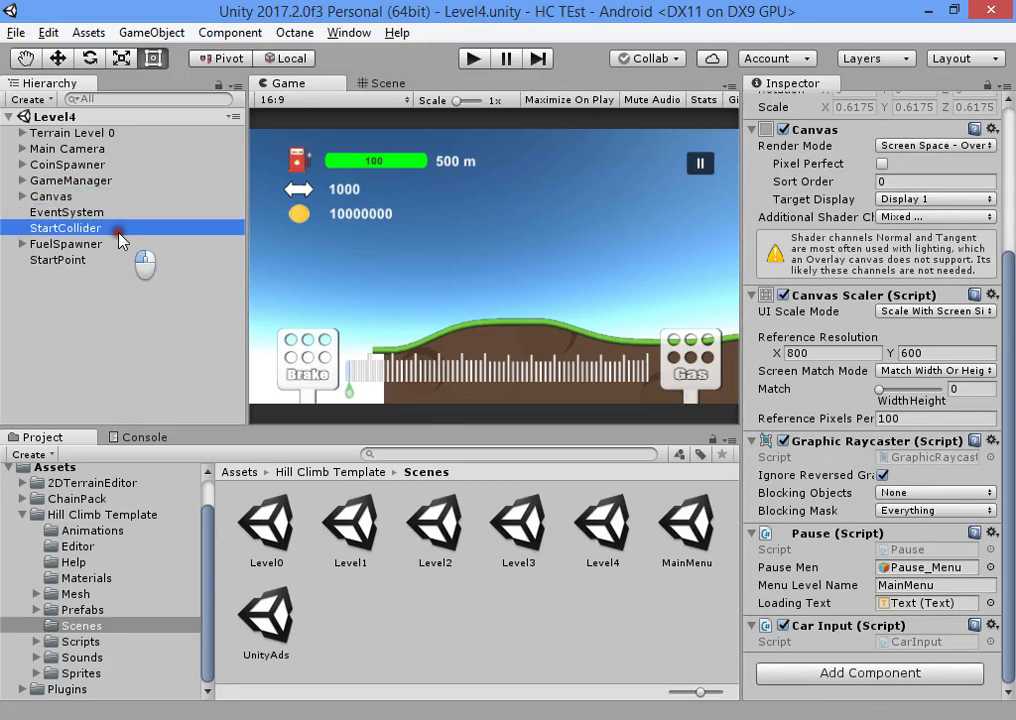
pyautogui.click(385, 83)
pyautogui.press('q')
pyautogui.moveTo(442, 174); pyautogui.dragTo(436, 177, button='middle')
pyautogui.press('f')
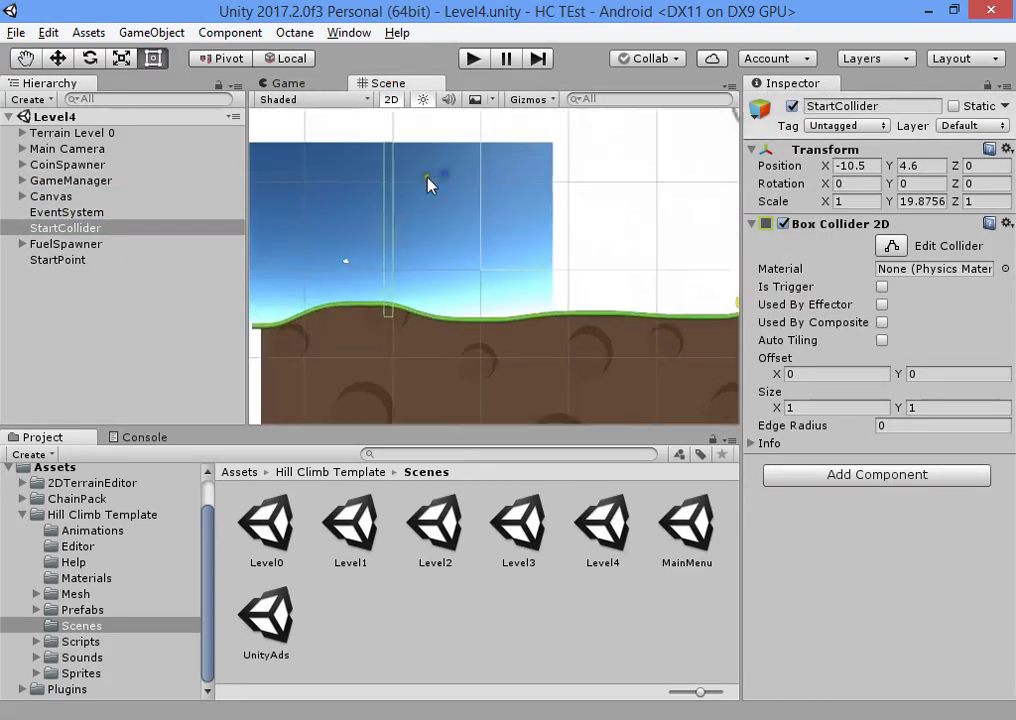
pyautogui.scroll(-10, 515, 298)
pyautogui.moveTo(543, 265); pyautogui.dragTo(440, 287, button='middle')
pyautogui.moveTo(439, 287); pyautogui.dragTo(386, 257)
pyautogui.press('r')
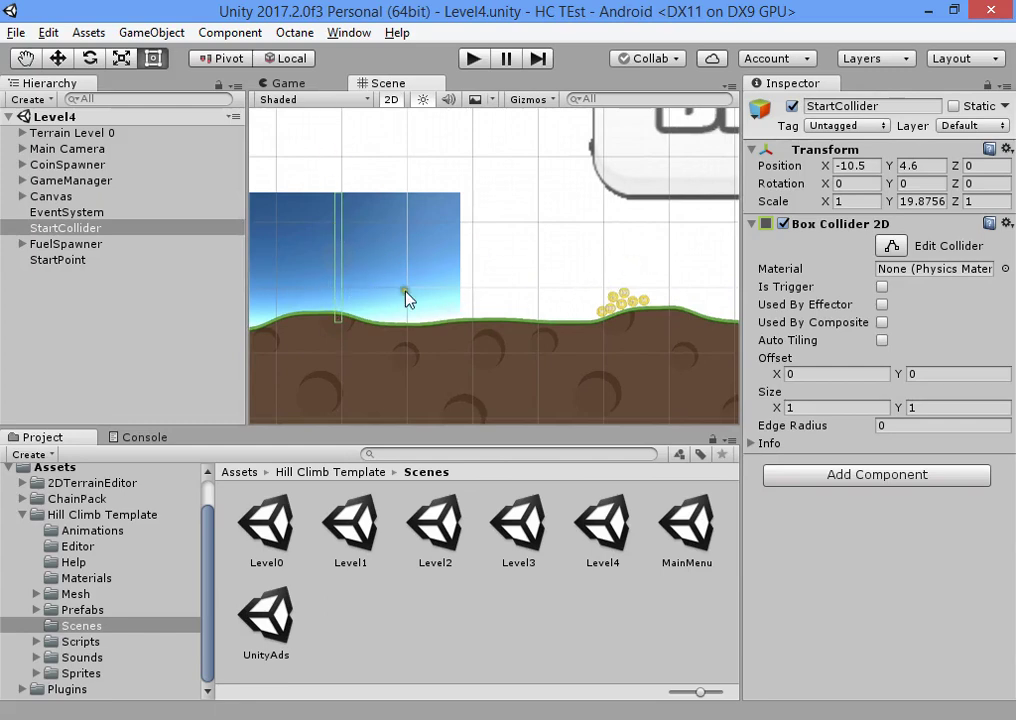
pyautogui.moveTo(320, 313); pyautogui.dragTo(329, 243, button='middle')
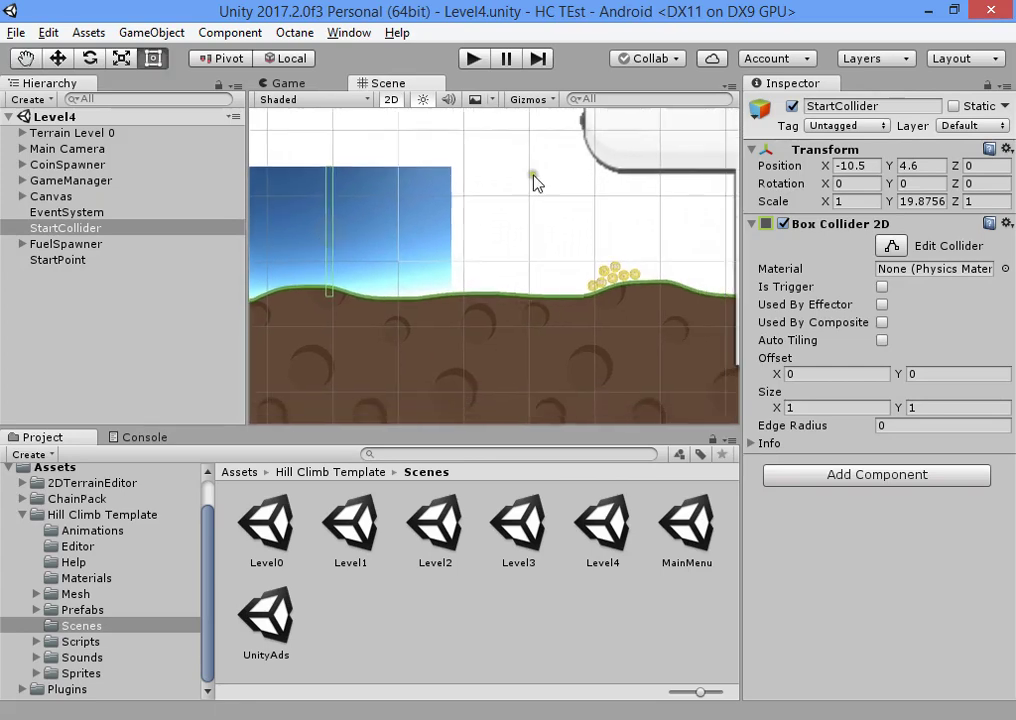
# Inspect the FuelSpawner object's Item Spawner settings, including its Items list.
pyautogui.click(80, 245)
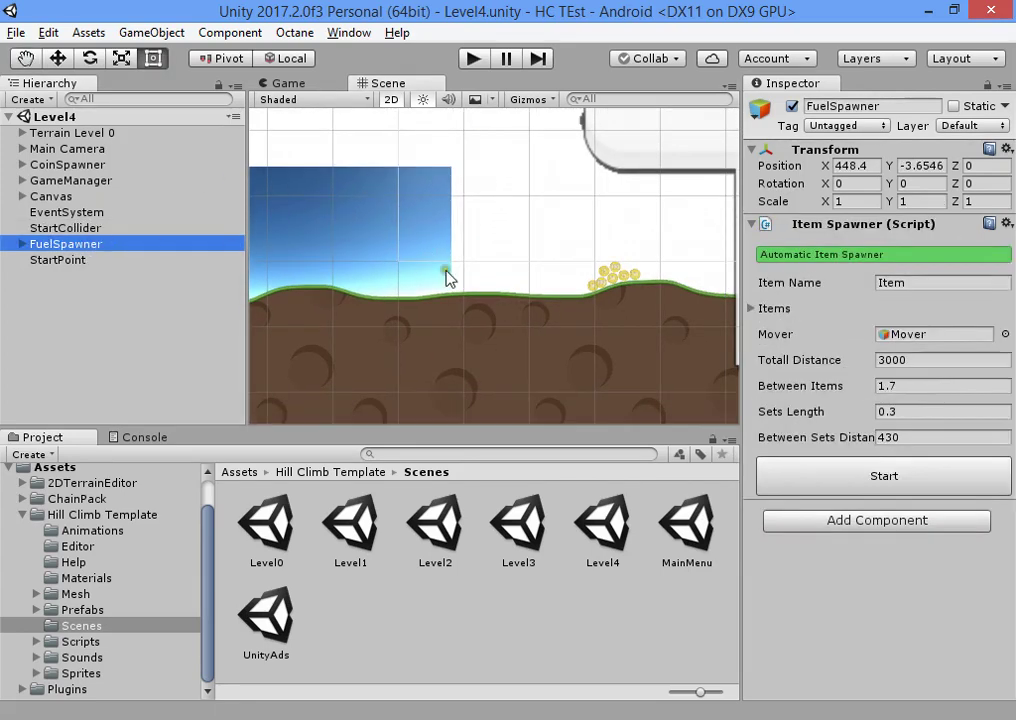
pyautogui.click(752, 302)
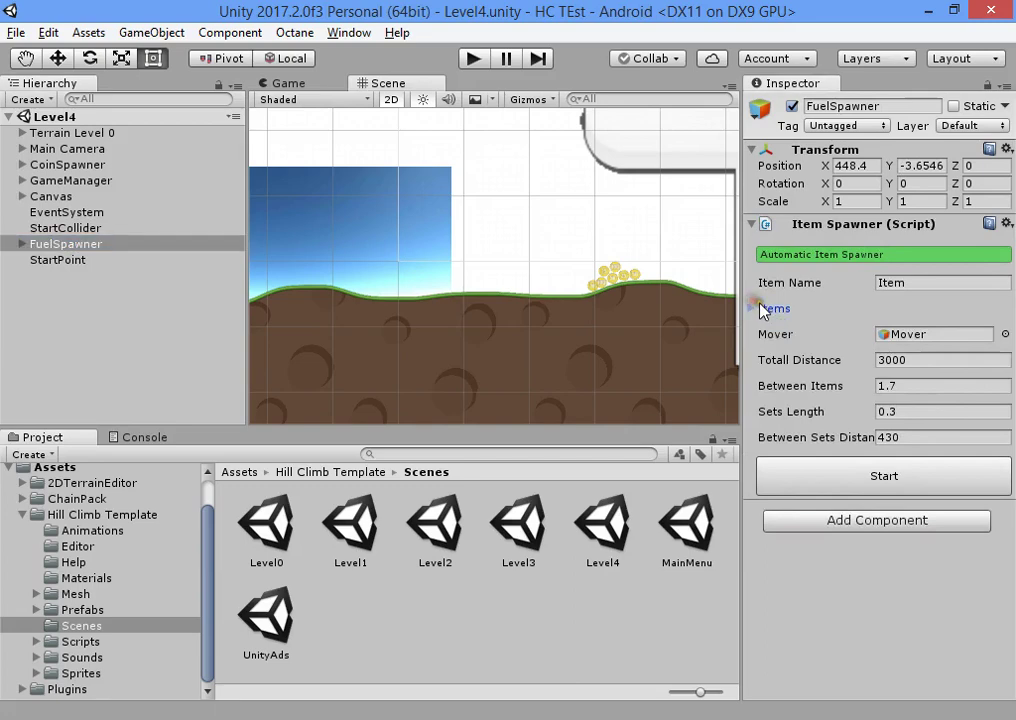
pyautogui.click(756, 305)
pyautogui.click(752, 308)
# Select the StartPoint object and frame its position above the terrain in the Scene view.
pyautogui.click(150, 260)
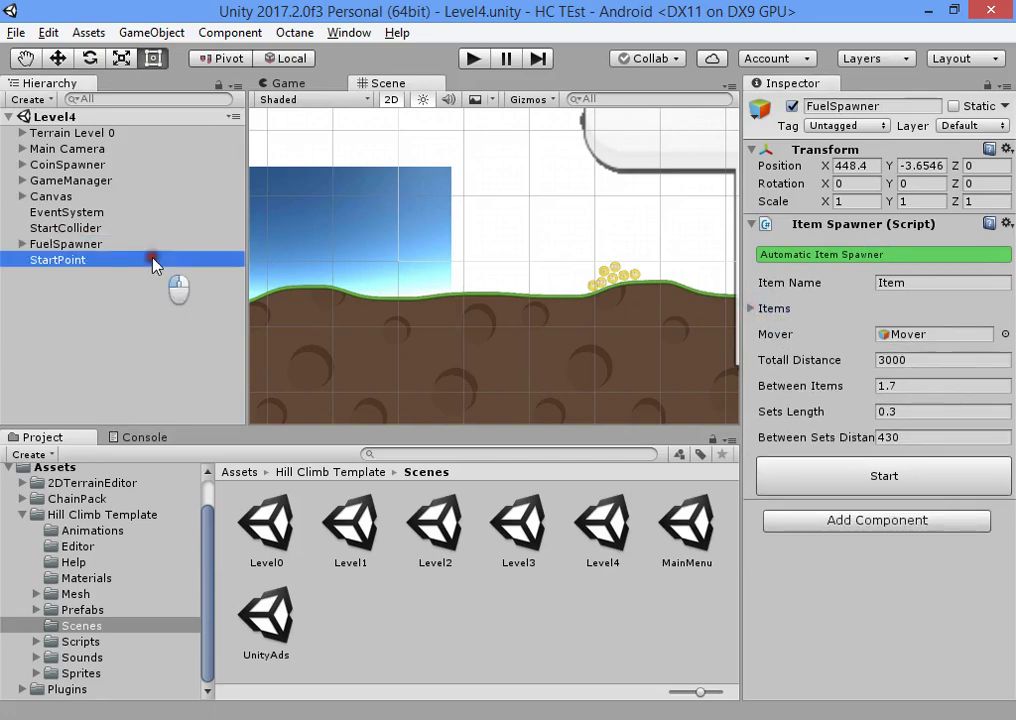
pyautogui.click(400, 243)
pyautogui.press('f')
pyautogui.press('w')
pyautogui.scroll(-3, 444, 261)
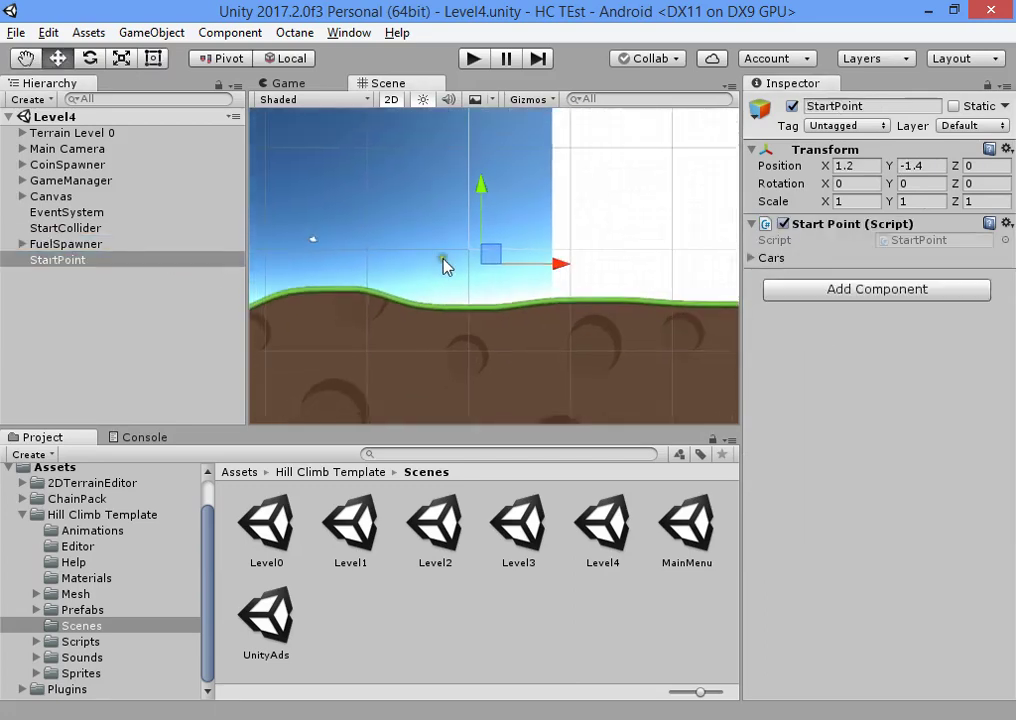
pyautogui.press('q')
pyautogui.moveTo(476, 172); pyautogui.dragTo(382, 181)
pyautogui.press('w')
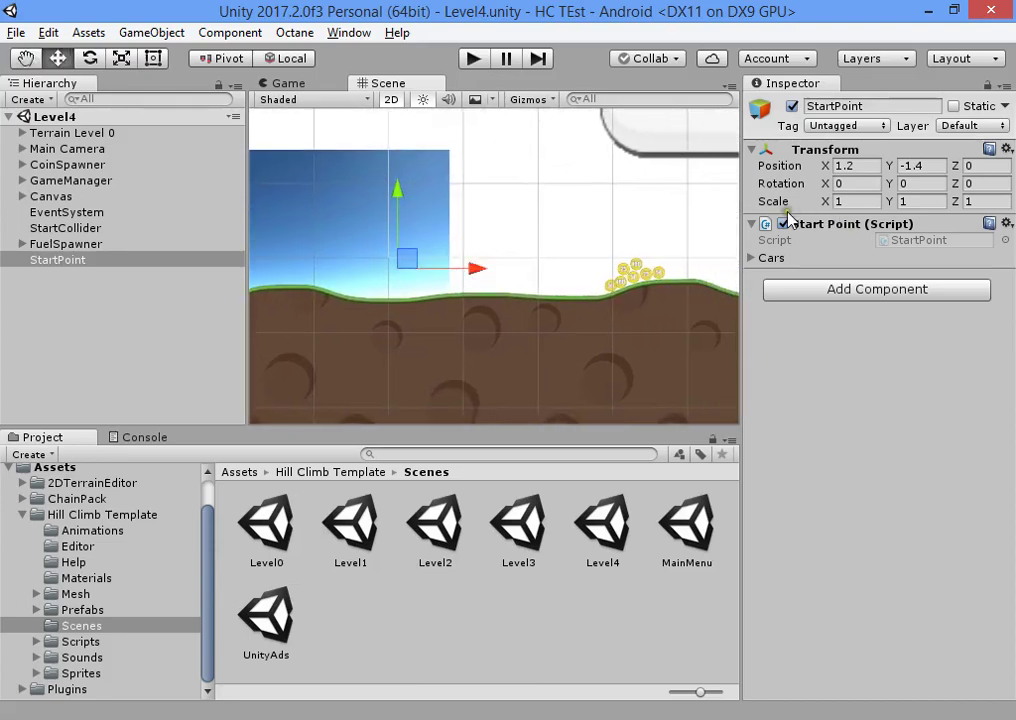
# Expand StartPoint's Cars list and locate the Car0, Car1 and Car2 prefabs in the project's Car folder.
pyautogui.click(751, 258)
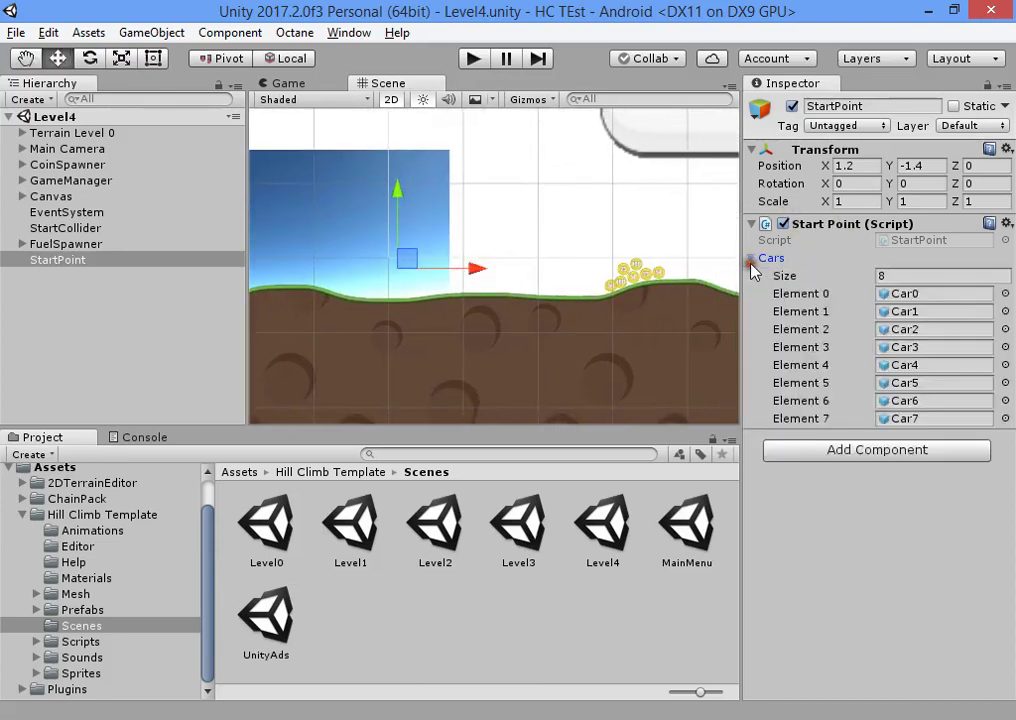
pyautogui.click(910, 295)
pyautogui.click(911, 312)
pyautogui.click(910, 329)
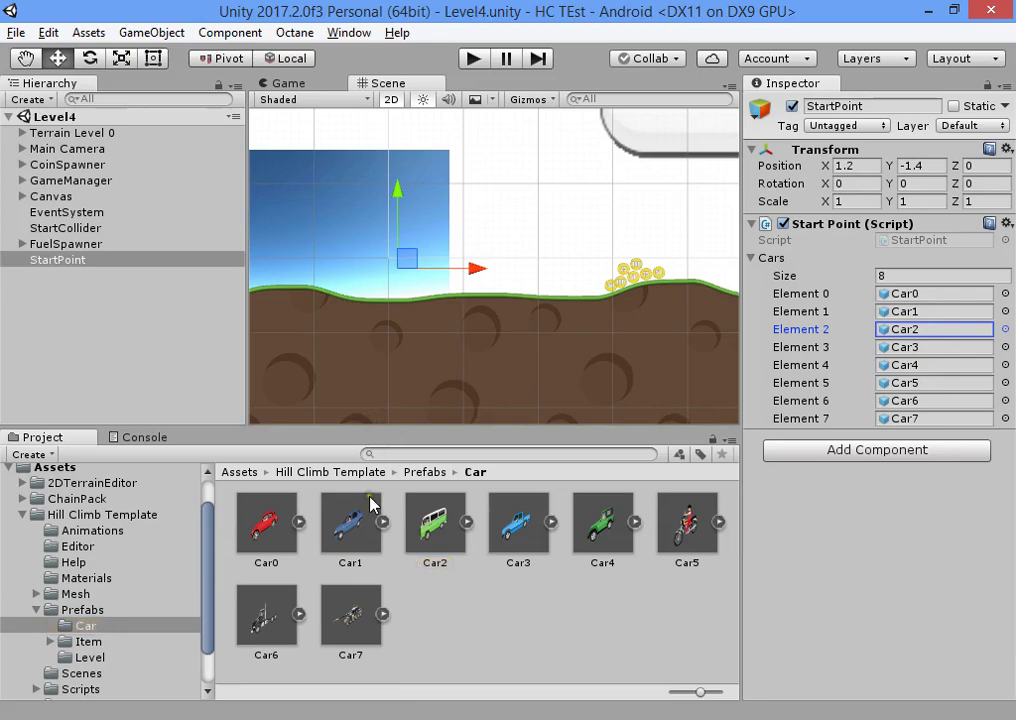
pyautogui.click(36, 609)
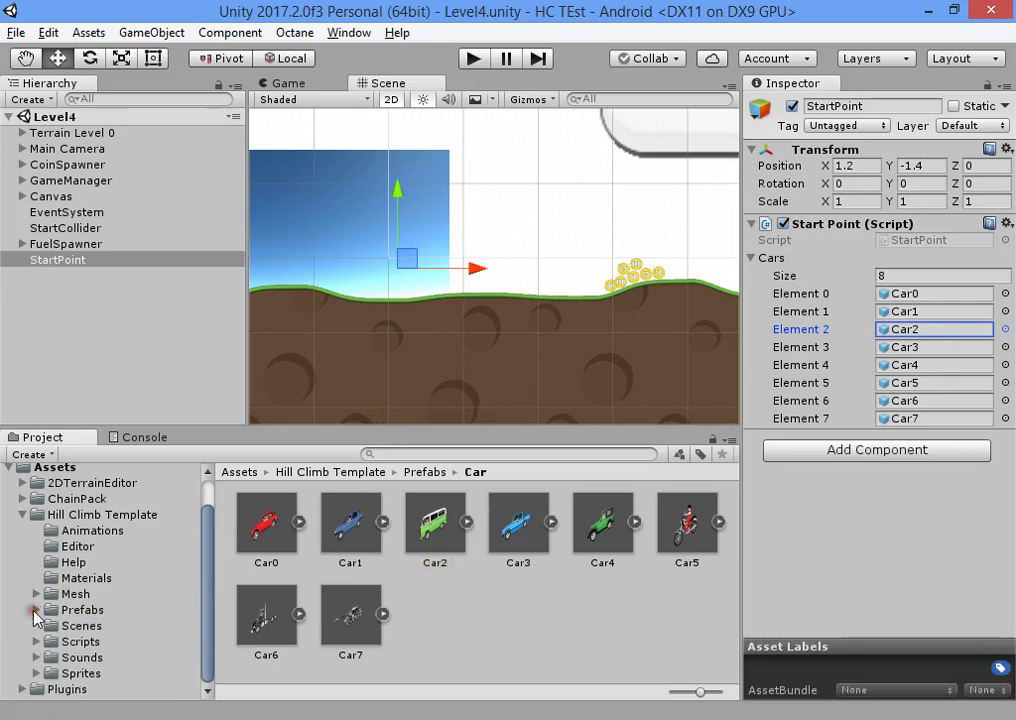
# Select Terrain Level 0 in the scene and examine its collider, Mesh Renderer and Level0_Ground material settings.
pyautogui.click(318, 392)
pyautogui.scroll(-6, 325, 390)
pyautogui.moveTo(331, 386); pyautogui.dragTo(252, 279, button='middle')
pyautogui.scroll(-12, 313, 329)
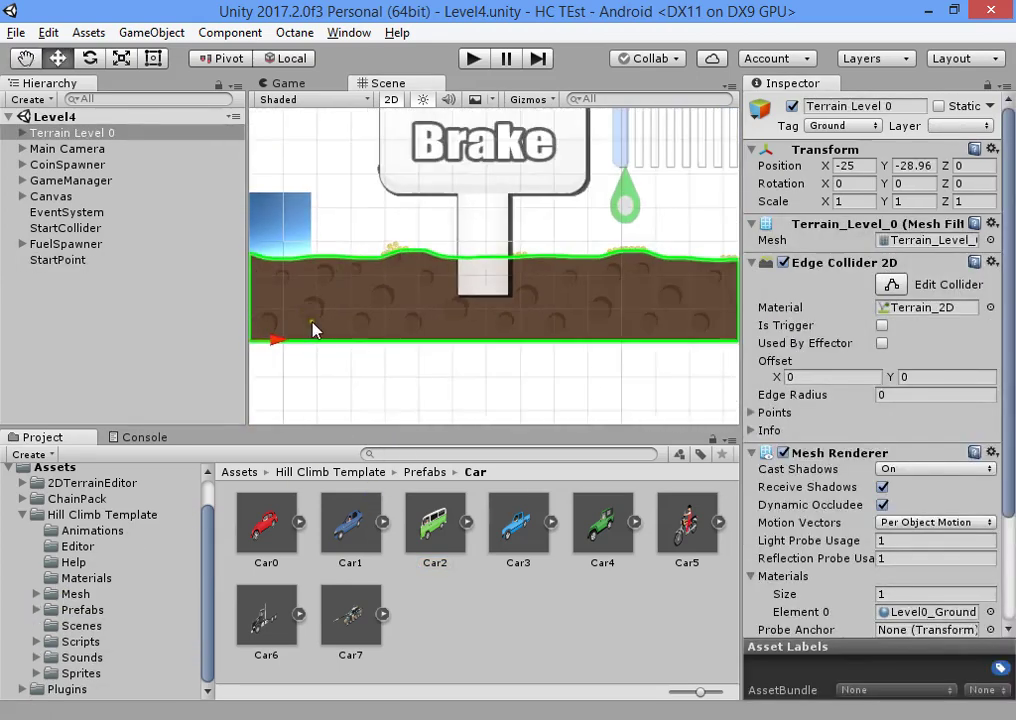
pyautogui.scroll(5, 499, 272)
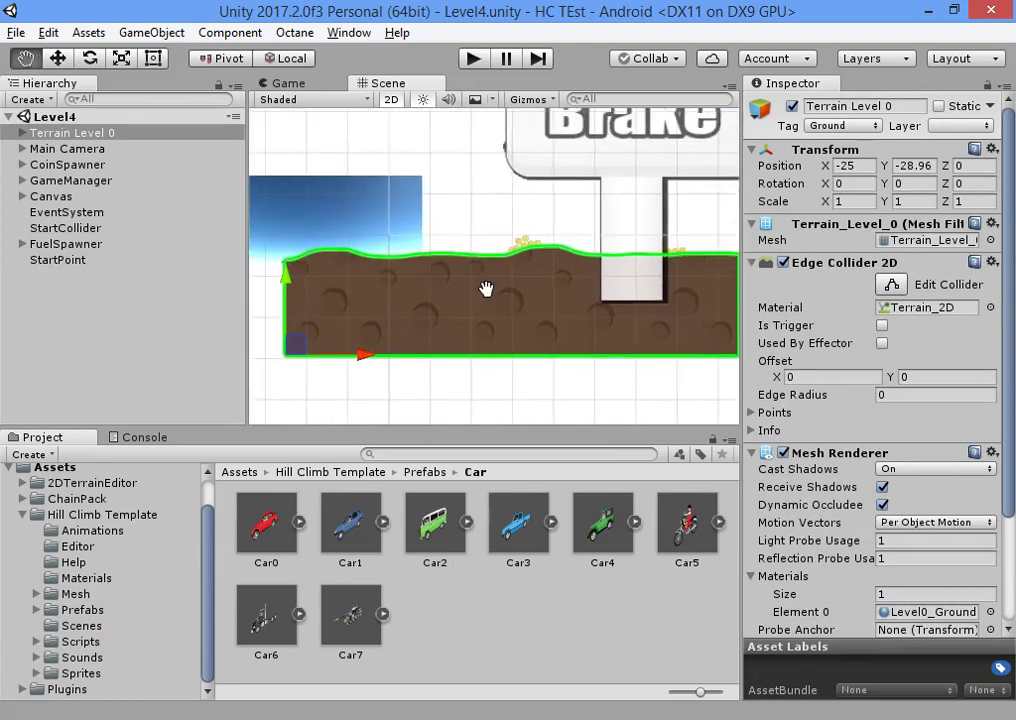
pyautogui.scroll(-3, 820, 480)
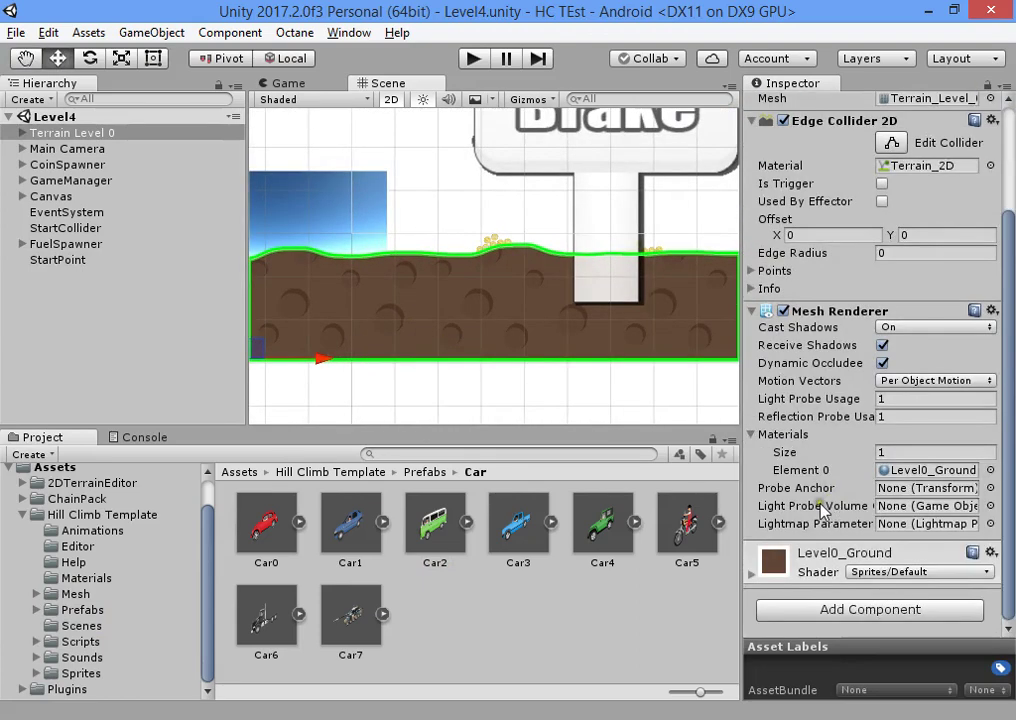
pyautogui.click(799, 562)
pyautogui.scroll(3, 811, 505)
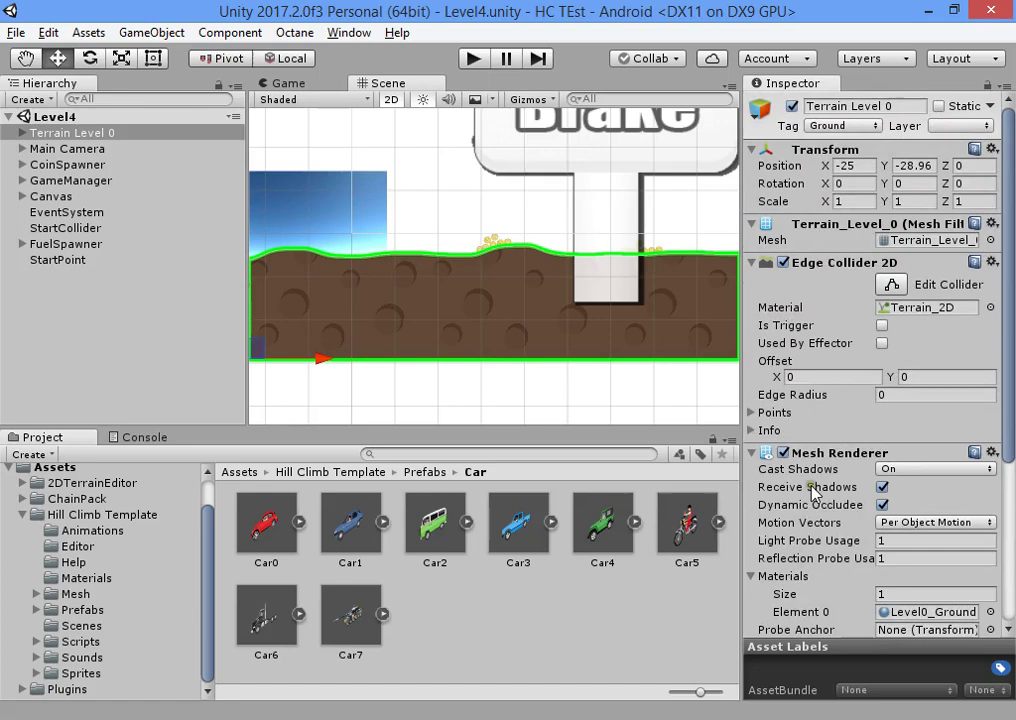
pyautogui.scroll(-5, 812, 488)
pyautogui.moveTo(378, 279); pyautogui.dragTo(388, 252, button='middle')
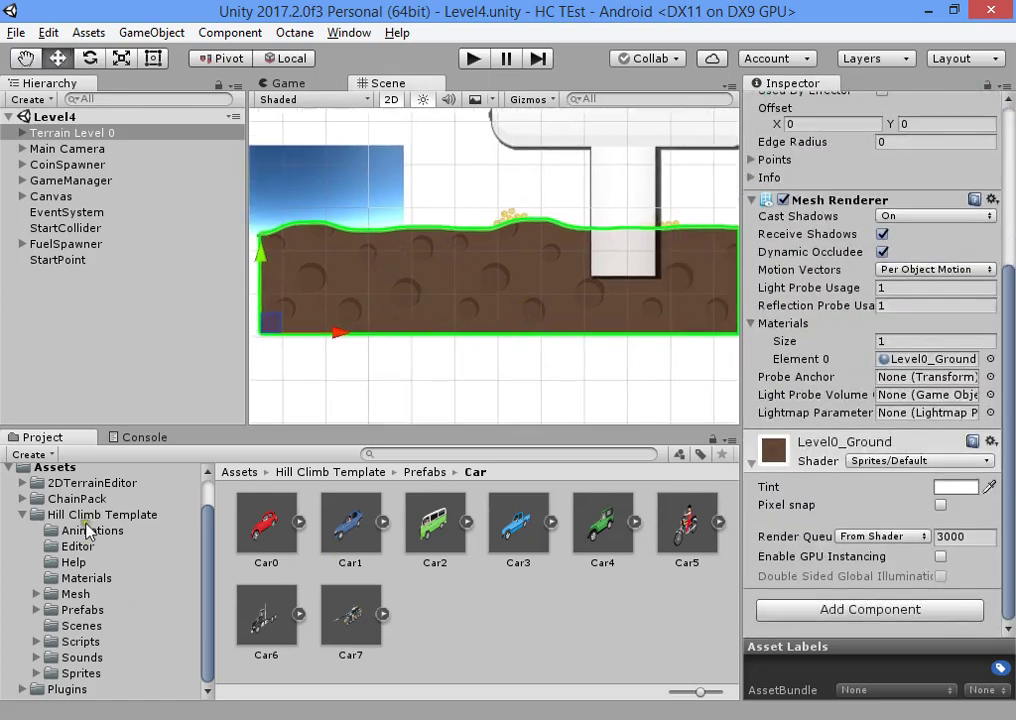
# Open the Prefabs folder of 2DTerrainEditor's Example and place the Terrain Template prefab over the beginning of the existing terrain.
pyautogui.click(60, 485)
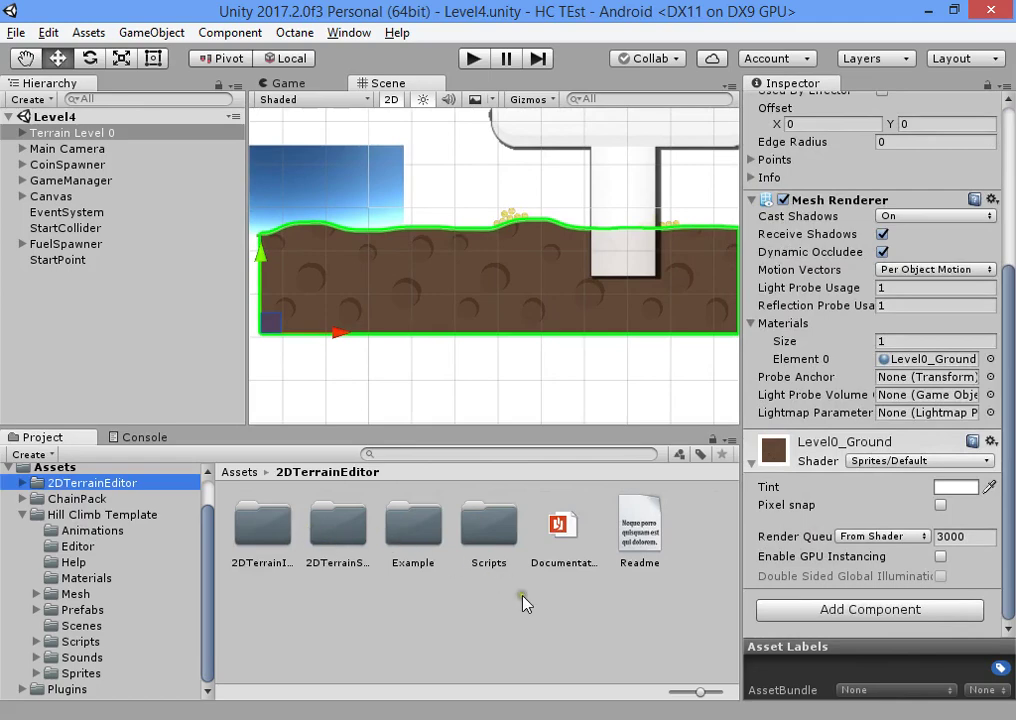
pyautogui.click(658, 684)
pyautogui.doubleClick(308, 522)
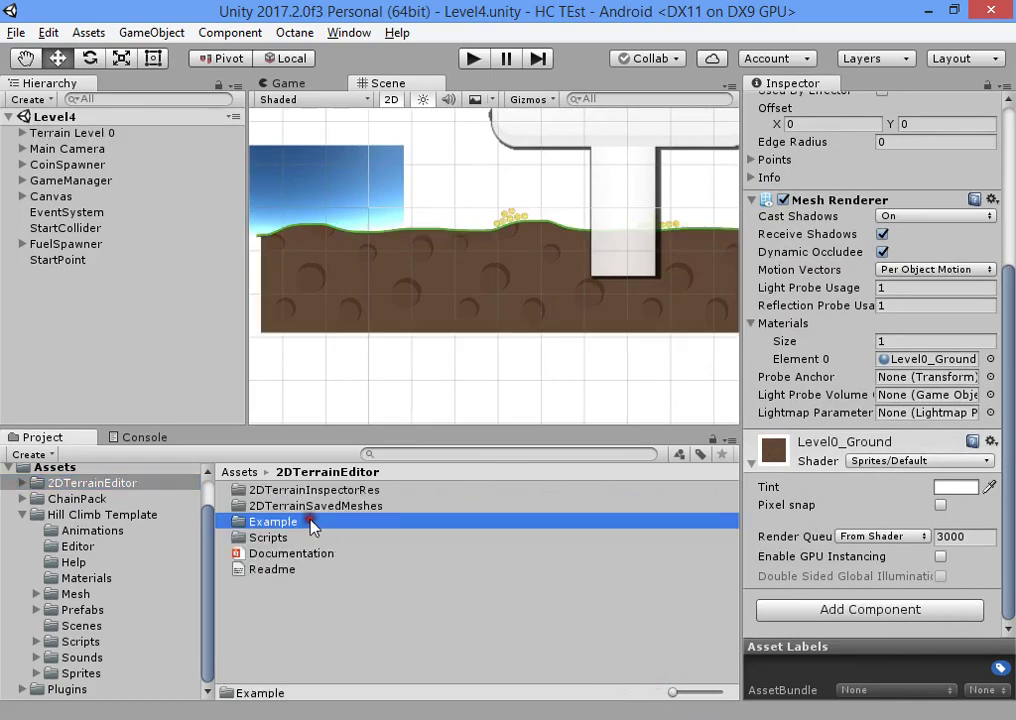
pyautogui.doubleClick(285, 510)
pyautogui.moveTo(286, 490); pyautogui.dragTo(276, 334)
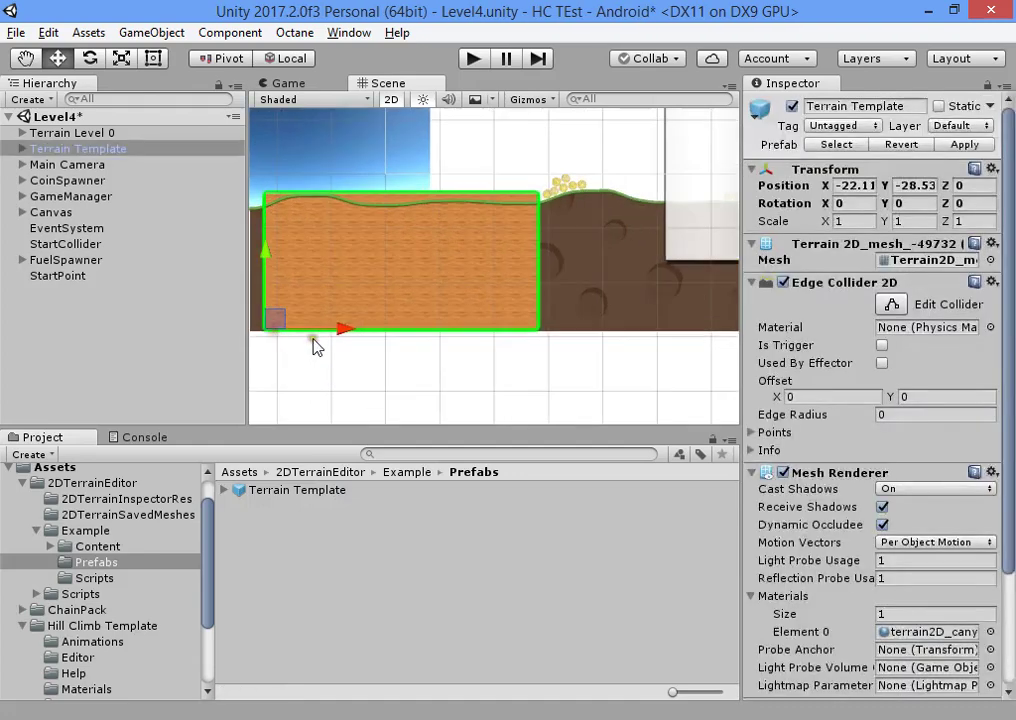
# Widen the properties view and collapse Terrain Template's Edge Collider 2D and Mesh Renderer components to reach Terrain Editor 2D.
pyautogui.scroll(6, 352, 265)
pyautogui.scroll(-3, 482, 302)
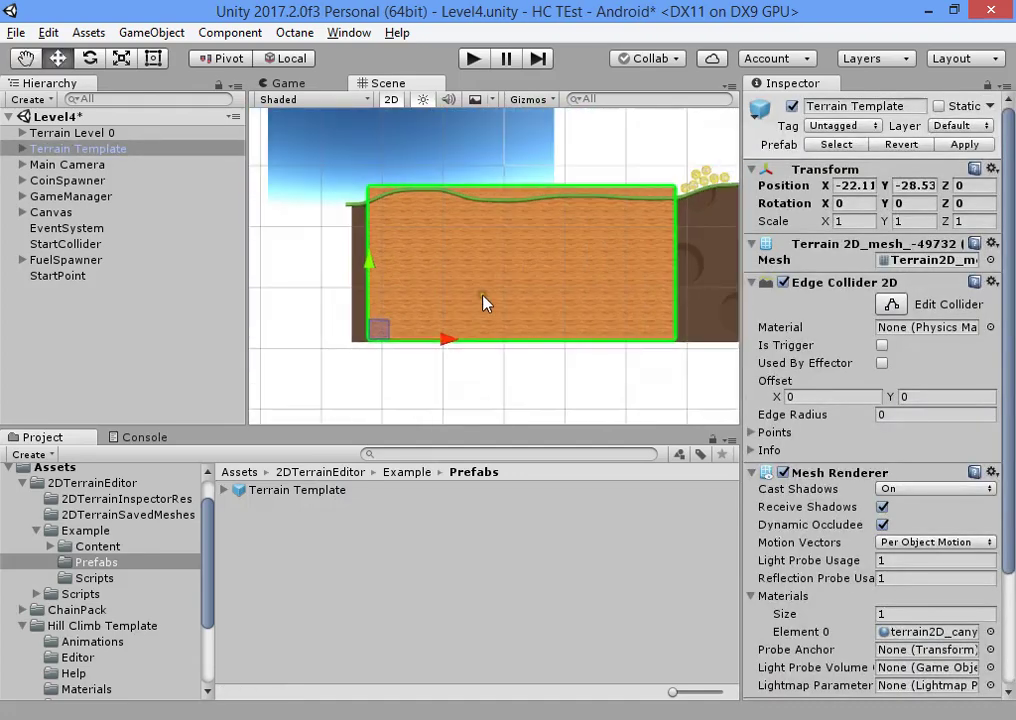
pyautogui.moveTo(483, 299); pyautogui.dragTo(415, 308, button='middle')
pyautogui.scroll(-2, 726, 402)
pyautogui.scroll(-3, 787, 411)
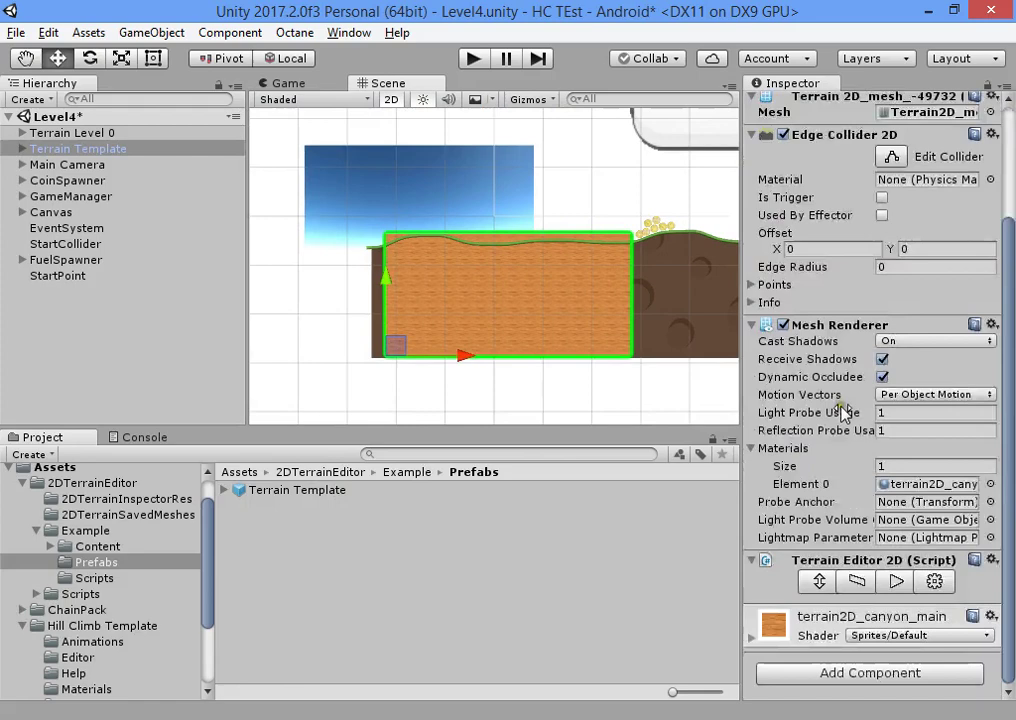
pyautogui.moveTo(742, 318); pyautogui.dragTo(692, 316)
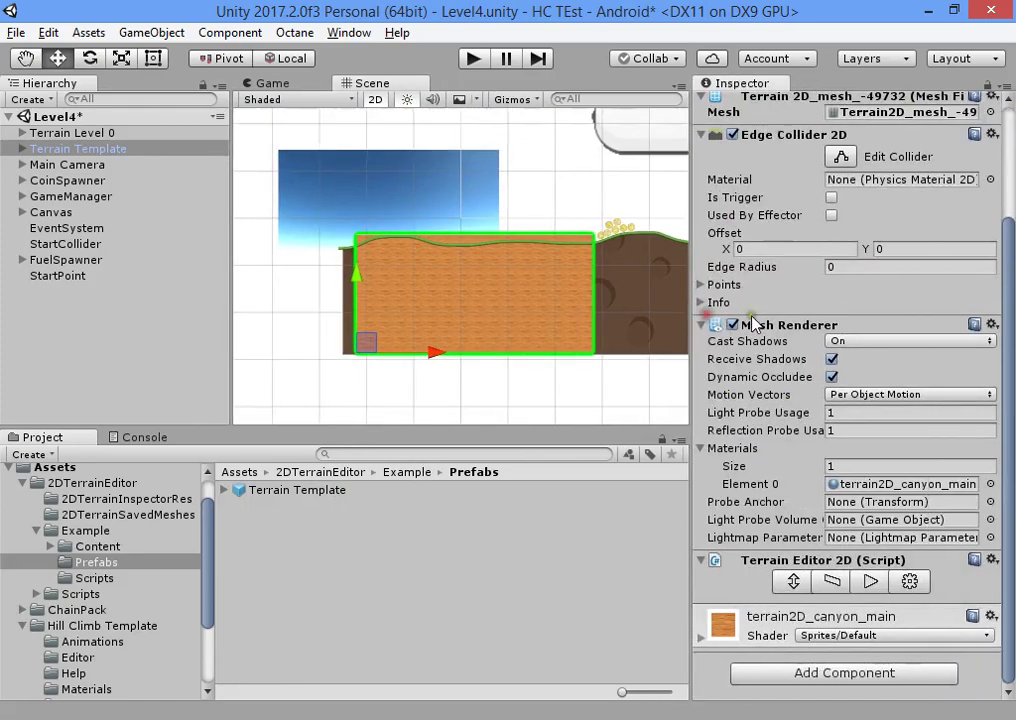
pyautogui.click(753, 321)
pyautogui.click(760, 284)
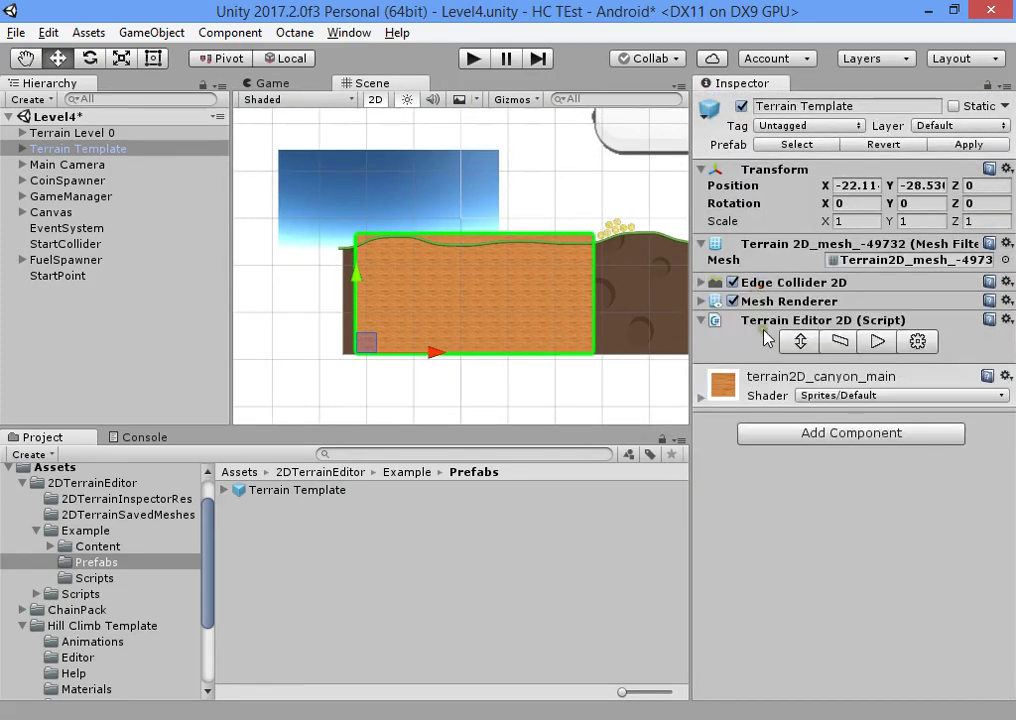
# Review Terrain Editor 2D's main, additional, and size and resolution settings for Terrain Template.
pyautogui.click(791, 341)
pyautogui.click(909, 341)
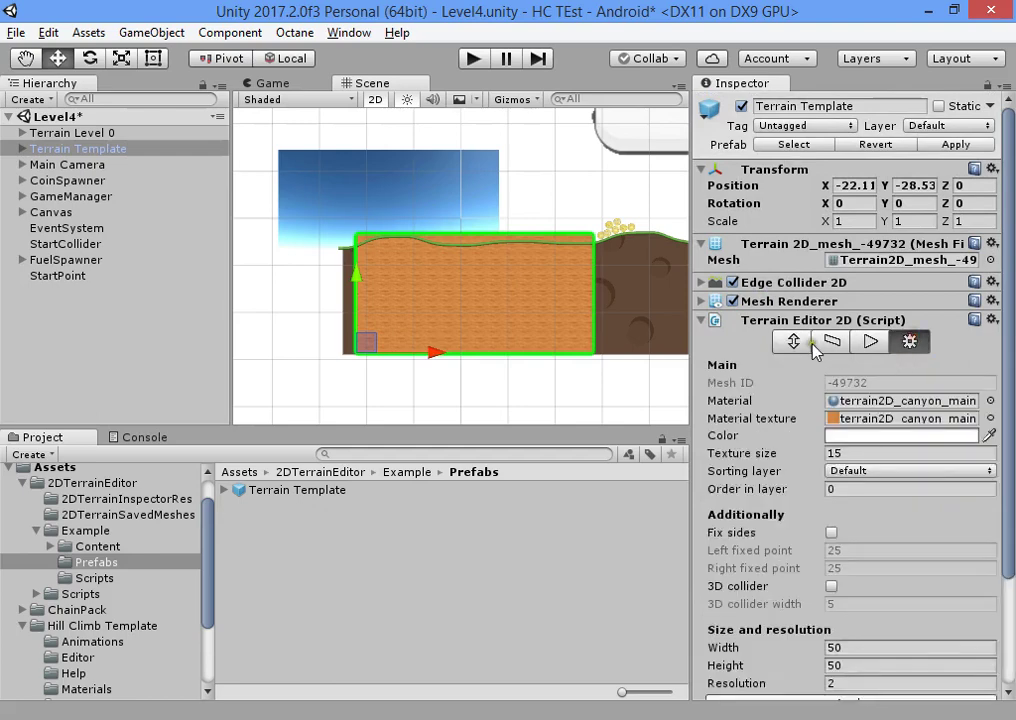
pyautogui.click(833, 341)
pyautogui.click(908, 342)
pyautogui.scroll(-3, 893, 396)
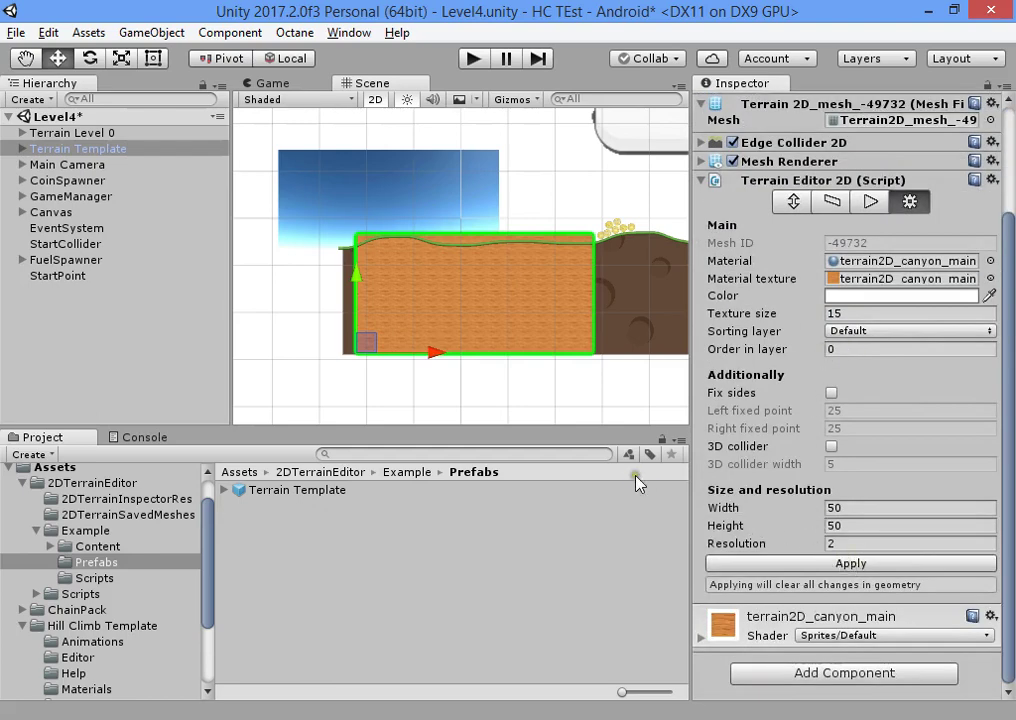
pyautogui.moveTo(636, 400); pyautogui.dragTo(462, 392, button='middle')
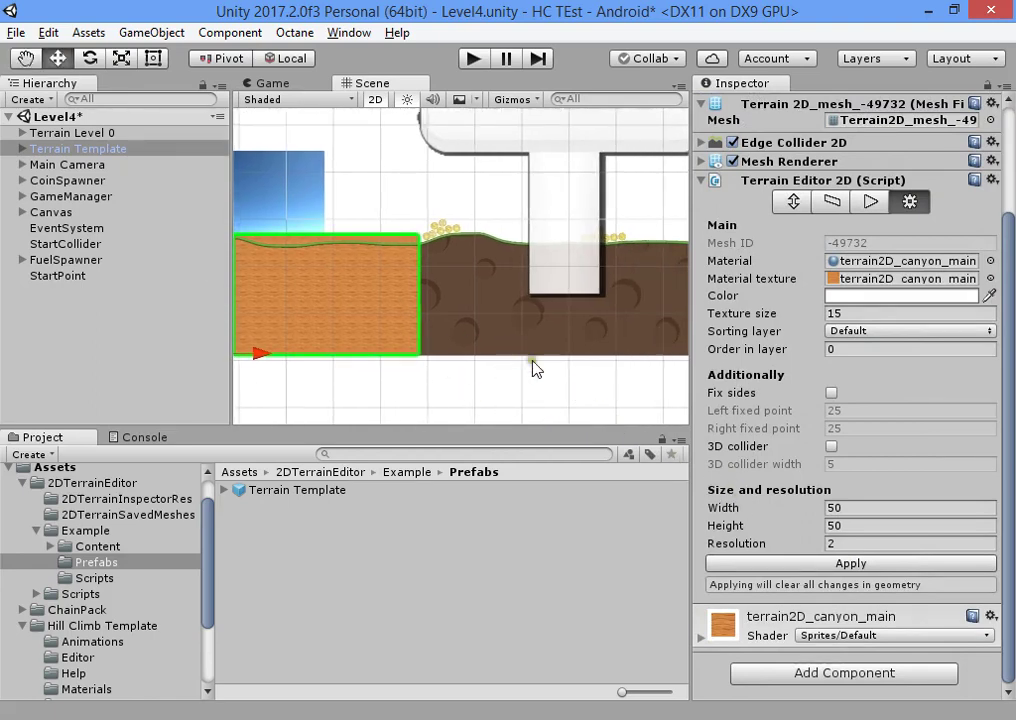
pyautogui.click(855, 508)
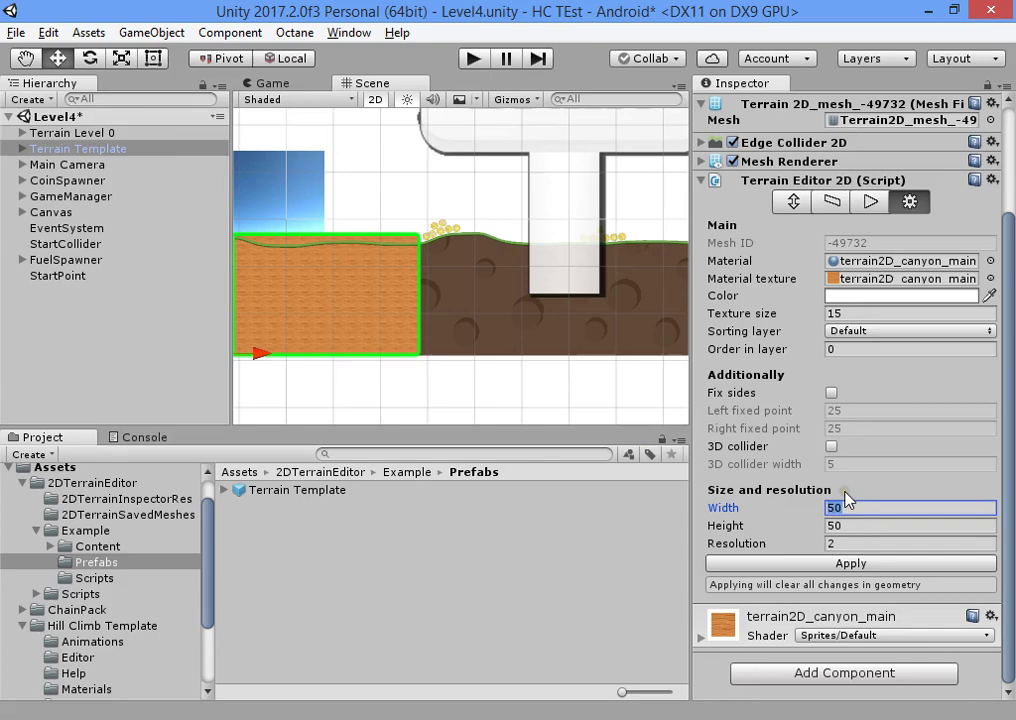
pyautogui.write('3000')
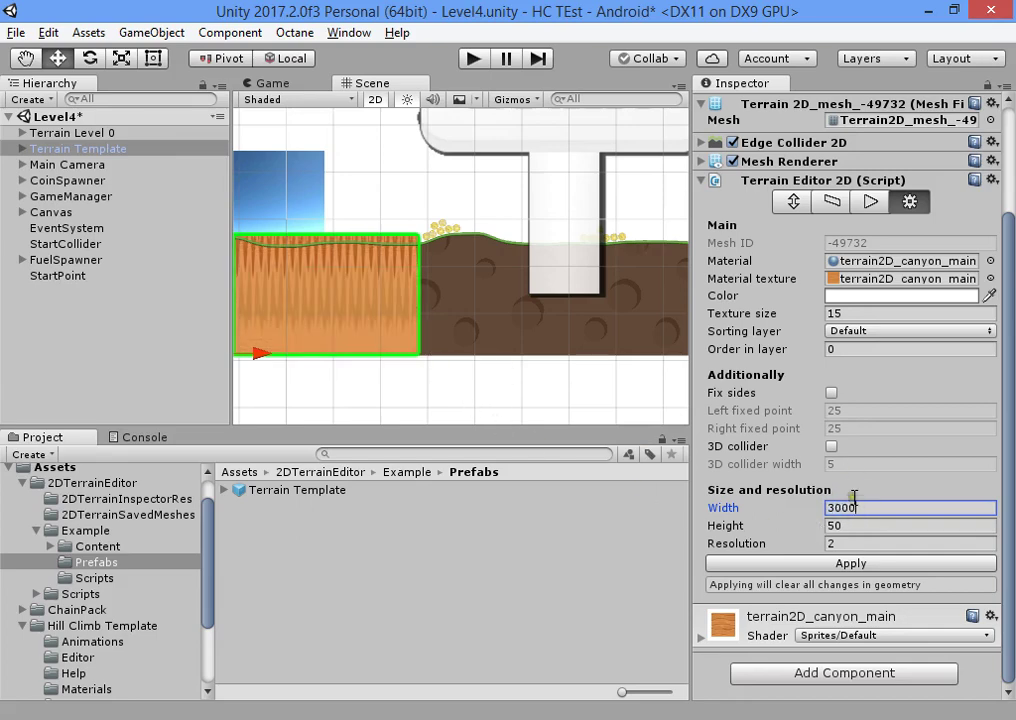
pyautogui.moveTo(862, 505); pyautogui.dragTo(771, 506)
pyautogui.write('50')
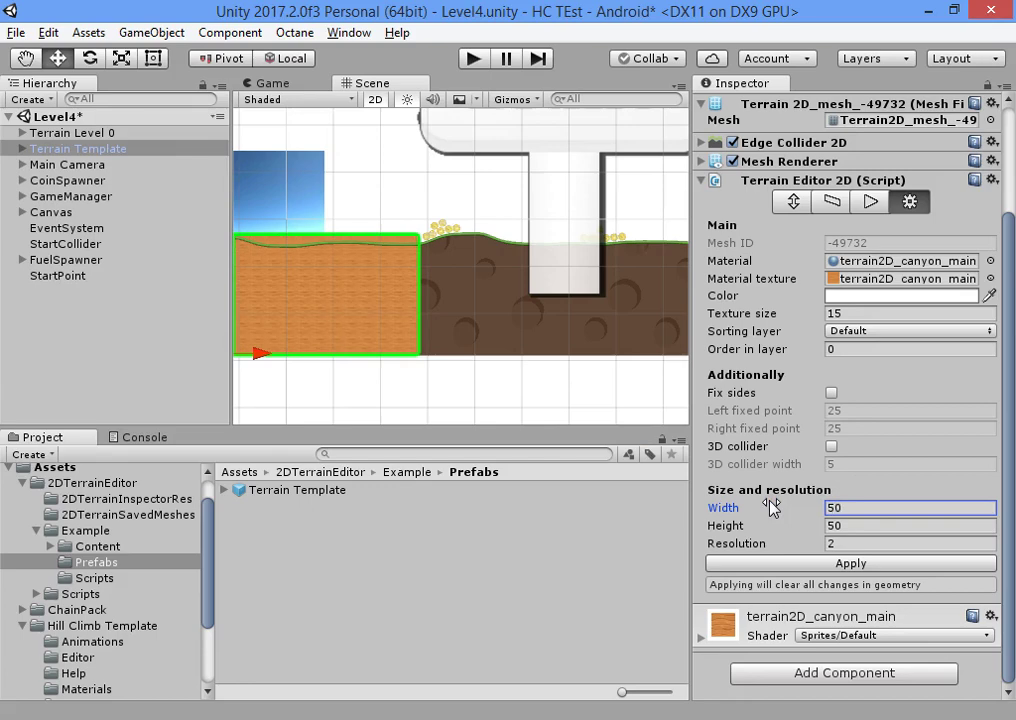
# Review Terrain Editor 2D's brush, random generation, cap, realtime deformation and main settings.
pyautogui.click(793, 201)
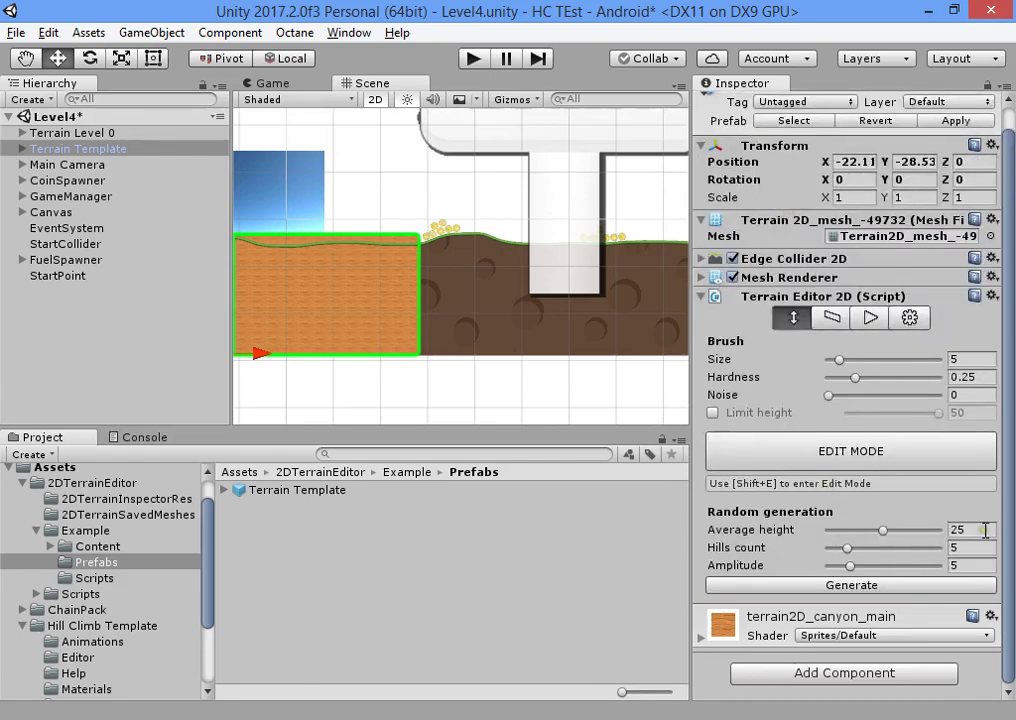
pyautogui.click(852, 448)
pyautogui.click(831, 317)
pyautogui.scroll(-1, 845, 400)
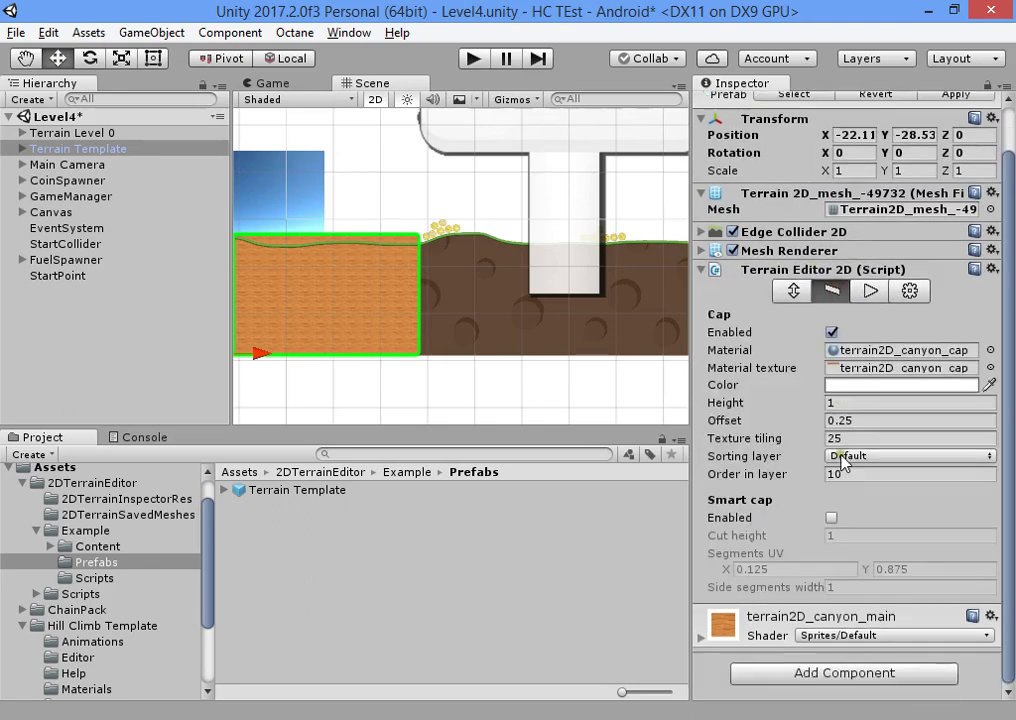
pyautogui.click(866, 291)
pyautogui.click(912, 342)
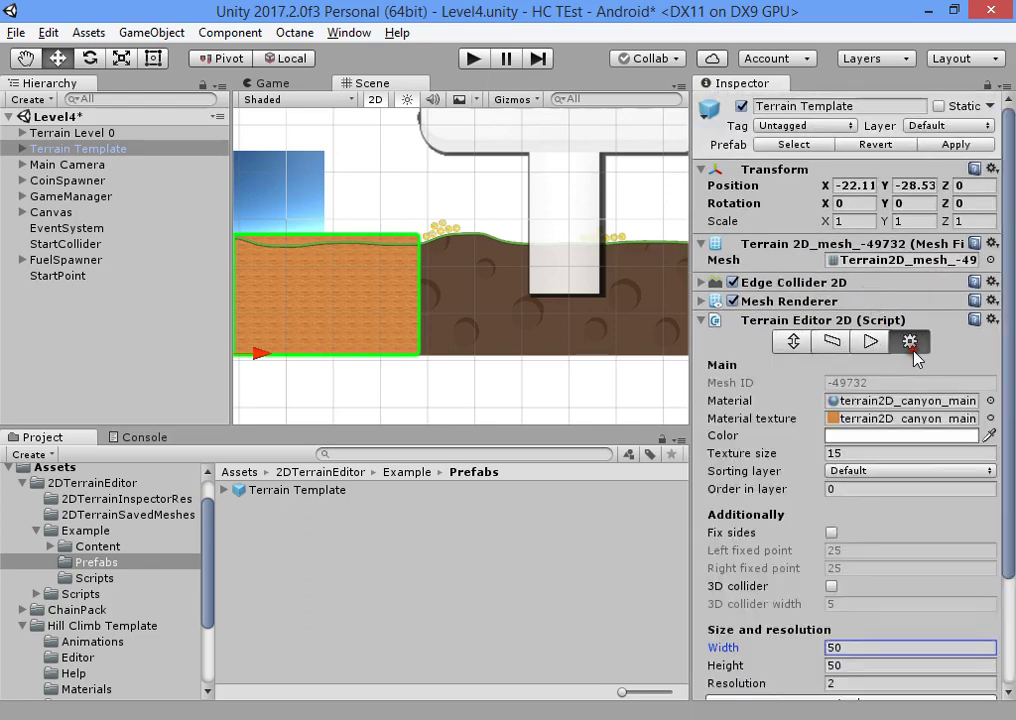
pyautogui.scroll(-3, 873, 452)
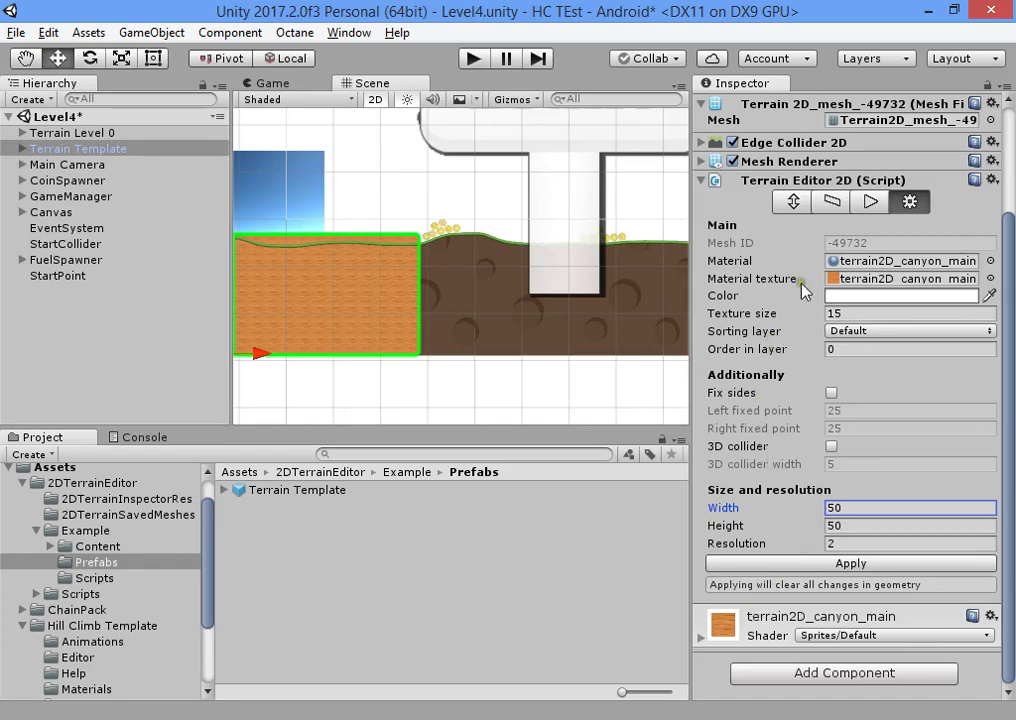
# Examine the realtime deformation and cap options again, and turn the height brush's edit mode on and off.
pyautogui.click(870, 201)
pyautogui.click(850, 203)
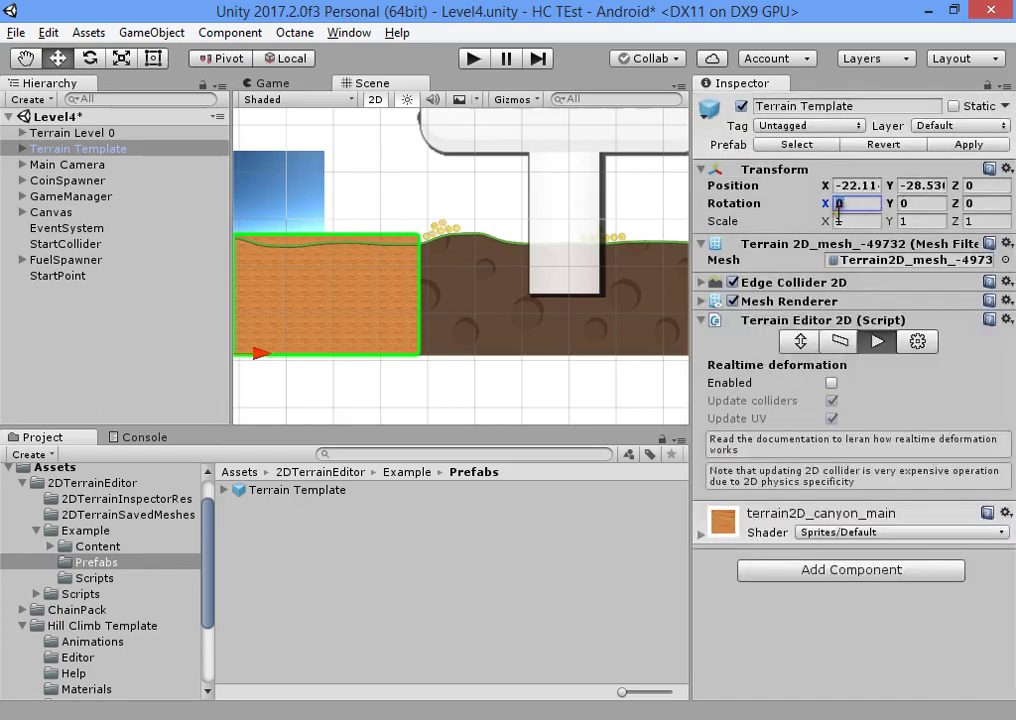
pyautogui.click(831, 346)
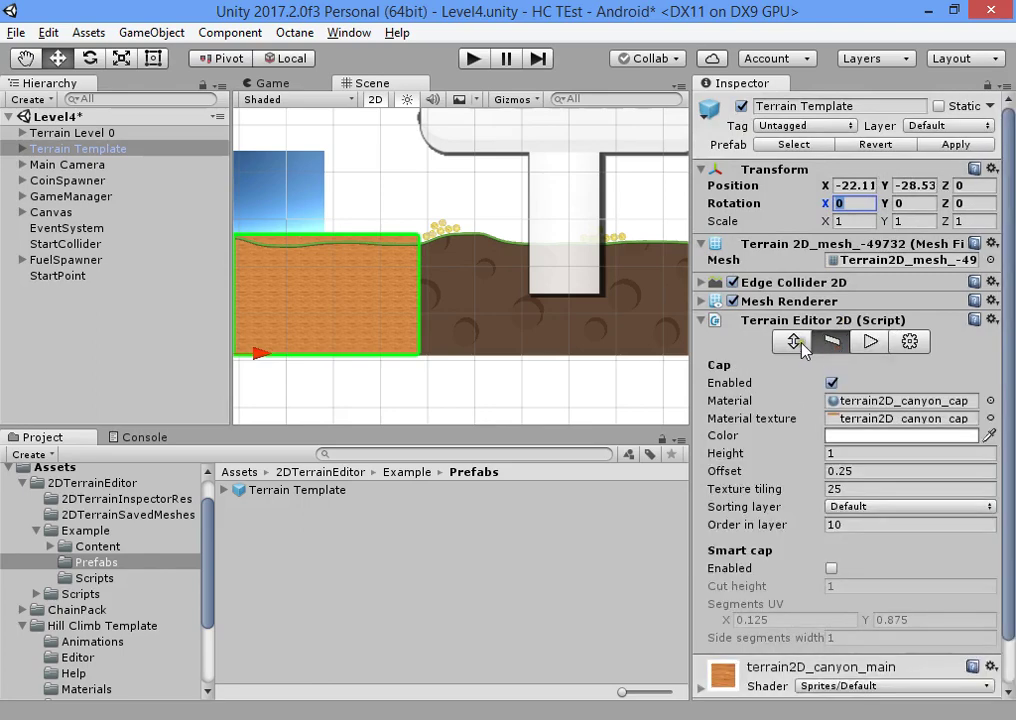
pyautogui.scroll(-3, 785, 400)
pyautogui.click(793, 290)
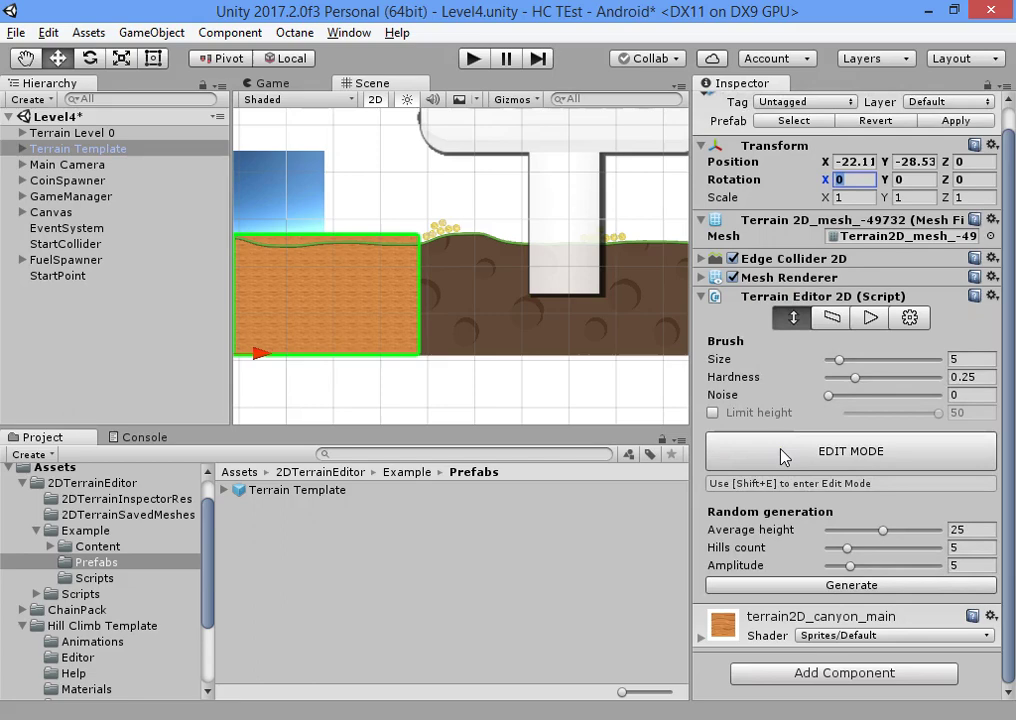
pyautogui.click(782, 455)
pyautogui.click(782, 455)
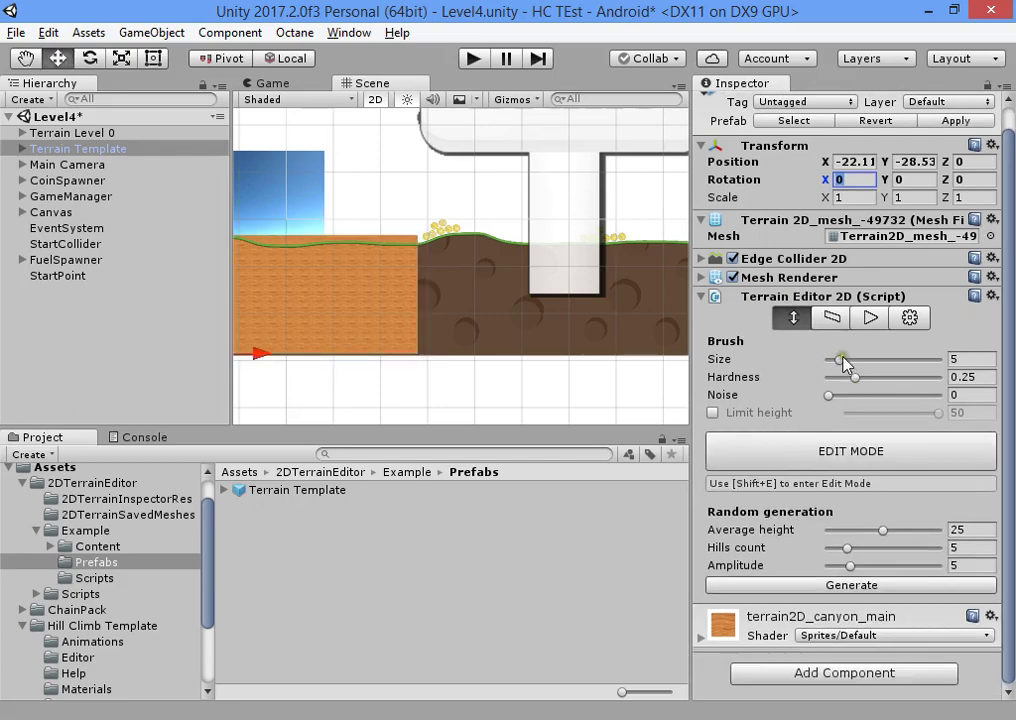
# Examine Terrain Template's surface near the level's start and compare the cap, brush and deformation settings once more.
pyautogui.moveTo(350, 315); pyautogui.dragTo(508, 282, button='middle')
pyautogui.scroll(8, 535, 293)
pyautogui.scroll(1, 766, 430)
pyautogui.scroll(-1, 768, 445)
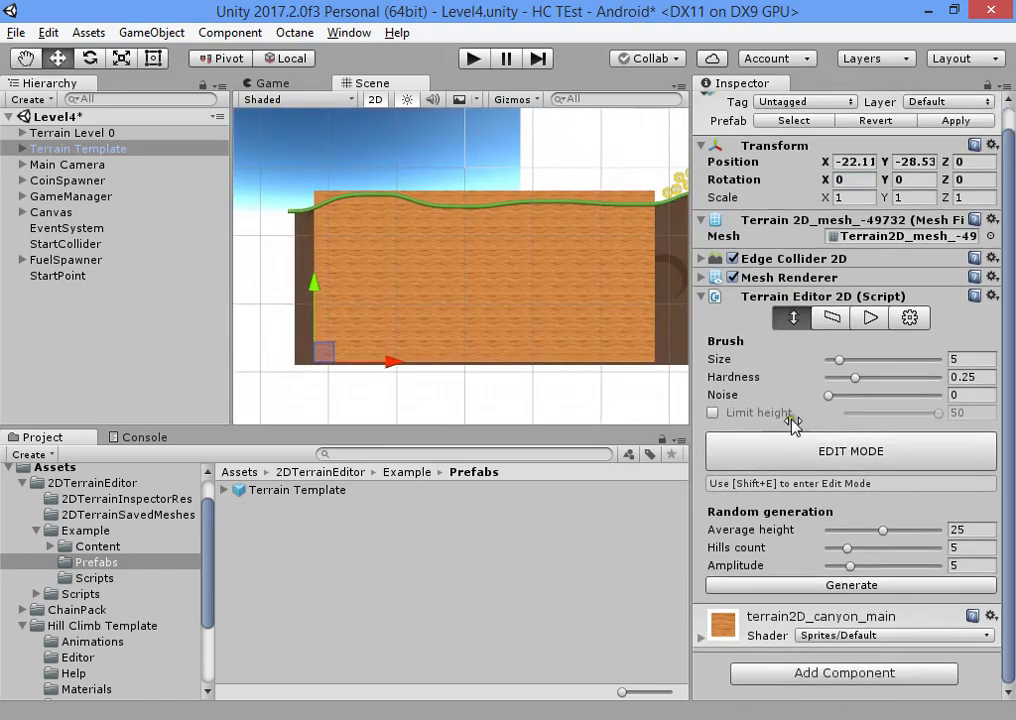
pyautogui.click(836, 319)
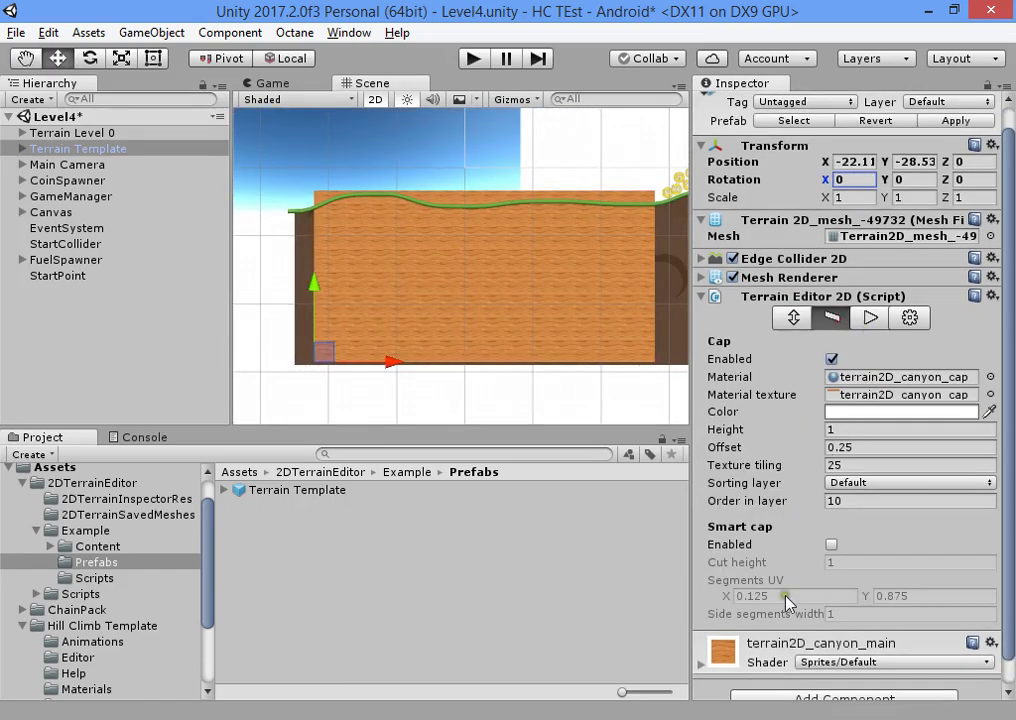
pyautogui.scroll(-1, 787, 600)
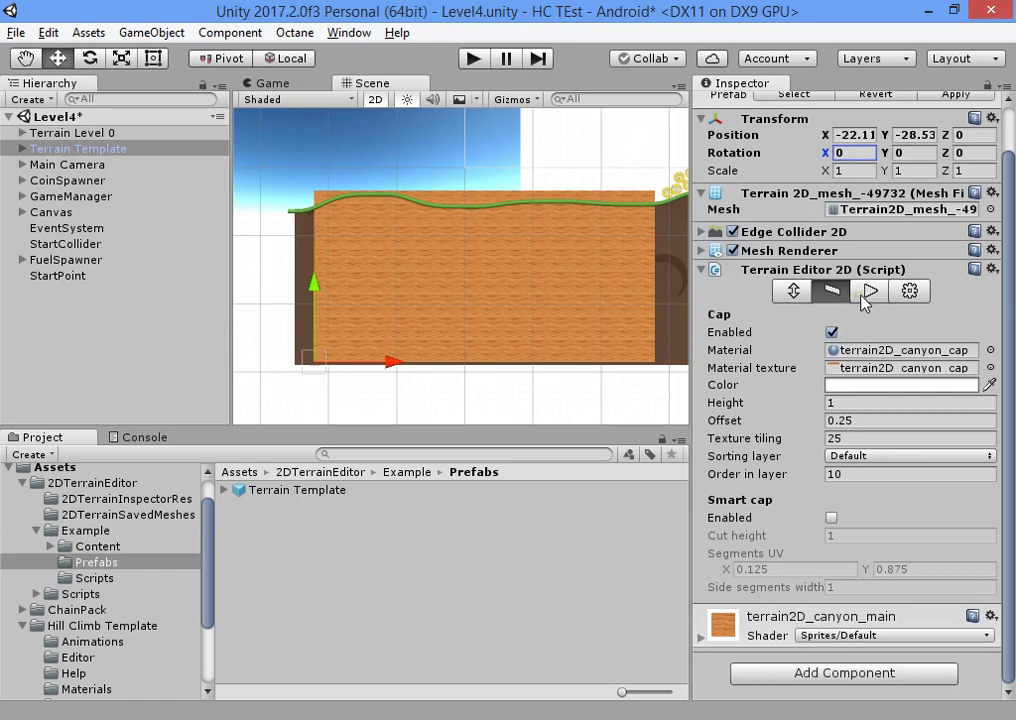
pyautogui.click(793, 290)
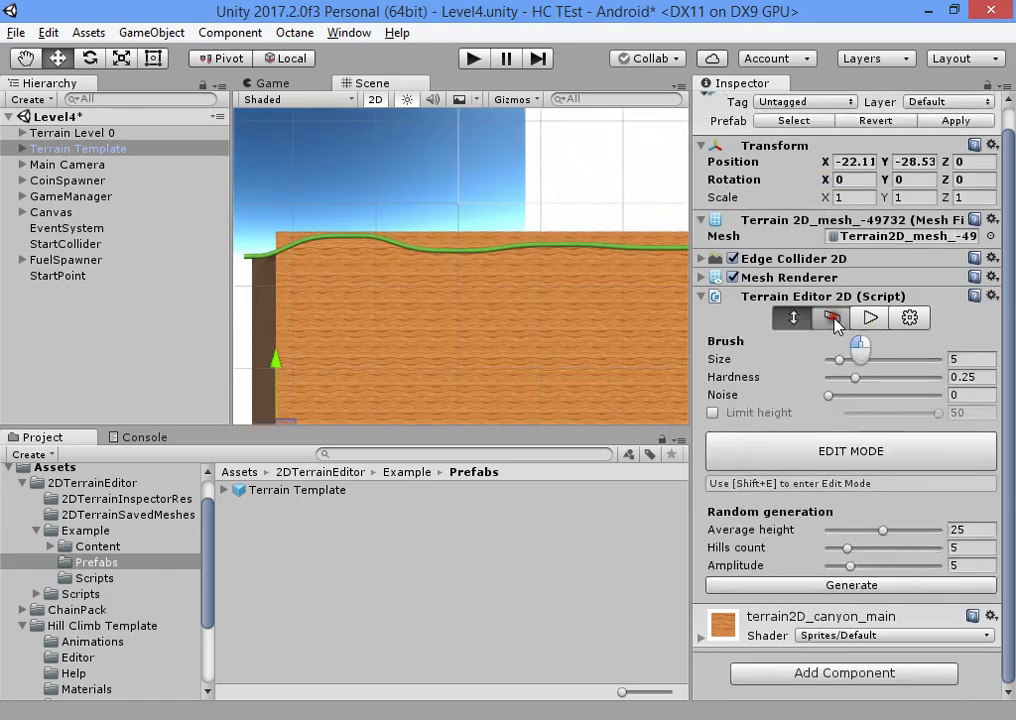
pyautogui.click(870, 318)
# Set Terrain Template's width to 3000 and apply the new size.
pyautogui.click(908, 341)
pyautogui.scroll(-5, 880, 430)
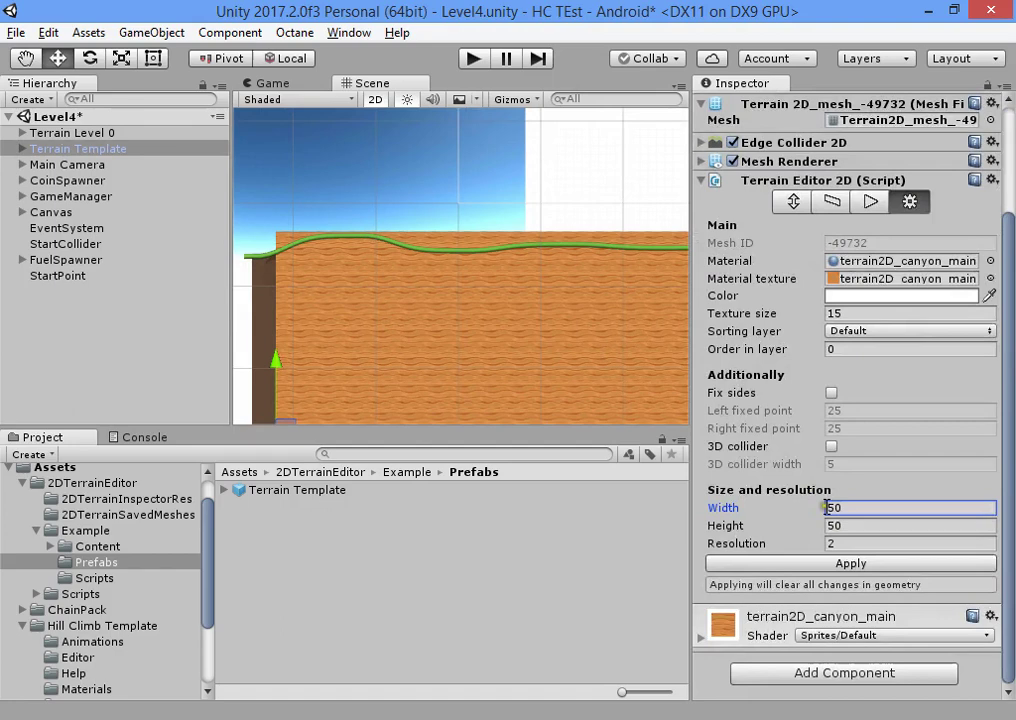
pyautogui.click(855, 507)
pyautogui.write('3000')
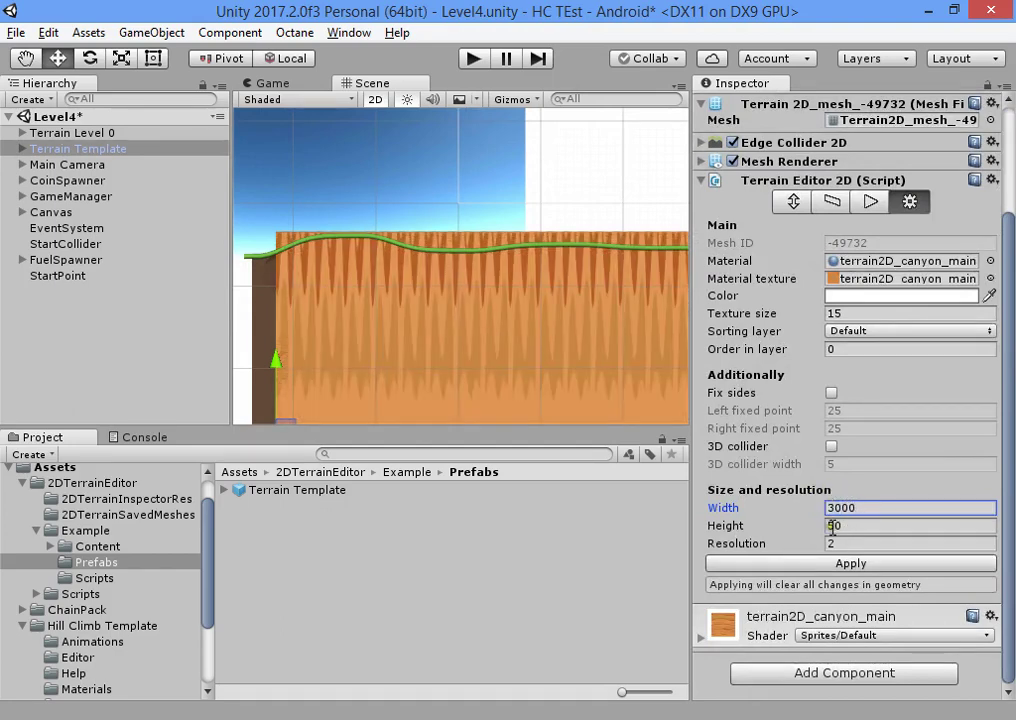
pyautogui.click(798, 563)
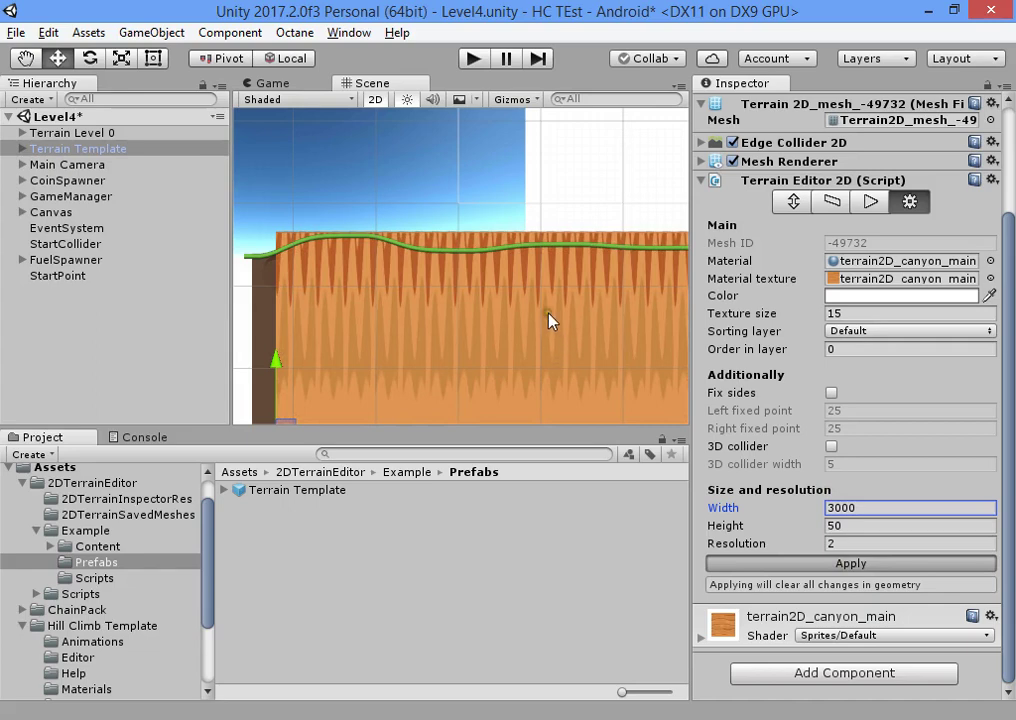
# Follow the new terrain along the level and compare where it ends with the original terrain's length.
pyautogui.moveTo(573, 340); pyautogui.dragTo(367, 297, button='middle')
pyautogui.scroll(-12, 429, 357)
pyautogui.scroll(-5, 533, 330)
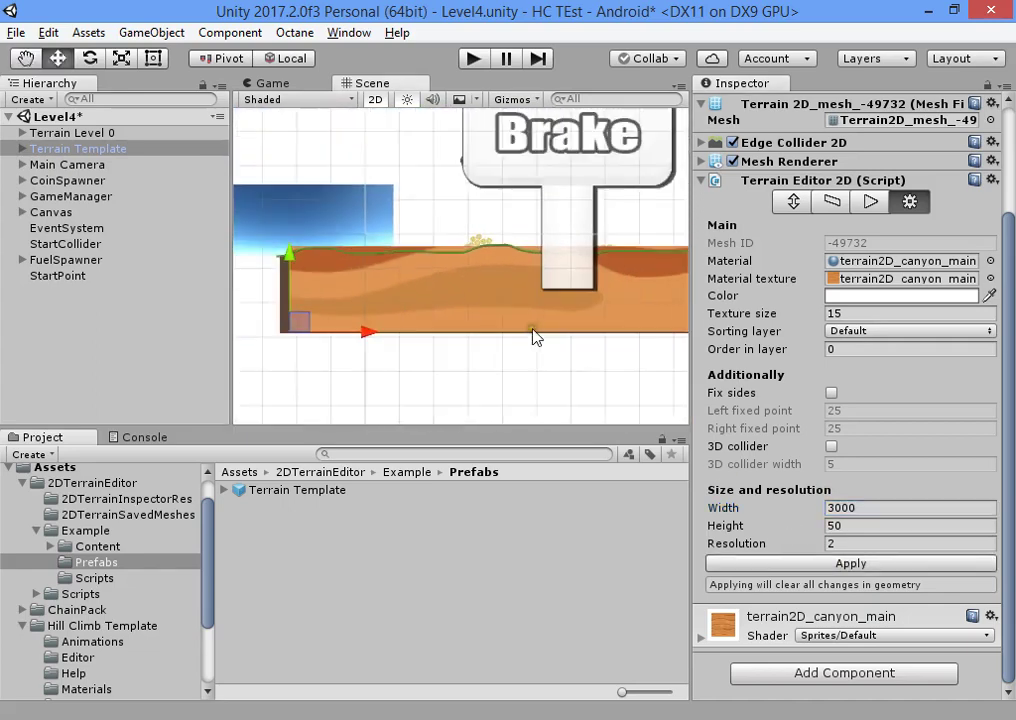
pyautogui.scroll(-10, 562, 352)
pyautogui.moveTo(574, 356); pyautogui.dragTo(300, 293, button='middle')
pyautogui.moveTo(560, 275); pyautogui.dragTo(379, 268, button='middle')
pyautogui.moveTo(594, 268); pyautogui.dragTo(379, 268, button='middle')
pyautogui.moveTo(560, 279); pyautogui.dragTo(688, 258, button='middle')
pyautogui.moveTo(381, 301); pyautogui.dragTo(465, 294, button='middle')
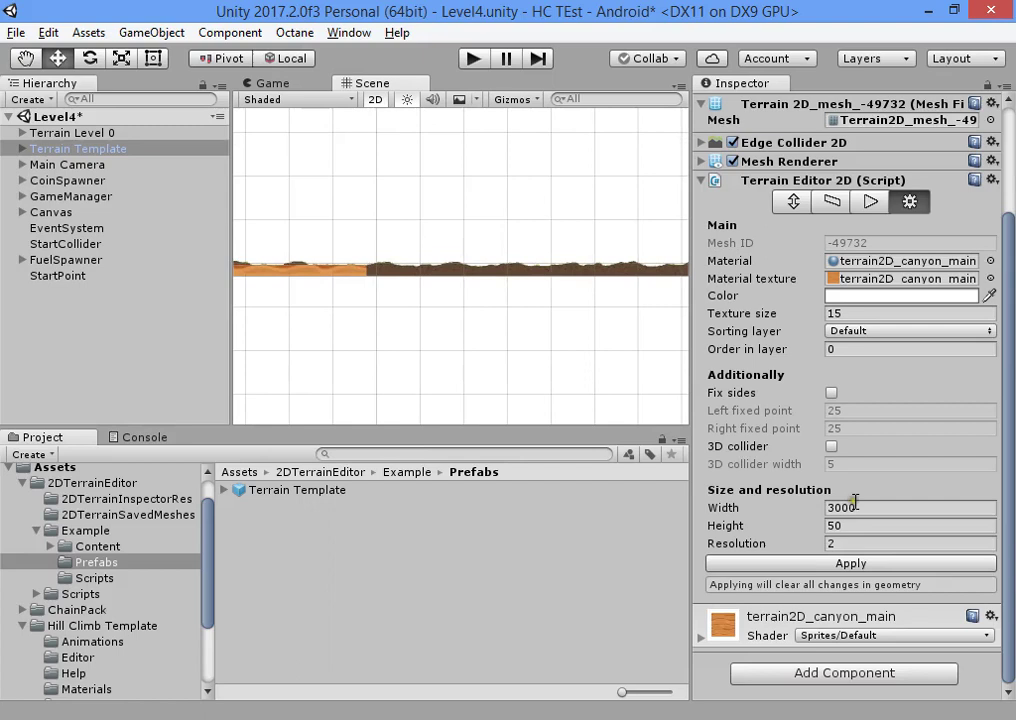
# Set Terrain Template's width to 3700 and apply the new size.
pyautogui.click(855, 507)
pyautogui.write('3700')
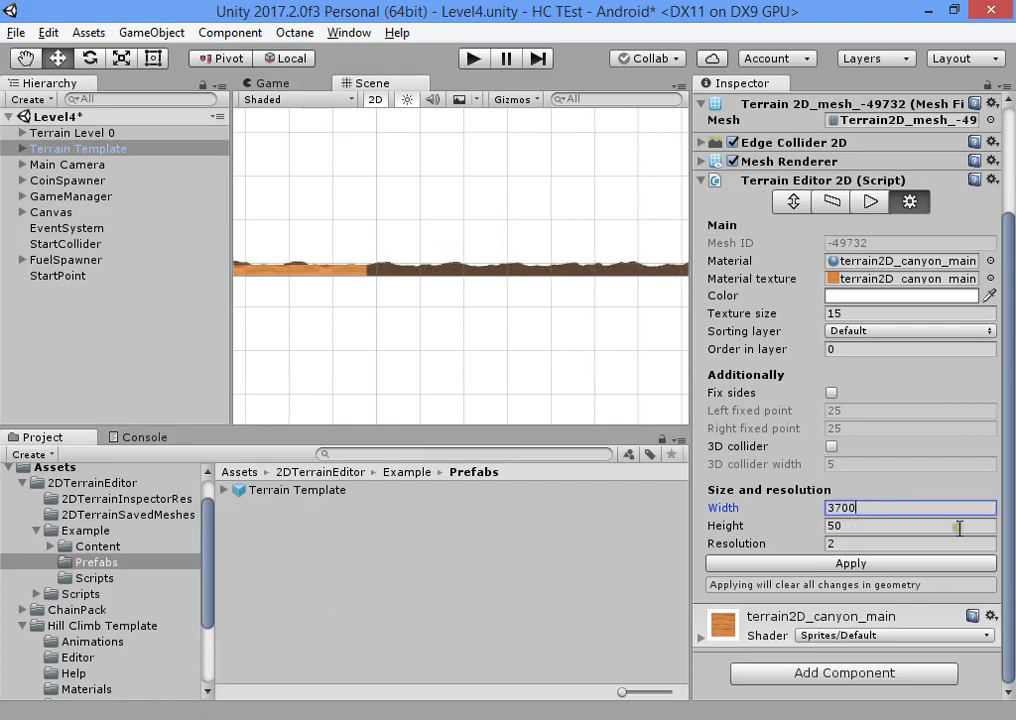
pyautogui.click(922, 566)
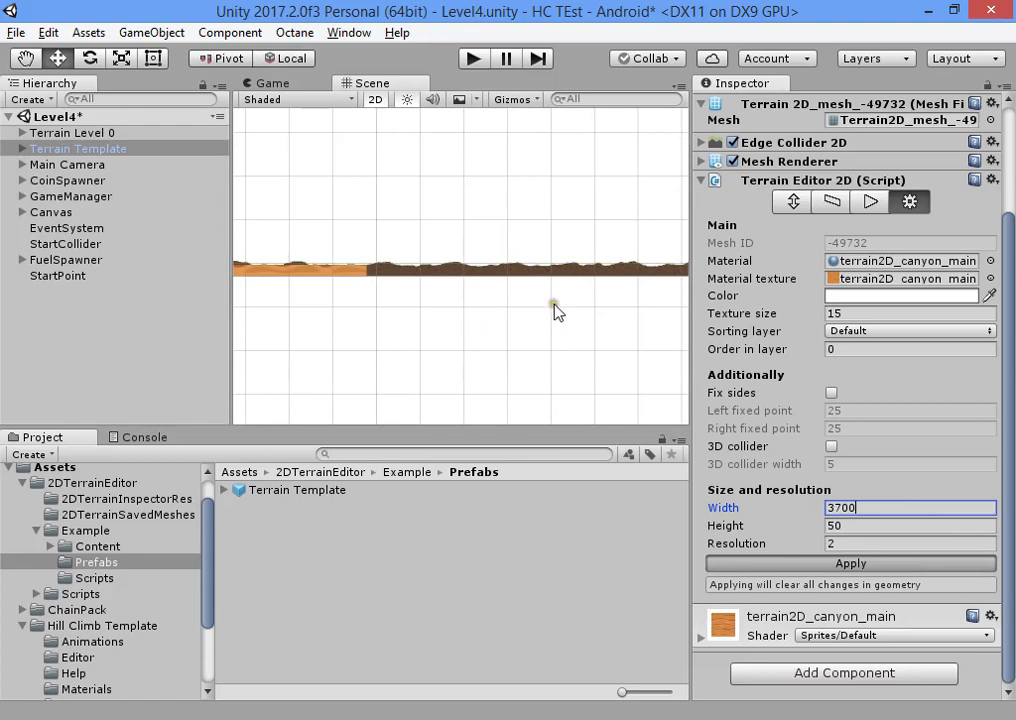
# Return to the level's start and move Terrain Template slightly so its beginning lines up with the original terrain.
pyautogui.scroll(1, 585, 268)
pyautogui.moveTo(585, 268)
pyautogui.mouseDown(button='middle')
pyautogui.moveTo(342, 272)
pyautogui.moveTo(714, 268)
pyautogui.mouseUp(button='middle')
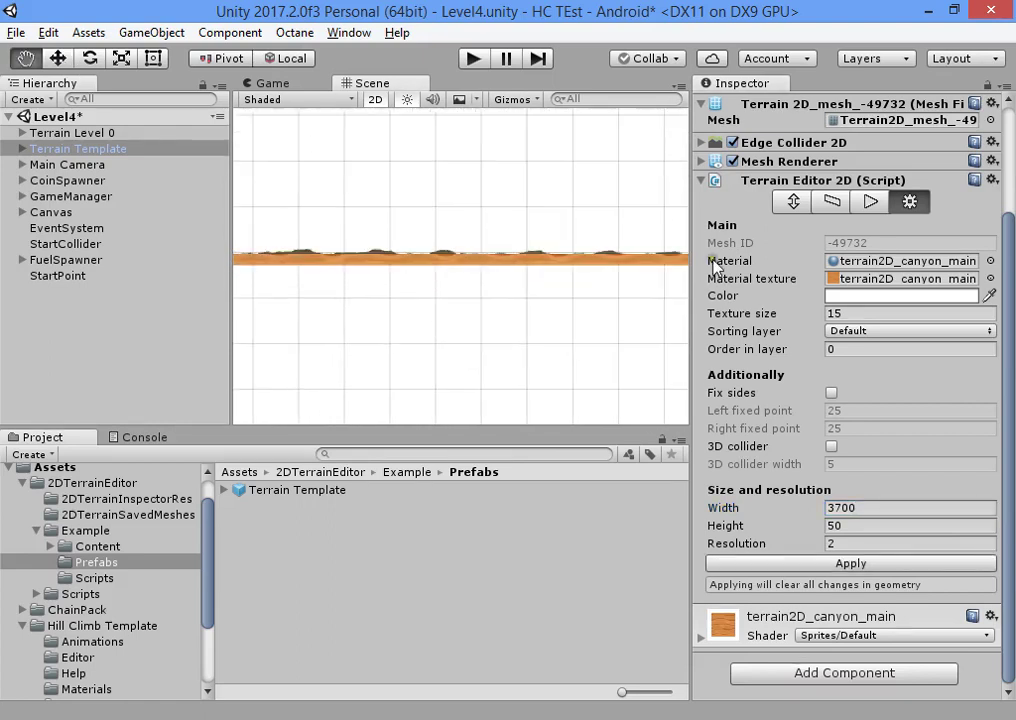
pyautogui.moveTo(350, 300)
pyautogui.mouseDown(button='middle')
pyautogui.moveTo(676, 268)
pyautogui.moveTo(705, 285)
pyautogui.mouseUp(button='middle')
pyautogui.moveTo(471, 303); pyautogui.dragTo(395, 327, button='middle')
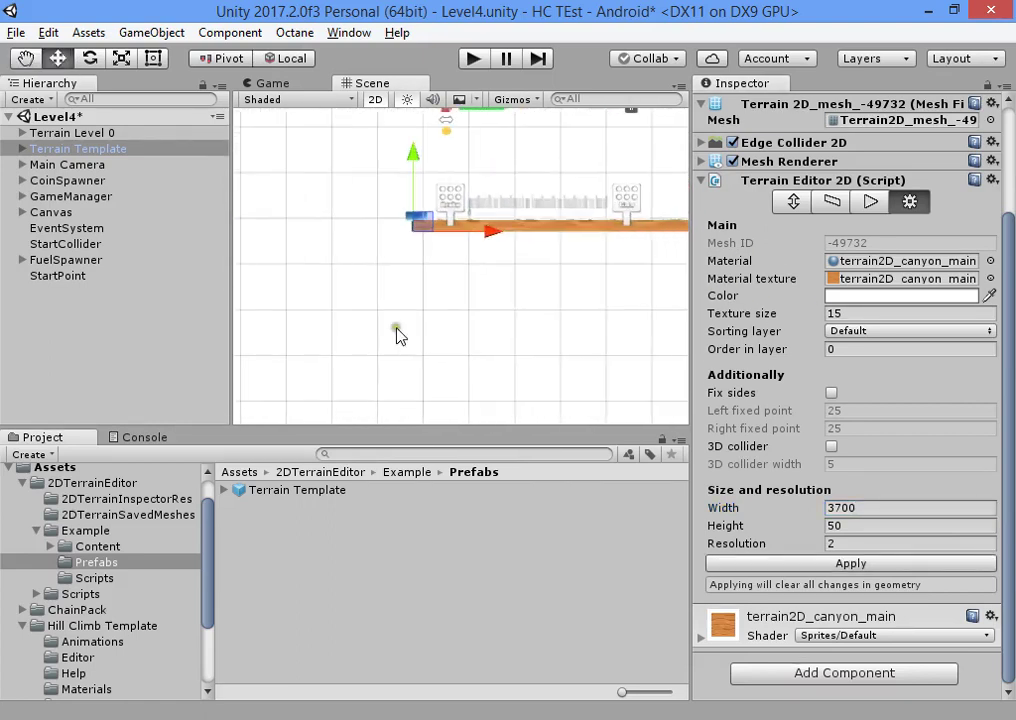
pyautogui.scroll(15, 470, 258)
pyautogui.moveTo(413, 233); pyautogui.dragTo(456, 298, button='middle')
pyautogui.scroll(6, 456, 300)
pyautogui.scroll(4, 457, 307)
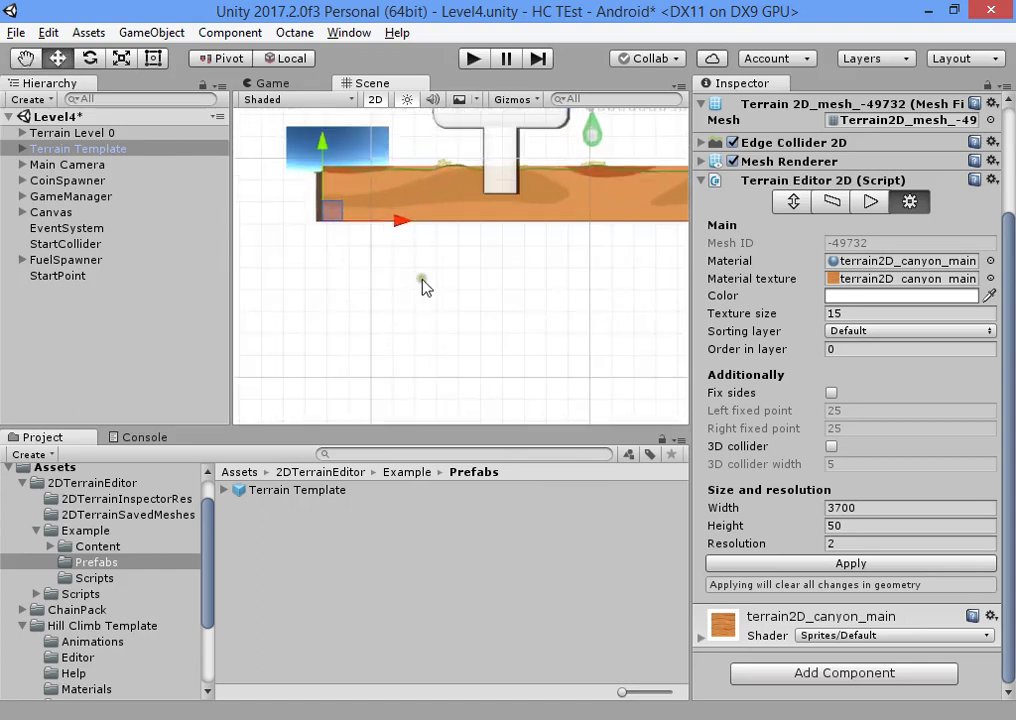
pyautogui.moveTo(383, 299)
pyautogui.mouseDown()
pyautogui.moveTo(380, 336)
pyautogui.moveTo(365, 305)
pyautogui.mouseUp()
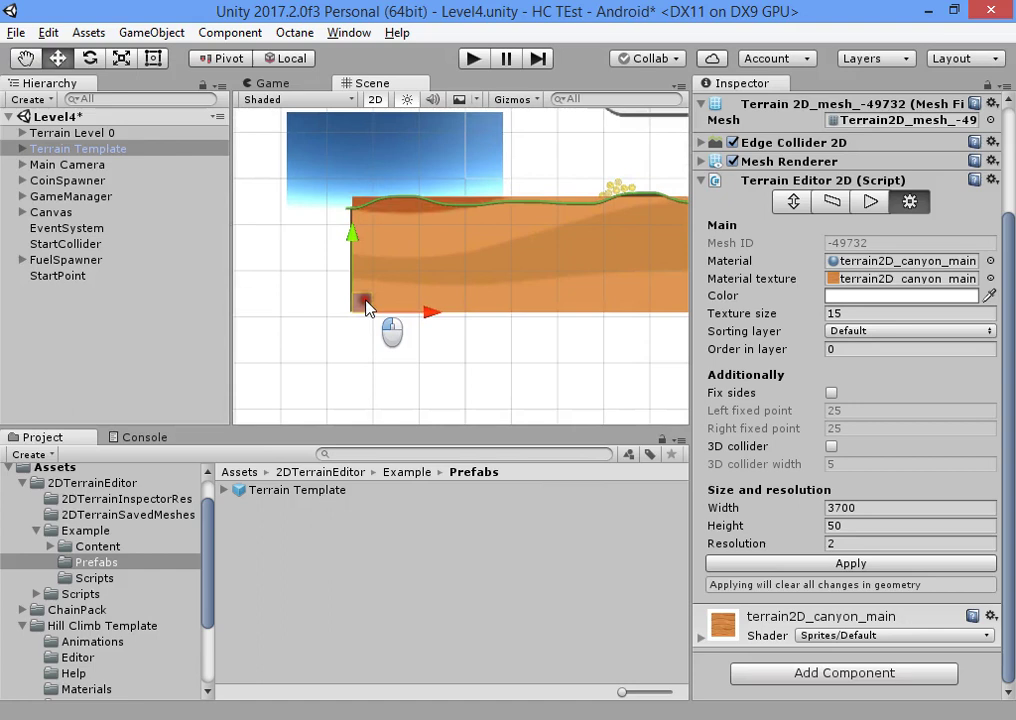
pyautogui.moveTo(485, 267); pyautogui.dragTo(466, 303, button='middle')
pyautogui.scroll(3, 450, 302)
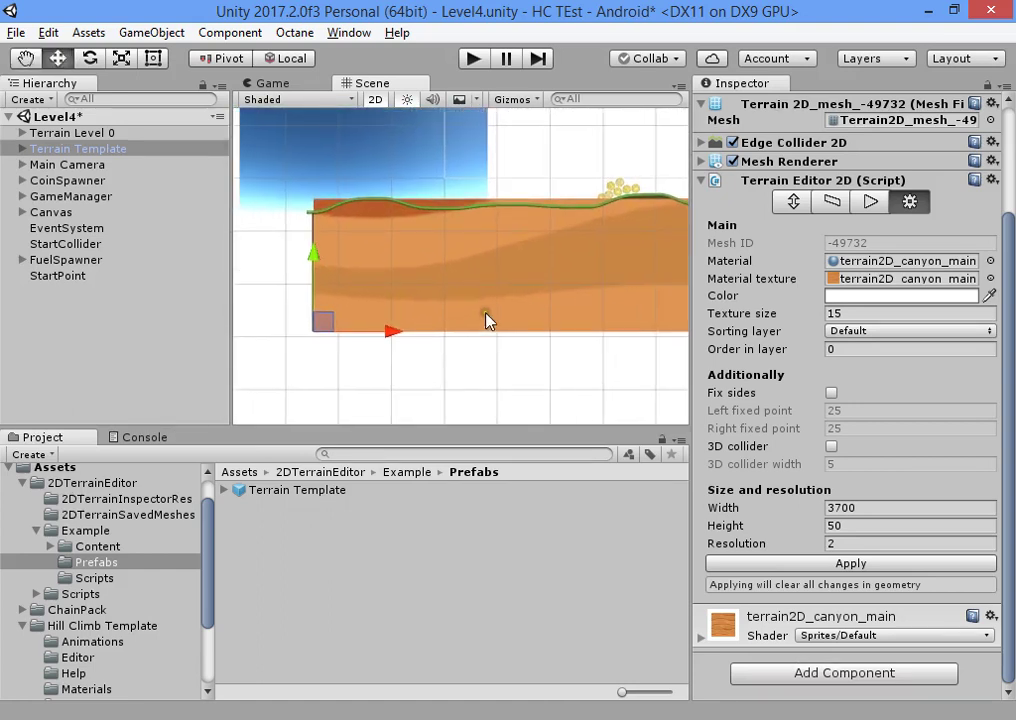
# Try texture sizes of 30 and 70 on Terrain Template, and settle on 140.
pyautogui.click(857, 316)
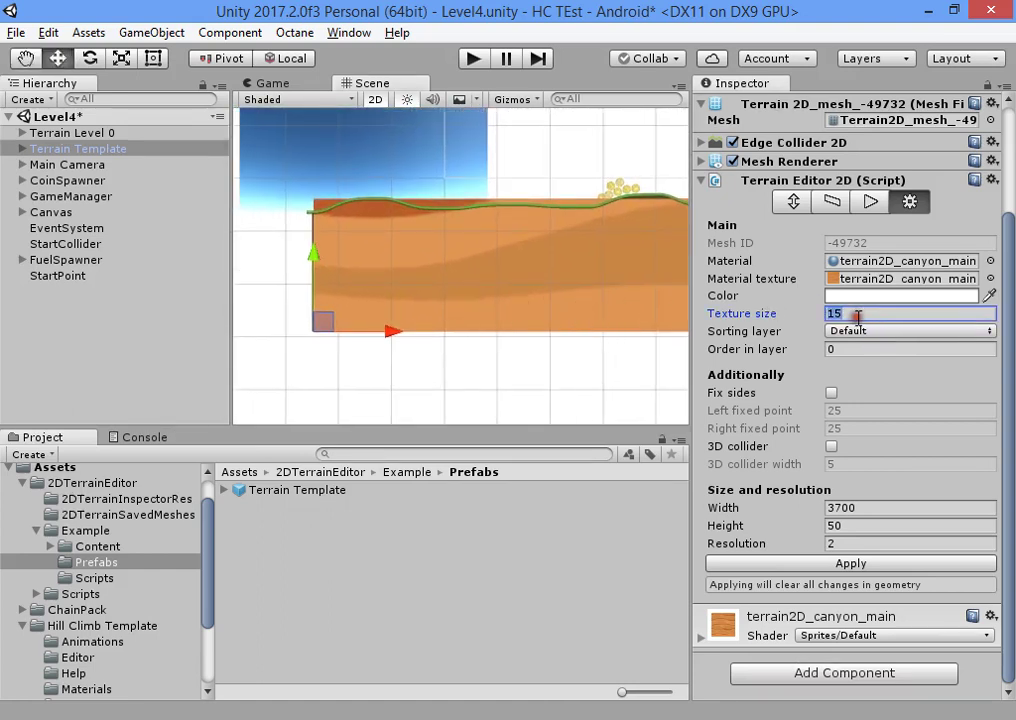
pyautogui.write('30')
pyautogui.doubleClick(843, 314)
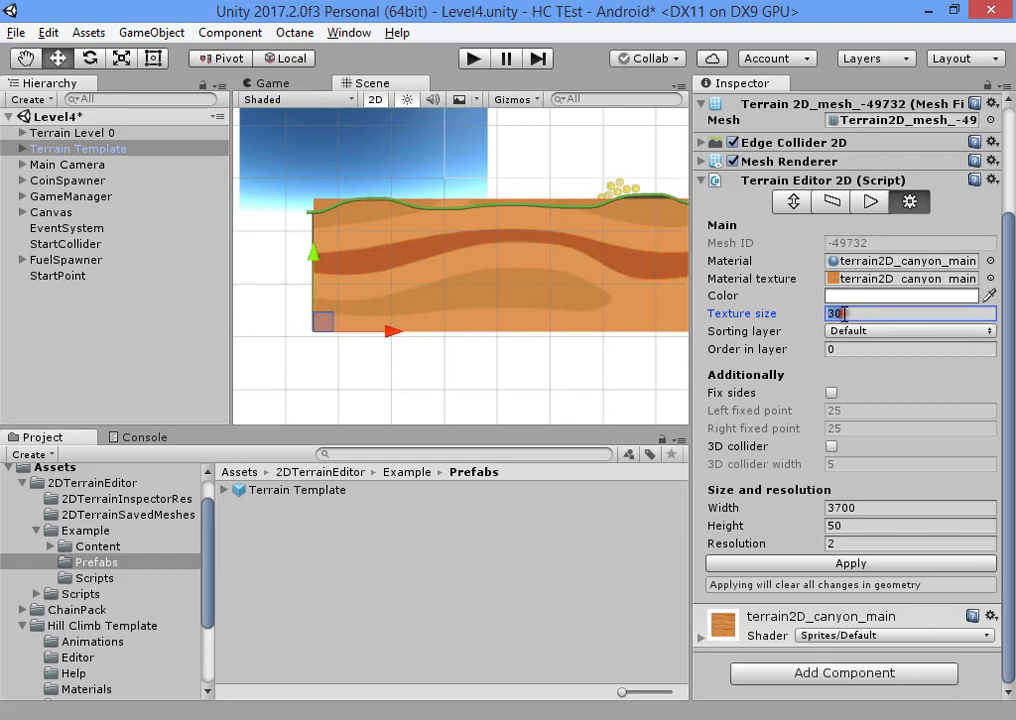
pyautogui.write('70')
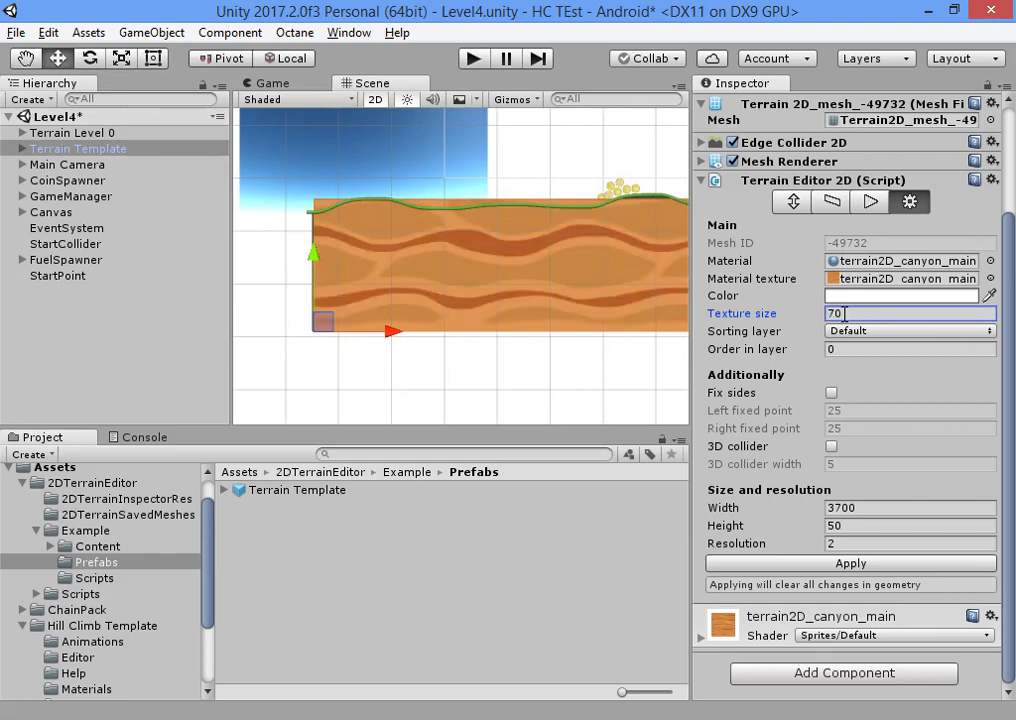
pyautogui.doubleClick(844, 314)
pyautogui.write('140')
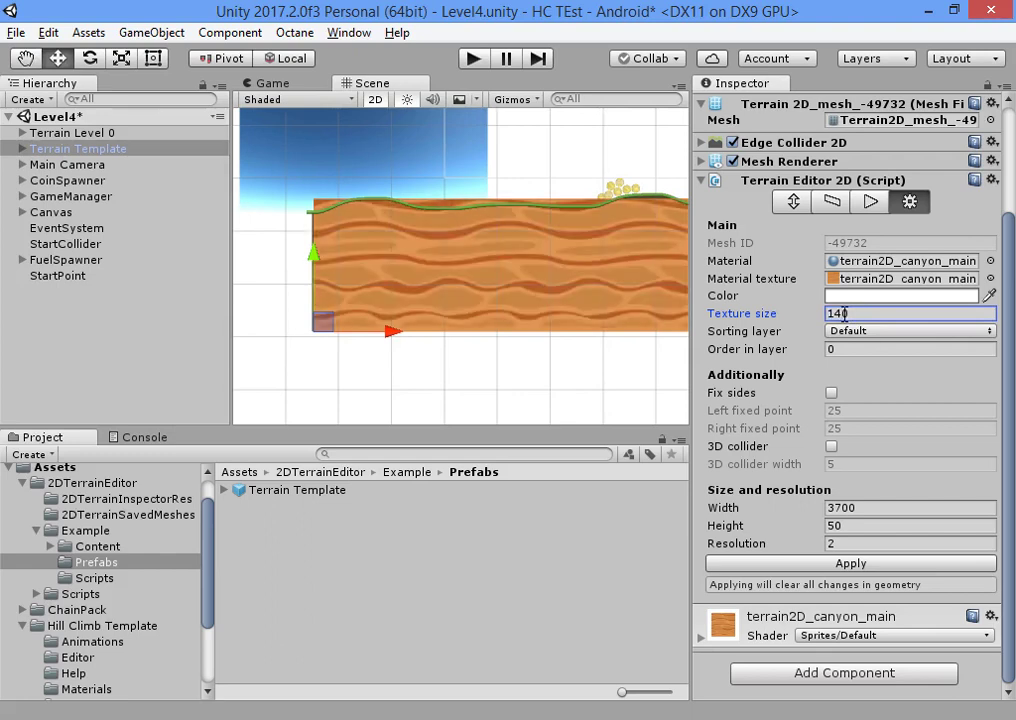
pyautogui.scroll(3, 590, 238)
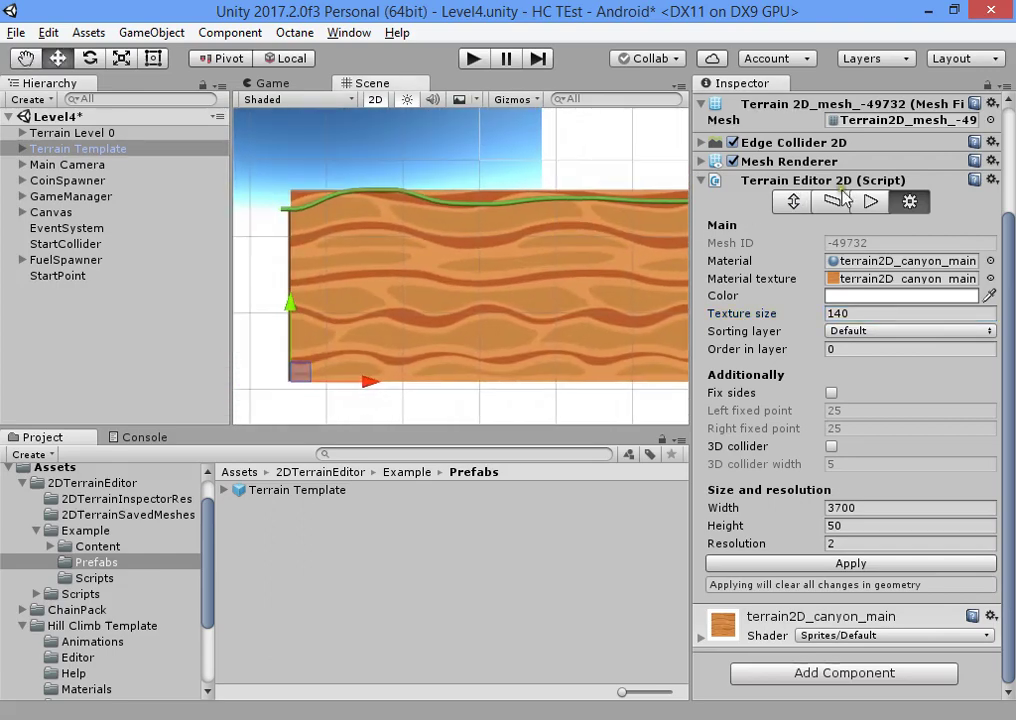
# Enter Edit Mode on Terrain Template and try raising small hills near its start with a size 5 brush.
pyautogui.click(868, 201)
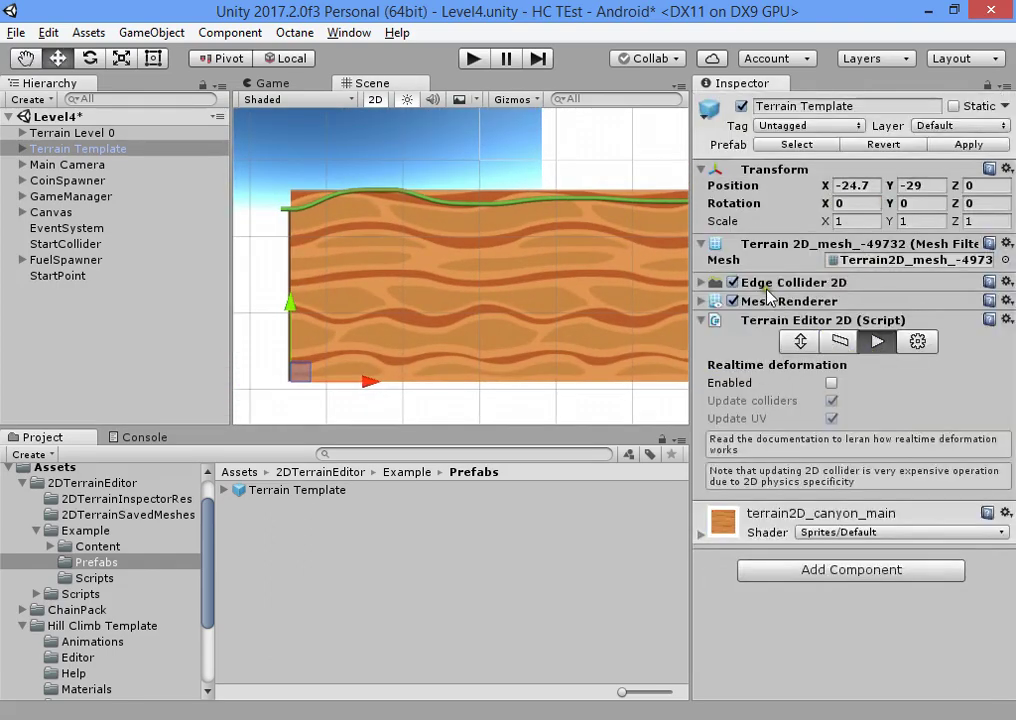
pyautogui.moveTo(548, 277); pyautogui.dragTo(417, 296, button='middle')
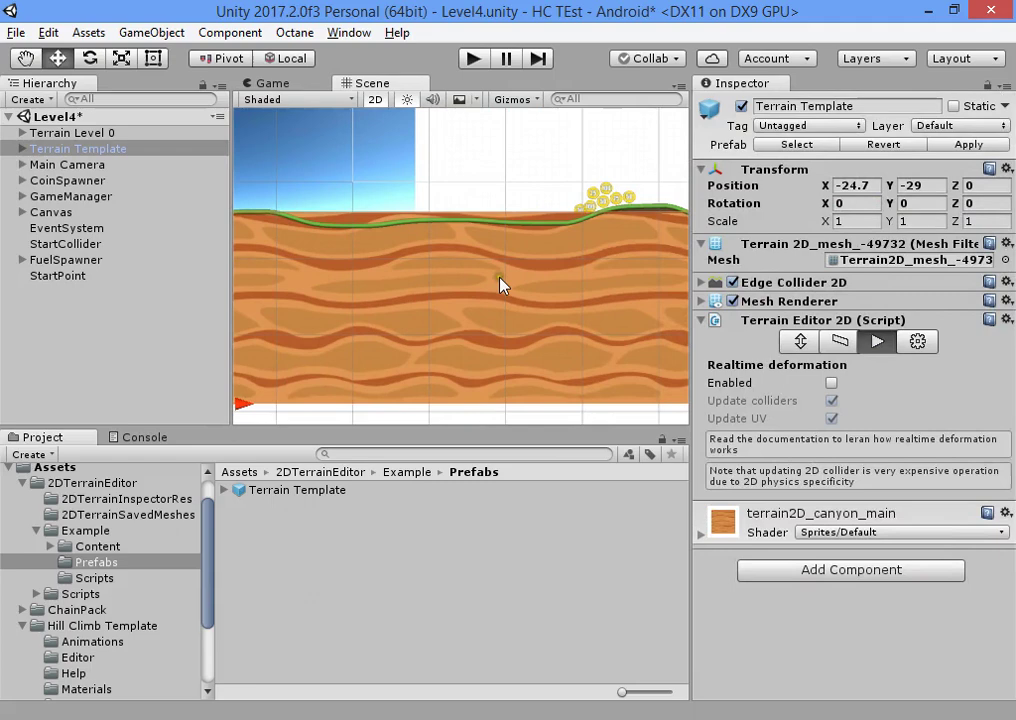
pyautogui.click(824, 343)
pyautogui.click(799, 342)
pyautogui.scroll(-1, 805, 390)
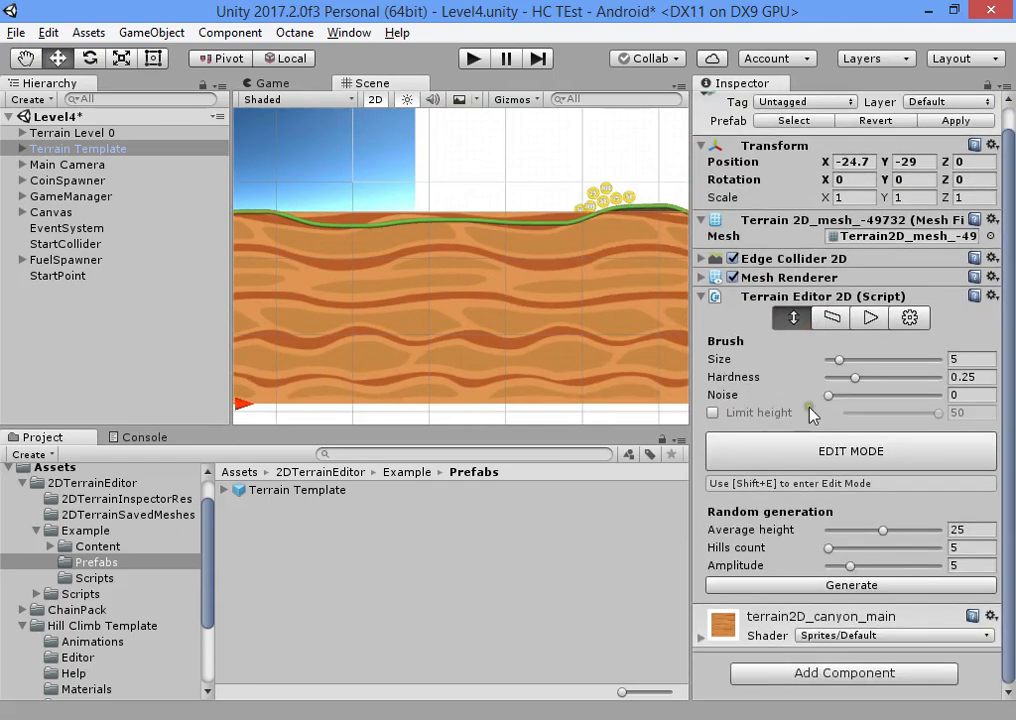
pyautogui.click(820, 452)
pyautogui.moveTo(585, 281)
pyautogui.mouseDown()
pyautogui.moveTo(492, 218)
pyautogui.moveTo(324, 225)
pyautogui.moveTo(581, 236)
pyautogui.mouseUp()
pyautogui.moveTo(580, 236); pyautogui.dragTo(580, 262, button='middle')
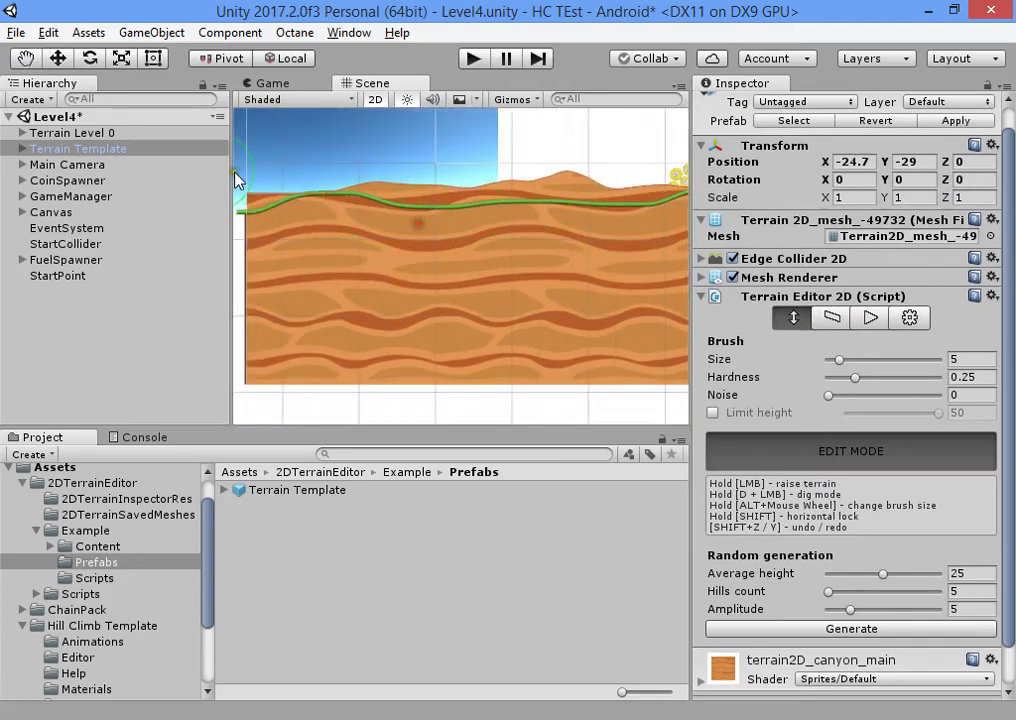
# Deactivate the original Terrain Level 0 object so only the new terrain shows in the scene.
pyautogui.click(133, 168)
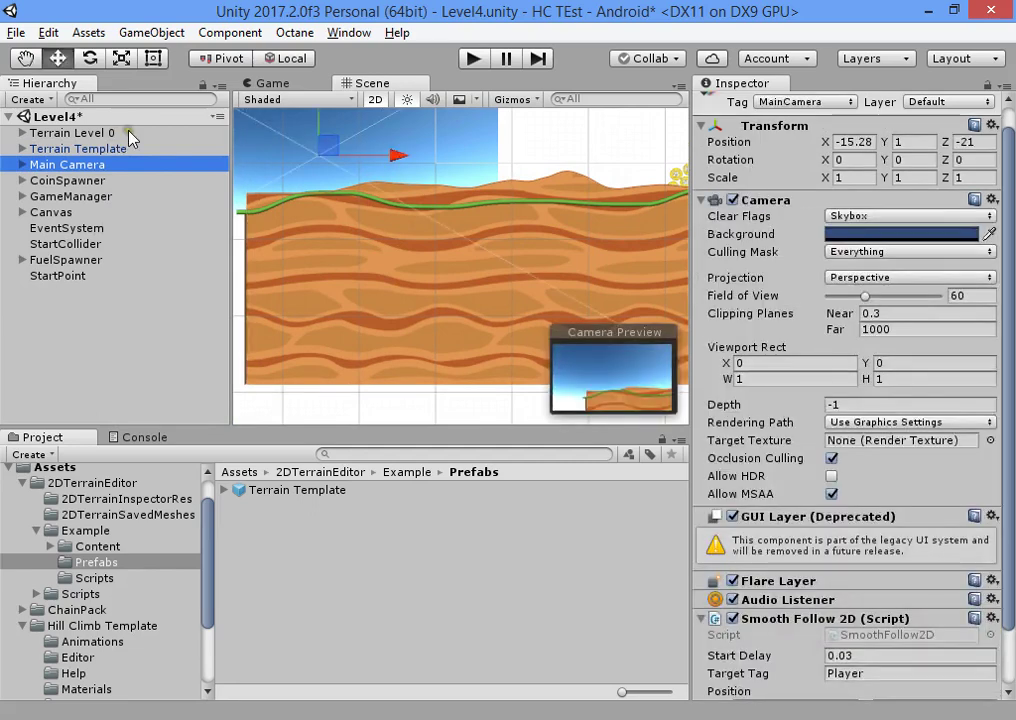
pyautogui.click(129, 133)
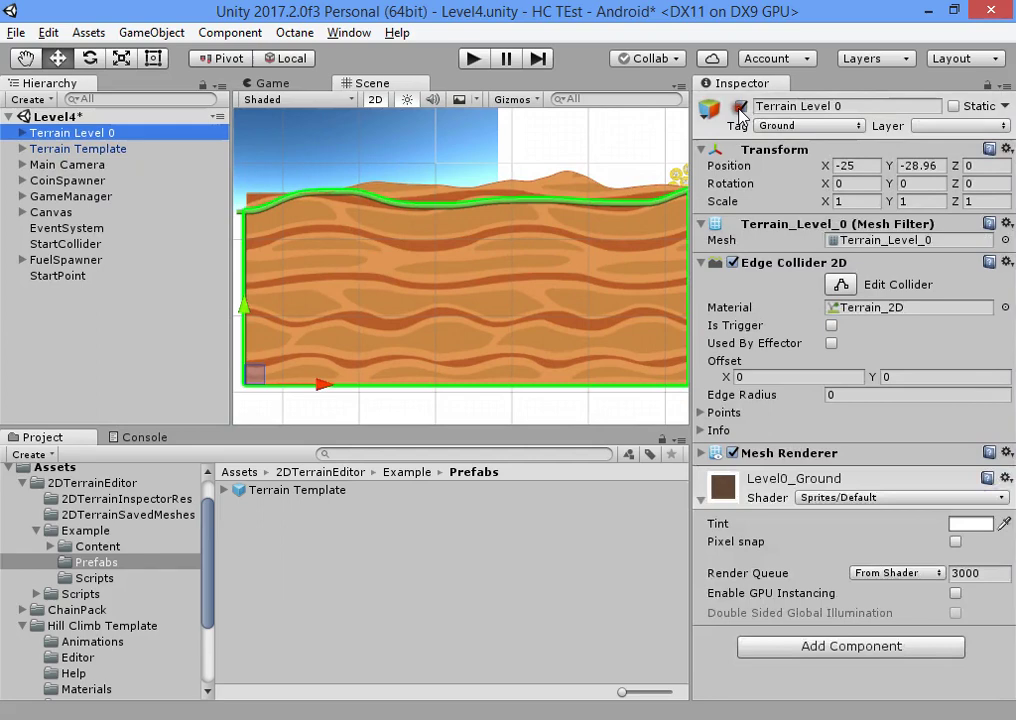
pyautogui.click(741, 108)
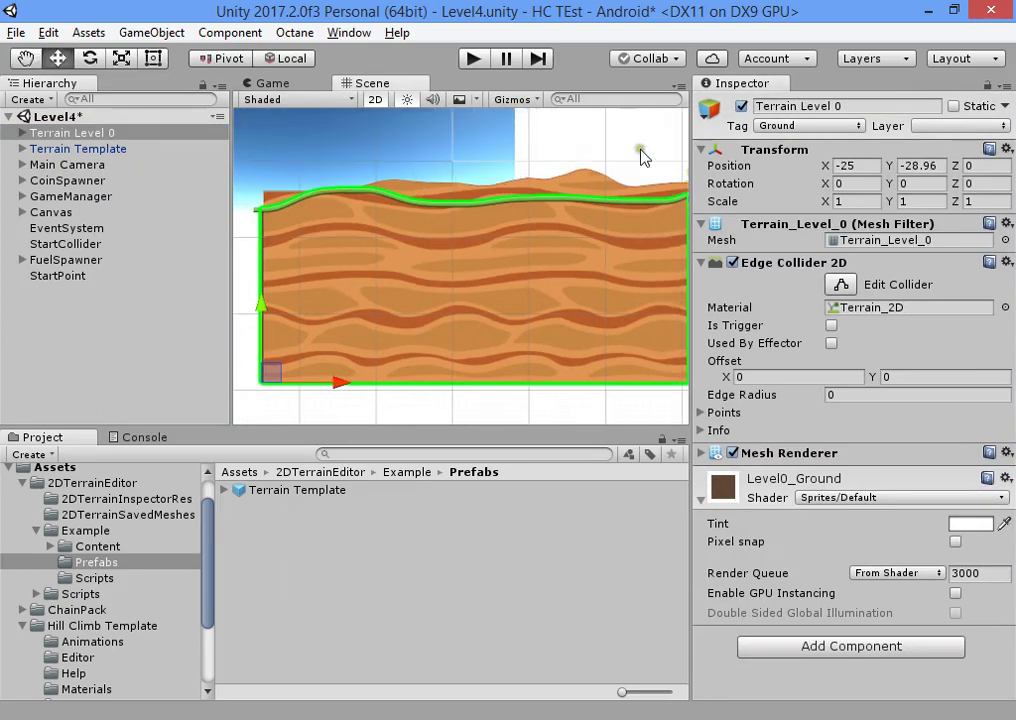
pyautogui.click(741, 106)
pyautogui.click(185, 134)
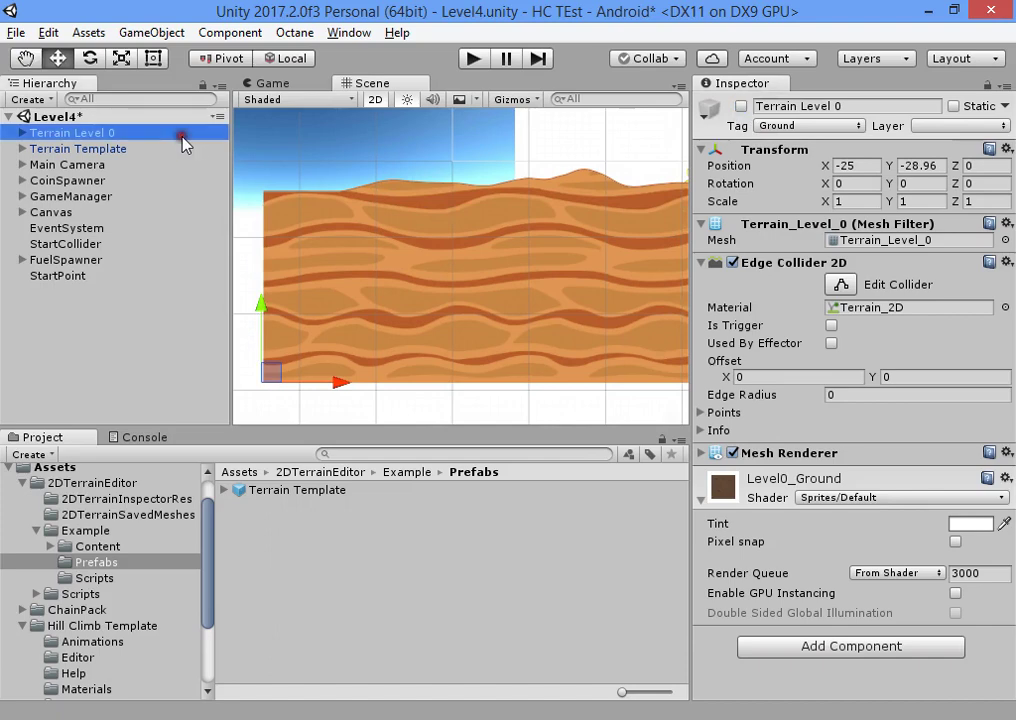
# Select Terrain Template and turn off the skybox and effects display in the Scene view.
pyautogui.click(188, 149)
pyautogui.moveTo(514, 181); pyautogui.dragTo(272, 254, button='middle')
pyautogui.moveTo(271, 254); pyautogui.dragTo(468, 207)
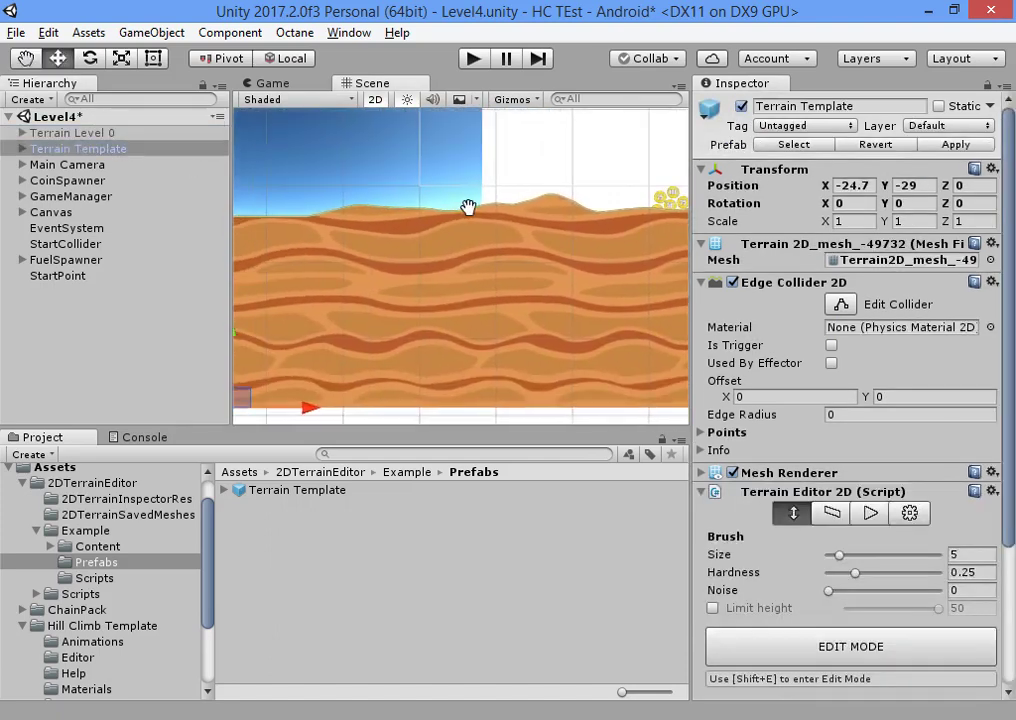
pyautogui.moveTo(466, 240); pyautogui.dragTo(493, 226, button='middle')
pyautogui.click(459, 104)
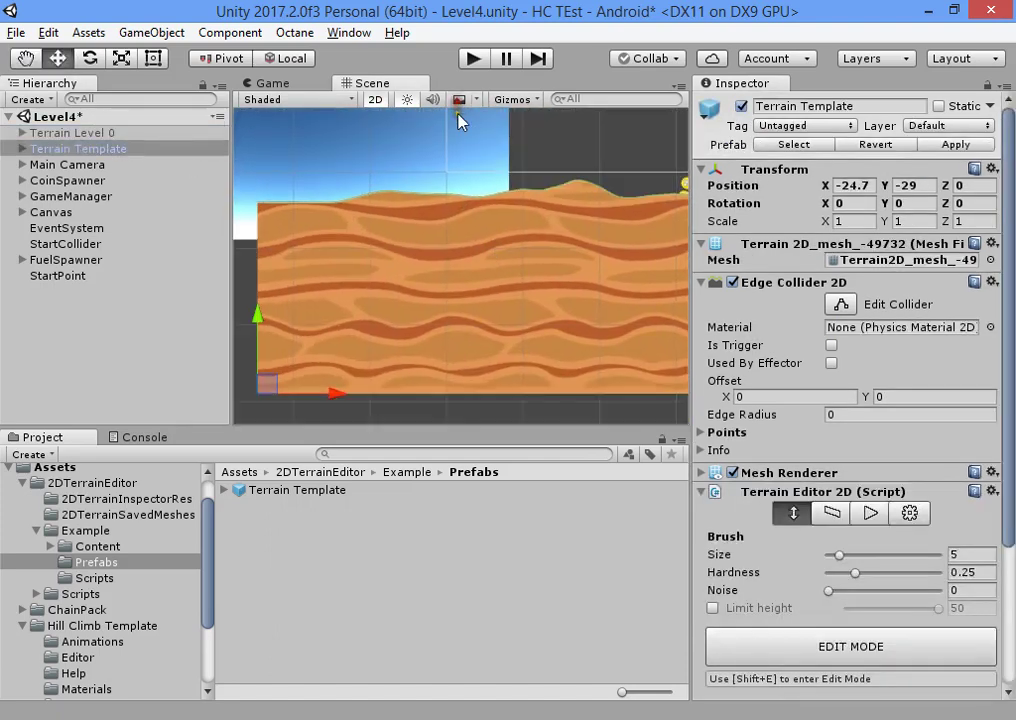
pyautogui.moveTo(570, 238); pyautogui.dragTo(356, 250, button='middle')
pyautogui.moveTo(528, 214); pyautogui.dragTo(466, 219, button='middle')
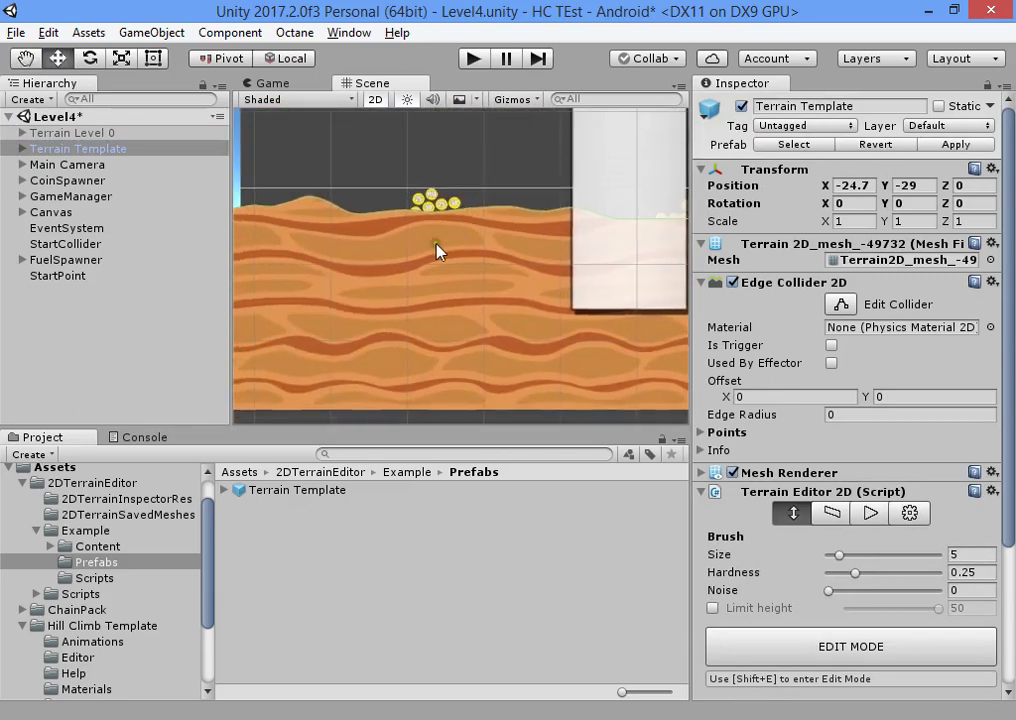
# Deactivate the CoinSpawner and FuelSpawner objects together.
pyautogui.click(104, 208)
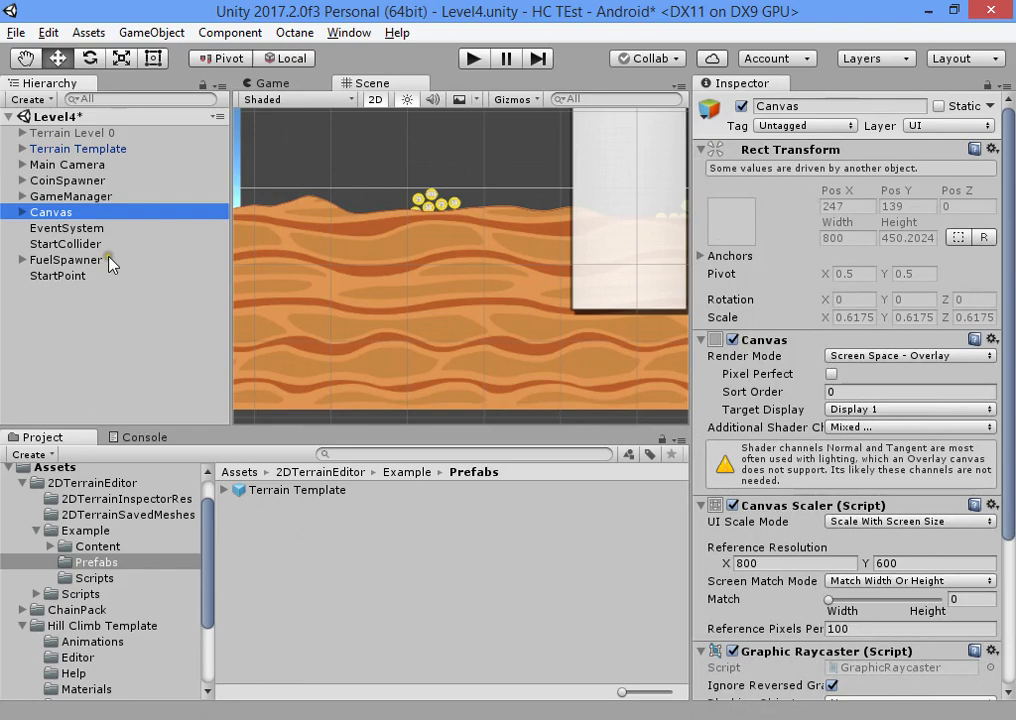
pyautogui.click(112, 260)
pyautogui.keyDown('ctrl'); pyautogui.click(110, 181); pyautogui.keyUp('ctrl')
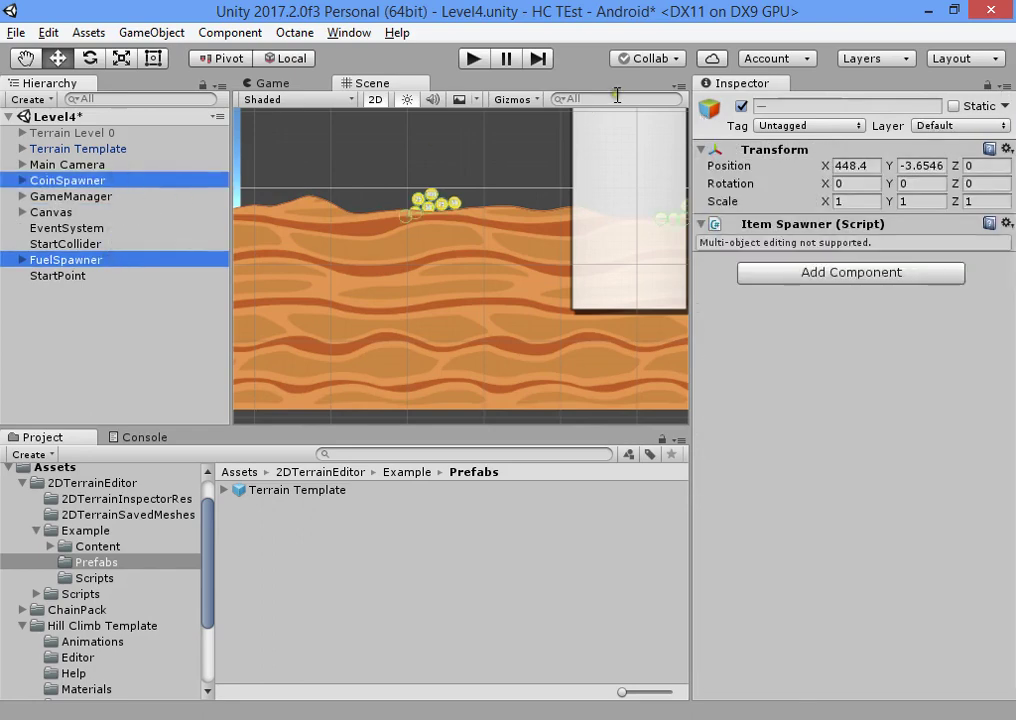
pyautogui.click(741, 106)
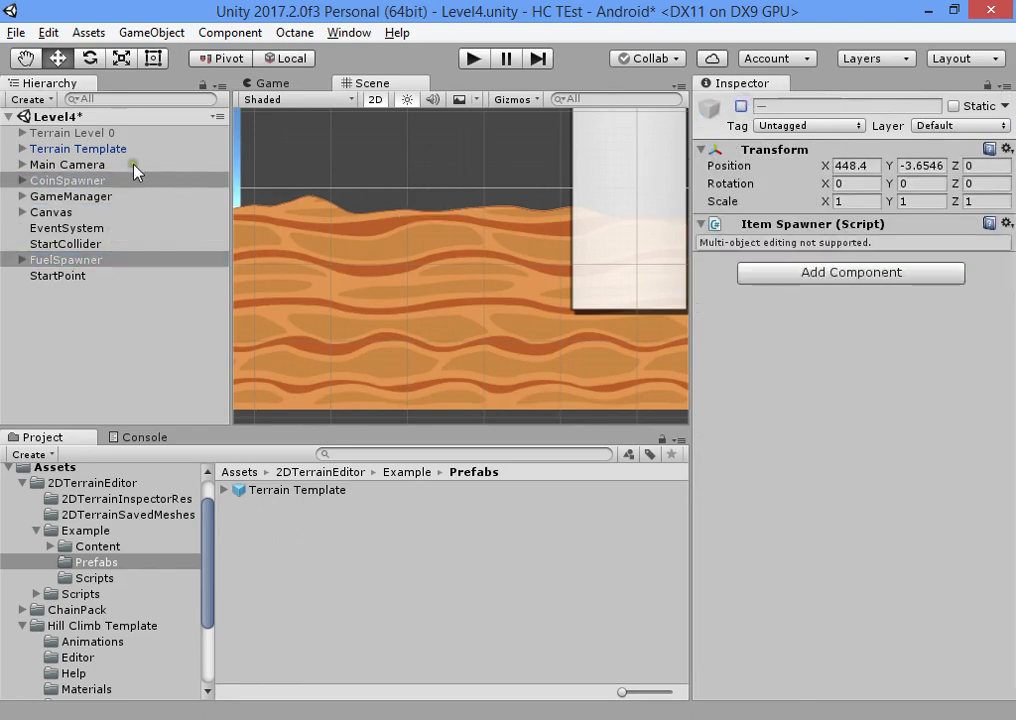
# Deactivate the Canvas and Main Camera objects to clear the view around the terrain.
pyautogui.click(51, 212)
pyautogui.scroll(-3, 447, 222)
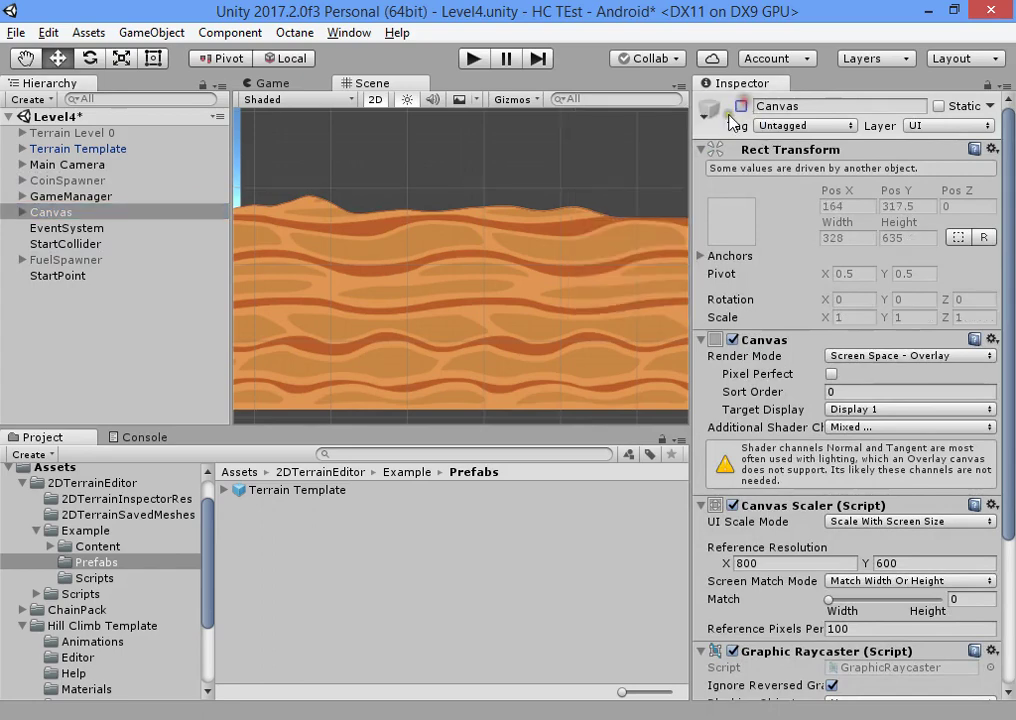
pyautogui.moveTo(361, 215); pyautogui.dragTo(571, 248, button='middle')
pyautogui.moveTo(508, 247); pyautogui.dragTo(497, 229, button='middle')
pyautogui.scroll(6, 497, 229)
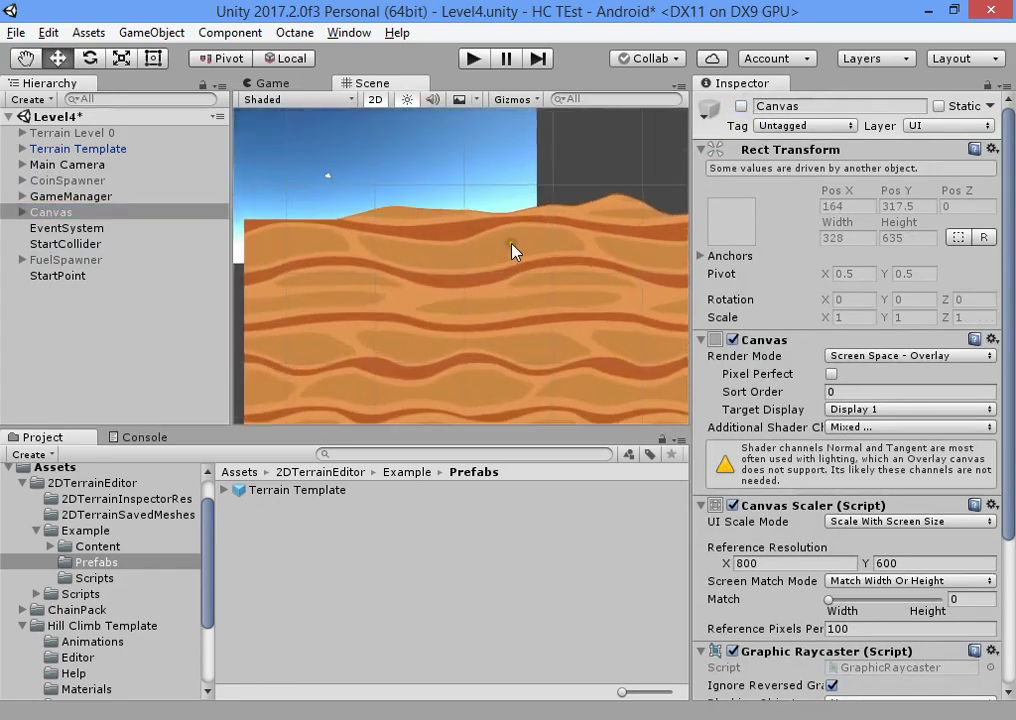
pyautogui.click(207, 180)
pyautogui.click(197, 164)
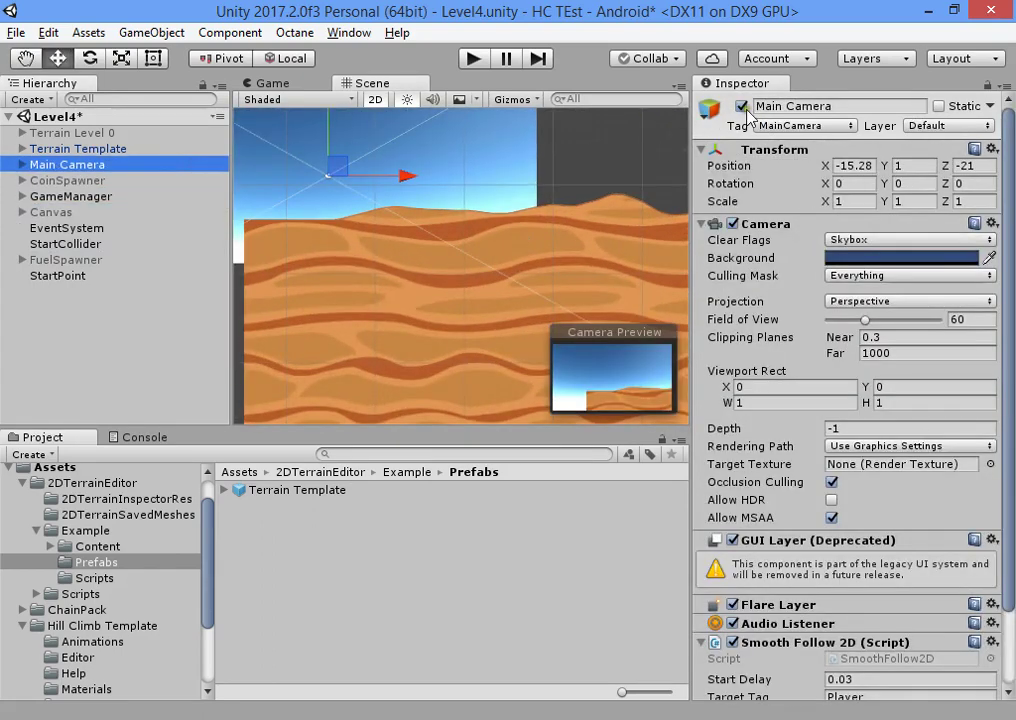
pyautogui.click(466, 177)
# Try generating random terrain on Terrain Template with average height 25, hills count 5 and amplitude 5.
pyautogui.scroll(-5, 490, 205)
pyautogui.moveTo(428, 216); pyautogui.dragTo(327, 191, button='middle')
pyautogui.click(347, 212)
pyautogui.moveTo(534, 223); pyautogui.dragTo(306, 214, button='middle')
pyautogui.scroll(-3, 764, 331)
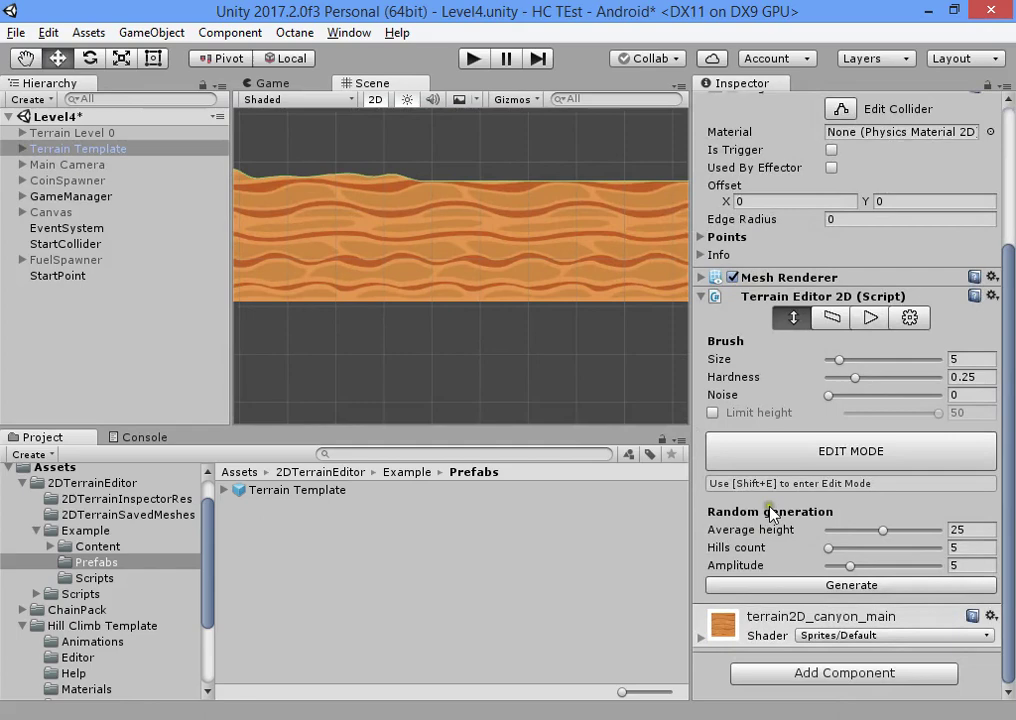
pyautogui.click(826, 585)
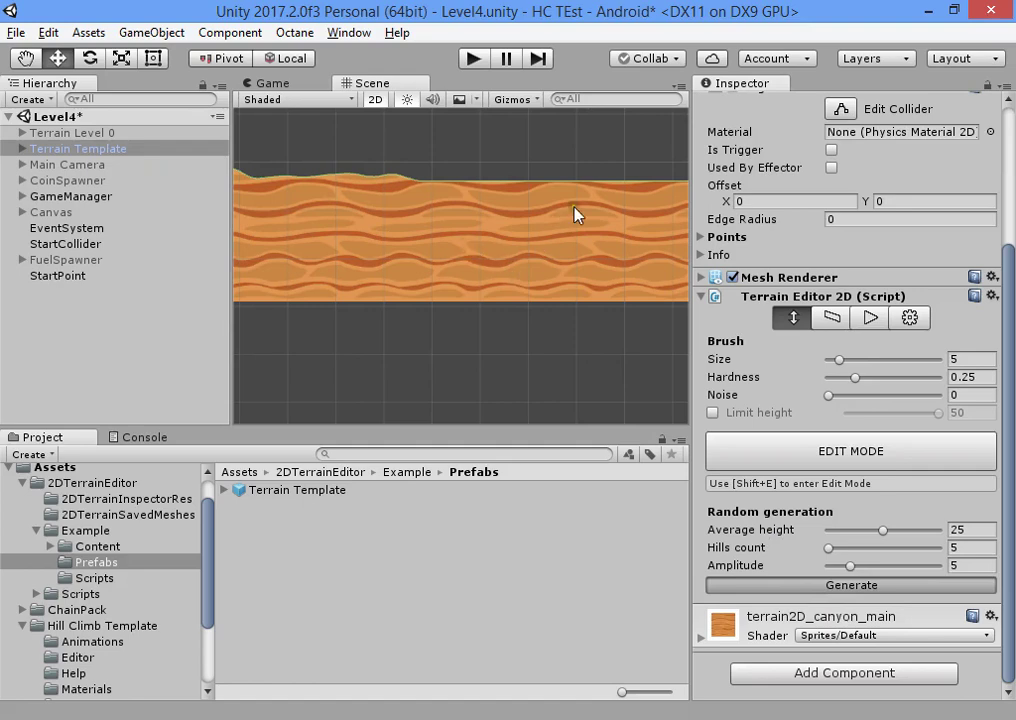
pyautogui.moveTo(583, 200); pyautogui.dragTo(351, 231, button='middle')
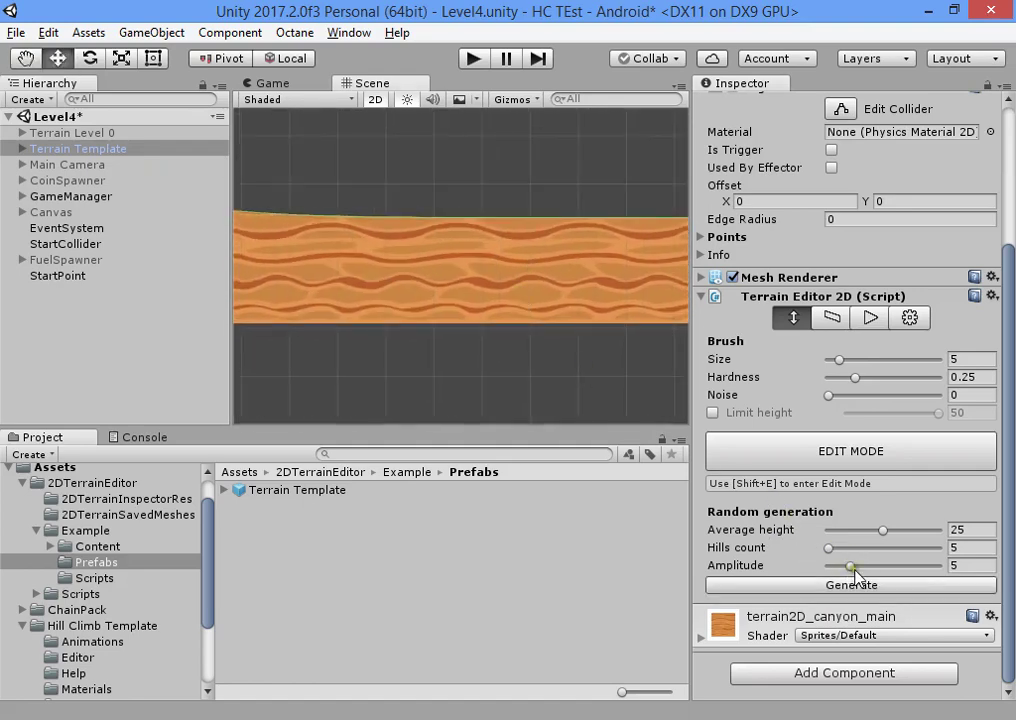
# Set the random generation amplitude to 11.8 and hills count to 268, generate the terrain, and inspect the hills along it.
pyautogui.moveTo(850, 566); pyautogui.dragTo(880, 568)
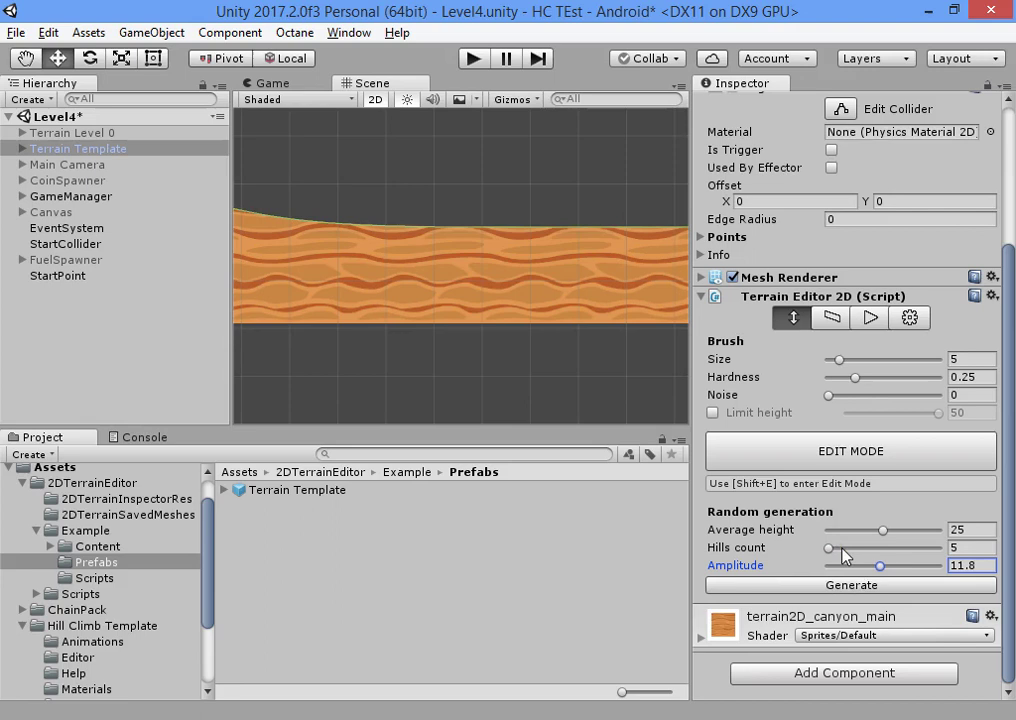
pyautogui.moveTo(830, 548); pyautogui.dragTo(844, 548)
pyautogui.click(882, 588)
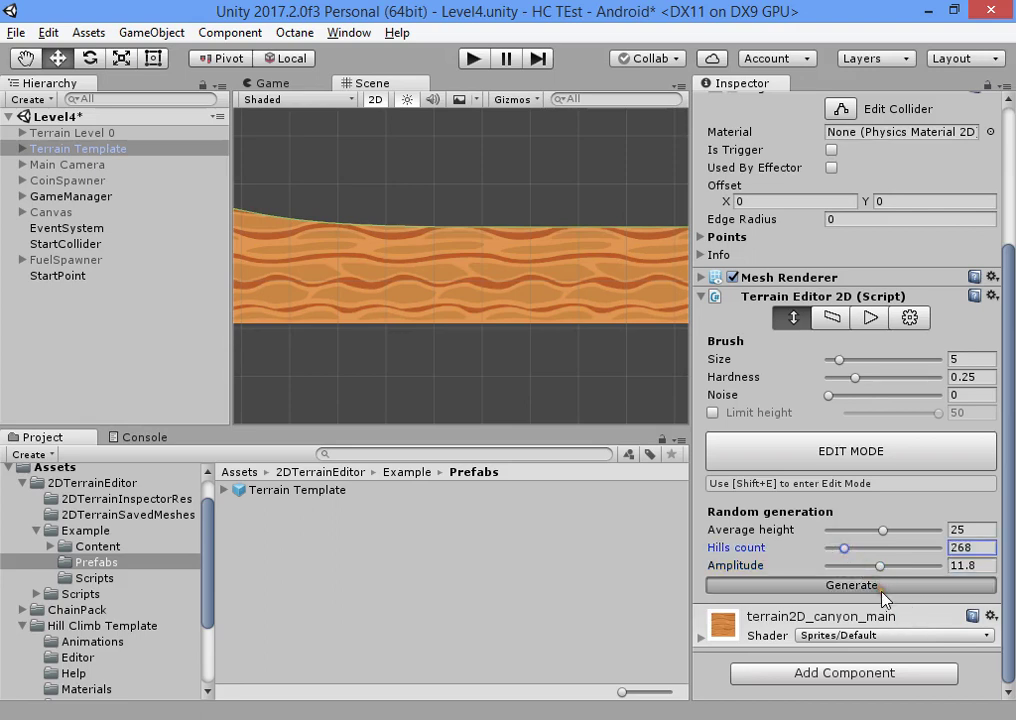
pyautogui.moveTo(630, 270); pyautogui.dragTo(410, 278, button='middle')
pyautogui.moveTo(640, 286); pyautogui.dragTo(495, 290, button='middle')
pyautogui.moveTo(417, 281); pyautogui.dragTo(681, 288, button='middle')
pyautogui.moveTo(476, 304); pyautogui.dragTo(572, 304, button='middle')
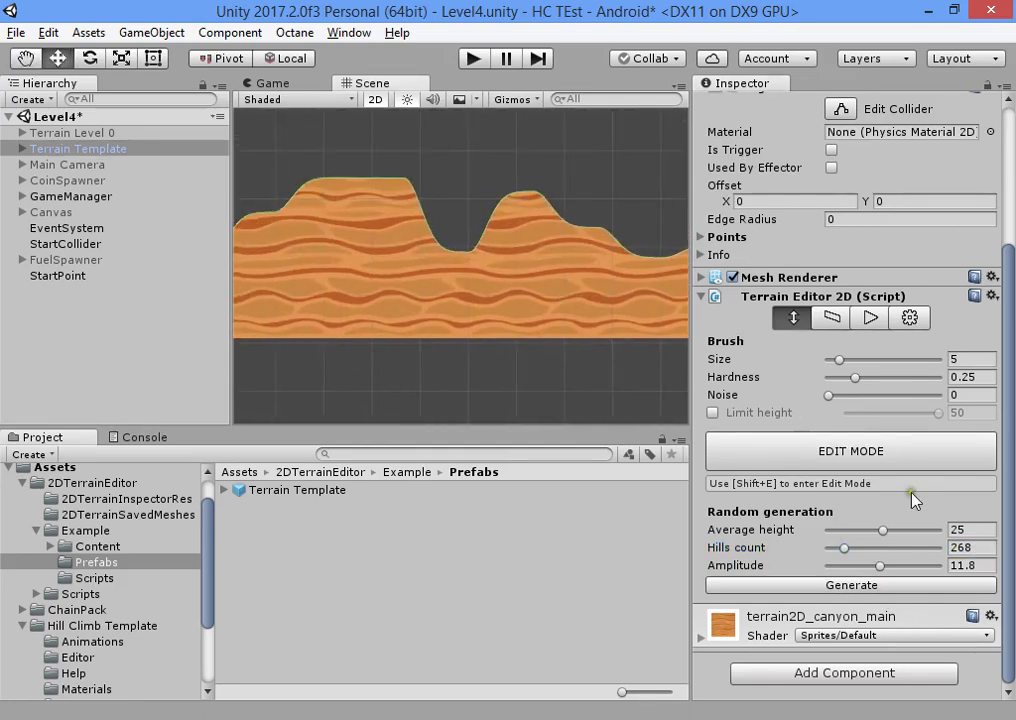
# Try generating with average height 10.9, and regenerate the terrain with average height 28.9 and amplitude 3.2.
pyautogui.moveTo(883, 530); pyautogui.dragTo(852, 530)
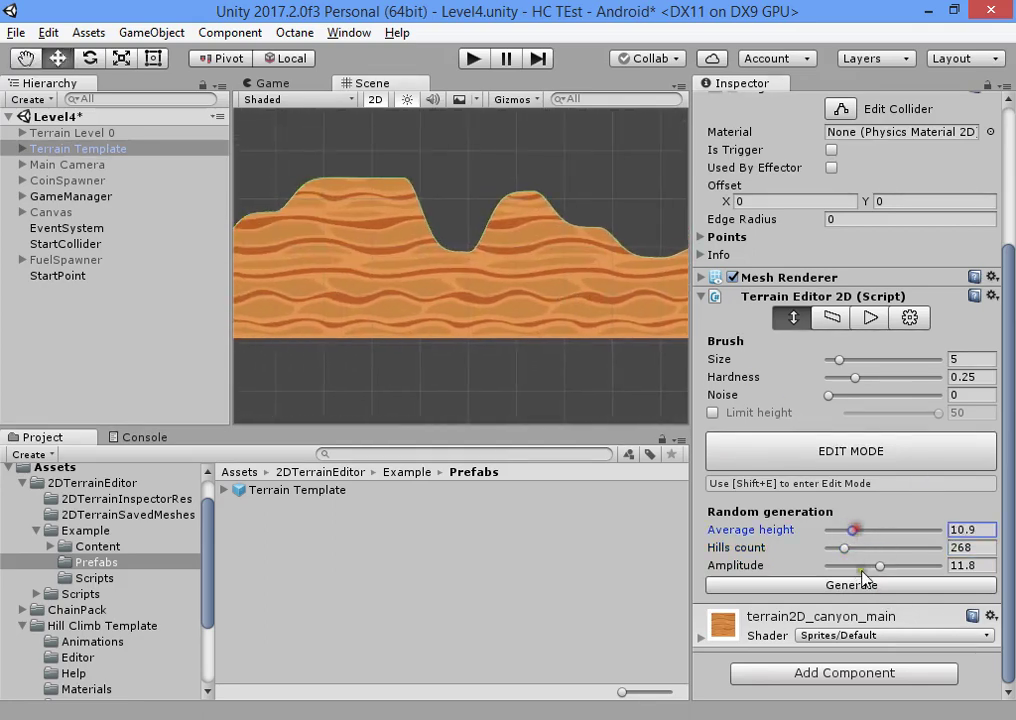
pyautogui.click(866, 586)
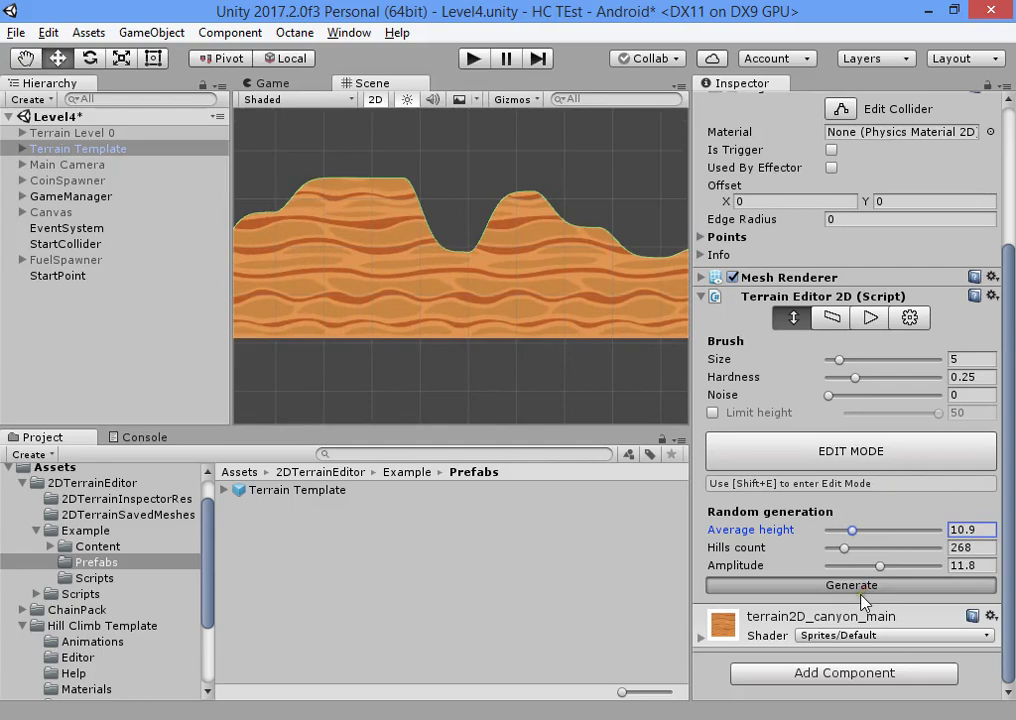
pyautogui.moveTo(880, 566); pyautogui.dragTo(890, 531)
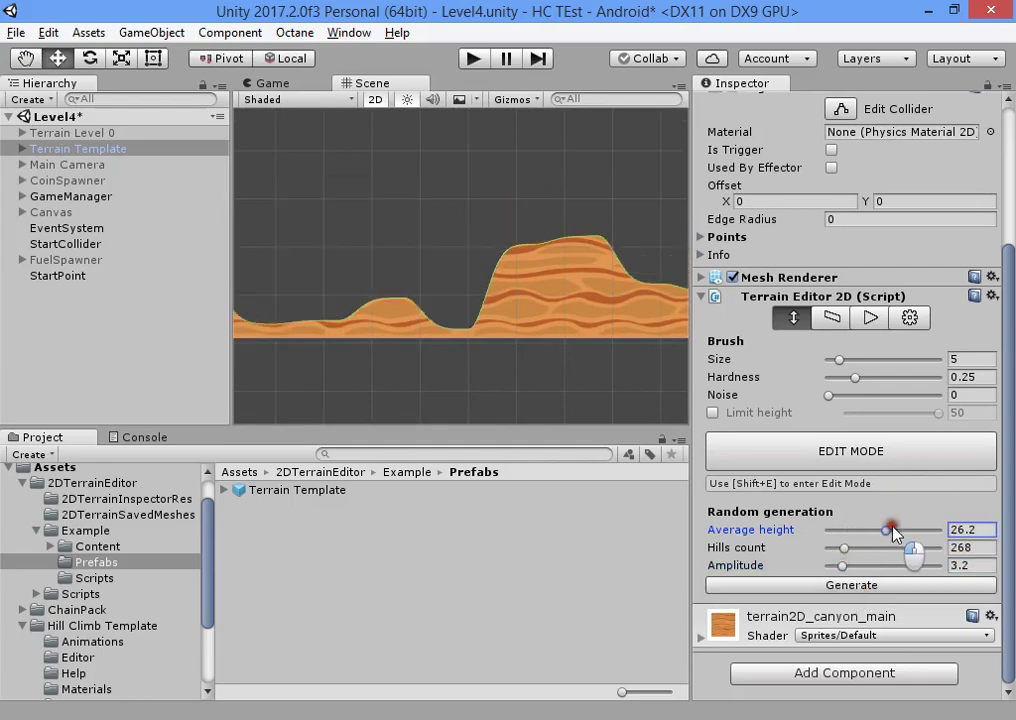
pyautogui.click(870, 586)
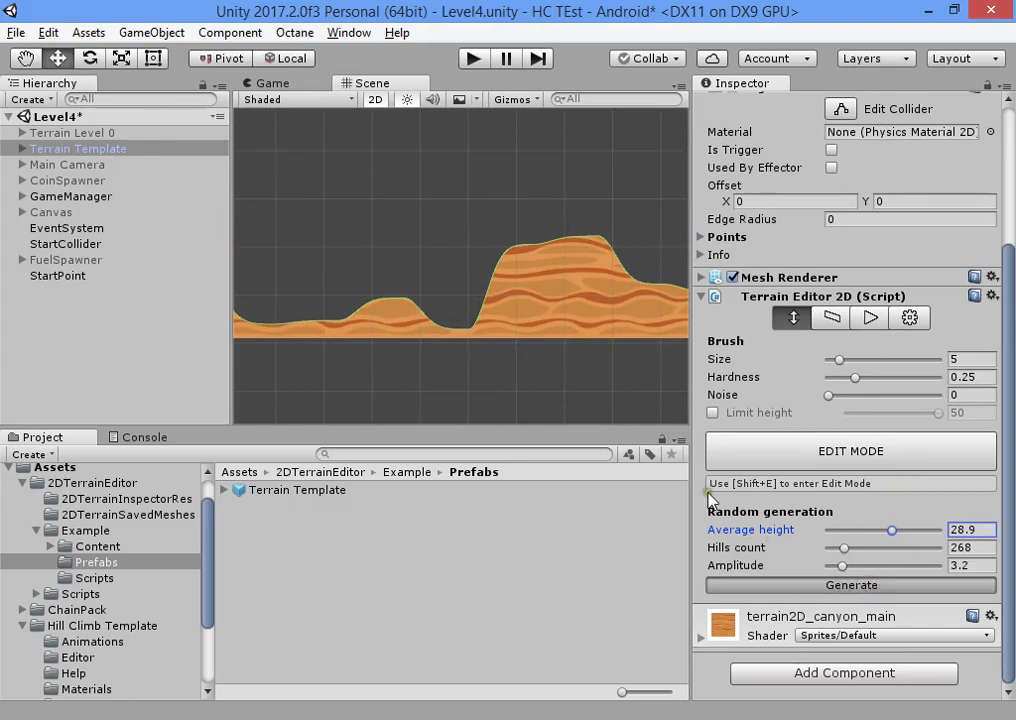
pyautogui.click(858, 587)
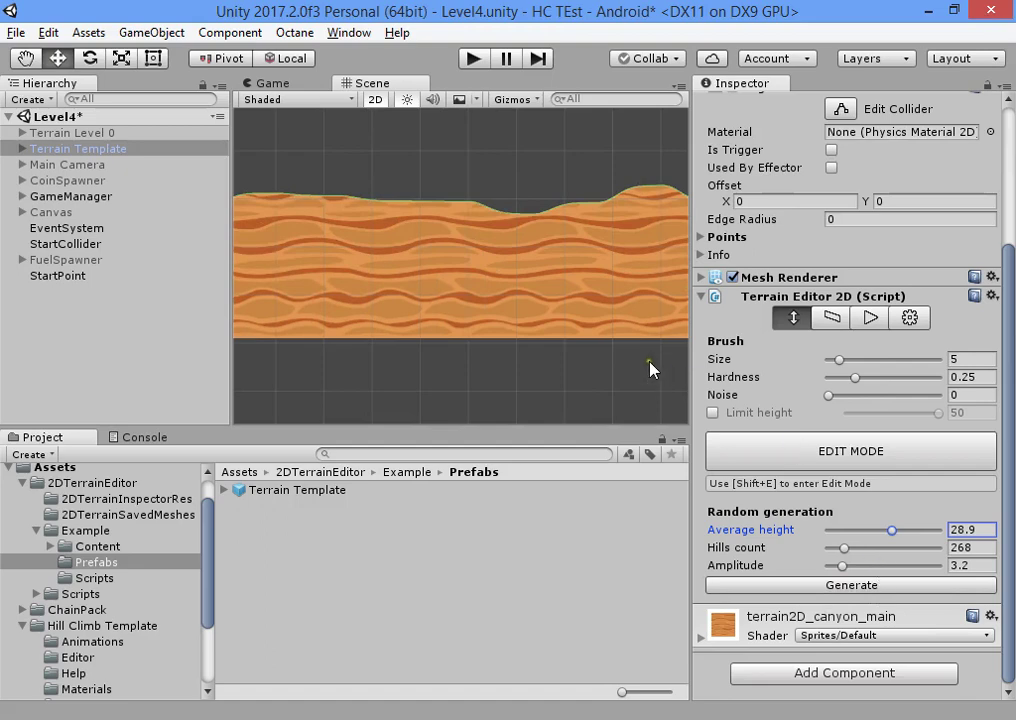
# Enter Edit Mode and raise the dips near the beginning of the generated terrain with the size 5 brush.
pyautogui.moveTo(651, 368); pyautogui.dragTo(583, 331, button='middle')
pyautogui.click(830, 450)
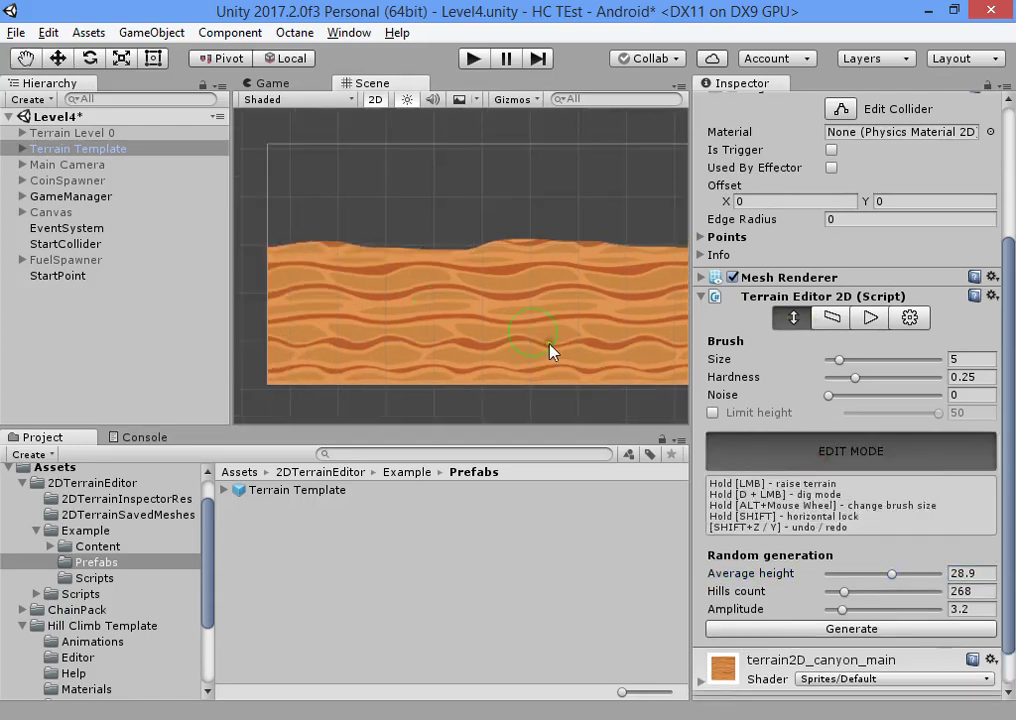
pyautogui.moveTo(676, 287); pyautogui.dragTo(408, 304, button='middle')
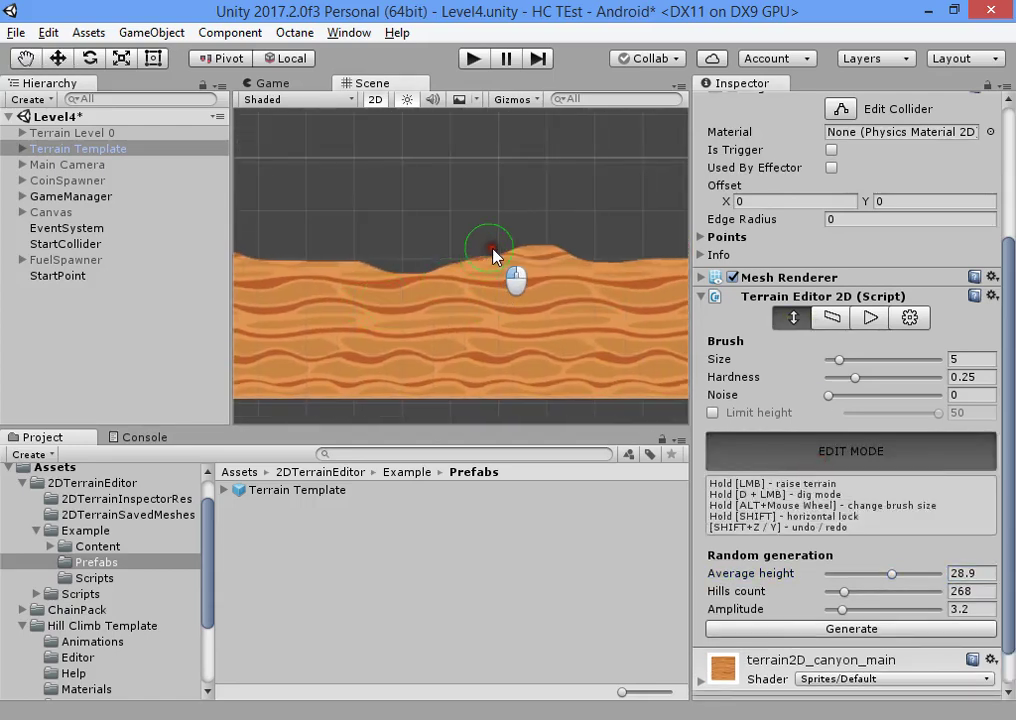
pyautogui.moveTo(686, 294); pyautogui.dragTo(450, 310, button='middle')
pyautogui.moveTo(481, 277); pyautogui.dragTo(550, 276)
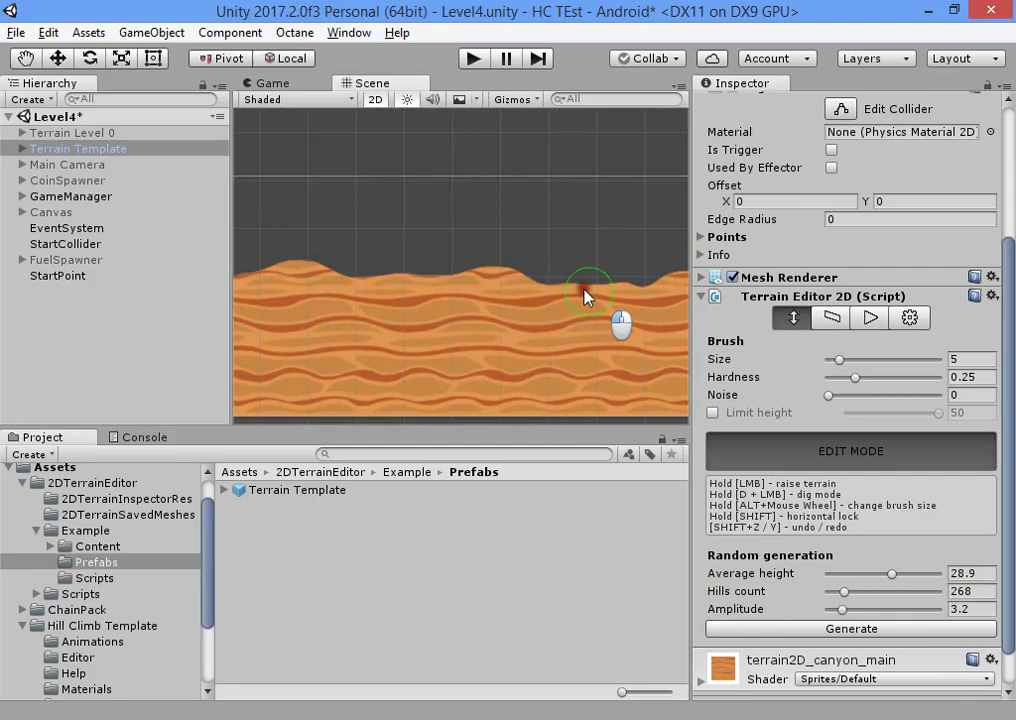
pyautogui.moveTo(585, 296)
pyautogui.mouseDown()
pyautogui.moveTo(638, 290)
pyautogui.moveTo(388, 302)
pyautogui.moveTo(530, 282)
pyautogui.mouseUp()
pyautogui.moveTo(634, 310); pyautogui.dragTo(546, 288, button='middle')
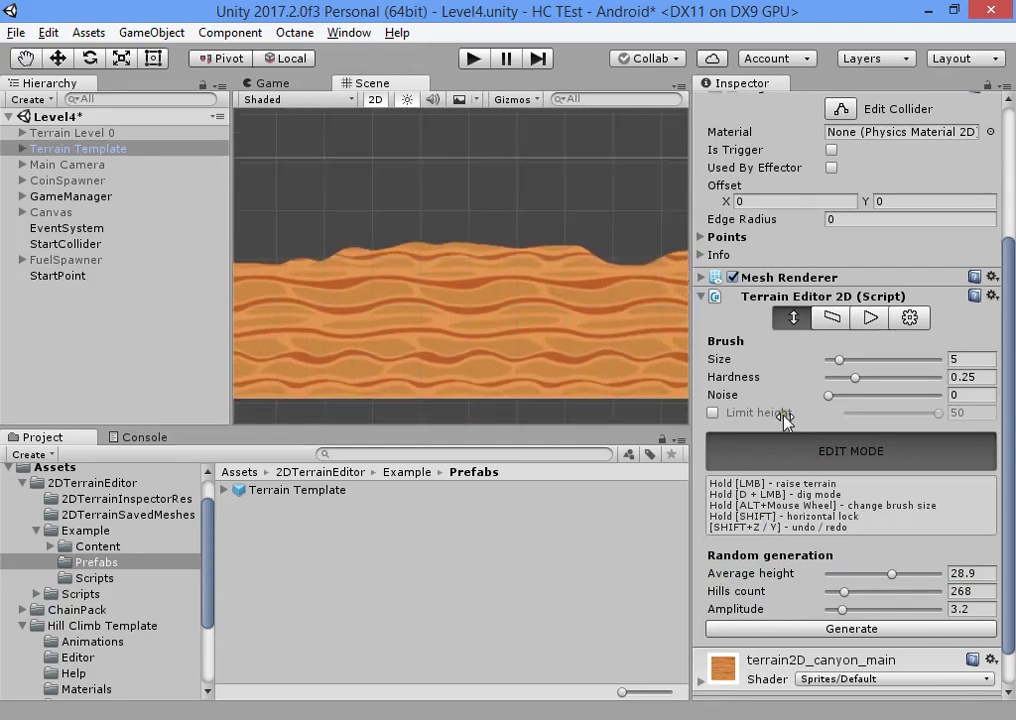
# Set the brush size to 19.9 and raise the dips along the remaining stretch of the generated terrain to smooth its hills.
pyautogui.moveTo(840, 360); pyautogui.dragTo(873, 360)
pyautogui.moveTo(577, 286)
pyautogui.mouseDown()
pyautogui.moveTo(585, 264)
pyautogui.moveTo(595, 270)
pyautogui.mouseUp()
pyautogui.moveTo(586, 291); pyautogui.dragTo(426, 306, button='middle')
pyautogui.moveTo(604, 320); pyautogui.dragTo(497, 318, button='middle')
pyautogui.moveTo(514, 349); pyautogui.dragTo(646, 300)
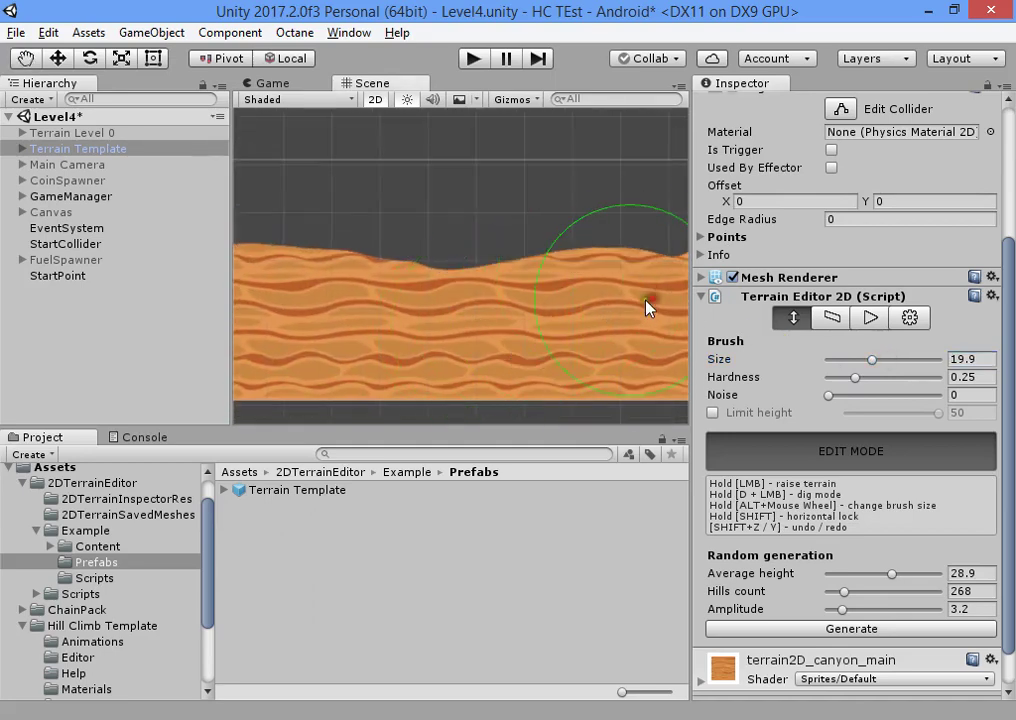
pyautogui.moveTo(652, 302); pyautogui.dragTo(436, 300, button='middle')
pyautogui.moveTo(529, 308); pyautogui.dragTo(422, 316, button='middle')
pyautogui.moveTo(422, 316)
pyautogui.mouseDown()
pyautogui.moveTo(562, 322)
pyautogui.moveTo(630, 310)
pyautogui.mouseUp()
pyautogui.moveTo(630, 310); pyautogui.dragTo(444, 308, button='middle')
pyautogui.moveTo(444, 308)
pyautogui.mouseDown()
pyautogui.moveTo(544, 265)
pyautogui.moveTo(651, 274)
pyautogui.mouseUp()
pyautogui.moveTo(640, 305); pyautogui.dragTo(347, 339, button='middle')
pyautogui.moveTo(578, 348); pyautogui.dragTo(383, 320, button='middle')
pyautogui.moveTo(383, 320); pyautogui.dragTo(562, 285)
pyautogui.moveTo(562, 278)
pyautogui.mouseDown(button='middle')
pyautogui.moveTo(401, 290)
pyautogui.moveTo(250, 258)
pyautogui.mouseUp(button='middle')
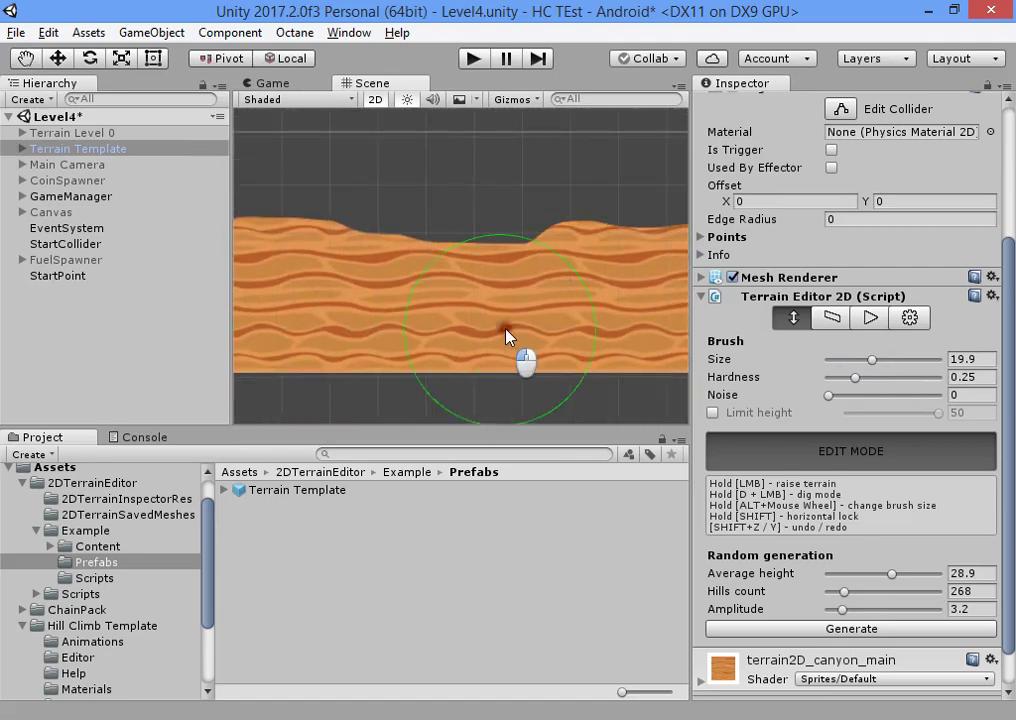
pyautogui.moveTo(506, 336); pyautogui.dragTo(597, 289)
pyautogui.moveTo(597, 289)
pyautogui.mouseDown(button='middle')
pyautogui.moveTo(552, 297)
pyautogui.moveTo(300, 286)
pyautogui.mouseUp(button='middle')
pyautogui.moveTo(480, 265); pyautogui.dragTo(664, 268)
pyautogui.moveTo(664, 268)
pyautogui.mouseDown(button='middle')
pyautogui.moveTo(594, 279)
pyautogui.moveTo(262, 280)
pyautogui.mouseUp(button='middle')
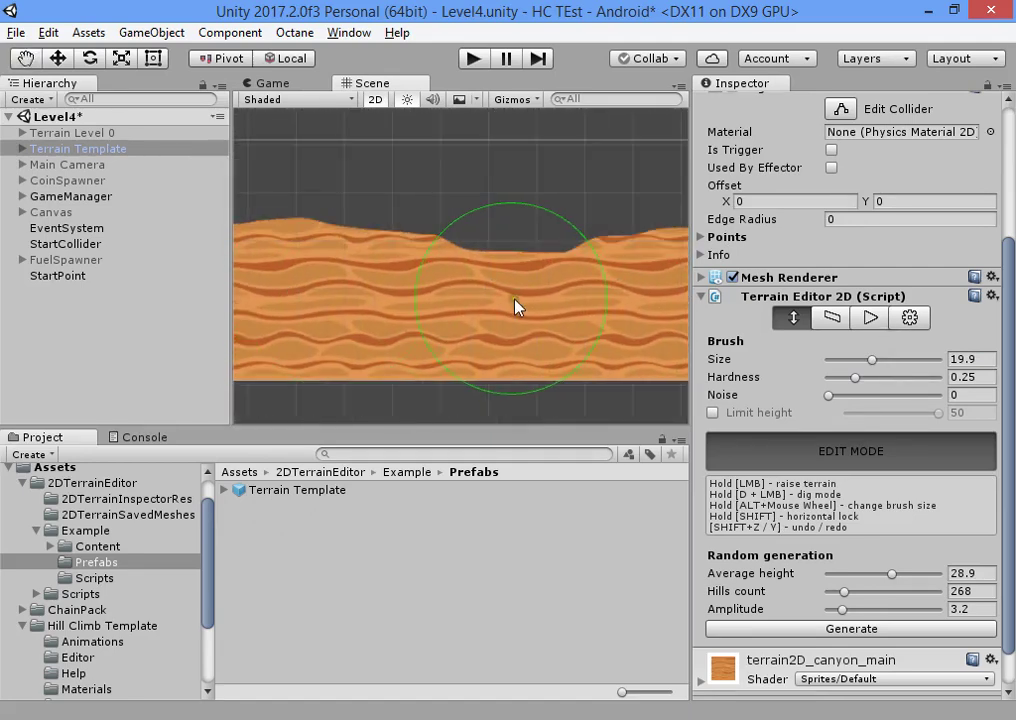
pyautogui.moveTo(513, 306); pyautogui.dragTo(375, 299, button='middle')
pyautogui.moveTo(420, 295)
pyautogui.mouseDown()
pyautogui.moveTo(661, 216)
pyautogui.moveTo(537, 268)
pyautogui.moveTo(322, 291)
pyautogui.moveTo(649, 268)
pyautogui.moveTo(243, 261)
pyautogui.moveTo(596, 254)
pyautogui.moveTo(245, 277)
pyautogui.moveTo(408, 310)
pyautogui.moveTo(590, 271)
pyautogui.mouseUp()
pyautogui.moveTo(590, 271); pyautogui.dragTo(268, 243, button='middle')
pyautogui.moveTo(424, 258)
pyautogui.mouseDown()
pyautogui.moveTo(646, 211)
pyautogui.moveTo(600, 211)
pyautogui.mouseUp()
pyautogui.moveTo(600, 211); pyautogui.dragTo(327, 272, button='middle')
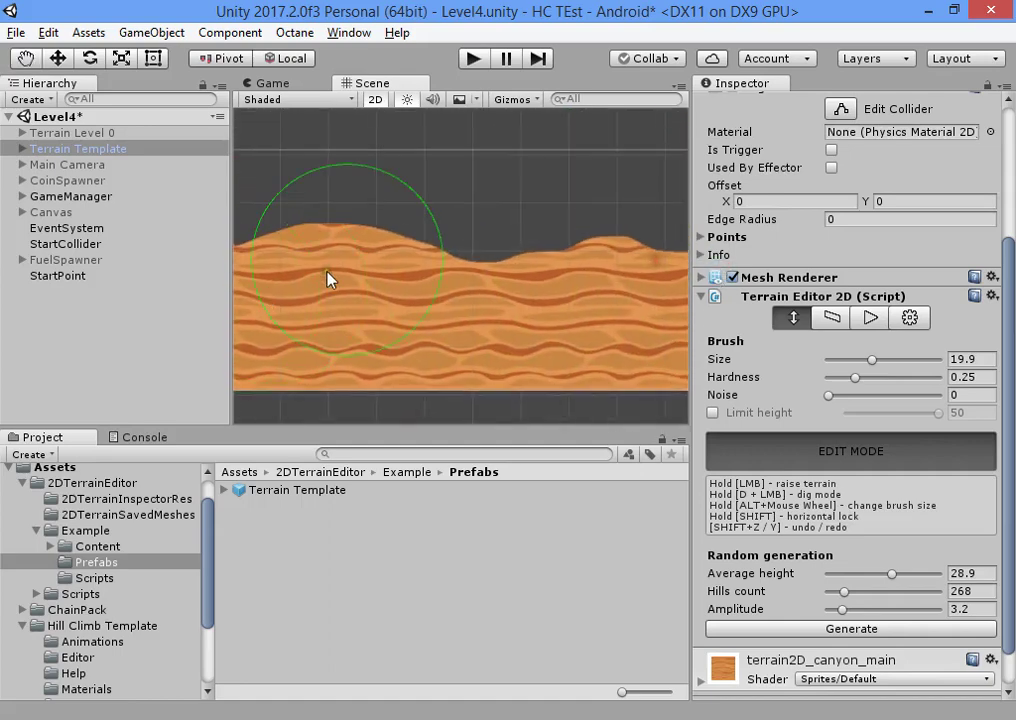
pyautogui.moveTo(327, 272); pyautogui.dragTo(598, 271)
pyautogui.moveTo(598, 271); pyautogui.dragTo(232, 269, button='middle')
pyautogui.moveTo(390, 280); pyautogui.dragTo(630, 270)
pyautogui.moveTo(610, 295); pyautogui.dragTo(270, 254, button='middle')
pyautogui.moveTo(270, 254)
pyautogui.mouseDown()
pyautogui.moveTo(451, 268)
pyautogui.moveTo(590, 243)
pyautogui.mouseUp()
pyautogui.moveTo(590, 243); pyautogui.dragTo(378, 249, button='middle')
pyautogui.moveTo(440, 285)
pyautogui.mouseDown()
pyautogui.moveTo(663, 249)
pyautogui.moveTo(465, 272)
pyautogui.moveTo(630, 258)
pyautogui.moveTo(488, 316)
pyautogui.moveTo(499, 297)
pyautogui.moveTo(288, 274)
pyautogui.moveTo(547, 245)
pyautogui.mouseUp()
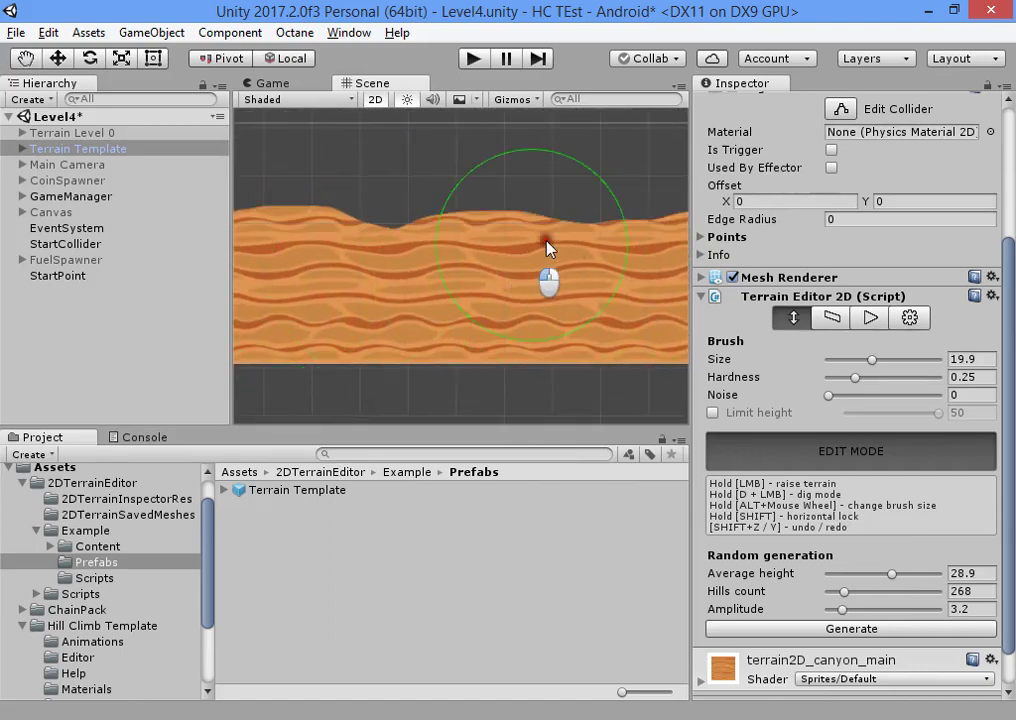
pyautogui.moveTo(553, 260); pyautogui.dragTo(413, 250, button='middle')
pyautogui.moveTo(420, 262); pyautogui.dragTo(565, 256)
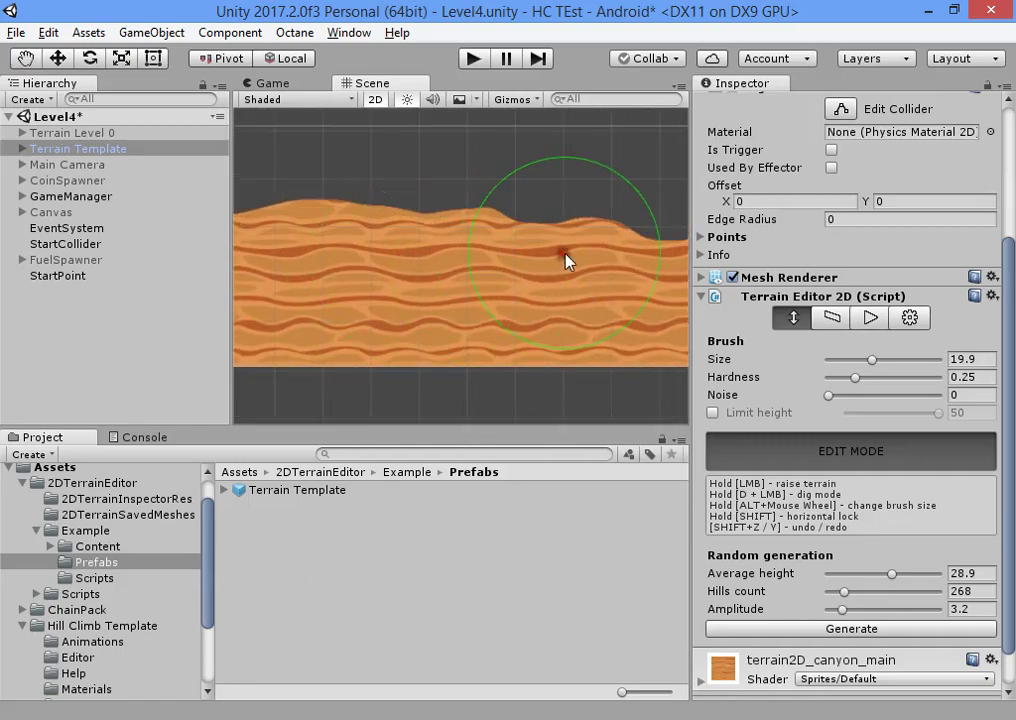
pyautogui.moveTo(565, 256); pyautogui.dragTo(365, 264, button='middle')
pyautogui.moveTo(365, 264)
pyautogui.mouseDown()
pyautogui.moveTo(484, 270)
pyautogui.moveTo(408, 288)
pyautogui.moveTo(608, 272)
pyautogui.moveTo(476, 329)
pyautogui.mouseUp()
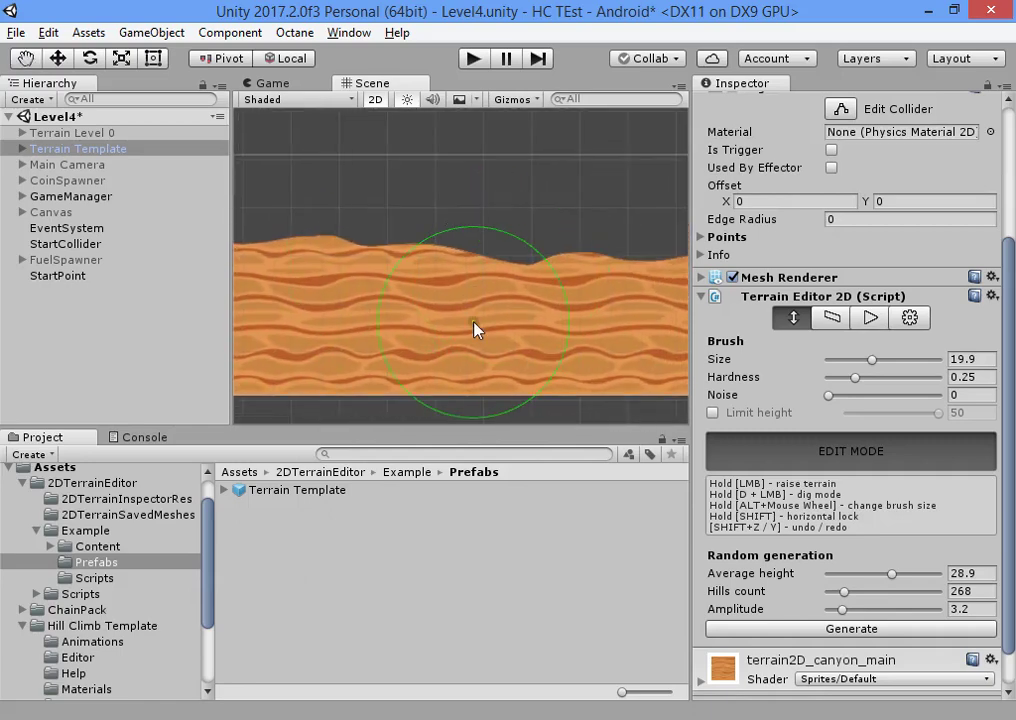
# Review the terrain's cap settings, toggling the cap off and on, and locate its terrain2D_canyon_cap material in the project.
pyautogui.click(832, 317)
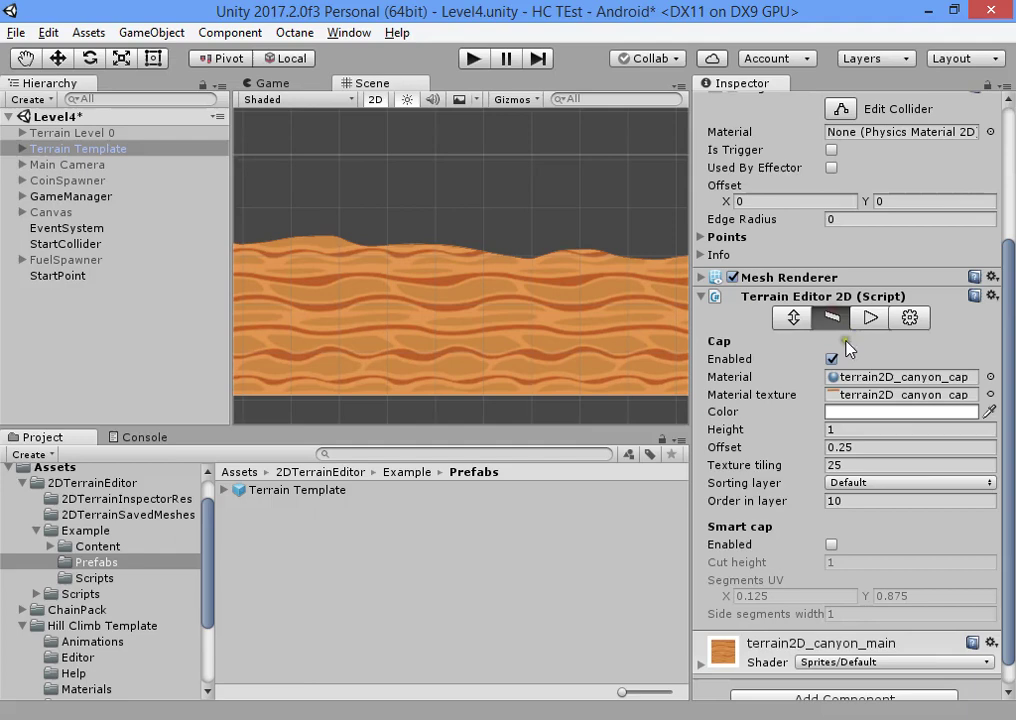
pyautogui.click(831, 359)
pyautogui.click(831, 359)
pyautogui.click(900, 377)
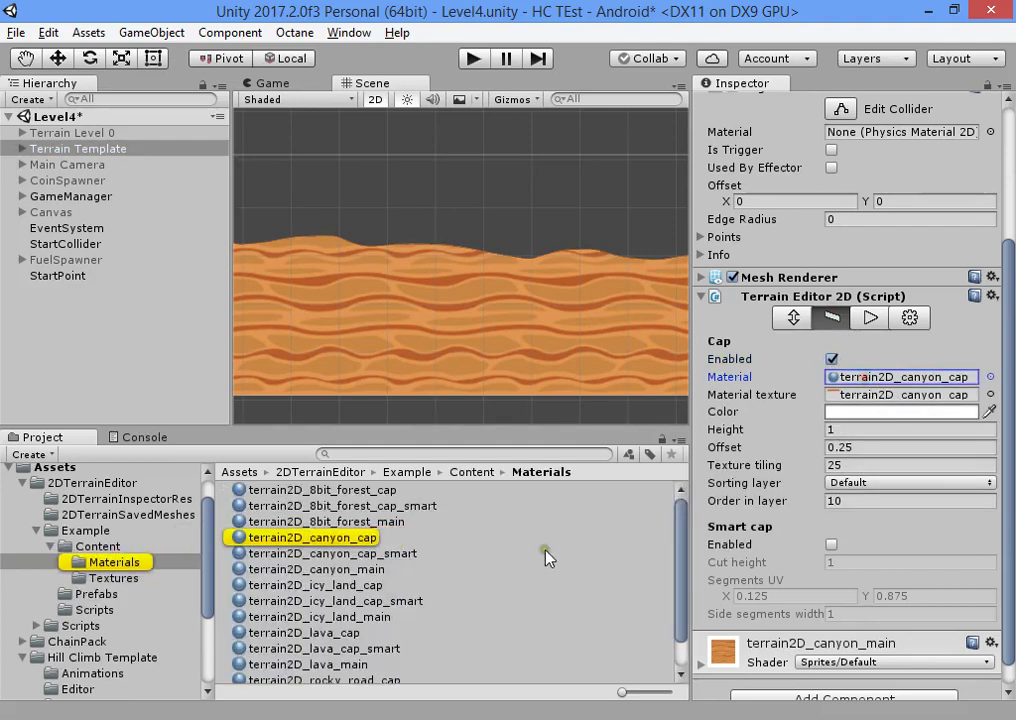
pyautogui.scroll(1, 86, 555)
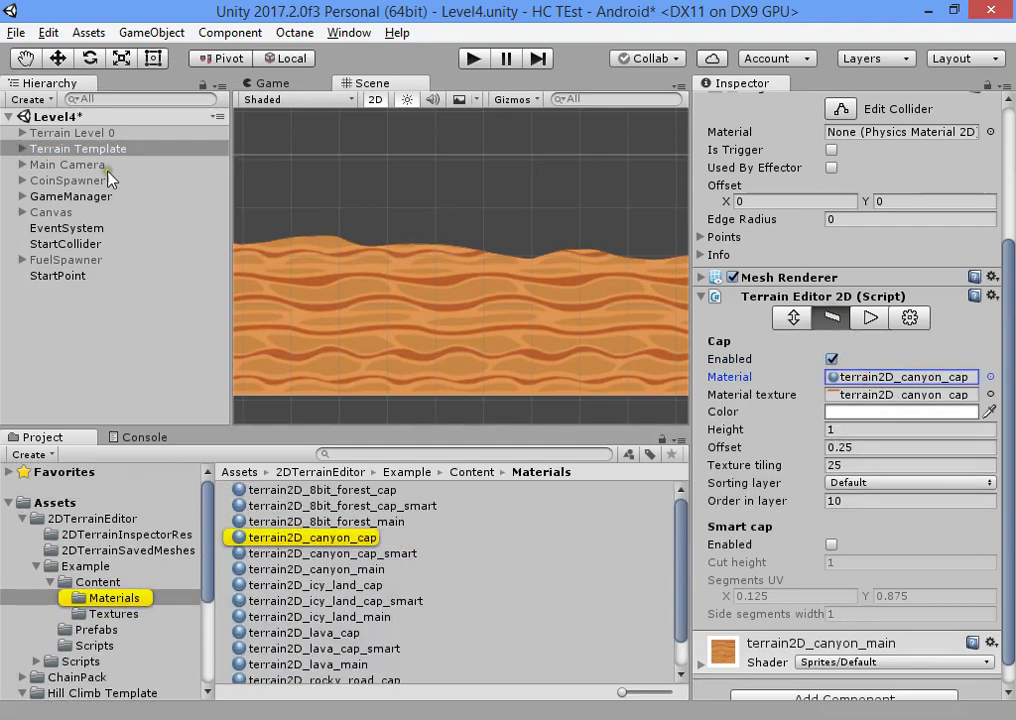
# Select Terrain Level 0 and locate its Mesh Renderer's Level0_Ground material in the project.
pyautogui.click(22, 132)
pyautogui.click(63, 136)
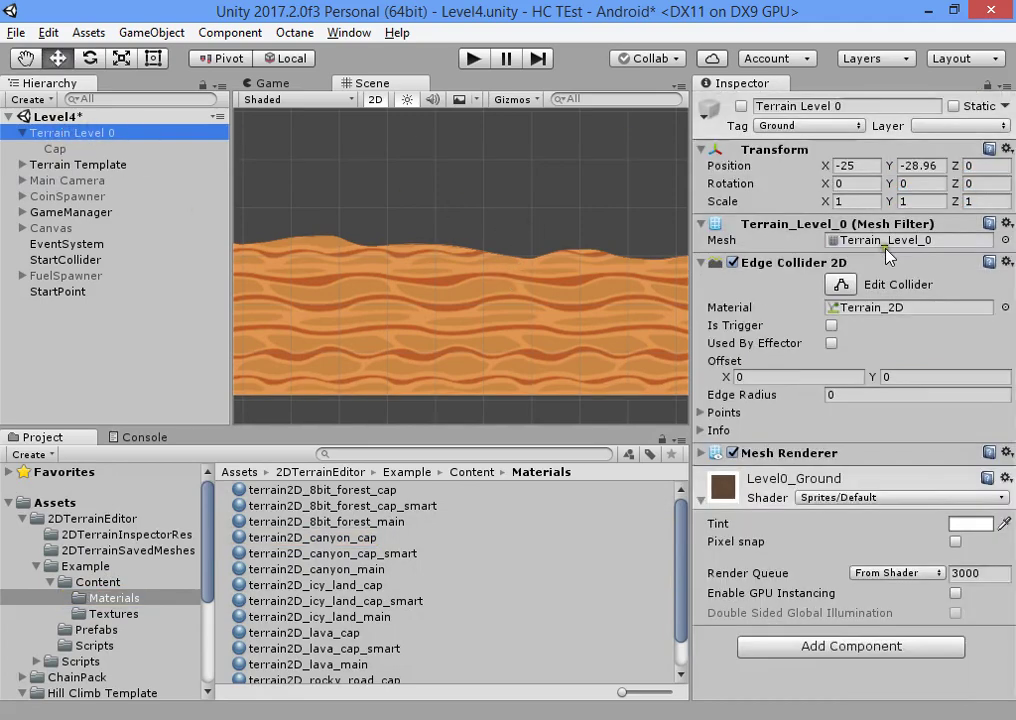
pyautogui.click(701, 453)
pyautogui.click(703, 456)
pyautogui.scroll(-3, 735, 460)
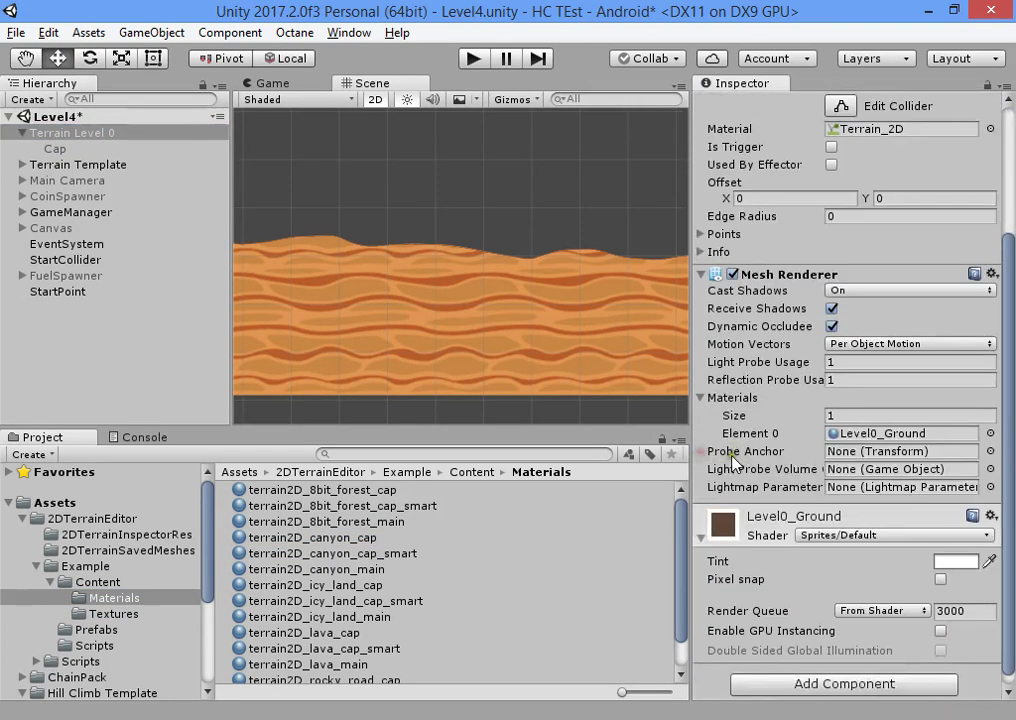
pyautogui.click(832, 435)
# Duplicate the Level0_Ground material and rename the copy as Level4_Ground.
pyautogui.click(326, 490)
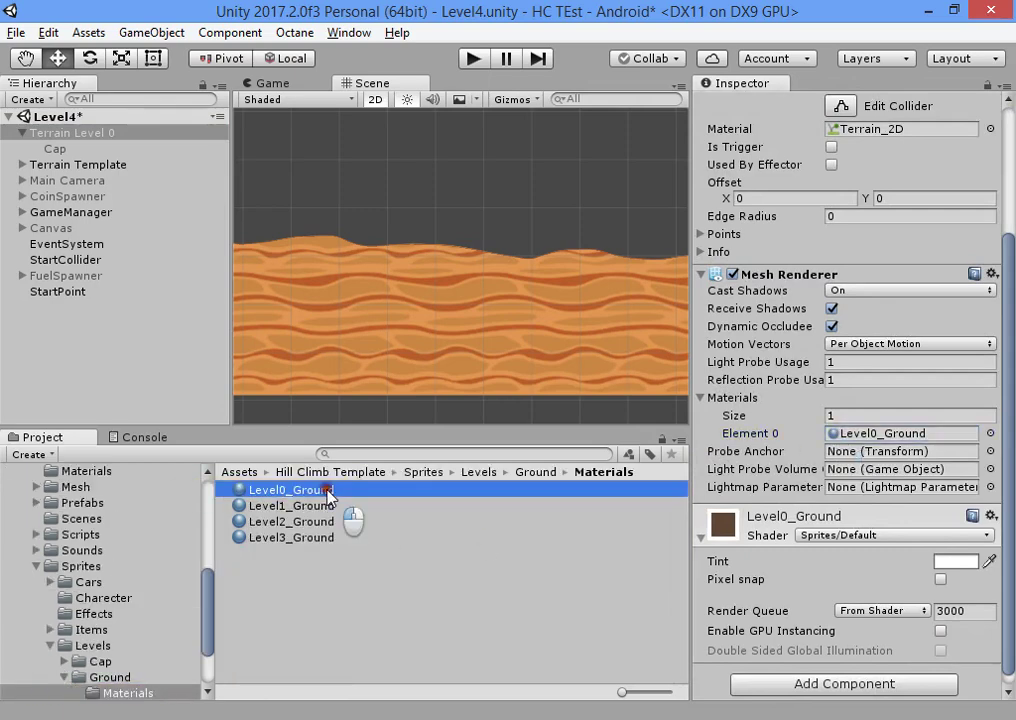
pyautogui.hotkey('ctrl', 'd')
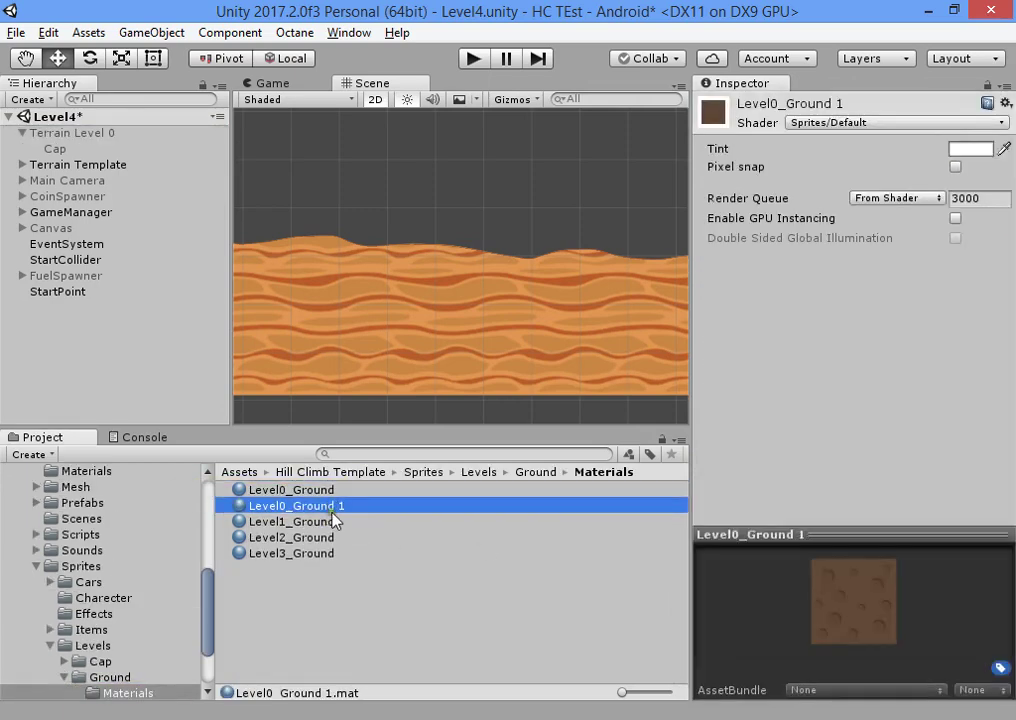
pyautogui.click(332, 512)
pyautogui.moveTo(356, 506); pyautogui.dragTo(338, 506)
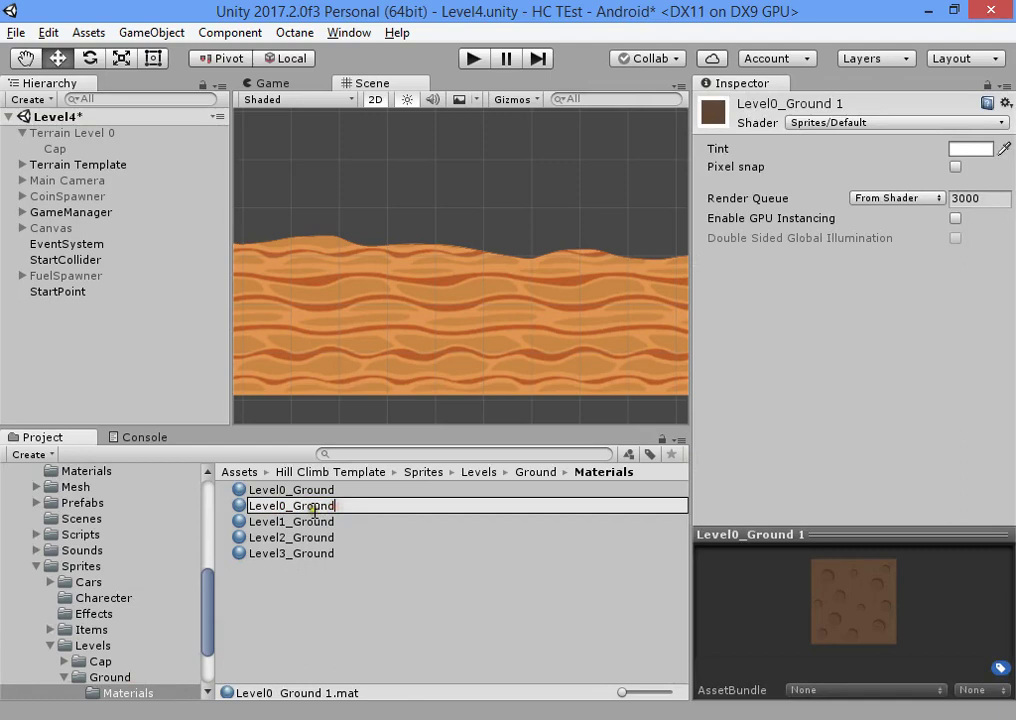
pyautogui.press('Return')
pyautogui.click(283, 507)
pyautogui.click(295, 504)
pyautogui.write('4')
pyautogui.press('Return')
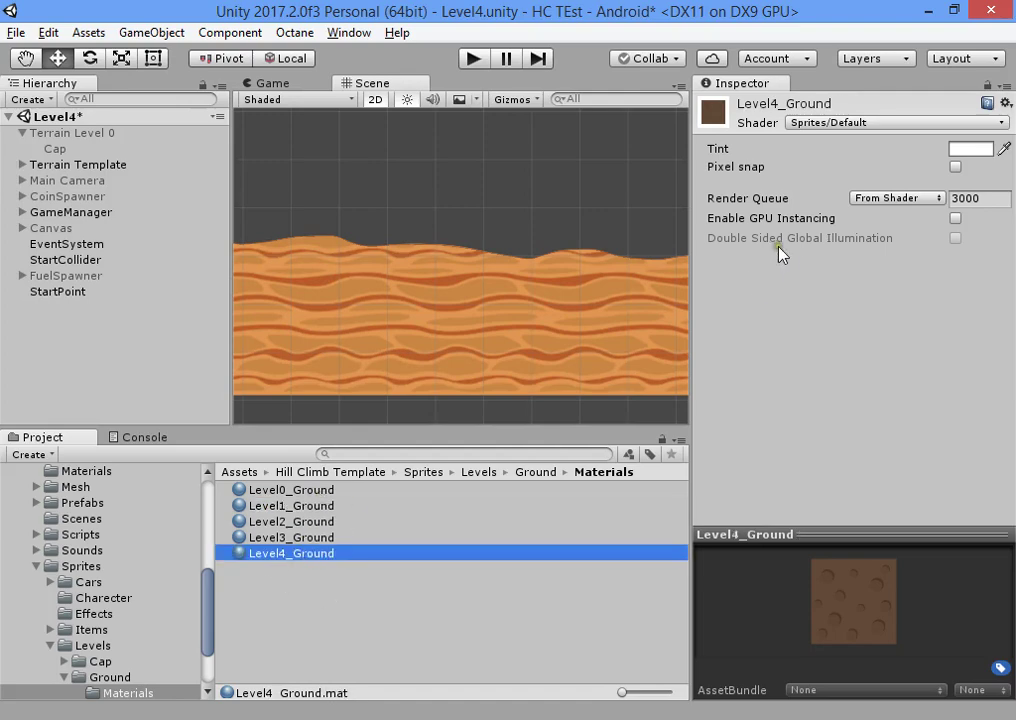
# Try to assign Level4_Ground as the first material of Terrain Template's Mesh Renderer.
pyautogui.click(130, 168)
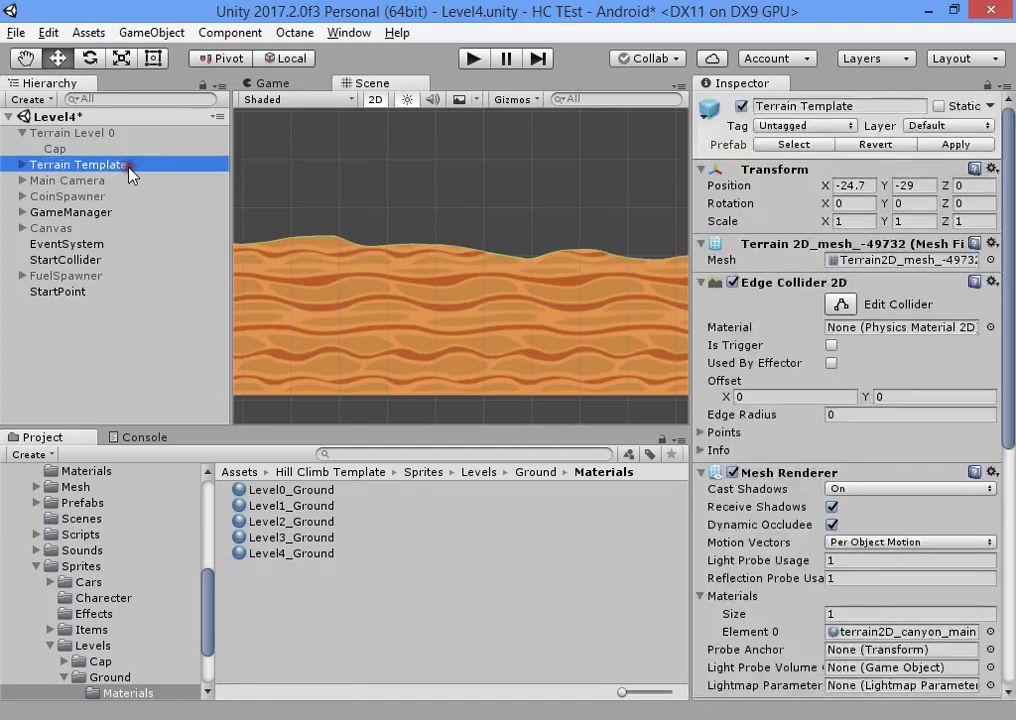
pyautogui.scroll(-5, 768, 454)
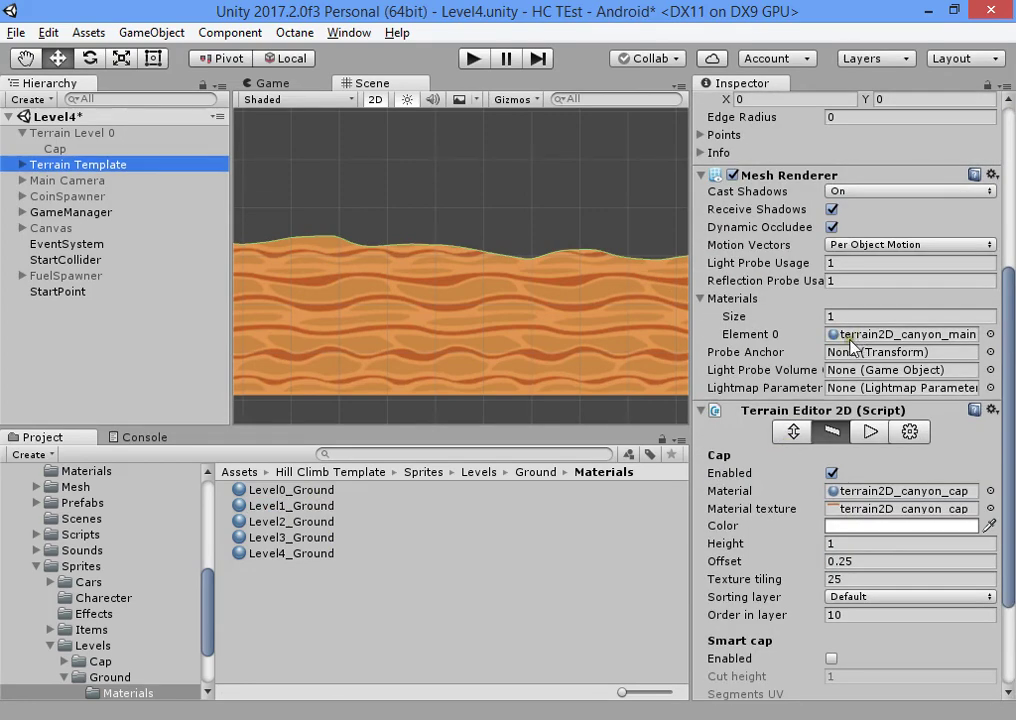
pyautogui.moveTo(373, 553); pyautogui.dragTo(840, 340)
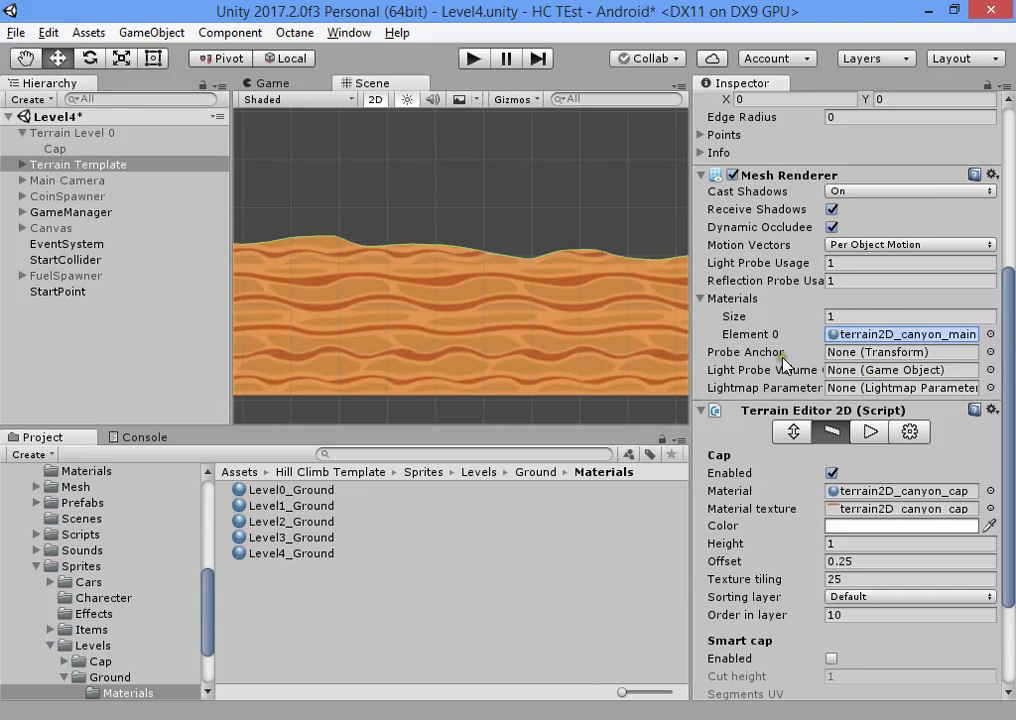
pyautogui.moveTo(566, 308); pyautogui.dragTo(580, 329)
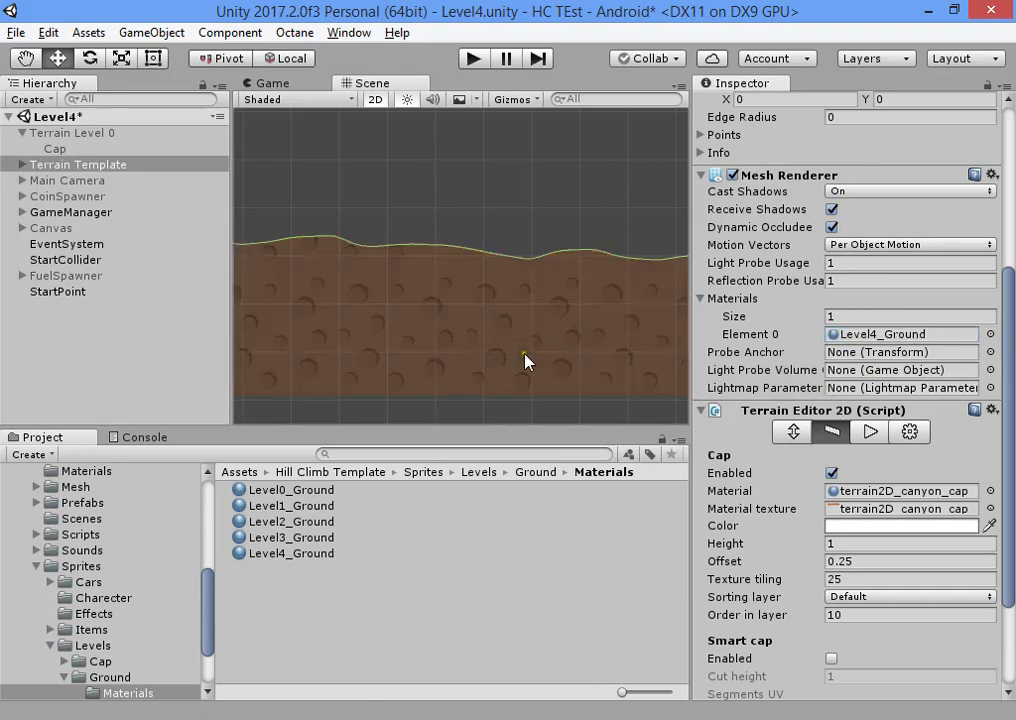
# Examine the ground texture and hills along the terrain back to its starting edge.
pyautogui.moveTo(330, 350); pyautogui.dragTo(724, 316, button='middle')
pyautogui.moveTo(366, 300); pyautogui.dragTo(612, 288, button='middle')
pyautogui.moveTo(400, 290); pyautogui.dragTo(717, 254, button='middle')
pyautogui.scroll(-7, 474, 318)
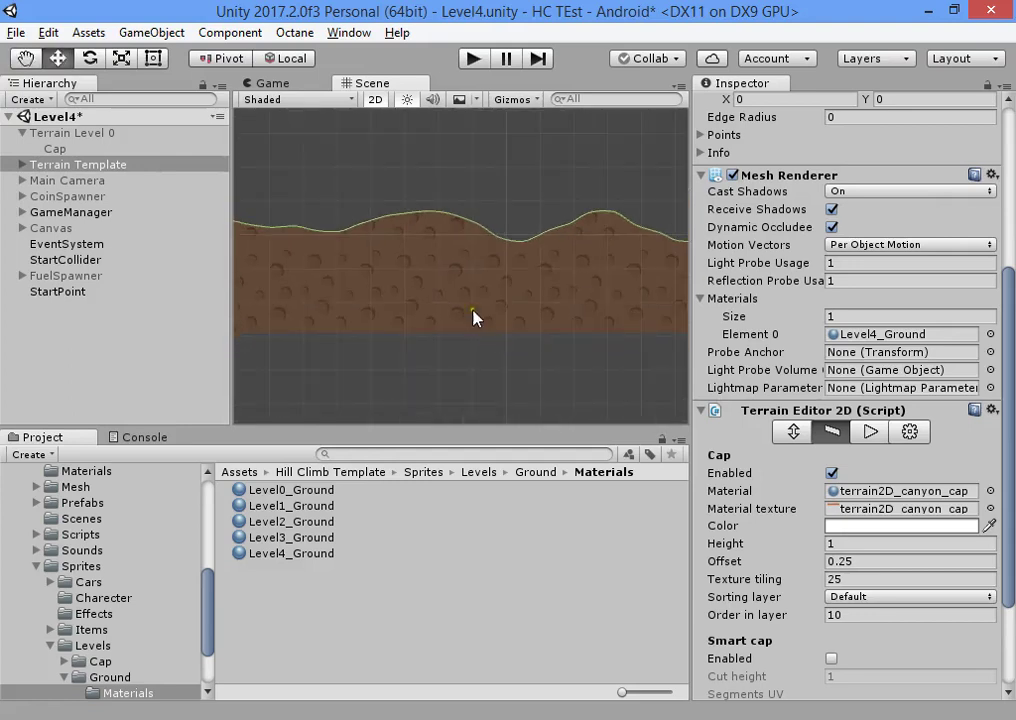
pyautogui.scroll(-4, 473, 310)
pyautogui.moveTo(440, 338); pyautogui.dragTo(846, 311, button='middle')
pyautogui.moveTo(360, 296); pyautogui.dragTo(896, 309, button='middle')
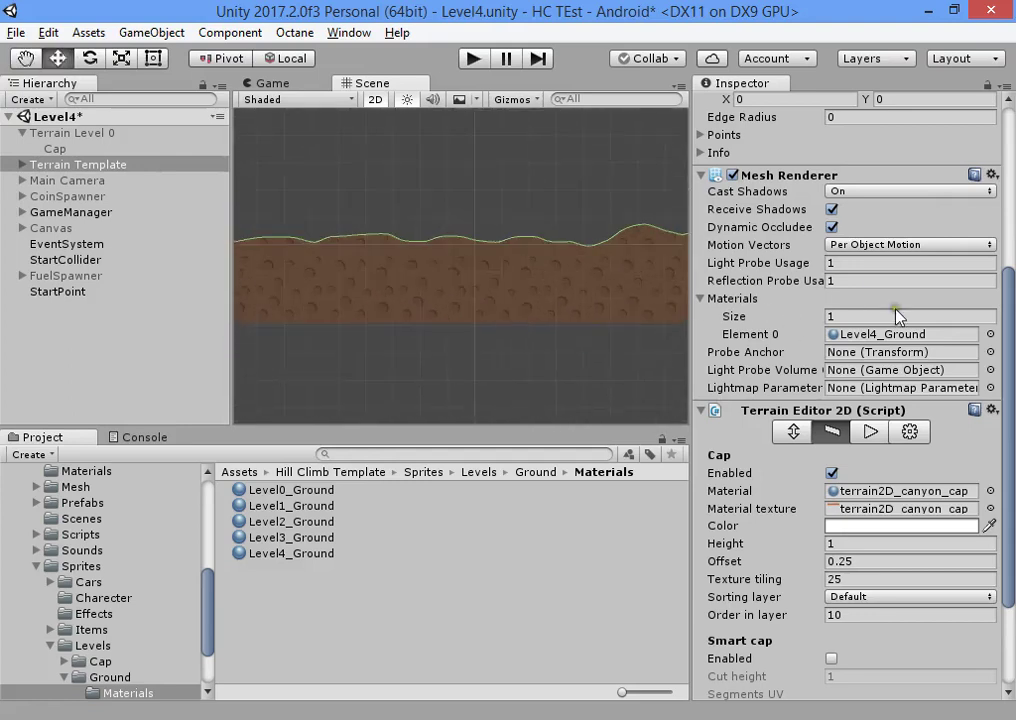
pyautogui.moveTo(360, 330); pyautogui.dragTo(821, 319, button='middle')
pyautogui.moveTo(290, 290); pyautogui.dragTo(739, 315, button='middle')
pyautogui.moveTo(680, 293); pyautogui.dragTo(460, 276, button='middle')
pyautogui.scroll(4, 412, 315)
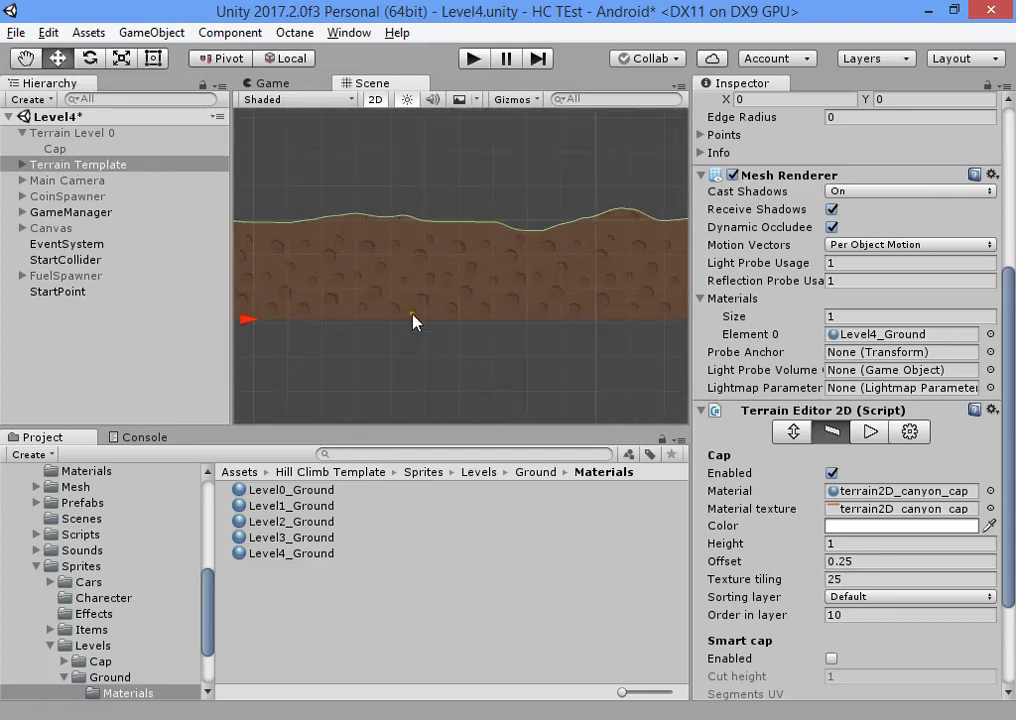
pyautogui.scroll(4, 476, 329)
pyautogui.moveTo(542, 290); pyautogui.dragTo(408, 311, button='middle')
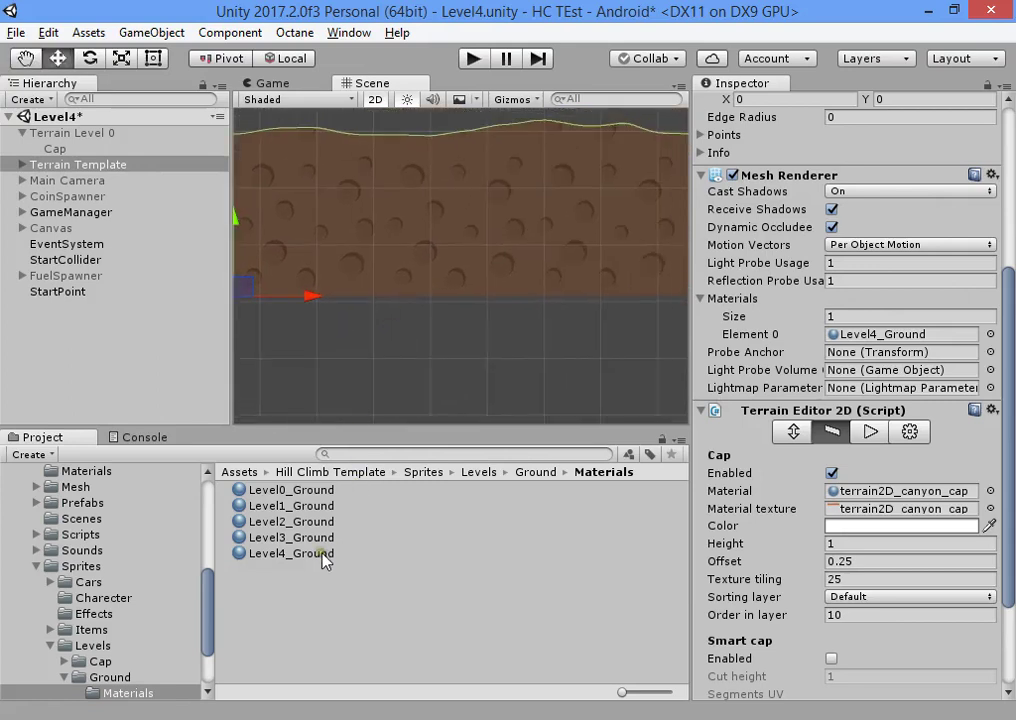
pyautogui.moveTo(420, 222); pyautogui.dragTo(492, 281, button='middle')
pyautogui.scroll(4, 562, 240)
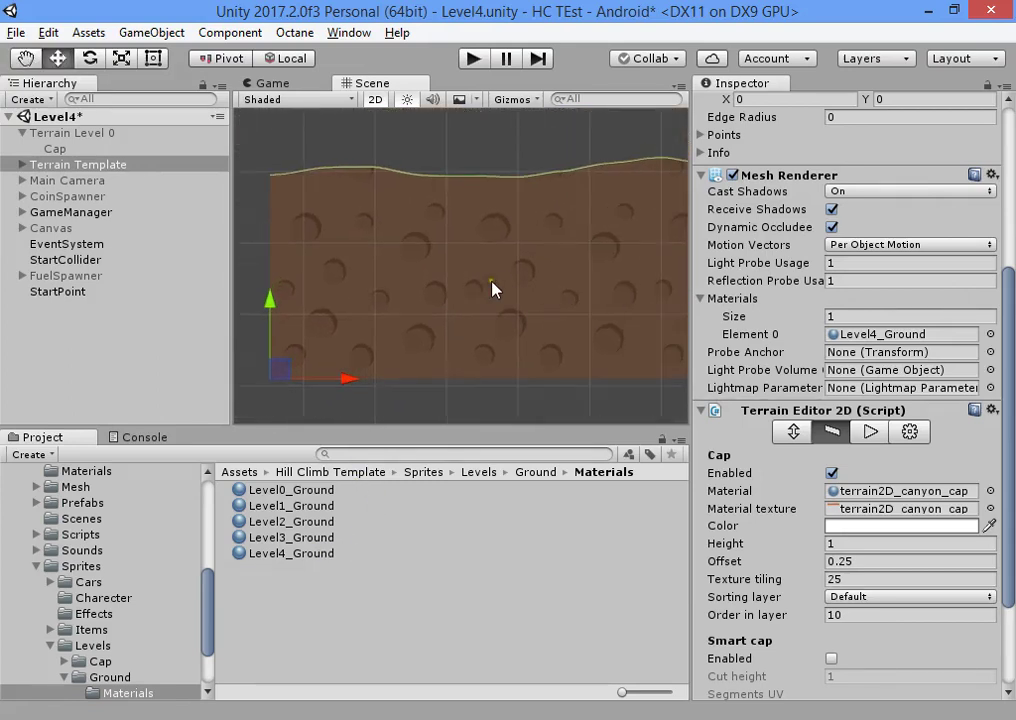
pyautogui.scroll(2, 530, 279)
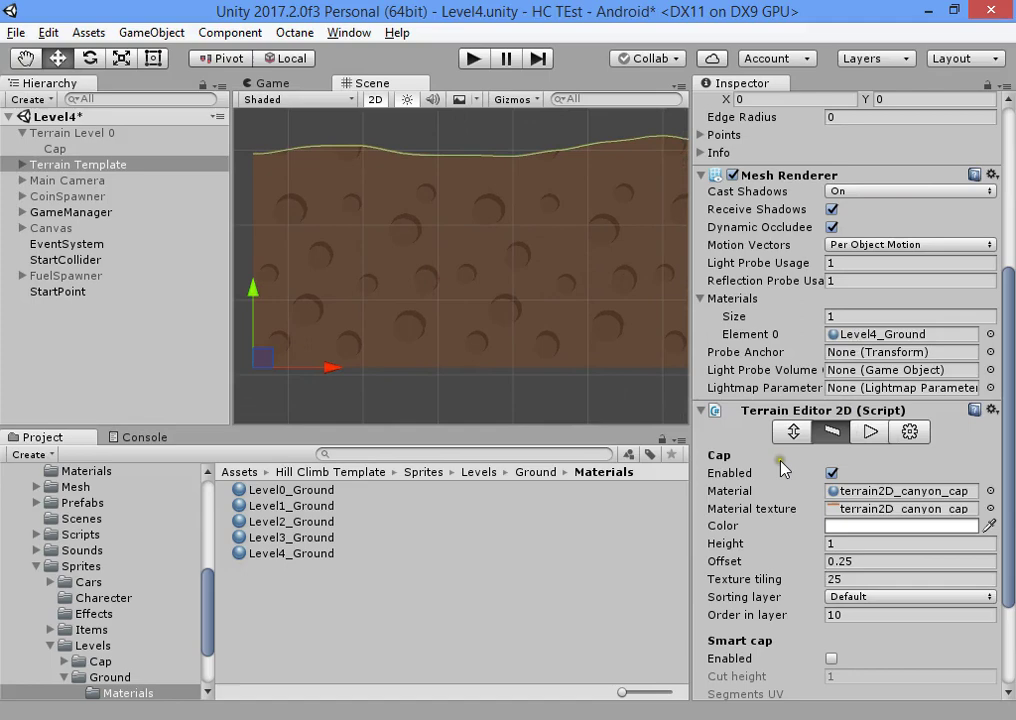
# Set the main material to Level4_Ground in Terrain Template's Terrain Editor 2D settings.
pyautogui.click(908, 430)
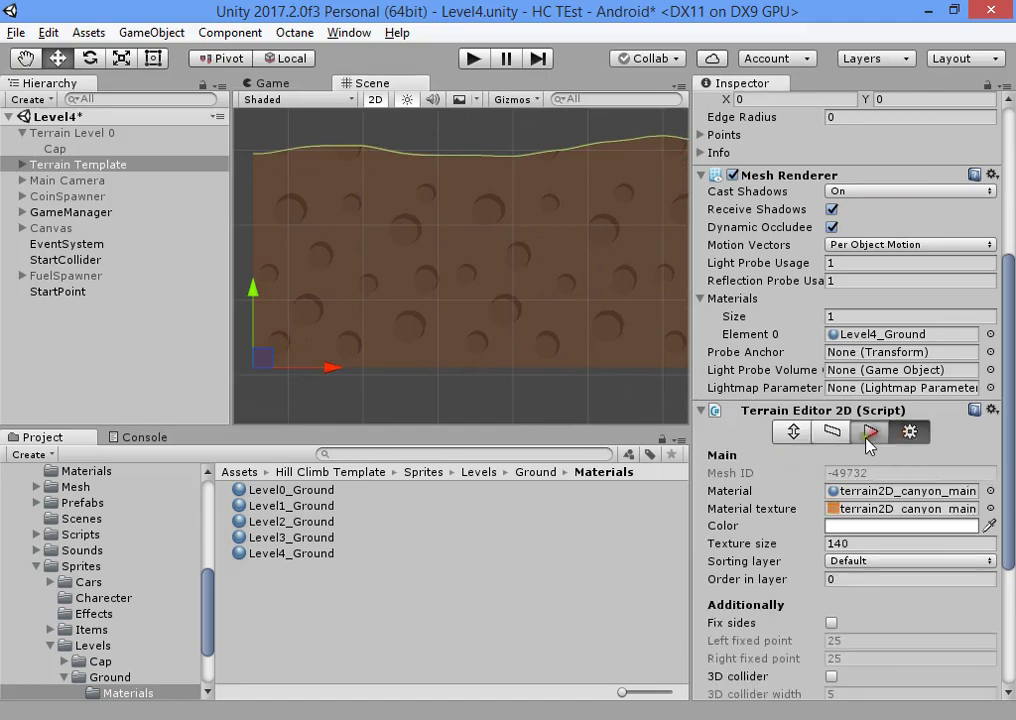
pyautogui.click(923, 437)
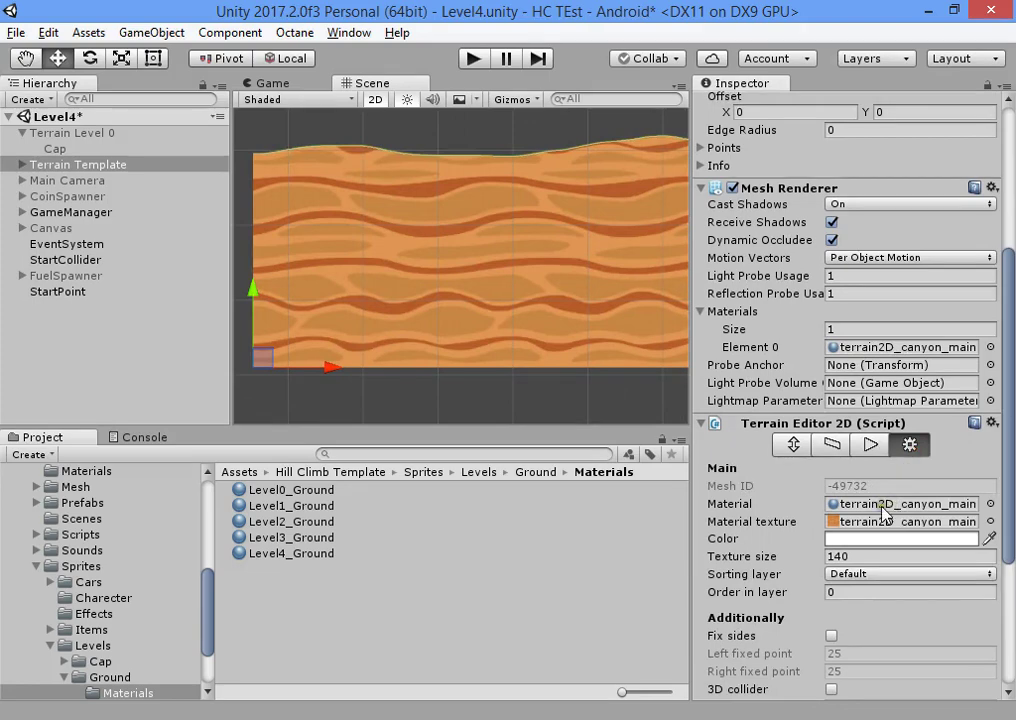
pyautogui.moveTo(291, 553); pyautogui.dragTo(875, 509)
# Check the terrain's top edge and cap settings, and locate the Level0_Cap material used by Terrain Level 0's Cap.
pyautogui.scroll(5, 438, 227)
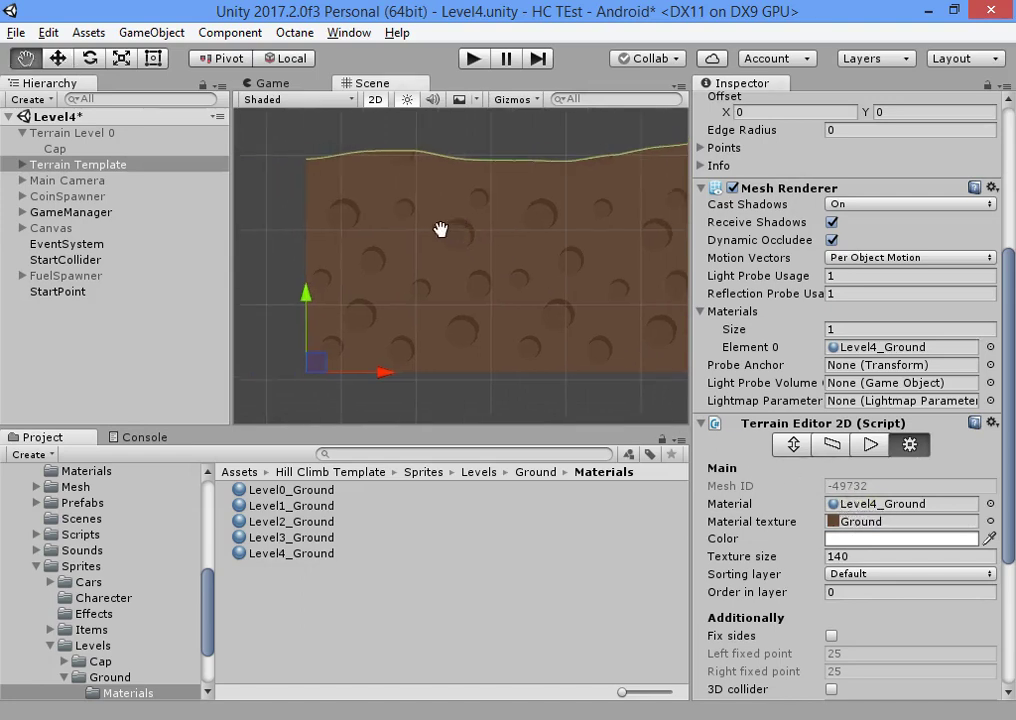
pyautogui.scroll(3, 445, 288)
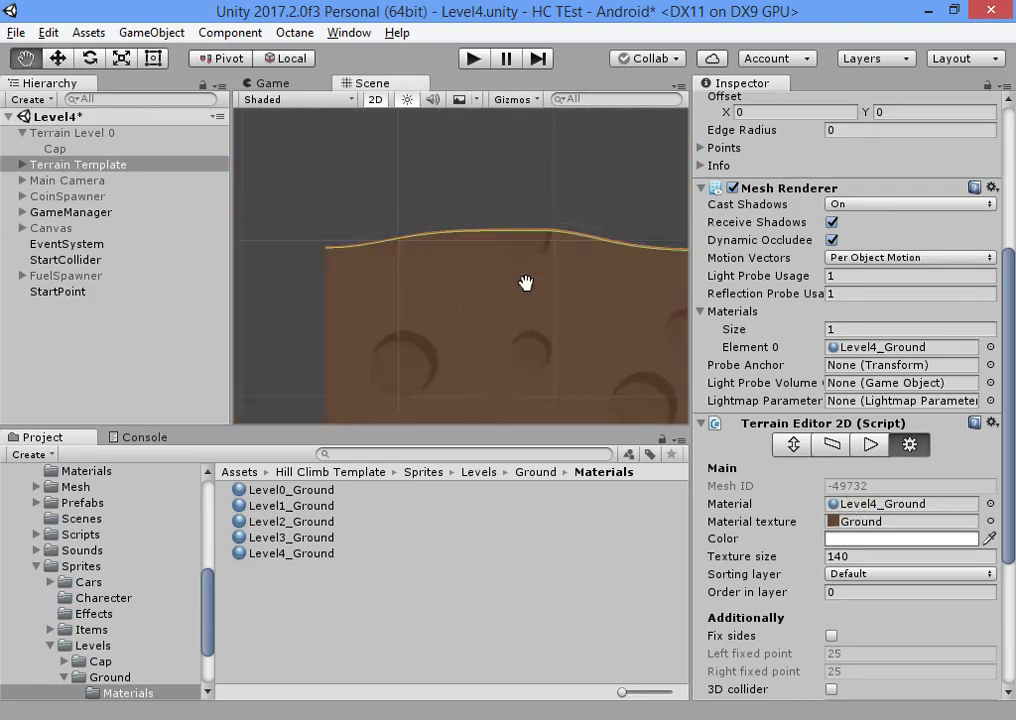
pyautogui.click(870, 445)
pyautogui.click(833, 446)
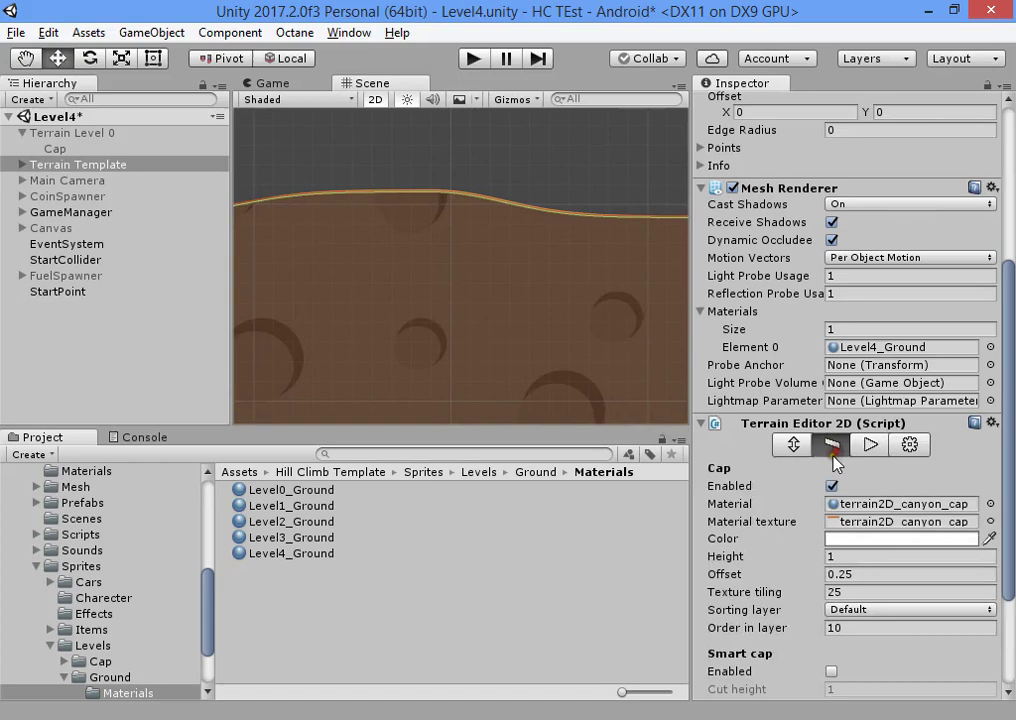
pyautogui.click(140, 148)
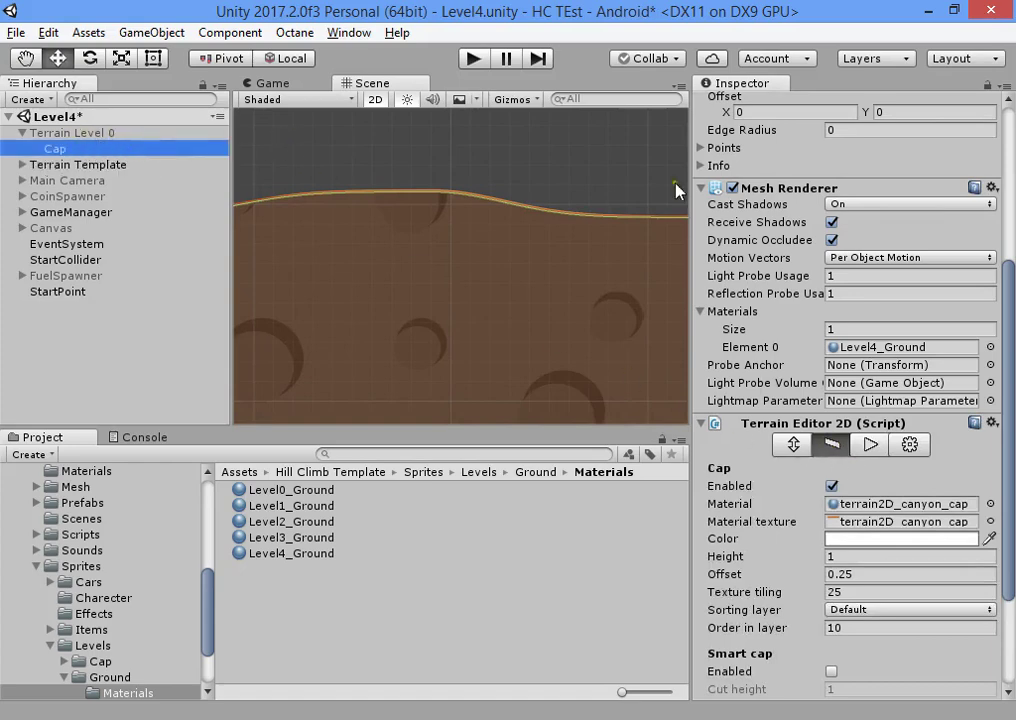
pyautogui.click(858, 425)
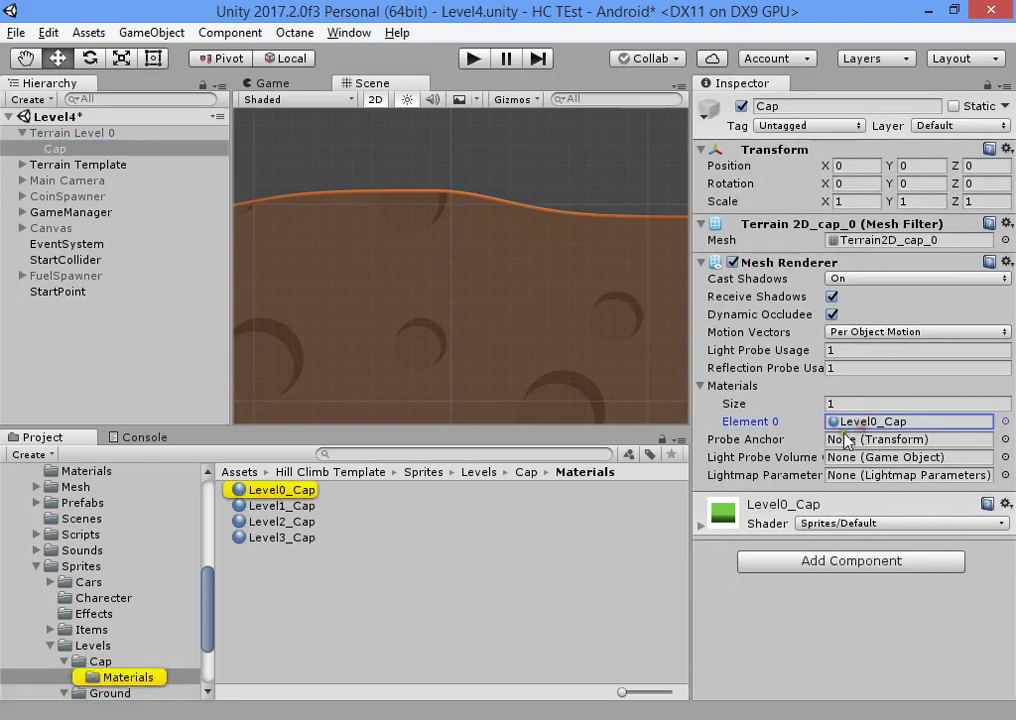
# Duplicate the Level0_Cap material and rename the copy Level4_Cap.
pyautogui.click(400, 492)
pyautogui.hotkey('ctrl', 'd')
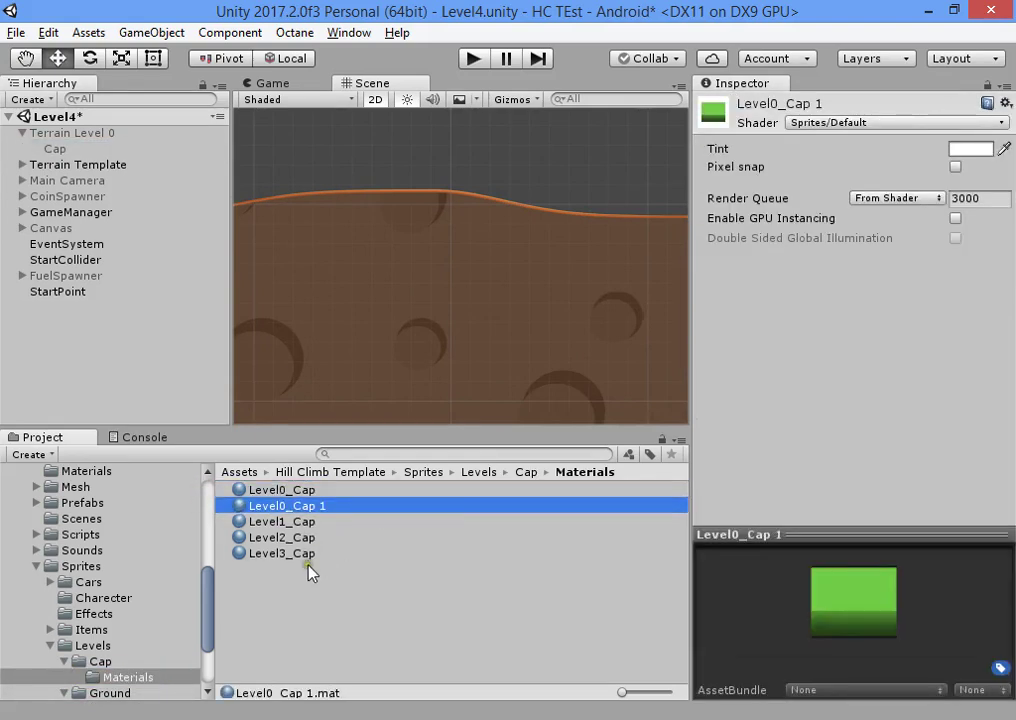
pyautogui.click(286, 506)
pyautogui.click(282, 507)
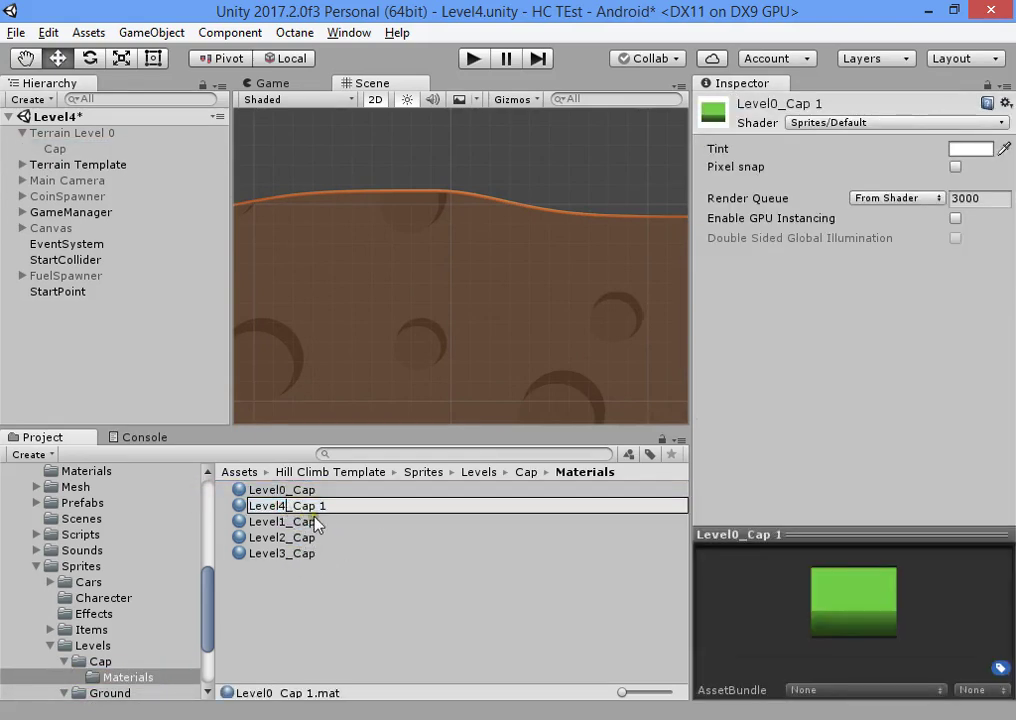
pyautogui.write('4')
pyautogui.press('End')
pyautogui.press('BackSpace')
pyautogui.press('BackSpace')
pyautogui.press('Return')
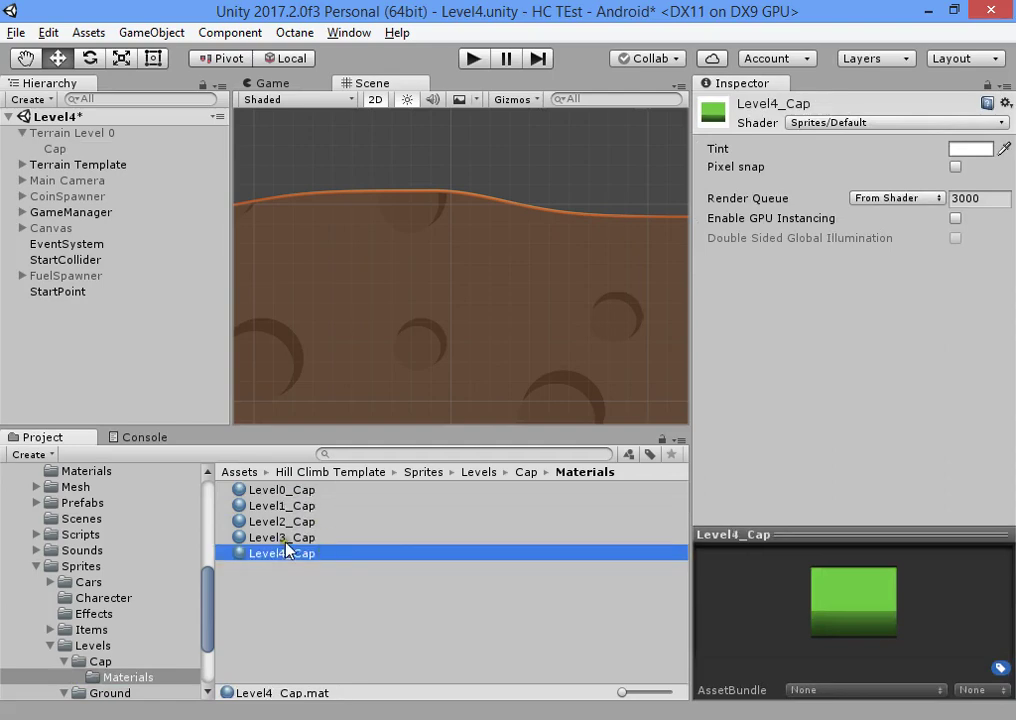
# Set the cap material to Level4_Cap in Terrain Template's Terrain Editor 2D settings.
pyautogui.click(42, 165)
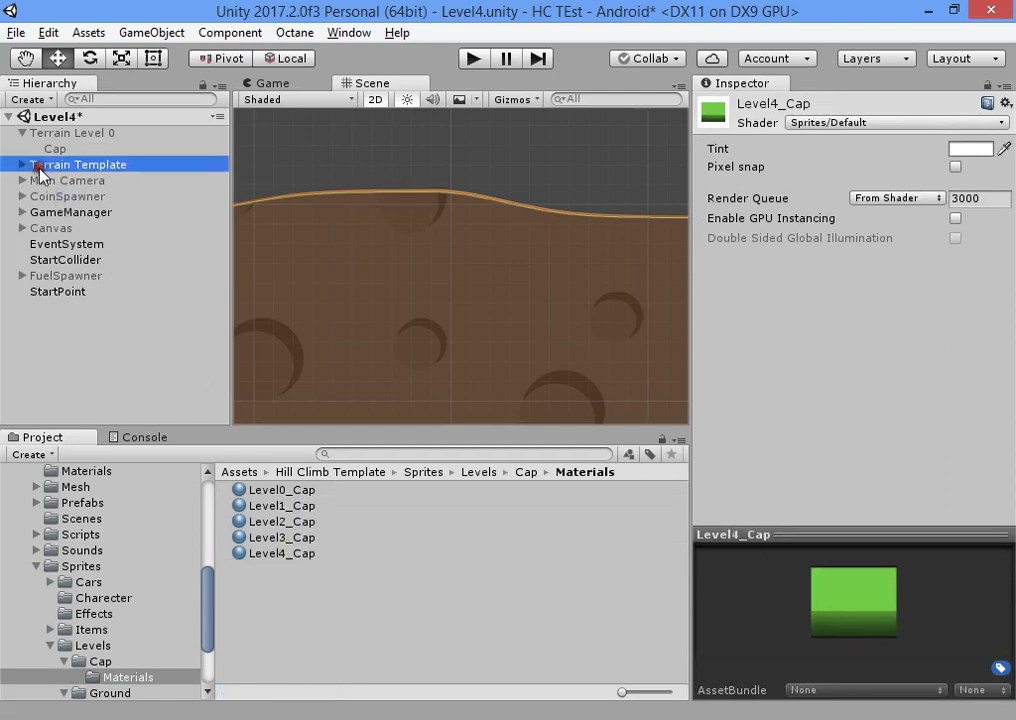
pyautogui.scroll(-5, 826, 444)
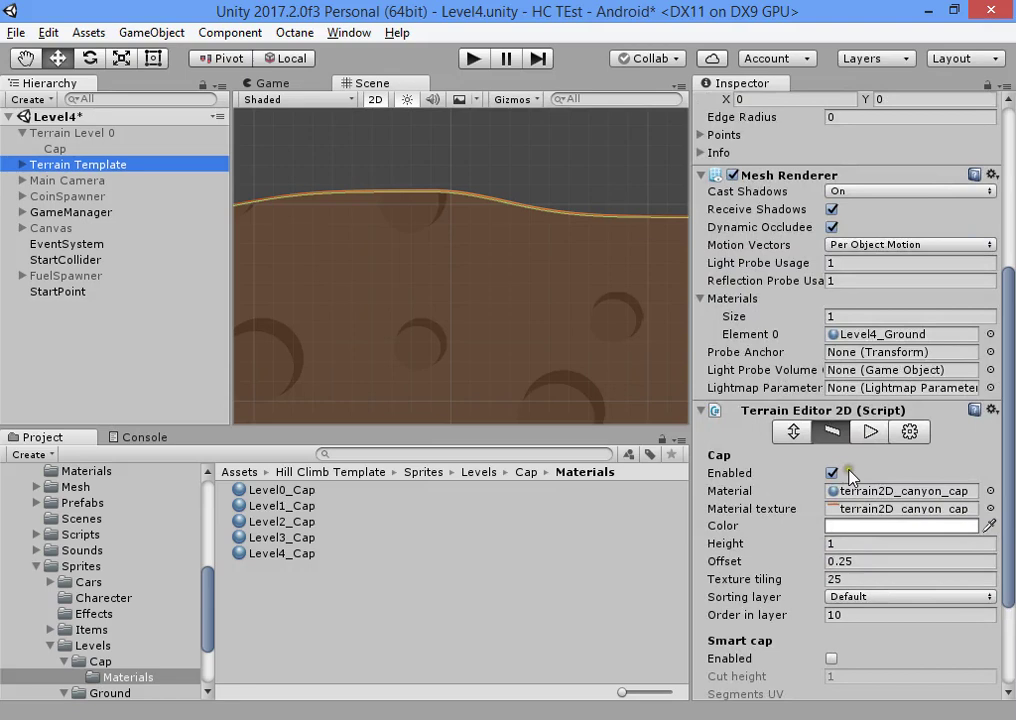
pyautogui.moveTo(305, 560); pyautogui.dragTo(870, 492)
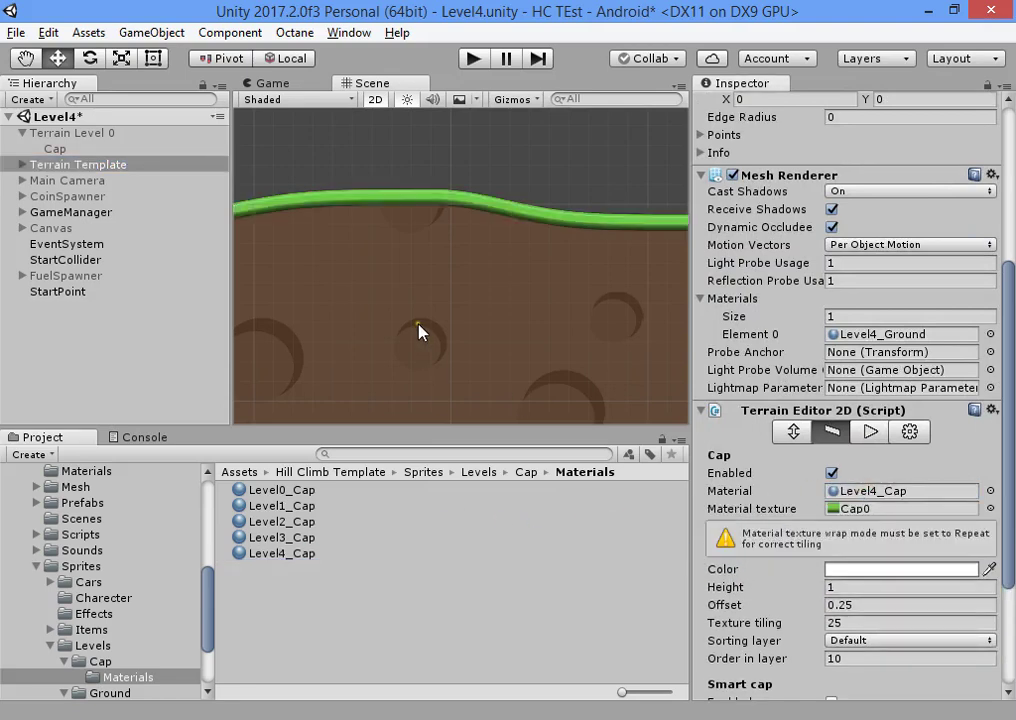
pyautogui.scroll(-5, 419, 332)
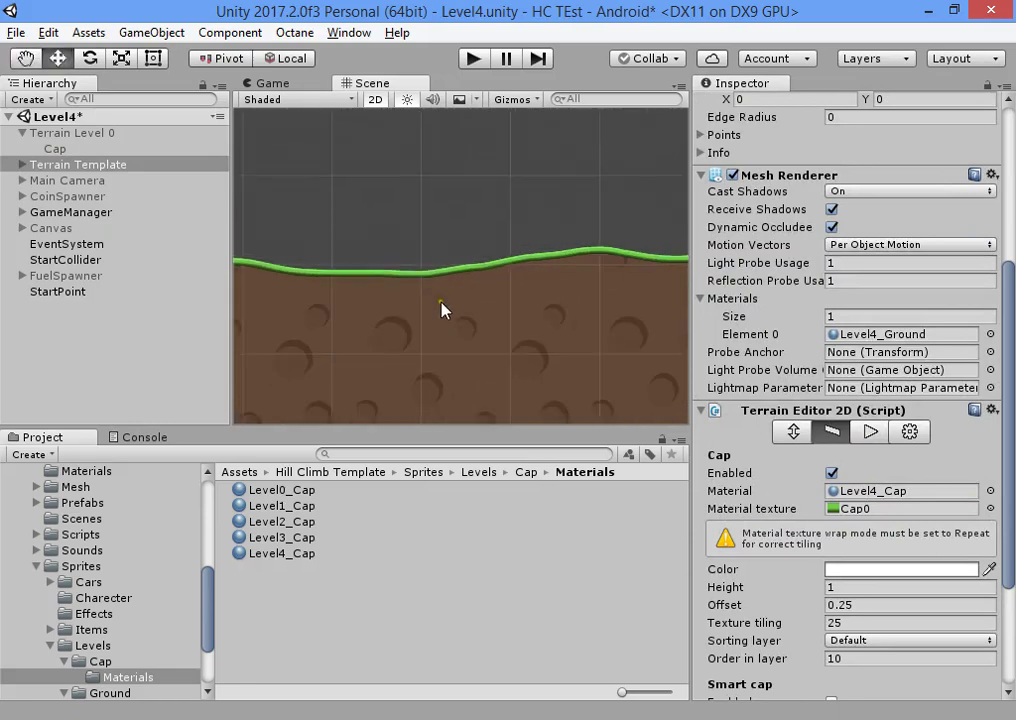
pyautogui.scroll(-3, 441, 309)
pyautogui.moveTo(469, 302); pyautogui.dragTo(331, 222, button='middle')
pyautogui.scroll(4, 415, 301)
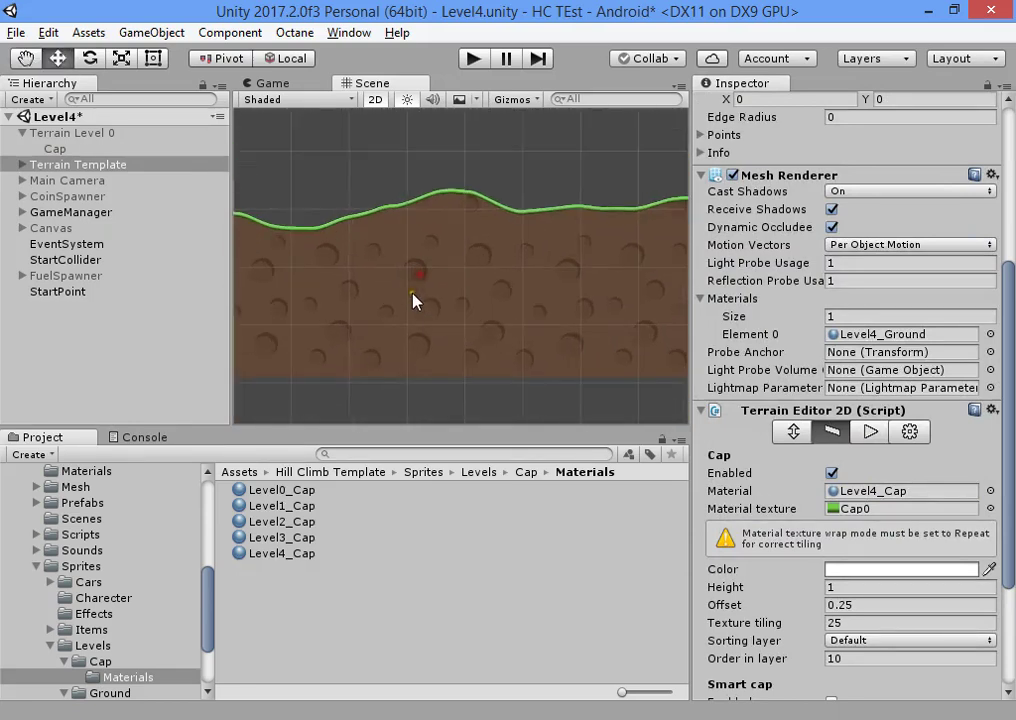
# Turn on terrain edit mode with brush size 9.1 and sculpt additional hills and dips along Terrain Template's surface.
pyautogui.click(795, 432)
pyautogui.click(812, 566)
pyautogui.click(848, 473)
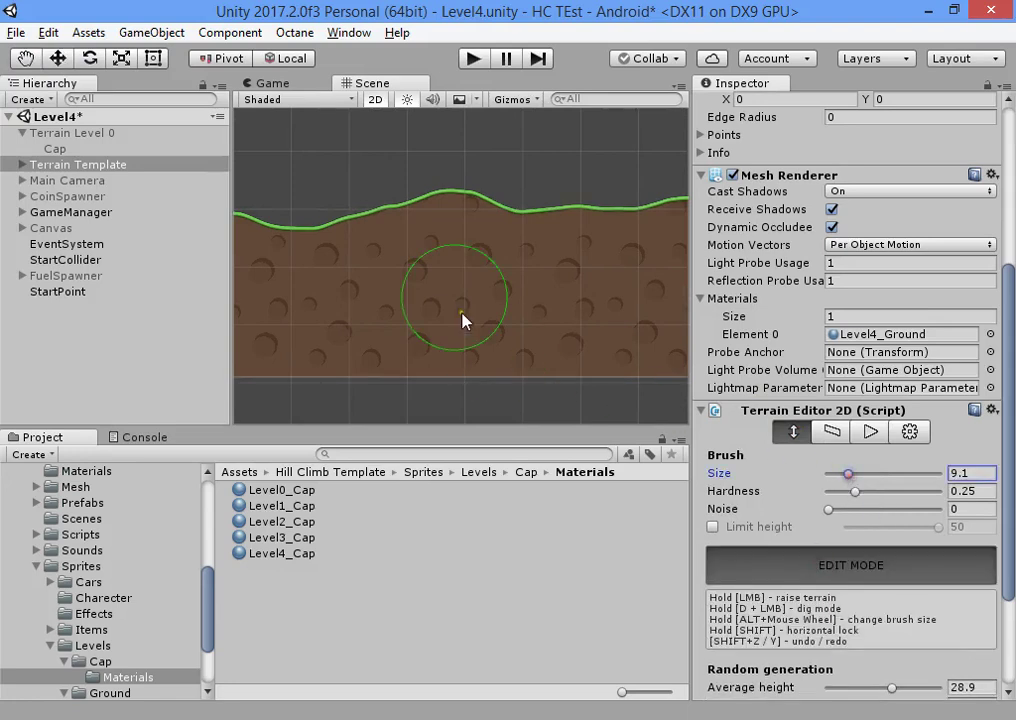
pyautogui.moveTo(558, 240)
pyautogui.mouseDown()
pyautogui.moveTo(522, 222)
pyautogui.moveTo(470, 229)
pyautogui.mouseUp()
pyautogui.moveTo(624, 225); pyautogui.dragTo(388, 287, button='middle')
pyautogui.moveTo(432, 250)
pyautogui.mouseDown()
pyautogui.moveTo(664, 268)
pyautogui.moveTo(381, 305)
pyautogui.mouseUp()
pyautogui.moveTo(308, 303); pyautogui.dragTo(596, 284)
pyautogui.moveTo(596, 284)
pyautogui.mouseDown(button='middle')
pyautogui.moveTo(311, 318)
pyautogui.moveTo(210, 297)
pyautogui.mouseUp(button='middle')
pyautogui.moveTo(338, 322); pyautogui.dragTo(578, 331)
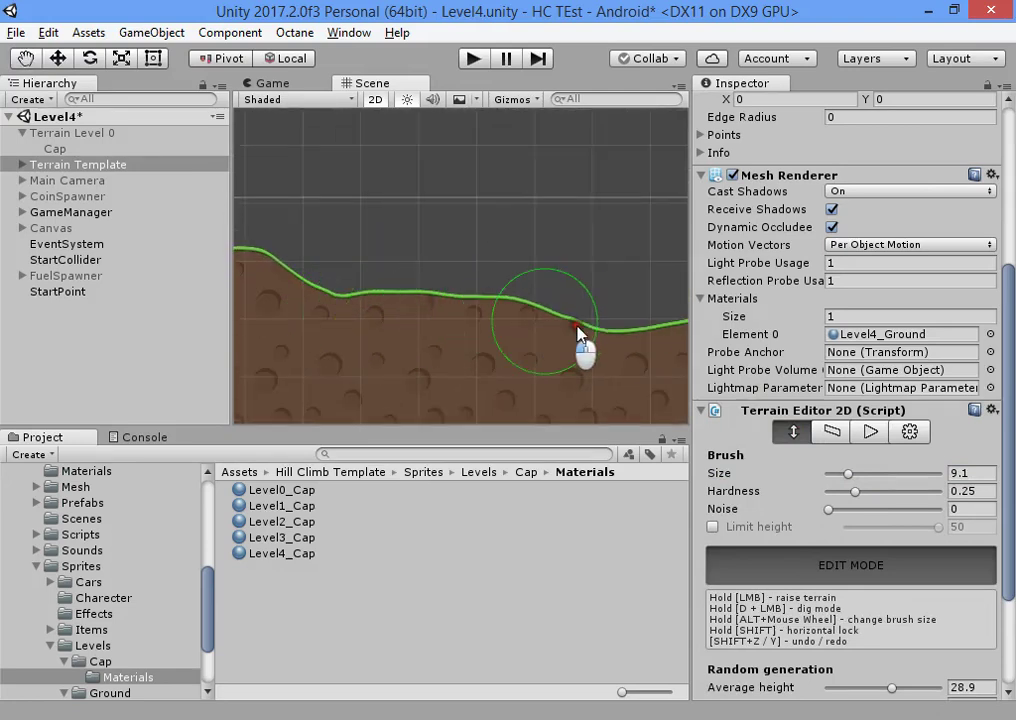
pyautogui.moveTo(600, 331); pyautogui.dragTo(386, 322, button='middle')
pyautogui.moveTo(386, 322); pyautogui.dragTo(612, 268)
pyautogui.moveTo(630, 293); pyautogui.dragTo(372, 302, button='middle')
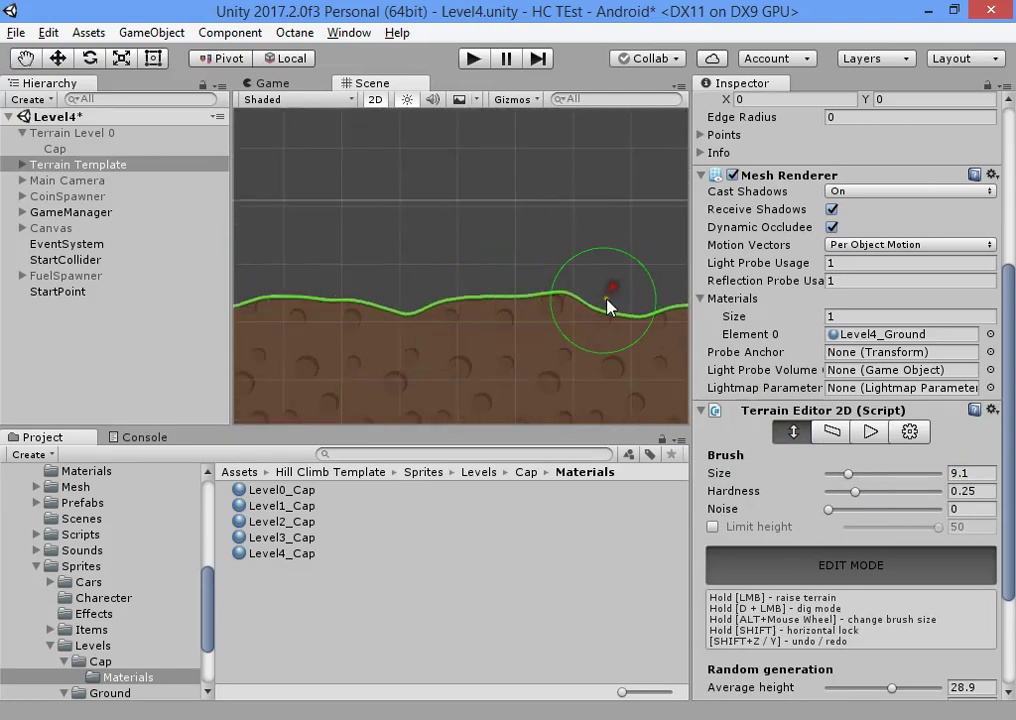
pyautogui.moveTo(608, 302); pyautogui.dragTo(397, 290, button='middle')
pyautogui.moveTo(560, 272); pyautogui.dragTo(471, 277, button='middle')
pyautogui.moveTo(471, 269); pyautogui.dragTo(572, 245)
pyautogui.moveTo(566, 262)
pyautogui.mouseDown(button='middle')
pyautogui.moveTo(519, 275)
pyautogui.moveTo(415, 266)
pyautogui.mouseUp(button='middle')
pyautogui.moveTo(415, 268); pyautogui.dragTo(600, 254)
pyautogui.moveTo(606, 253); pyautogui.dragTo(358, 266, button='middle')
pyautogui.moveTo(400, 276); pyautogui.dragTo(566, 289)
pyautogui.moveTo(566, 295); pyautogui.dragTo(340, 299, button='middle')
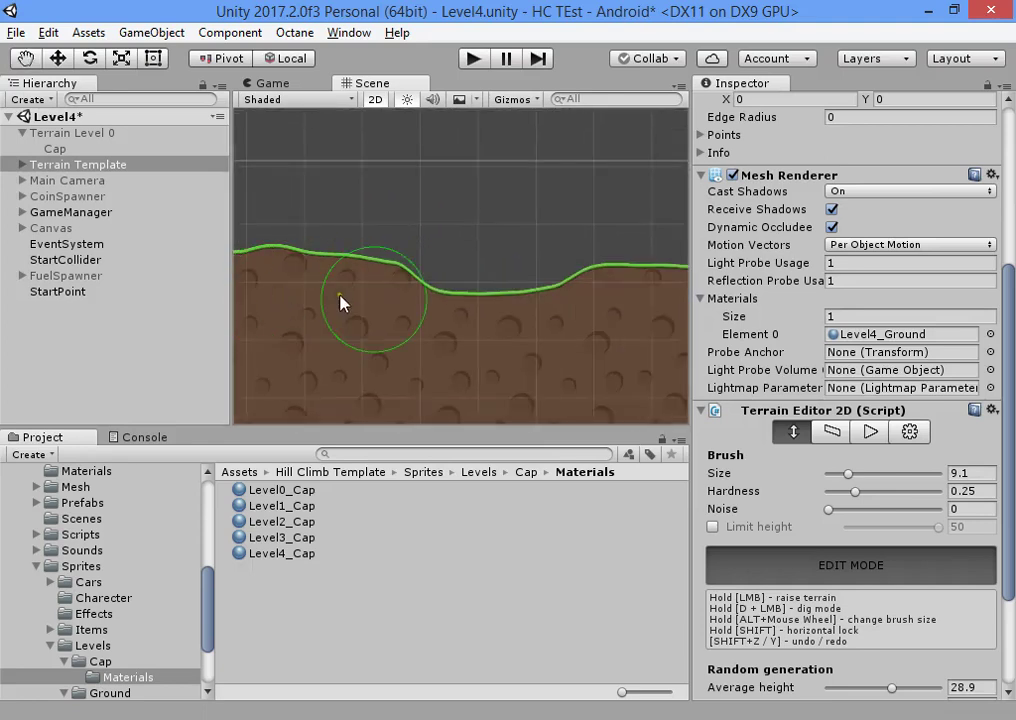
pyautogui.moveTo(628, 272); pyautogui.dragTo(422, 299, button='middle')
pyautogui.moveTo(624, 313); pyautogui.dragTo(249, 338)
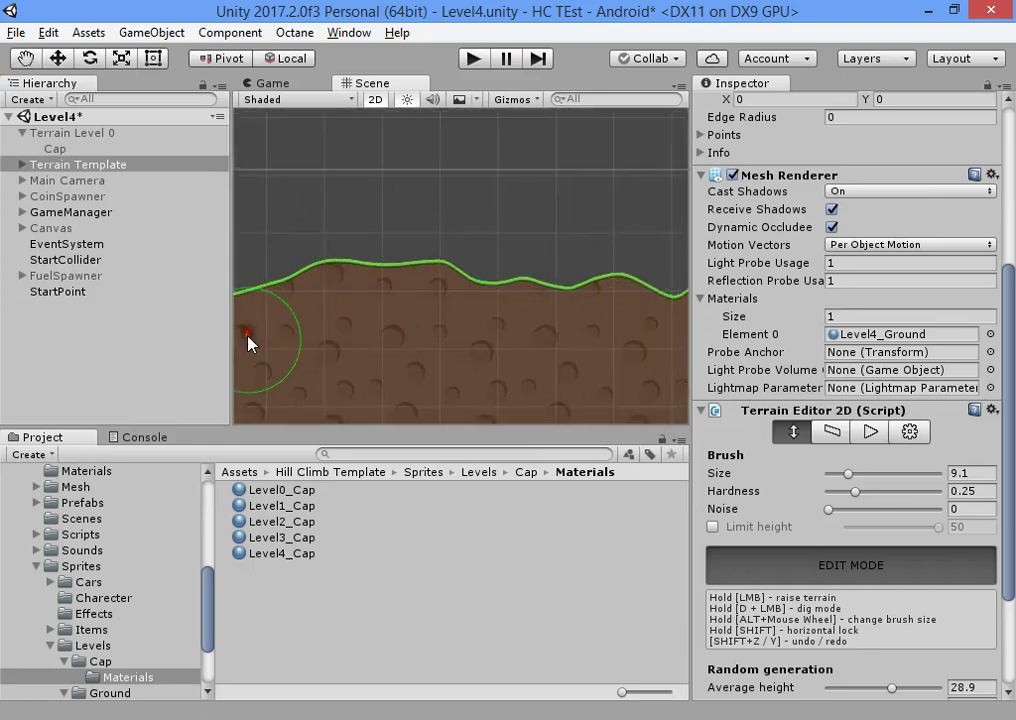
pyautogui.moveTo(249, 338); pyautogui.dragTo(592, 300, button='middle')
pyautogui.moveTo(599, 292); pyautogui.dragTo(397, 316)
pyautogui.moveTo(397, 318)
pyautogui.mouseDown(button='middle')
pyautogui.moveTo(345, 322)
pyautogui.moveTo(640, 371)
pyautogui.moveTo(367, 327)
pyautogui.moveTo(583, 272)
pyautogui.moveTo(354, 272)
pyautogui.moveTo(560, 310)
pyautogui.moveTo(381, 293)
pyautogui.moveTo(290, 306)
pyautogui.moveTo(460, 295)
pyautogui.moveTo(311, 374)
pyautogui.mouseUp(button='middle')
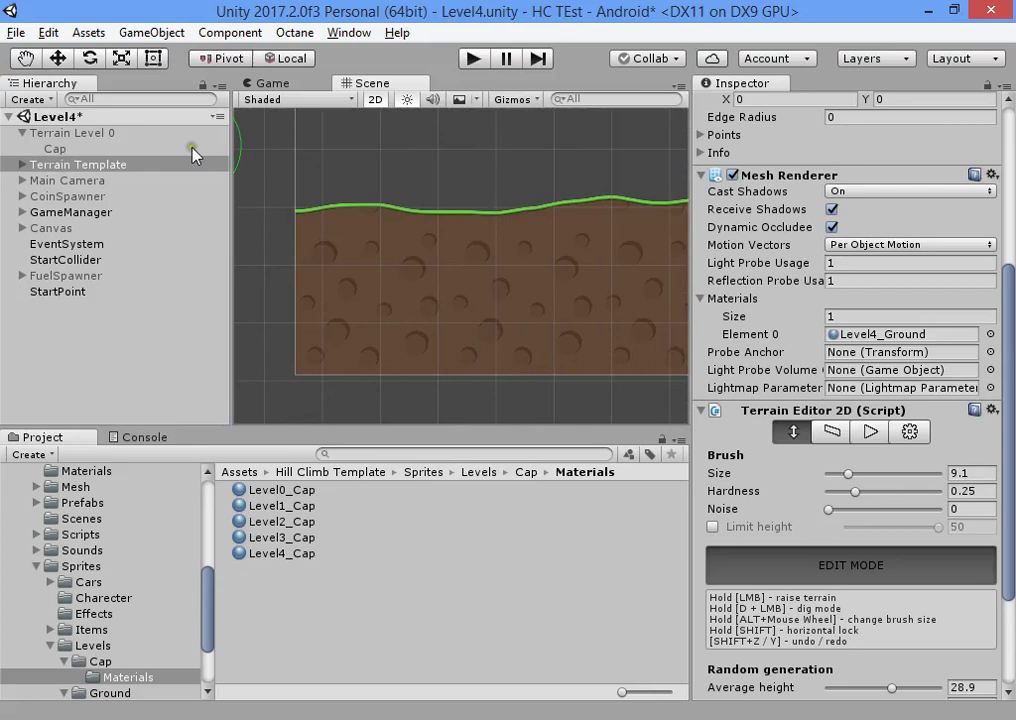
# Set the main material texture of Terrain Template to the ground texture named 2 from the Ground folder.
pyautogui.click(907, 431)
pyautogui.click(870, 491)
pyautogui.click(308, 556)
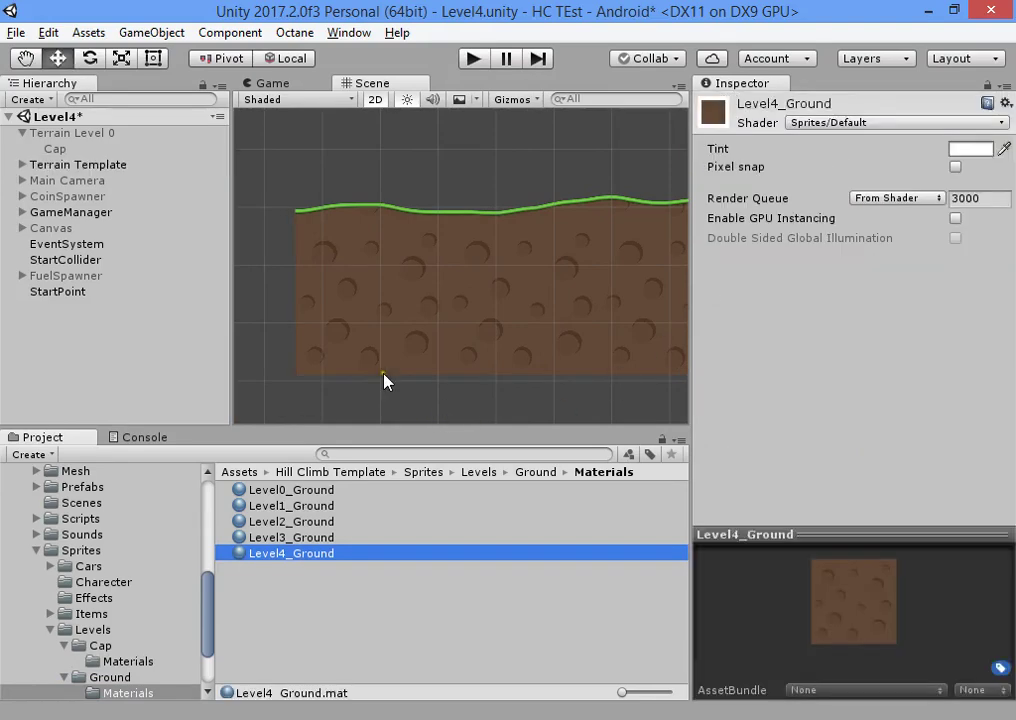
pyautogui.click(119, 170)
pyautogui.scroll(-10, 869, 531)
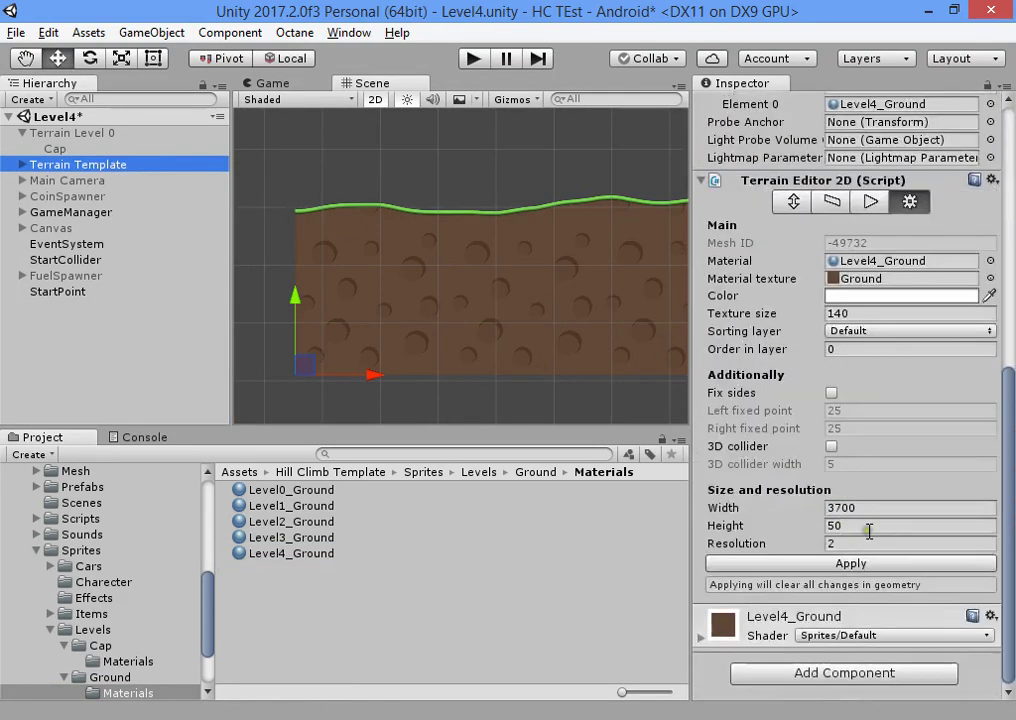
pyautogui.click(830, 280)
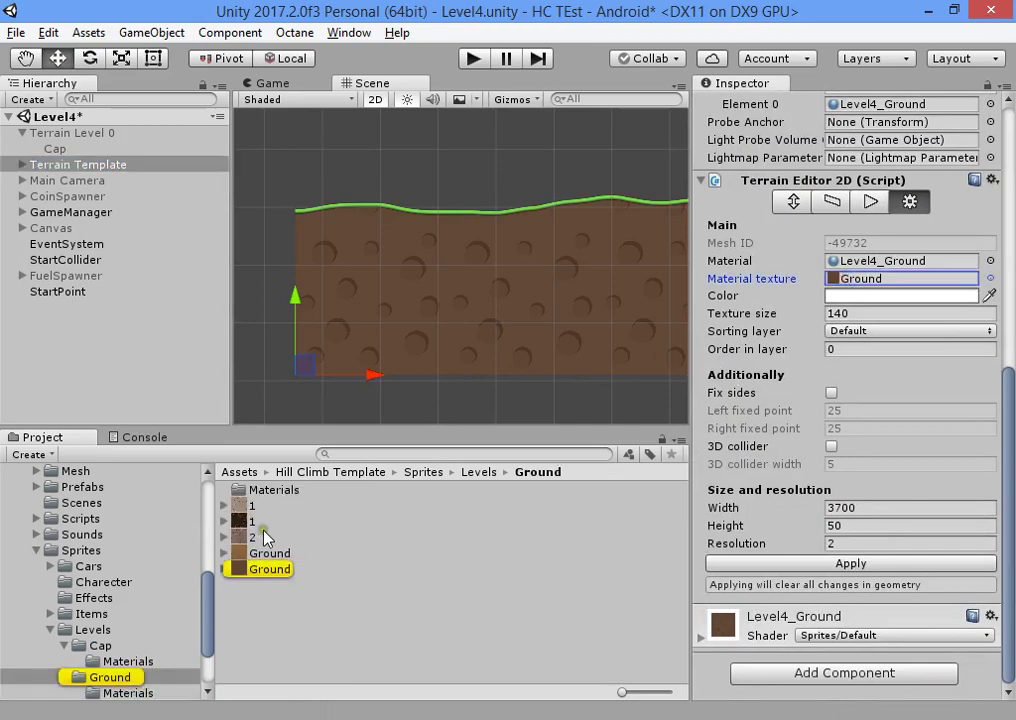
pyautogui.moveTo(266, 537); pyautogui.dragTo(891, 280)
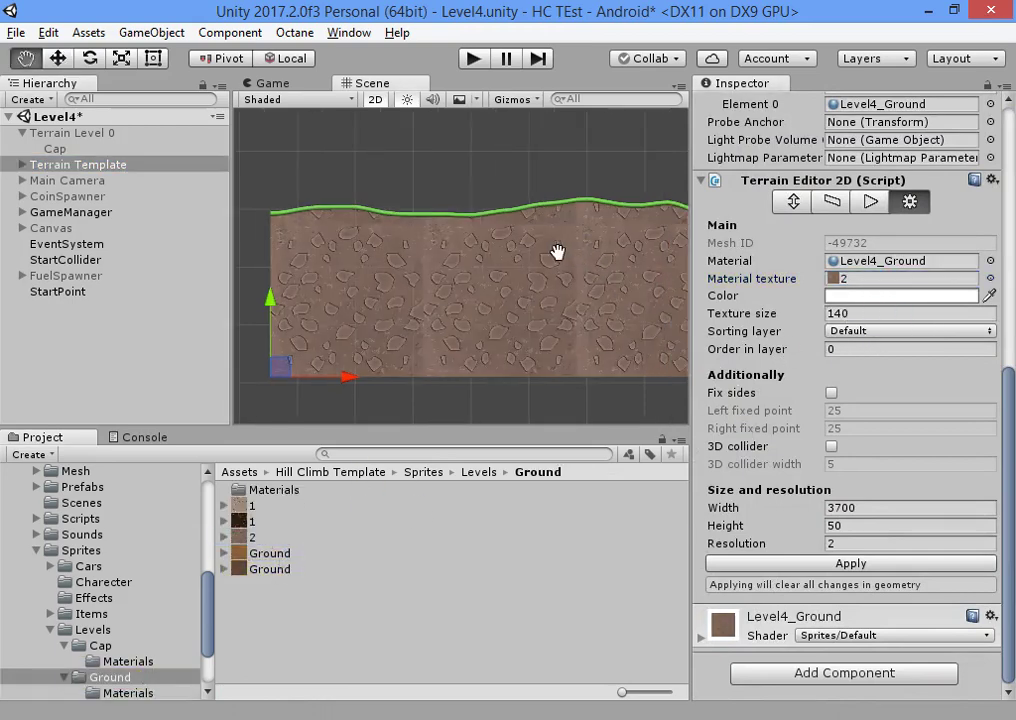
pyautogui.moveTo(557, 252); pyautogui.dragTo(610, 283, button='middle')
# Duplicate the red Cap3 texture in the Cap folder as Cap4 and open the copy in Photoshop.
pyautogui.click(832, 201)
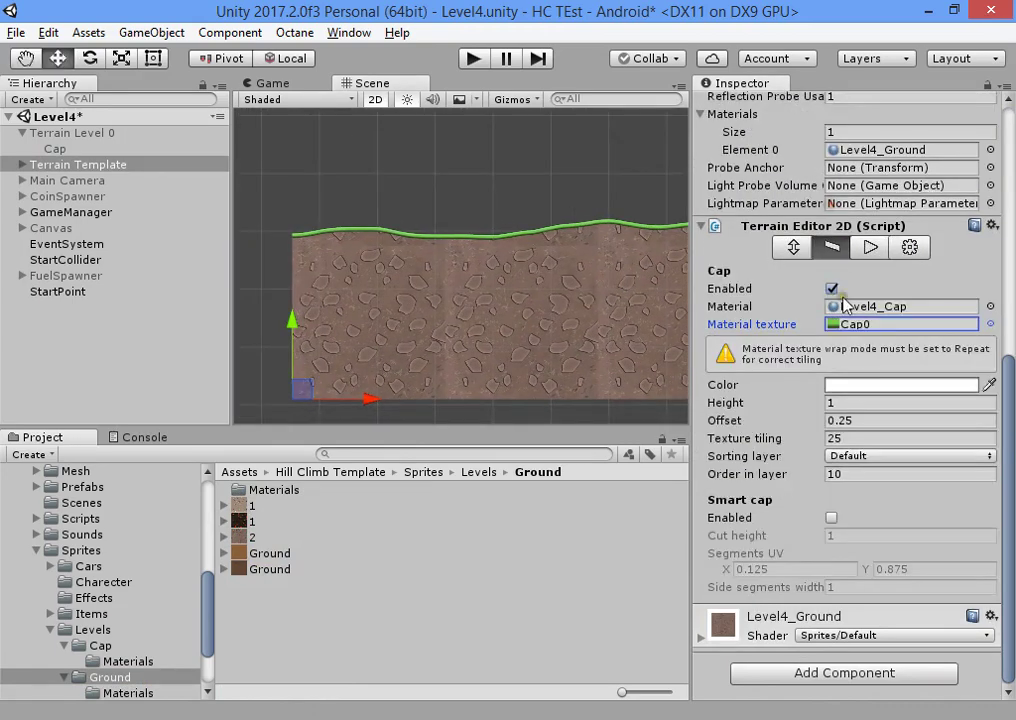
pyautogui.click(853, 324)
pyautogui.moveTo(622, 692); pyautogui.dragTo(745, 697)
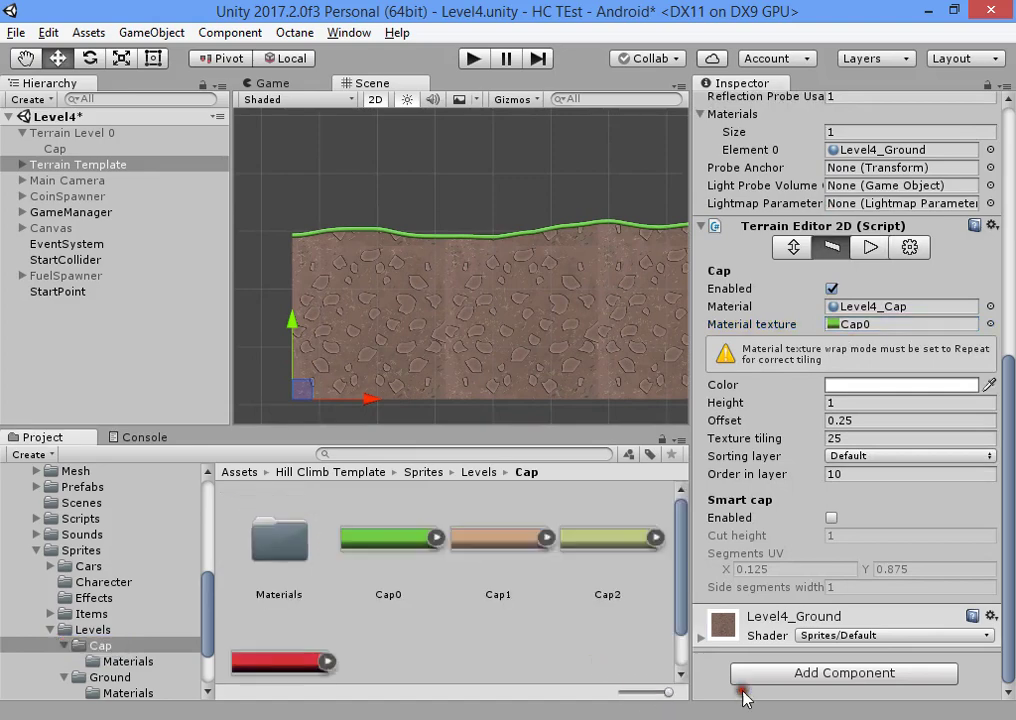
pyautogui.scroll(-1, 426, 586)
pyautogui.click(290, 613)
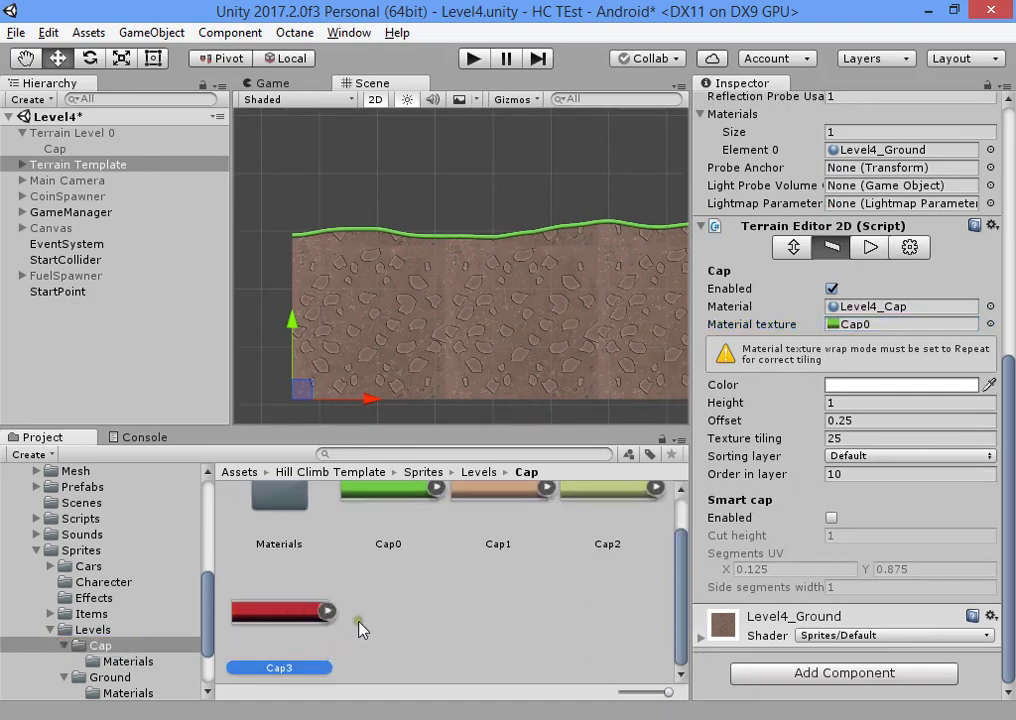
pyautogui.click(295, 612)
pyautogui.hotkey('ctrl', 'd')
pyautogui.doubleClick(408, 611)
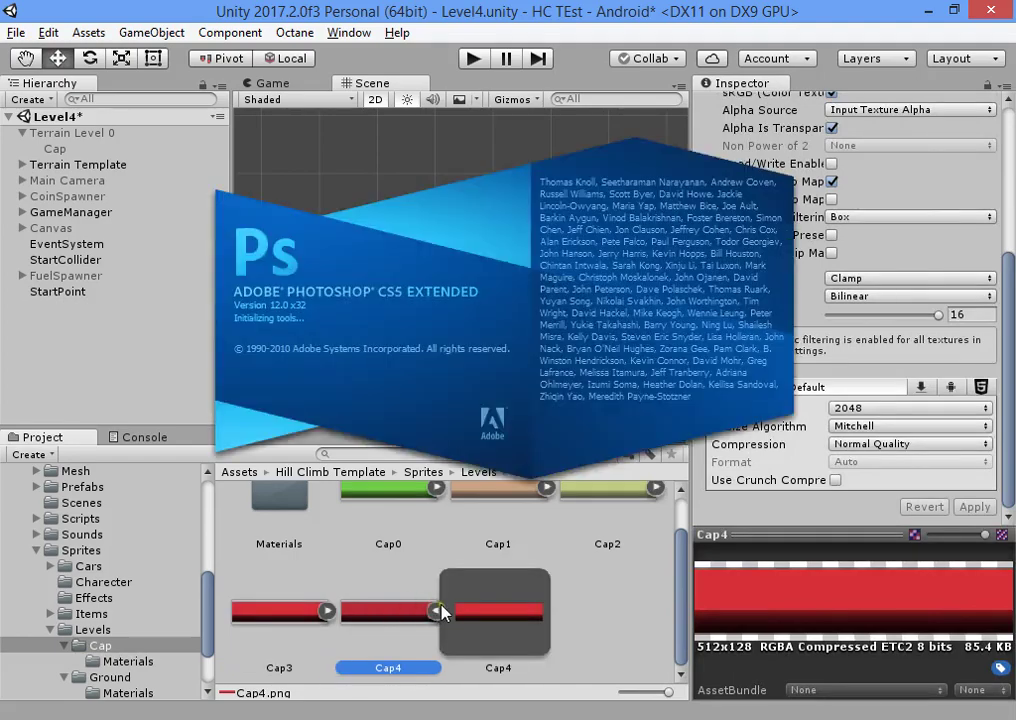
pyautogui.click(440, 611)
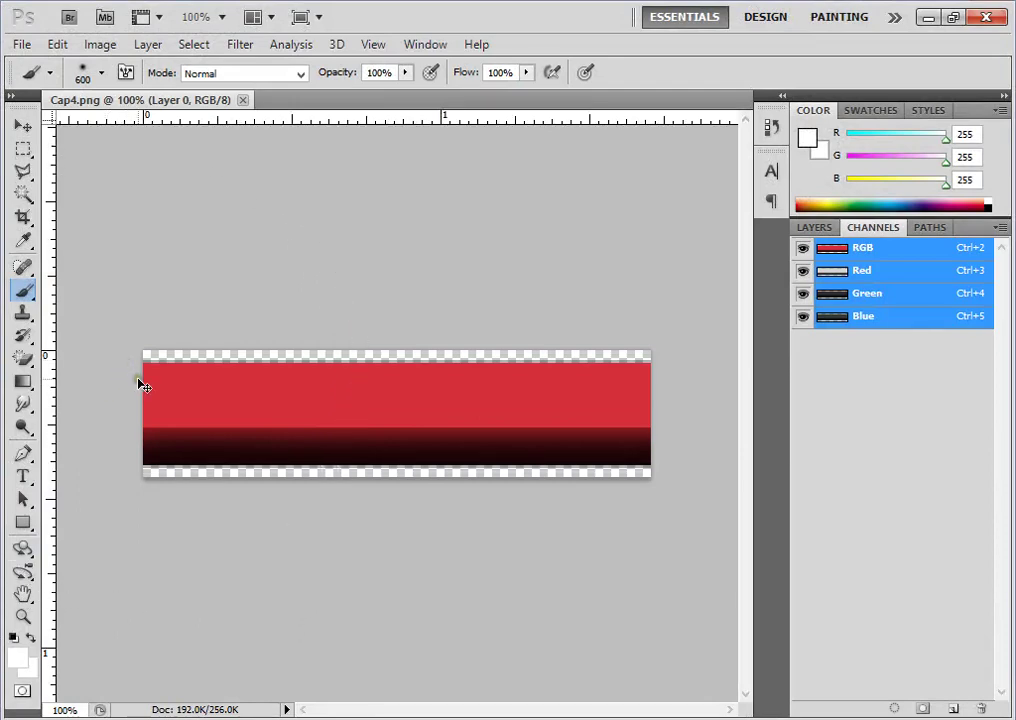
# Shift the hue of Cap4.png by +180, save the image and switch back to Unity.
pyautogui.hotkey('ctrl', 'u')
pyautogui.moveTo(729, 177); pyautogui.dragTo(839, 188)
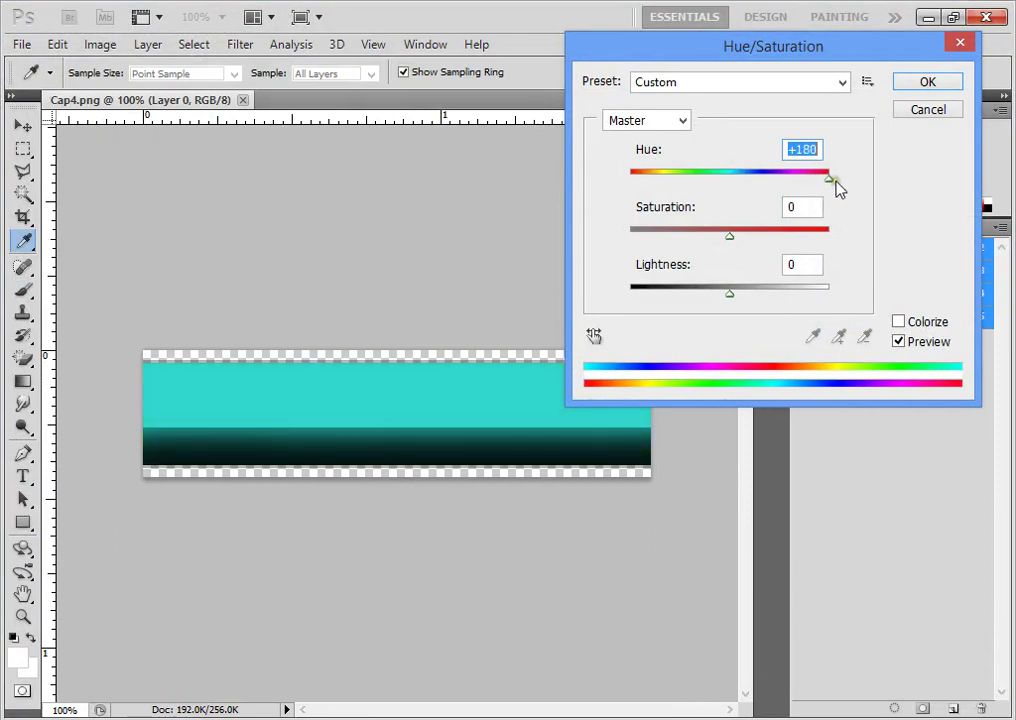
pyautogui.click(927, 81)
pyautogui.press('b')
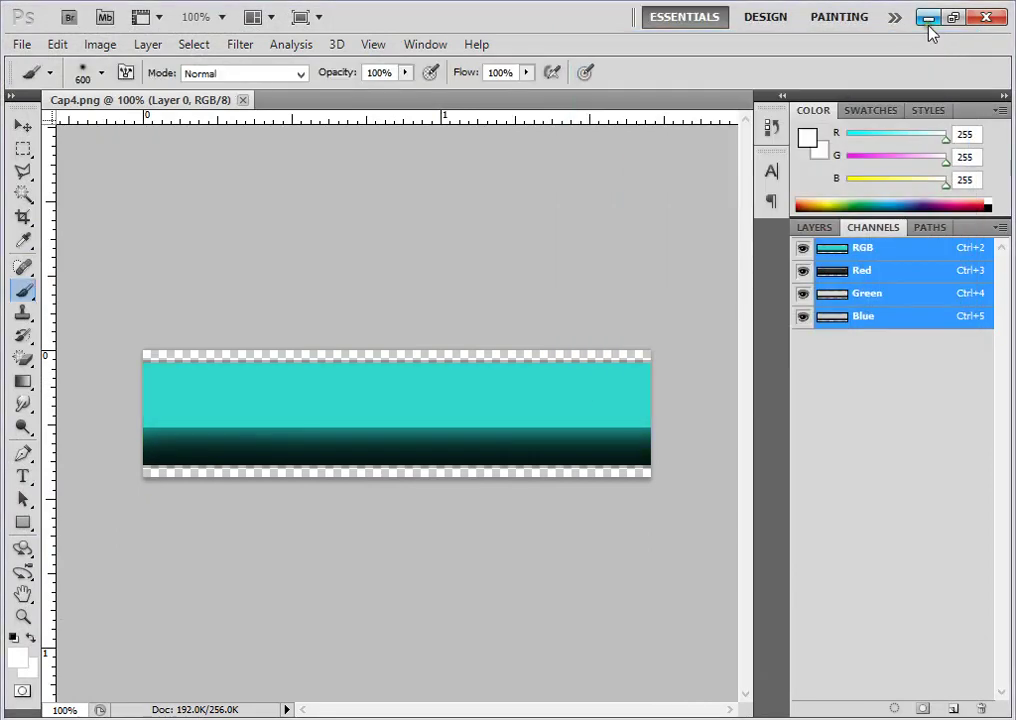
pyautogui.click(929, 27)
# Set the cap's material texture to Cap4 in Terrain Template's Terrain Editor 2D settings.
pyautogui.scroll(2, 405, 305)
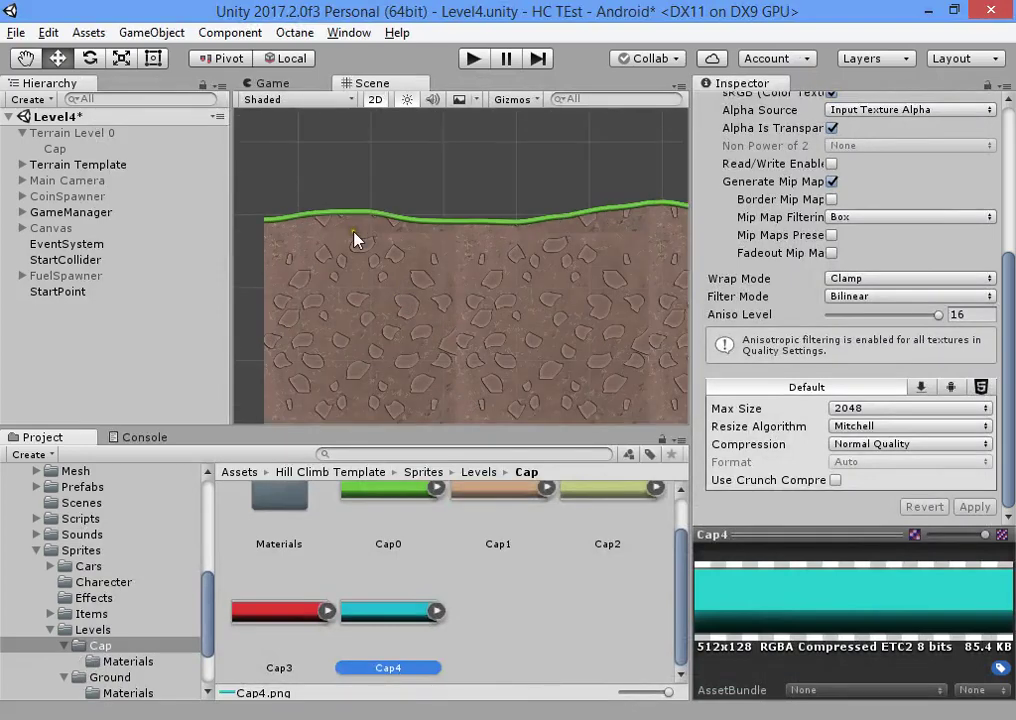
pyautogui.click(160, 164)
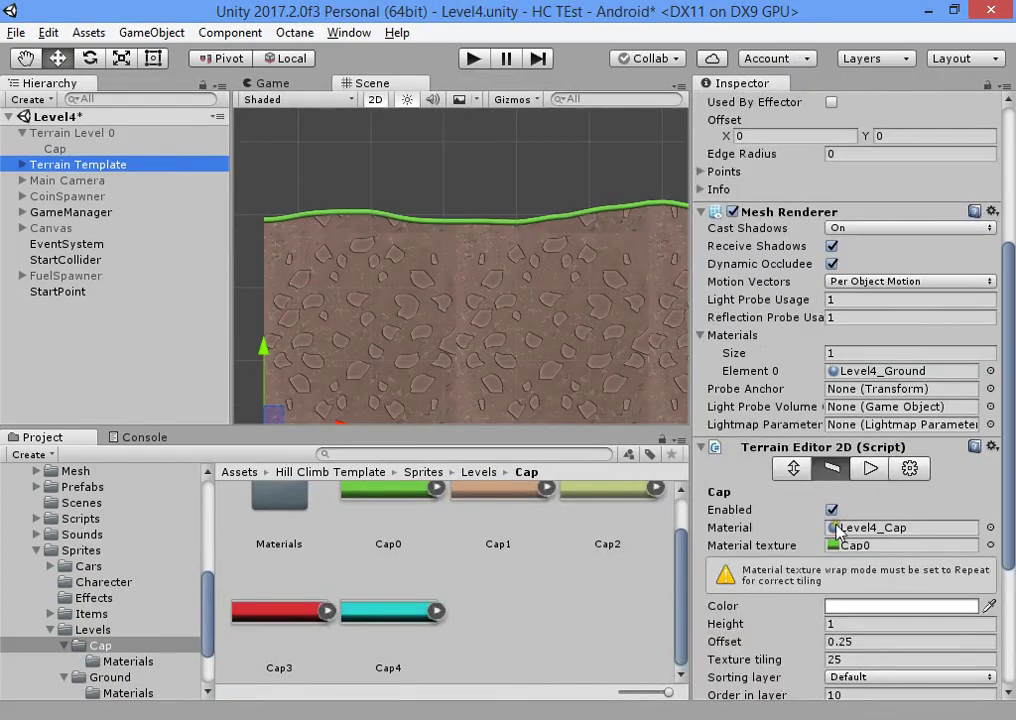
pyautogui.moveTo(410, 600); pyautogui.dragTo(840, 548)
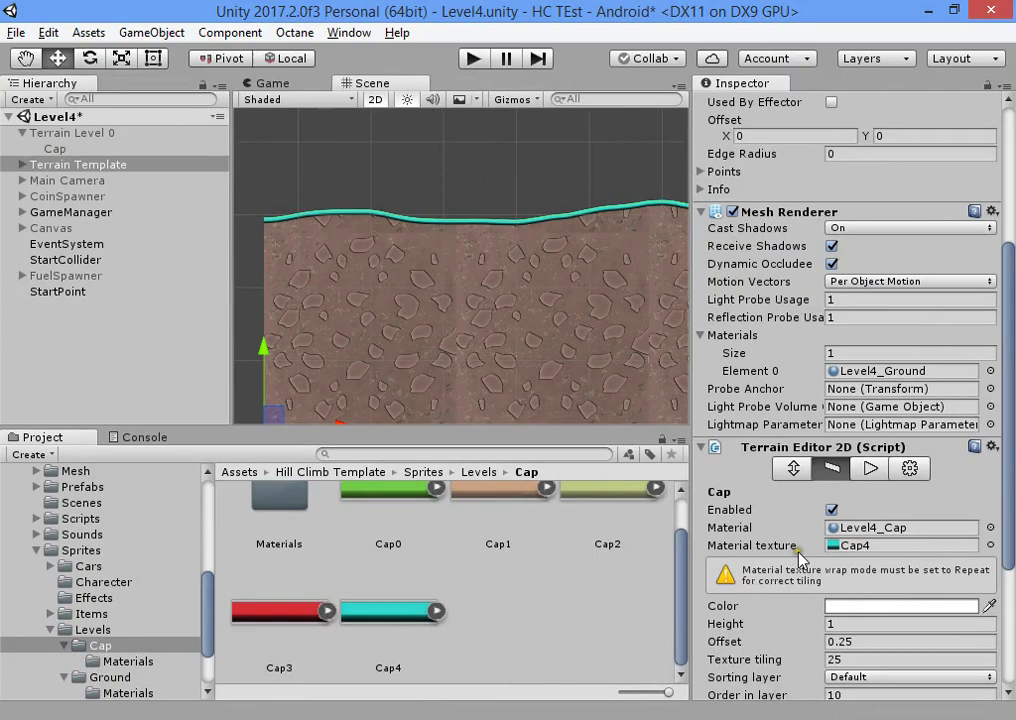
pyautogui.moveTo(517, 240); pyautogui.dragTo(502, 270, button='middle')
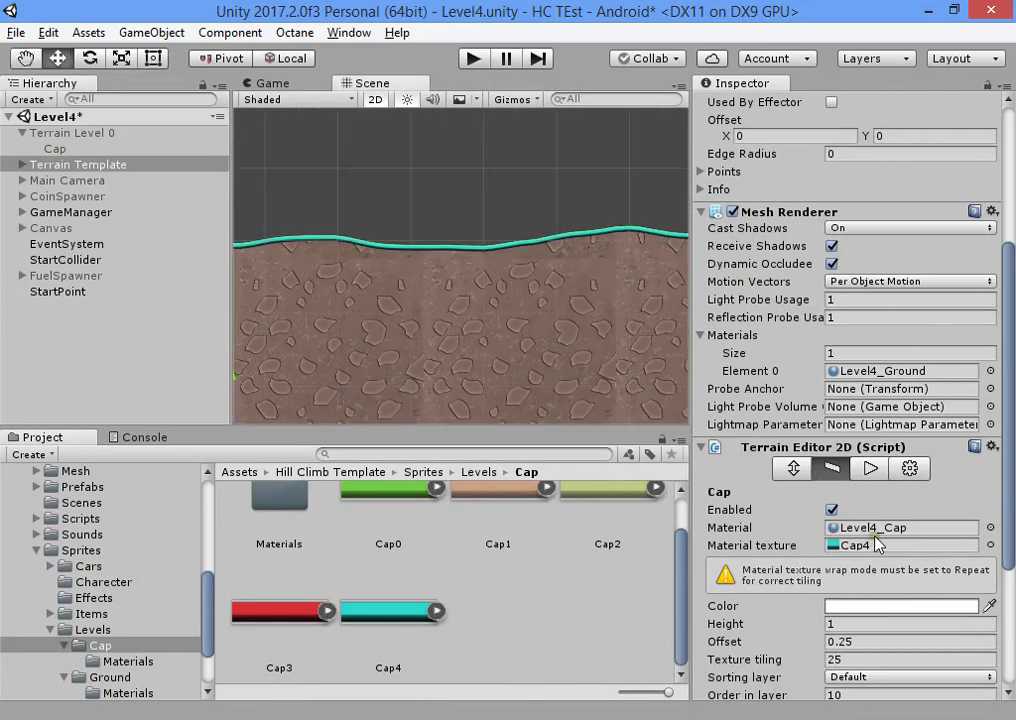
# Check which ground and cap materials and textures Terrain Template uses, and review its remaining cap settings.
pyautogui.click(886, 528)
pyautogui.click(909, 468)
pyautogui.click(880, 528)
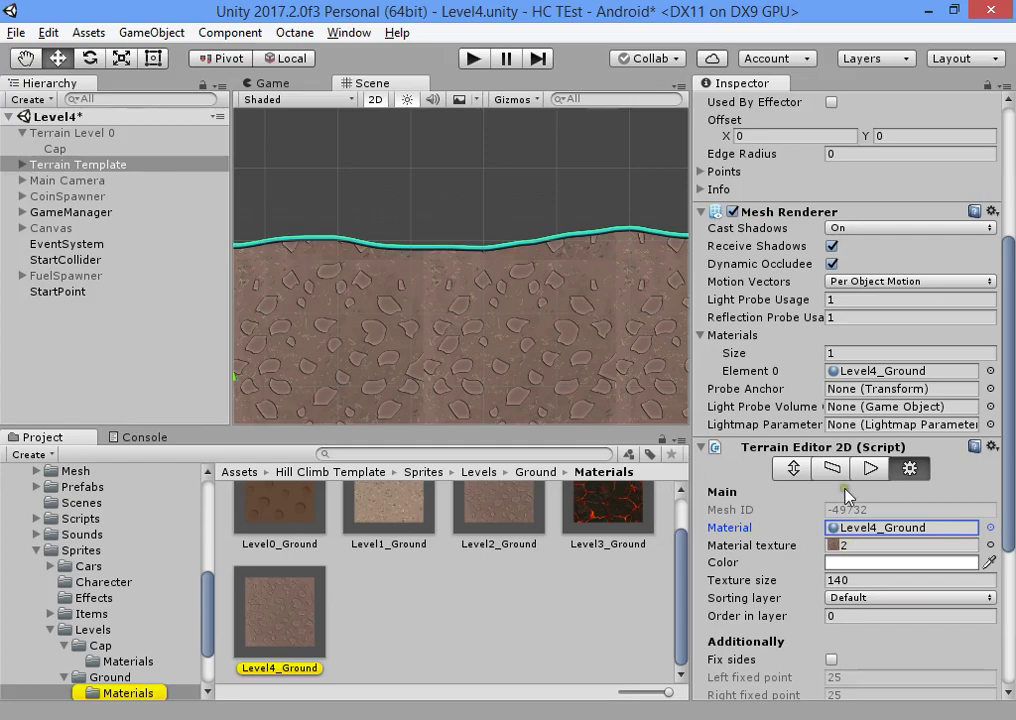
pyautogui.click(831, 468)
pyautogui.click(846, 546)
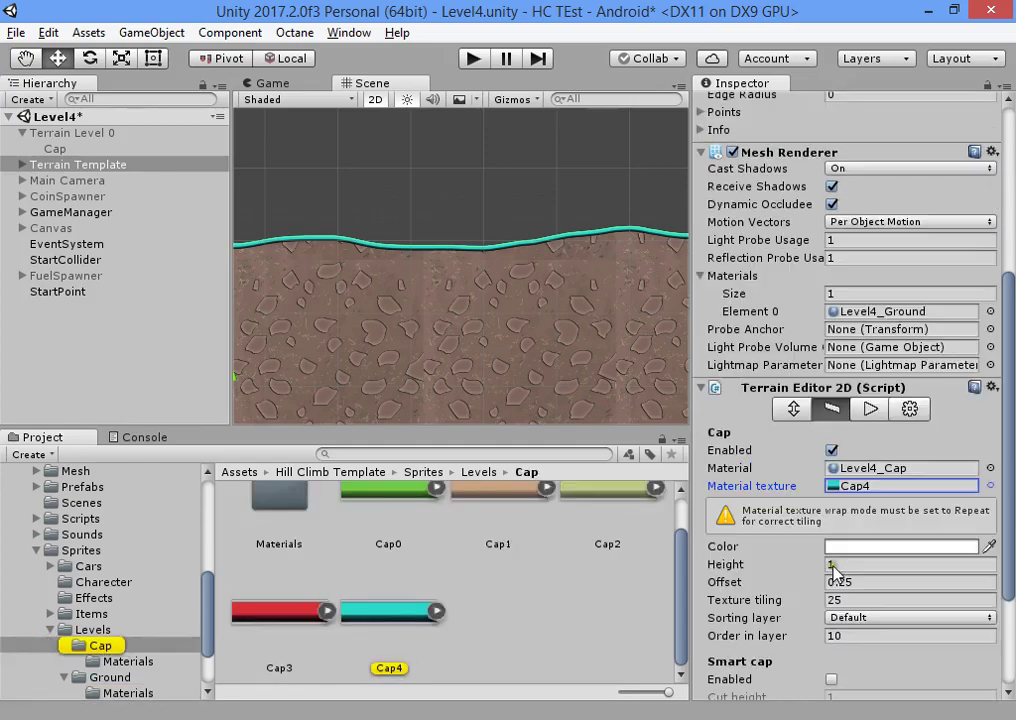
pyautogui.scroll(-3, 830, 566)
pyautogui.scroll(-1, 807, 548)
pyautogui.scroll(6, 805, 542)
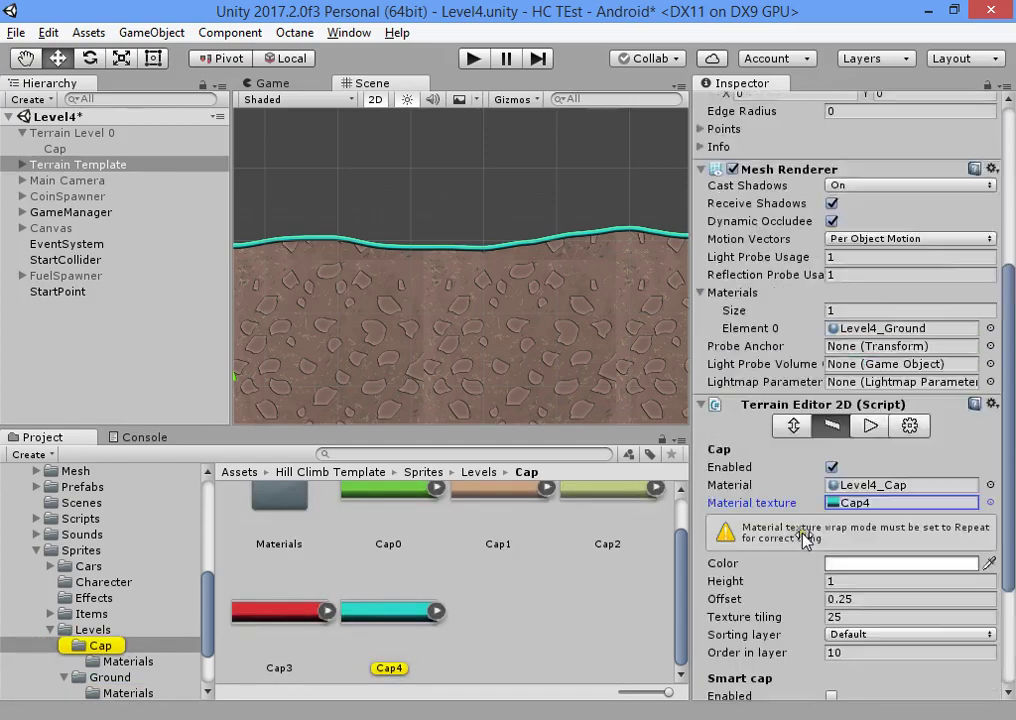
pyautogui.moveTo(319, 344); pyautogui.dragTo(590, 308, button='middle')
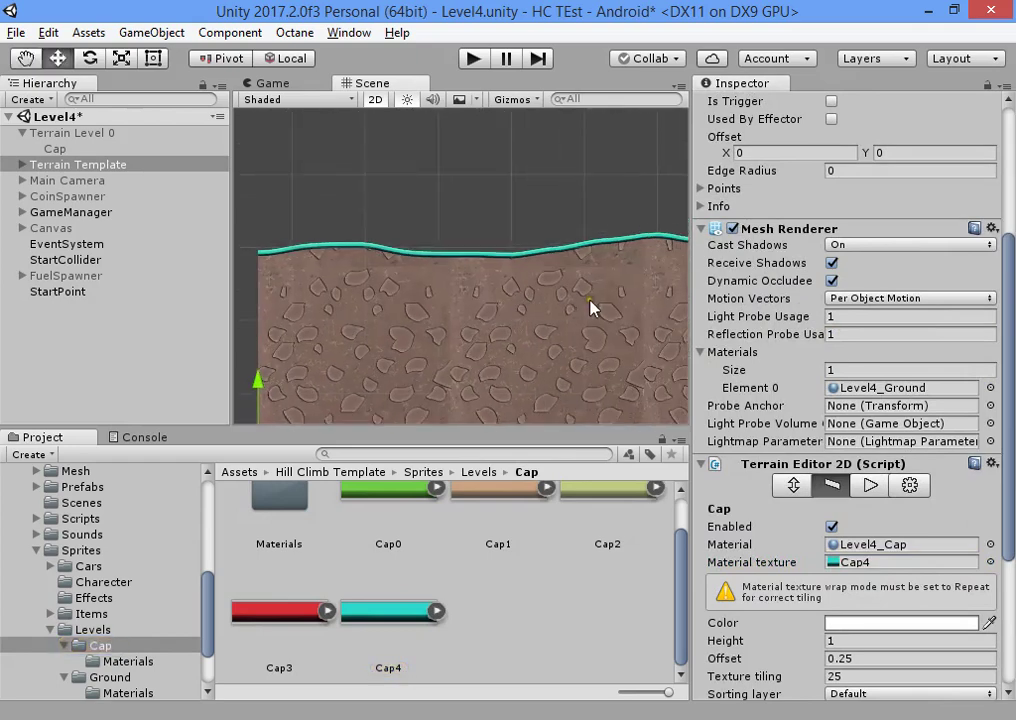
# Delete the old Terrain Level 0 object together with its Cap from the scene.
pyautogui.click(145, 132)
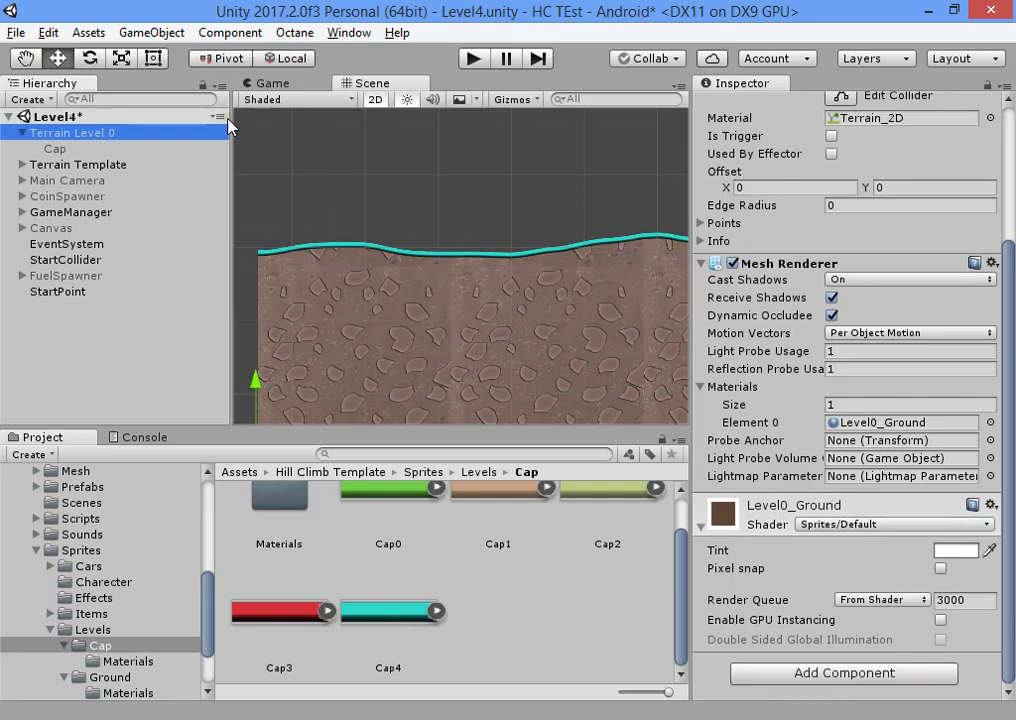
pyautogui.press('Delete')
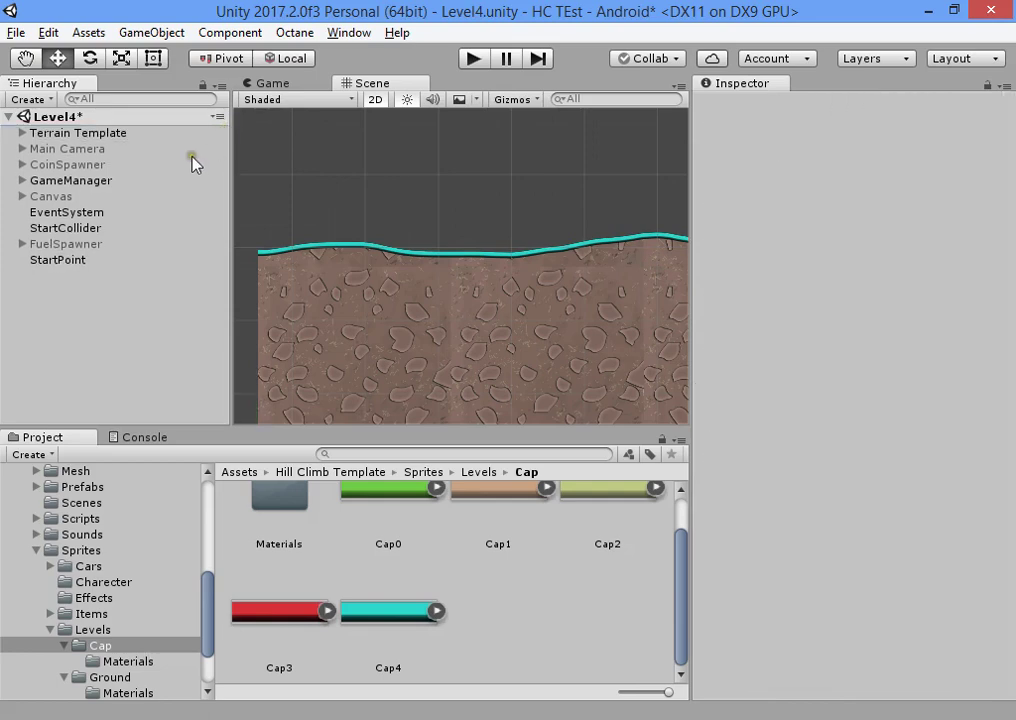
# Reactivate the Main Camera, CoinSpawner, Canvas and FuelSpawner objects together in the Level4 scene.
pyautogui.click(190, 152)
pyautogui.keyDown('ctrl'); pyautogui.click(195, 164); pyautogui.keyUp('ctrl')
pyautogui.keyDown('ctrl'); pyautogui.click(195, 197); pyautogui.keyUp('ctrl')
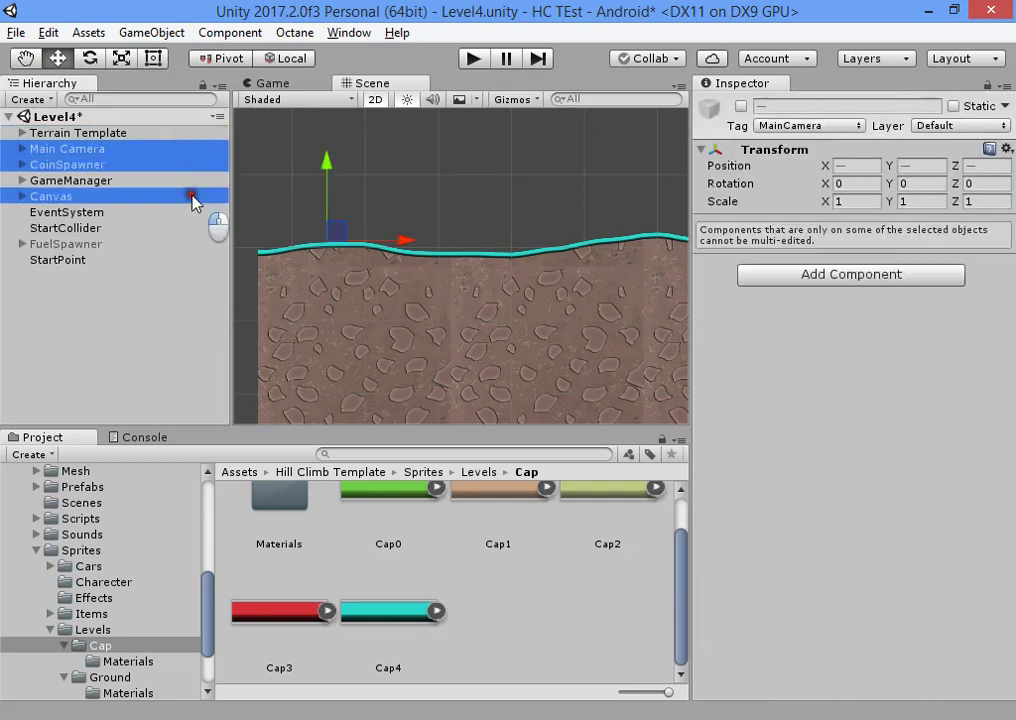
pyautogui.keyDown('ctrl'); pyautogui.click(195, 248); pyautogui.keyUp('ctrl')
pyautogui.click(741, 106)
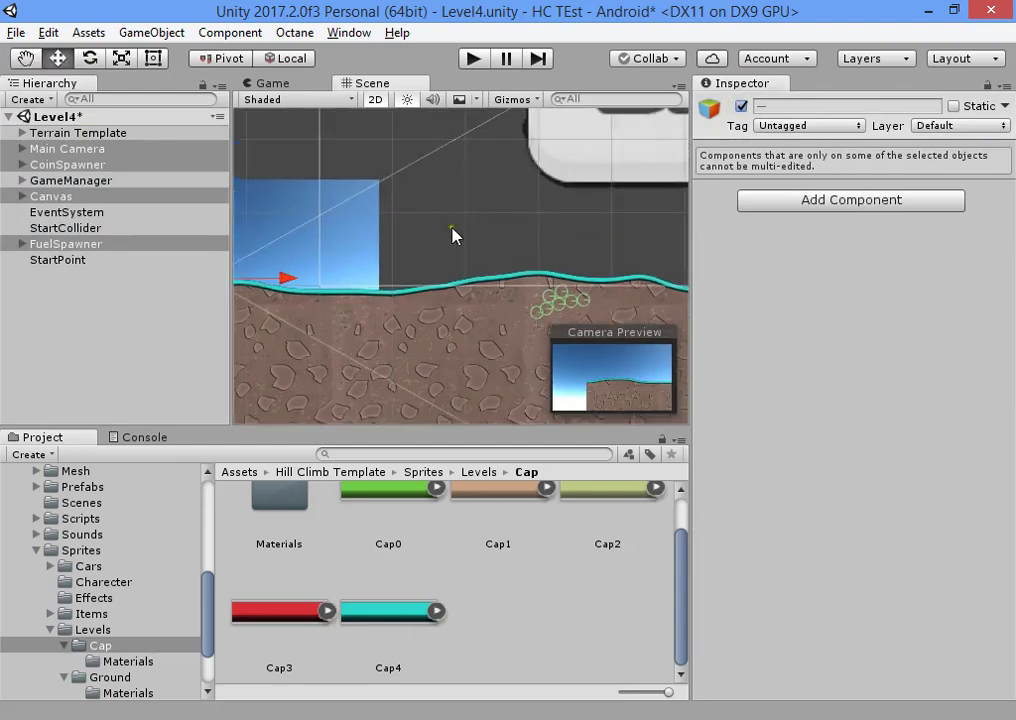
# Examine how the background, canvas controls and coin items sit relative to the start of the new terrain.
pyautogui.scroll(-8, 457, 228)
pyautogui.click(467, 229)
pyautogui.scroll(4, 506, 236)
pyautogui.moveTo(623, 243); pyautogui.dragTo(686, 205, button='middle')
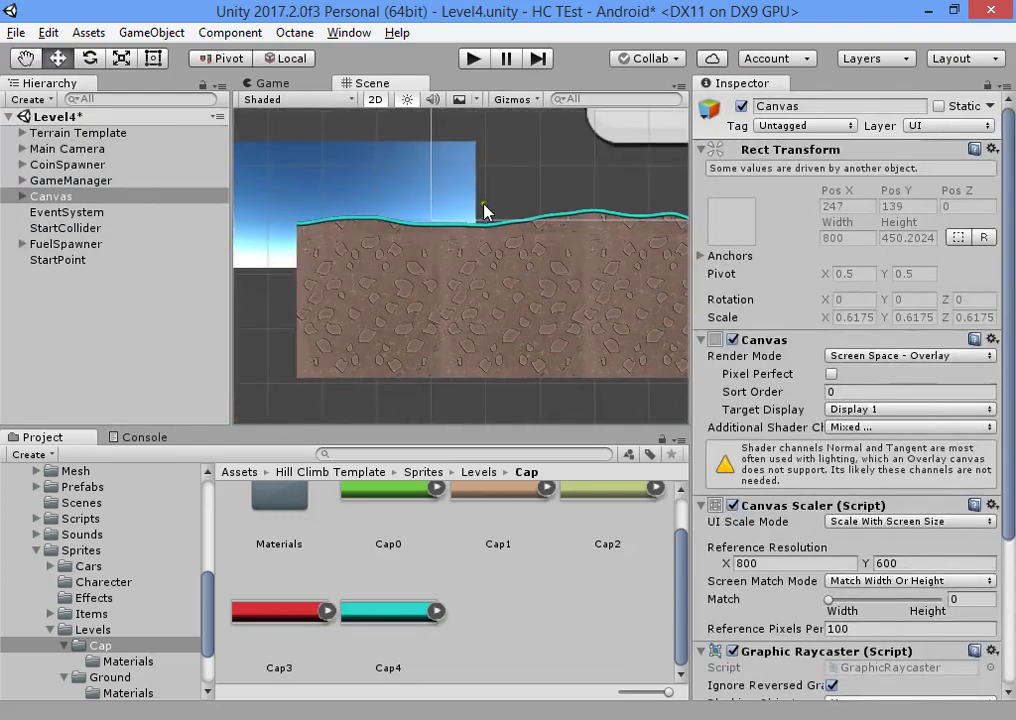
pyautogui.scroll(8, 483, 204)
pyautogui.moveTo(483, 204); pyautogui.dragTo(440, 209, button='middle')
pyautogui.moveTo(603, 238); pyautogui.dragTo(381, 249, button='middle')
pyautogui.scroll(-6, 381, 249)
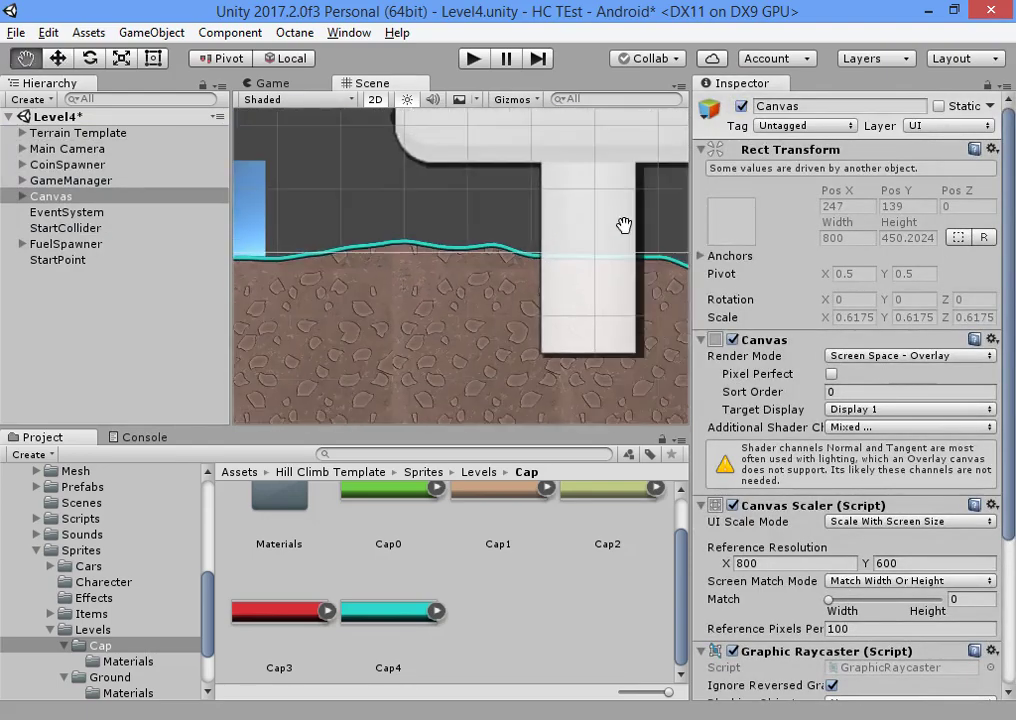
pyautogui.moveTo(624, 225); pyautogui.dragTo(318, 229, button='middle')
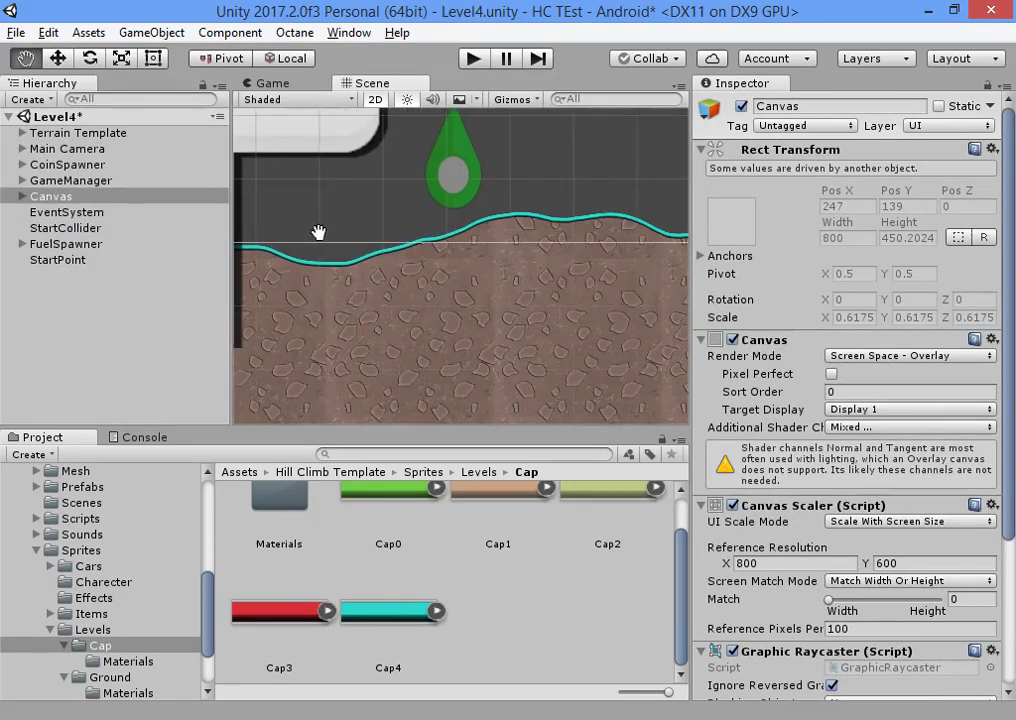
# Delete both old Items groups under CoinSpawner, keeping only its Mover child.
pyautogui.click(90, 181)
pyautogui.click(97, 166)
pyautogui.moveTo(295, 254); pyautogui.dragTo(554, 258, button='middle')
pyautogui.click(22, 165)
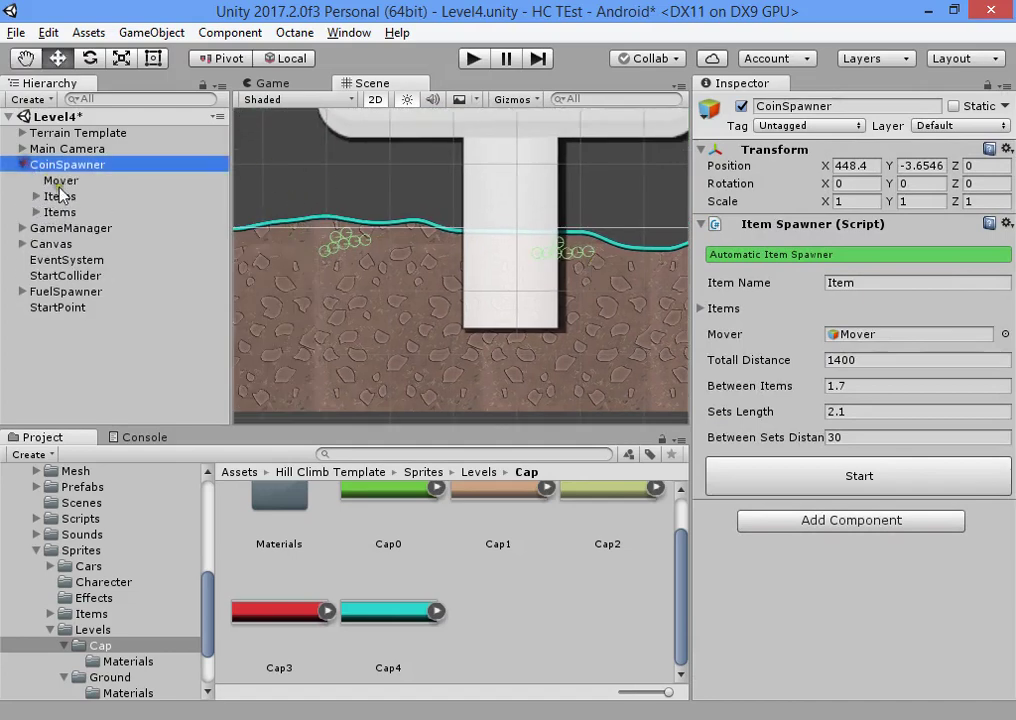
pyautogui.click(60, 197)
pyautogui.keyDown('ctrl'); pyautogui.click(90, 213); pyautogui.keyUp('ctrl')
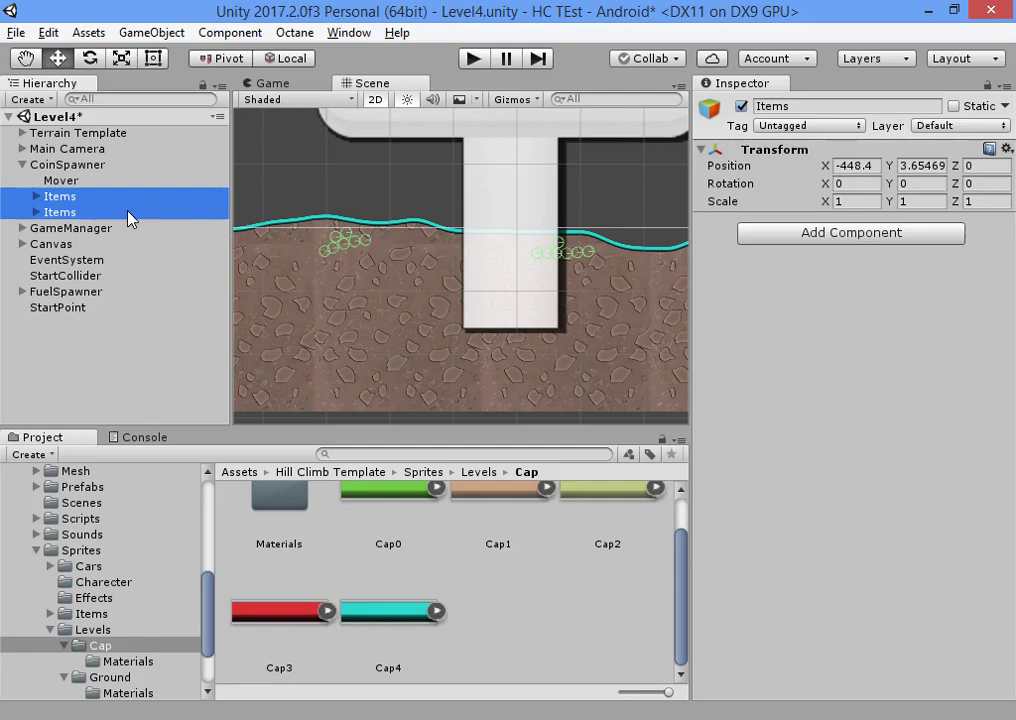
pyautogui.press('Delete')
# Bring CoinSpawner's Mover into view and place it above the terrain's start, at about X -451.8, Y 75.3.
pyautogui.doubleClick(70, 164)
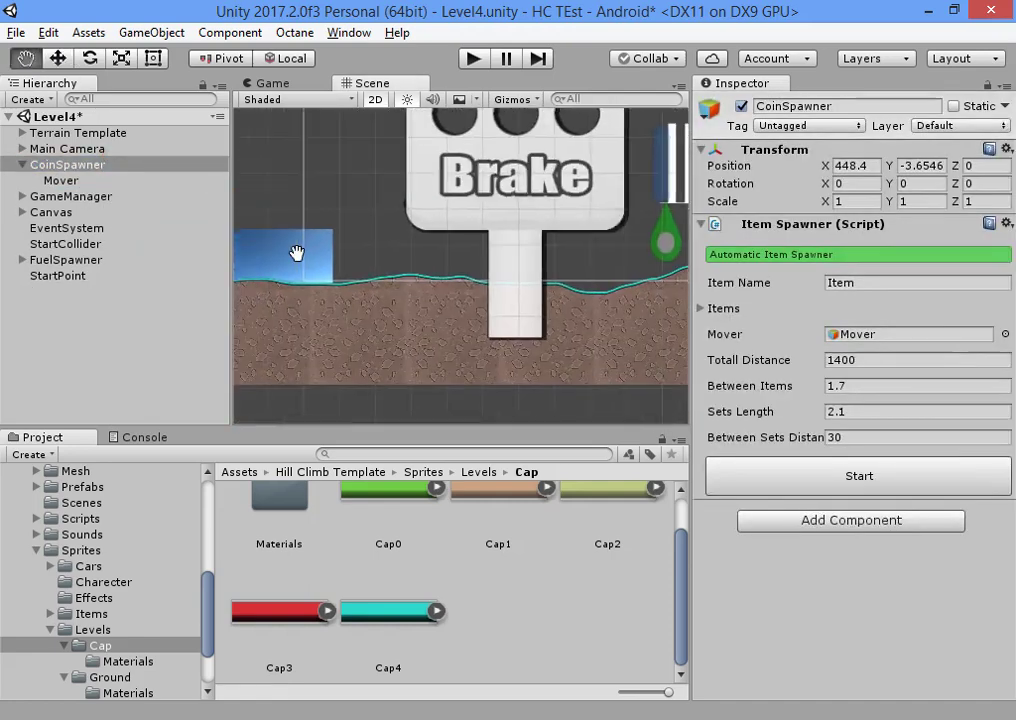
pyautogui.click(105, 180)
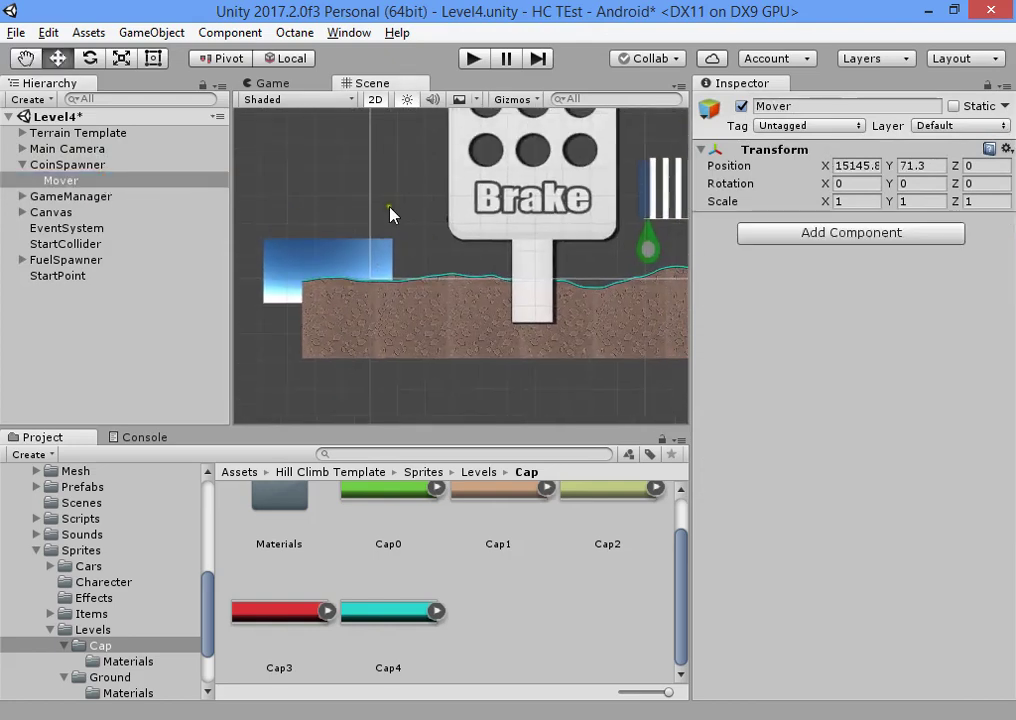
pyautogui.hotkey('ctrl', 'alt', 'f')
pyautogui.press('w')
pyautogui.moveTo(476, 259); pyautogui.dragTo(378, 146)
pyautogui.scroll(-6, 436, 193)
pyautogui.moveTo(436, 193); pyautogui.dragTo(415, 255, button='middle')
pyautogui.moveTo(486, 270)
pyautogui.mouseDown(button='middle')
pyautogui.moveTo(229, 255)
pyautogui.moveTo(480, 283)
pyautogui.mouseUp(button='middle')
pyautogui.scroll(1, 480, 283)
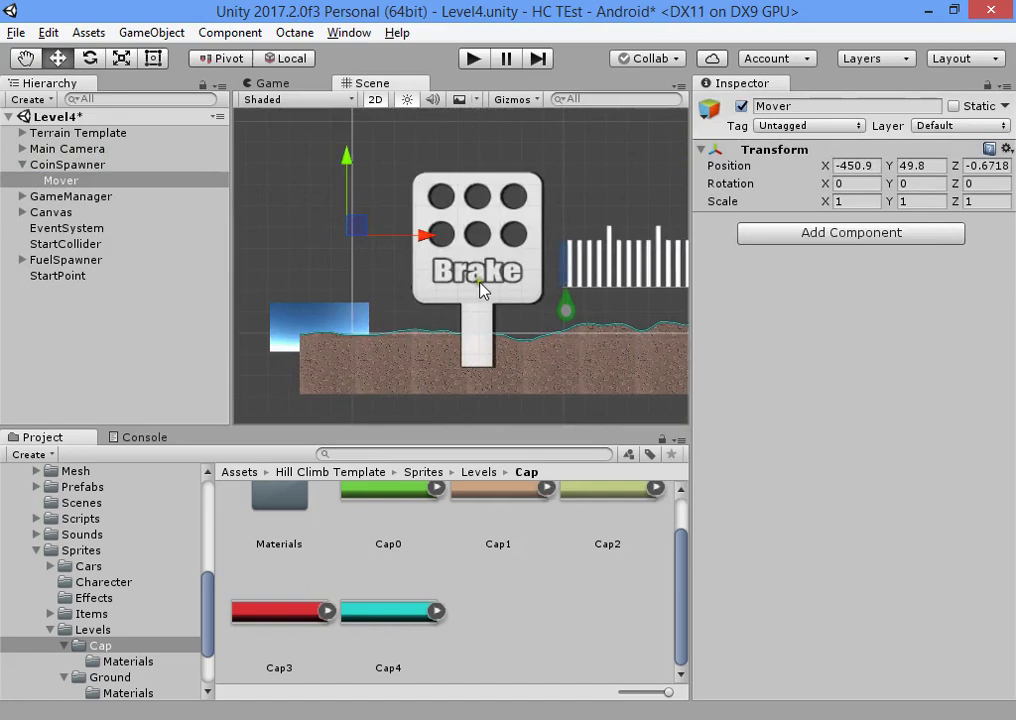
pyautogui.moveTo(362, 235); pyautogui.dragTo(361, 182)
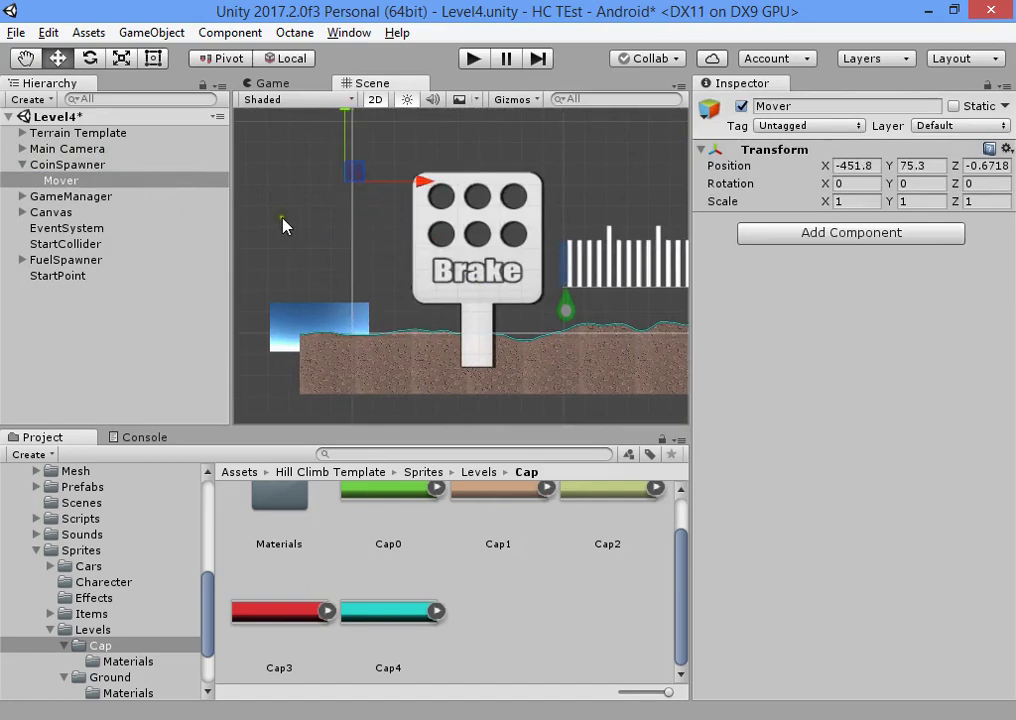
# Shift the Mover along the terrain and back, placing it above the start at about X -449.9, Y 86.1.
pyautogui.moveTo(283, 225); pyautogui.dragTo(169, 238, button='middle')
pyautogui.moveTo(302, 192); pyautogui.dragTo(421, 207)
pyautogui.moveTo(587, 338); pyautogui.dragTo(367, 307, button='middle')
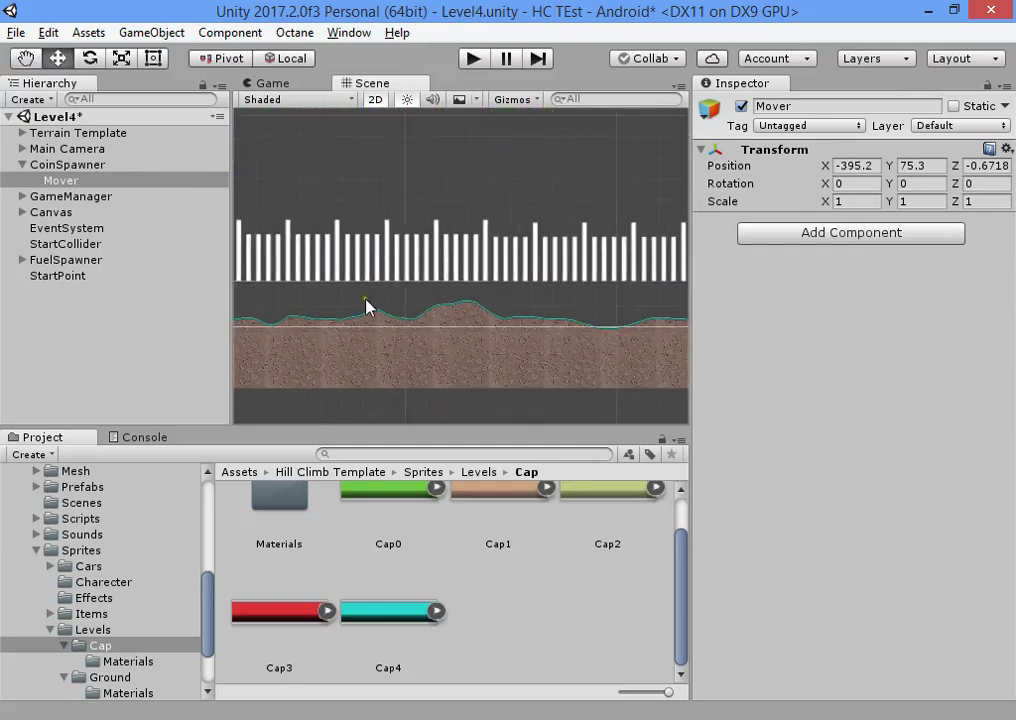
pyautogui.moveTo(458, 298); pyautogui.dragTo(680, 325, button='middle')
pyautogui.moveTo(417, 295); pyautogui.dragTo(639, 295, button='middle')
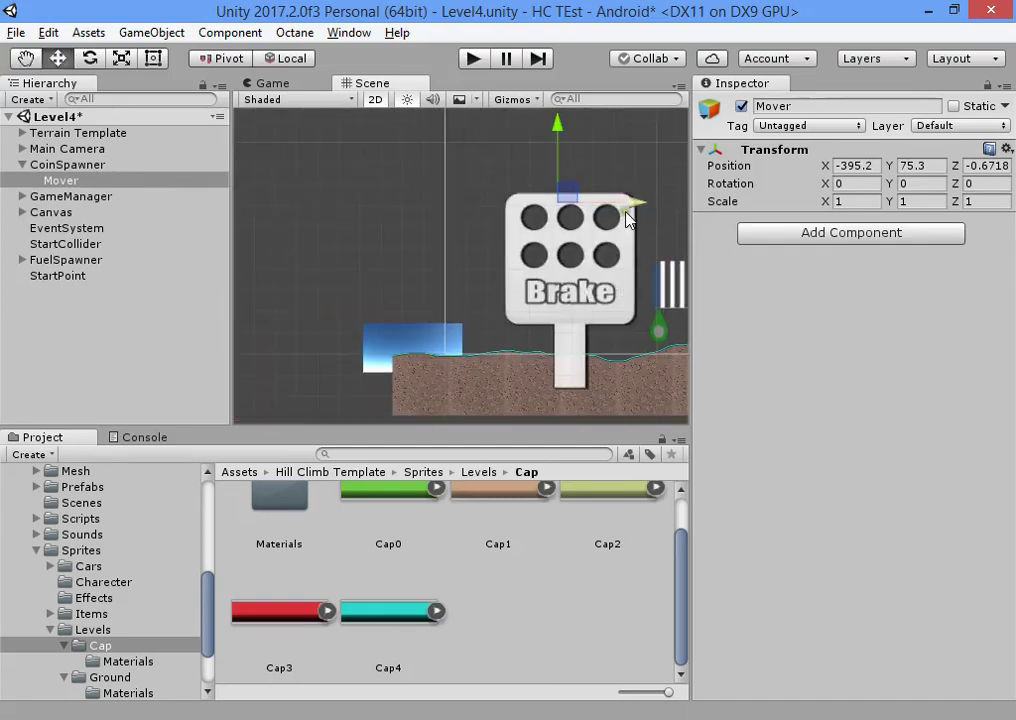
pyautogui.moveTo(626, 207); pyautogui.dragTo(456, 167)
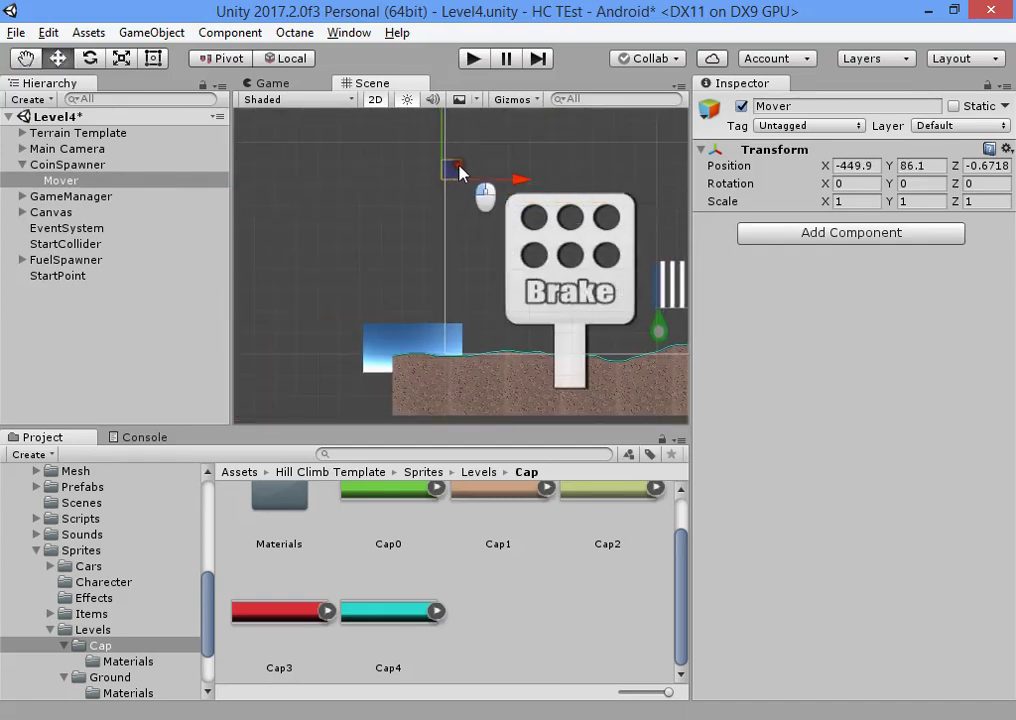
pyautogui.moveTo(499, 223); pyautogui.dragTo(348, 202, button='middle')
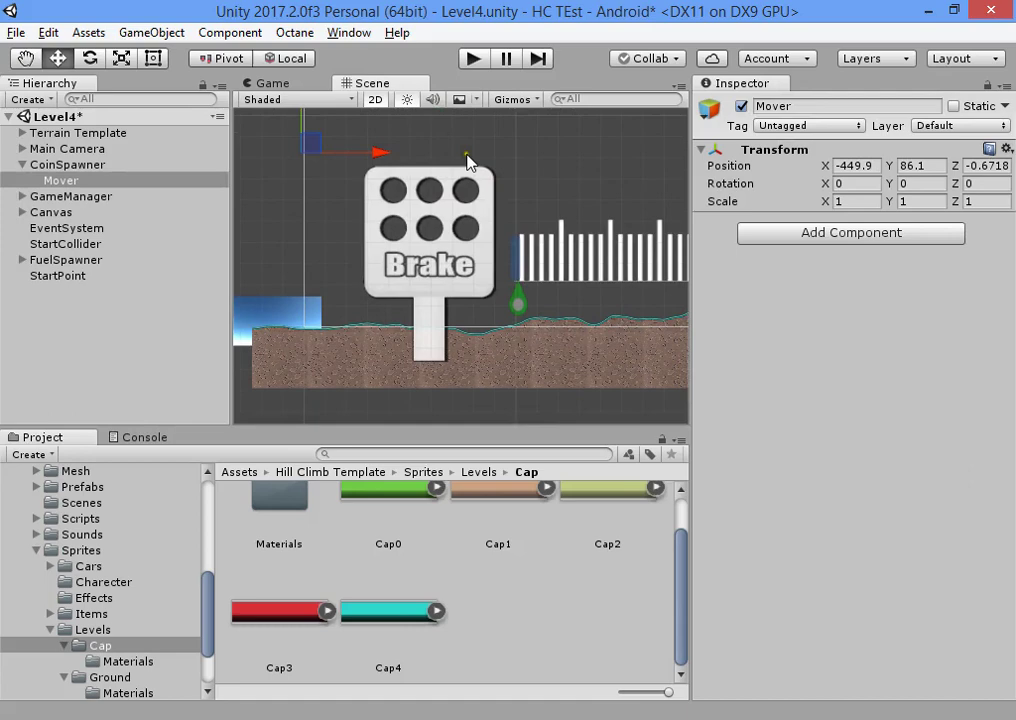
# Expand the Items list in CoinSpawner's Item Spawner and locate its assigned coin prefabs in the project.
pyautogui.click(70, 165)
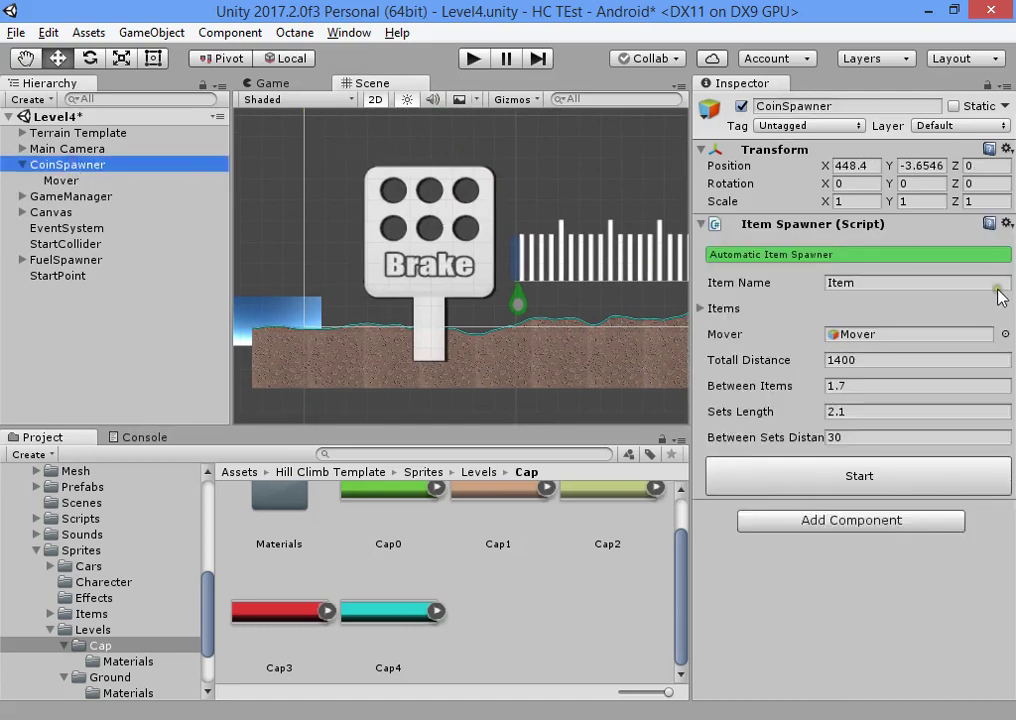
pyautogui.click(730, 309)
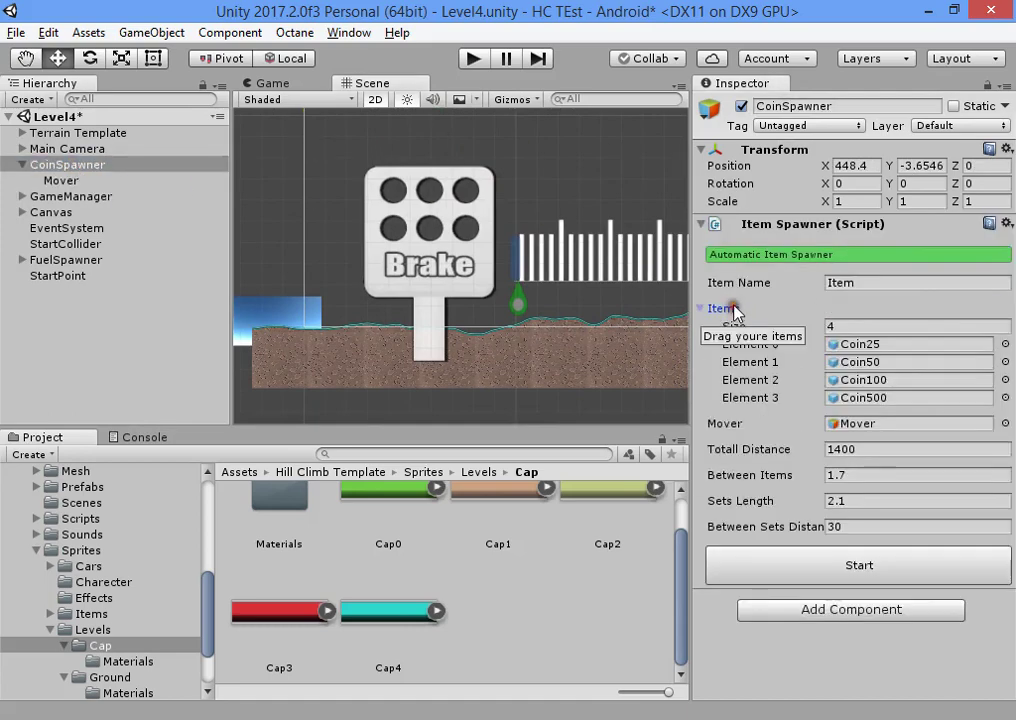
pyautogui.click(866, 361)
pyautogui.click(868, 380)
pyautogui.click(872, 398)
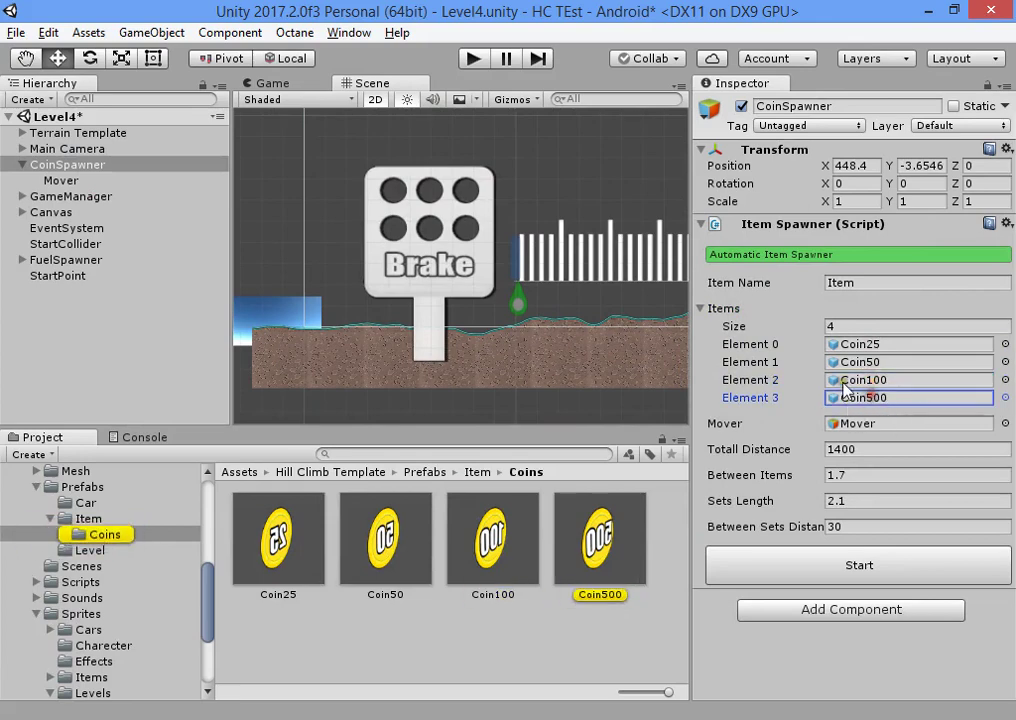
# Inspect the Coin25 prefab's collider, score and sprite, and compare its score with the Coin50 prefab's.
pyautogui.click(310, 538)
pyautogui.scroll(-5, 810, 397)
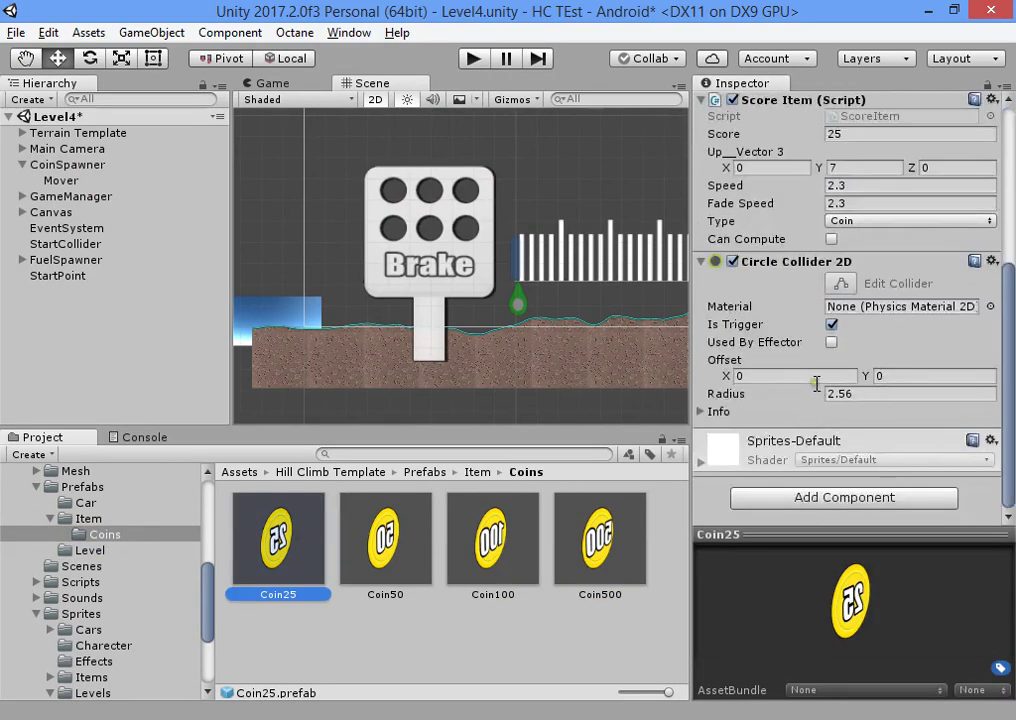
pyautogui.click(717, 412)
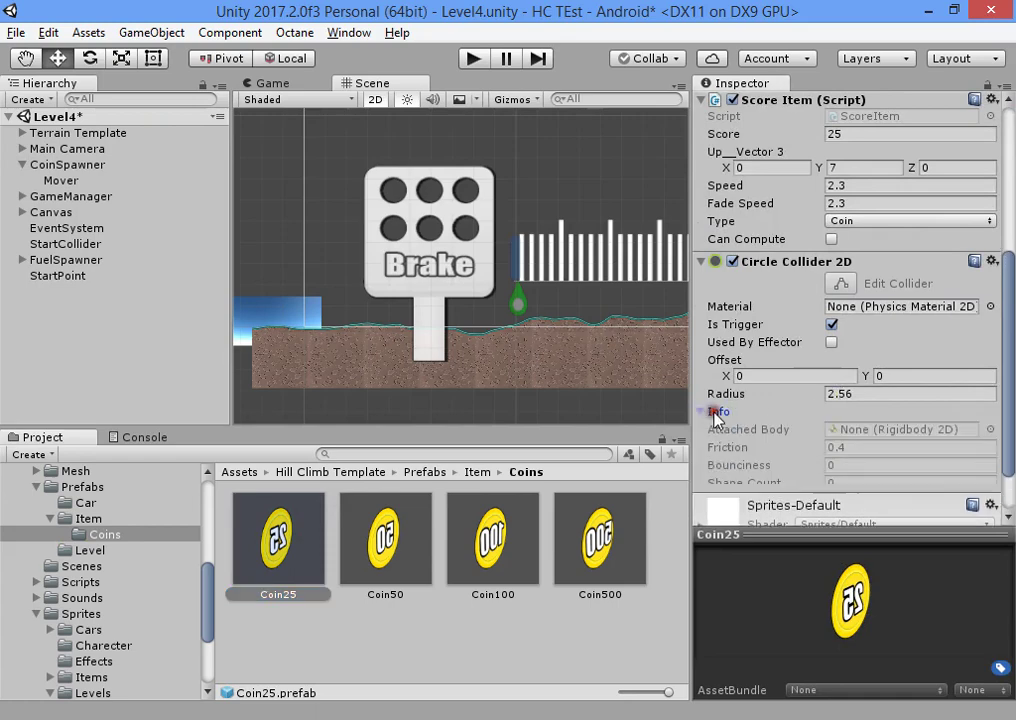
pyautogui.click(718, 410)
pyautogui.scroll(5, 745, 330)
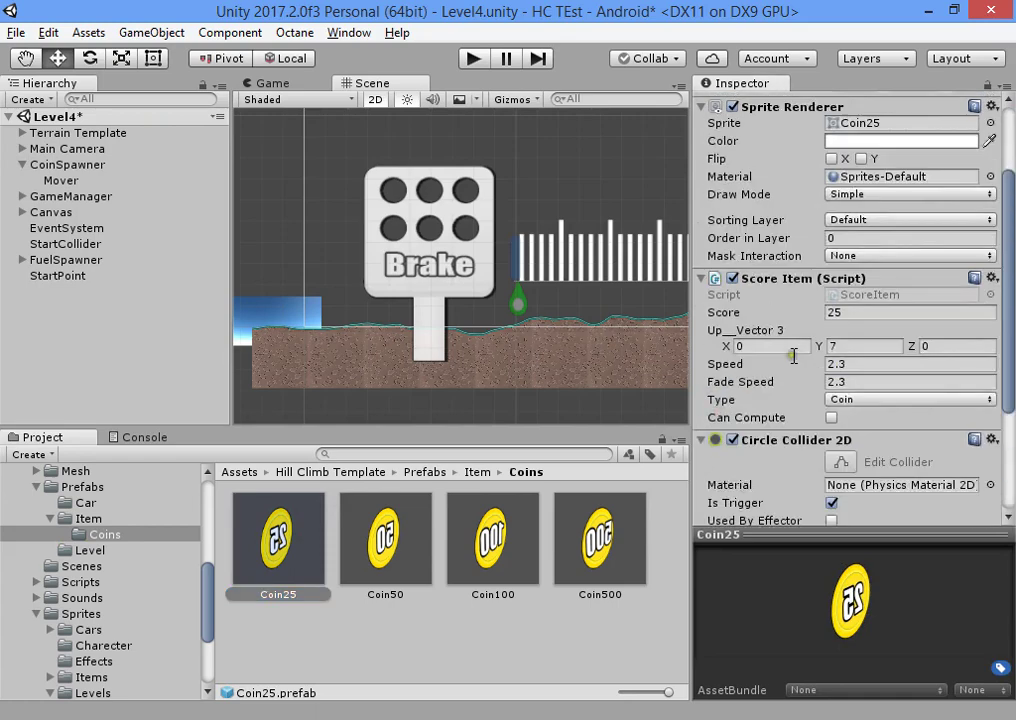
pyautogui.click(854, 311)
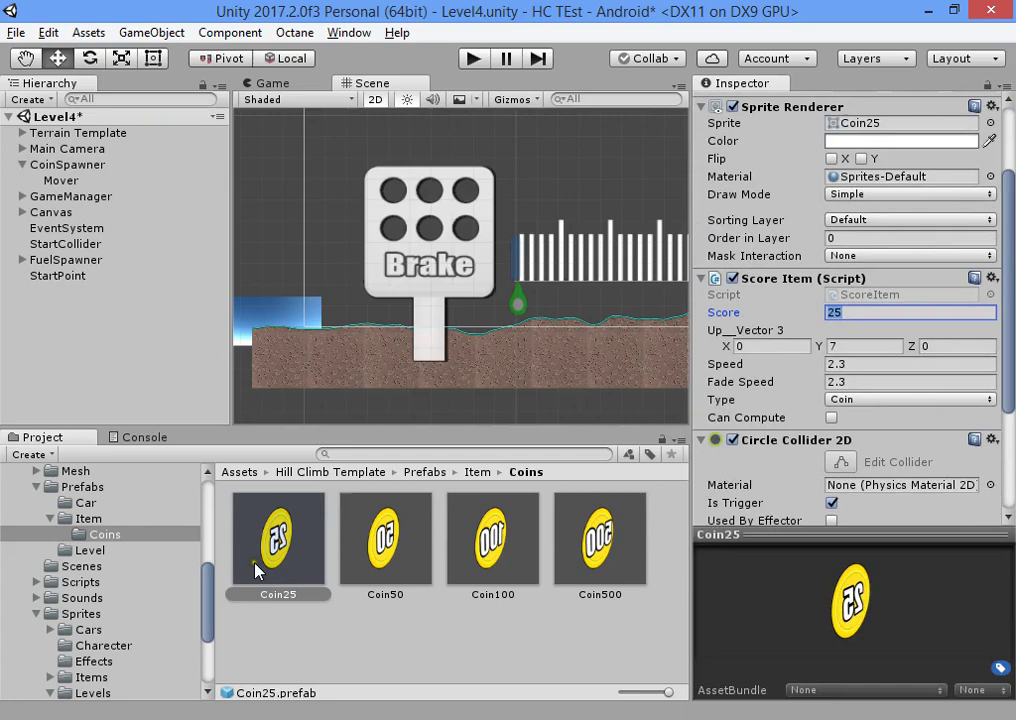
pyautogui.click(425, 548)
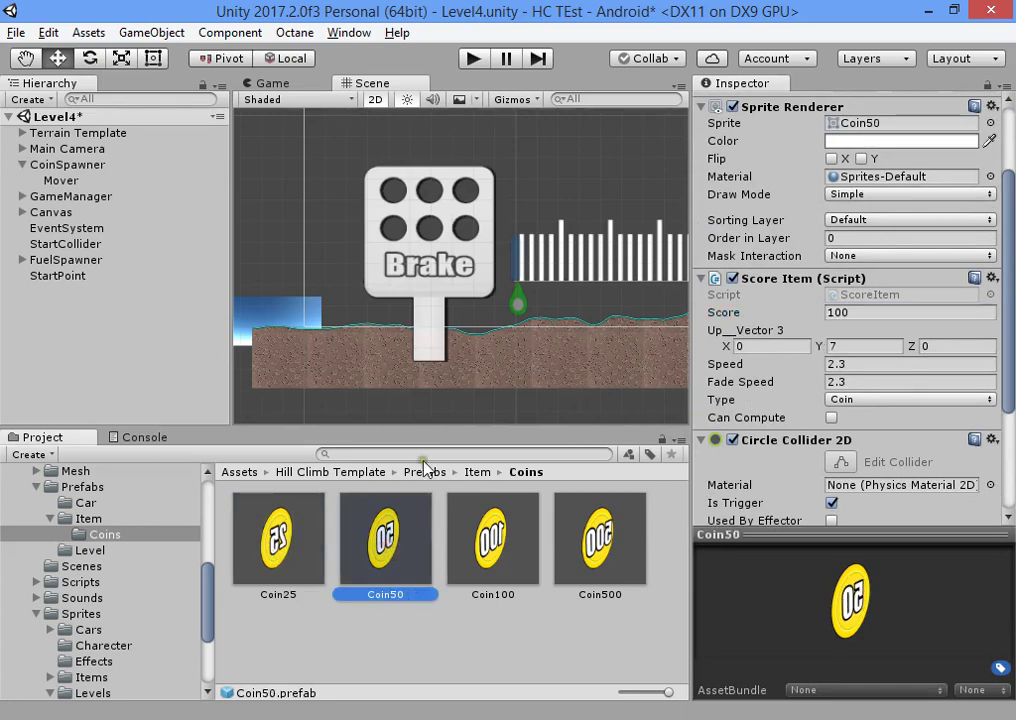
pyautogui.click(300, 530)
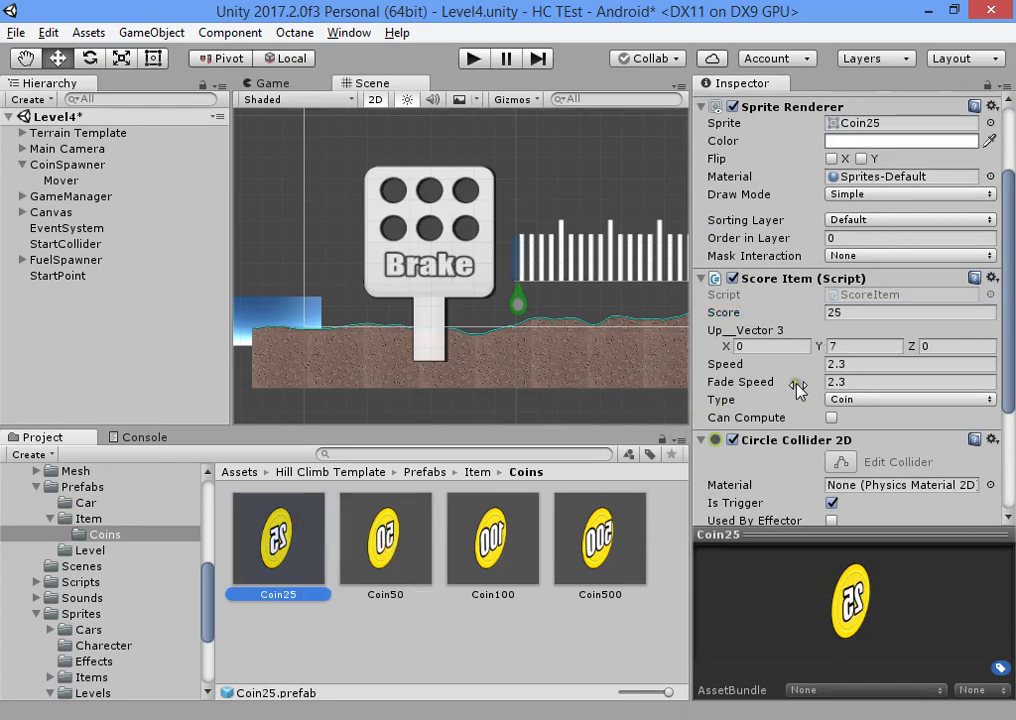
pyautogui.scroll(3, 782, 408)
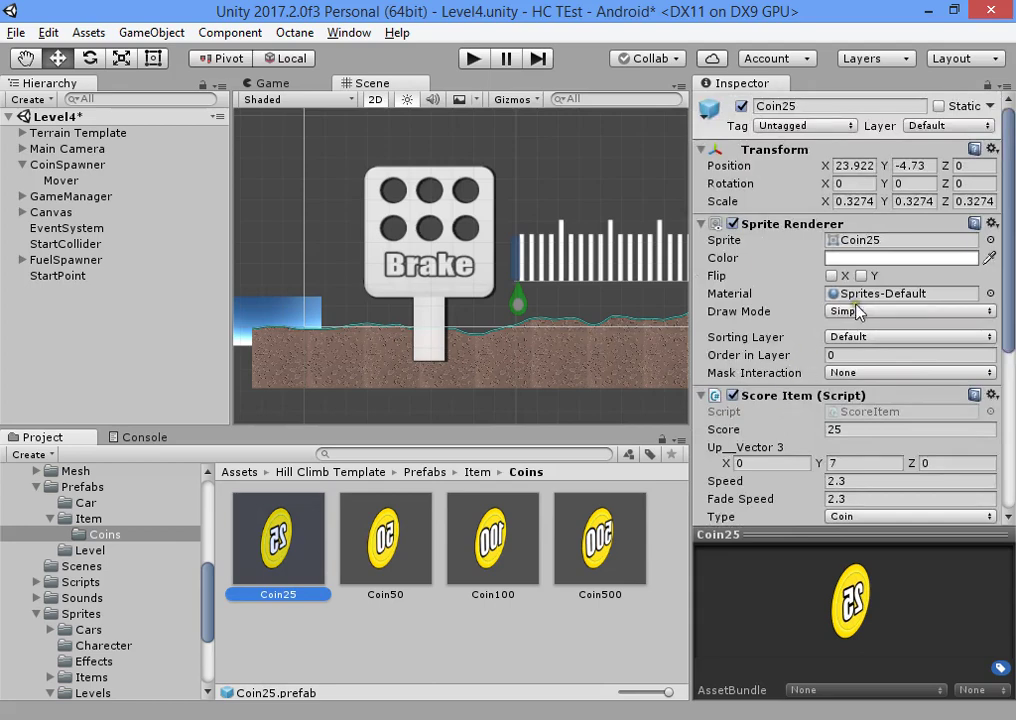
pyautogui.click(863, 245)
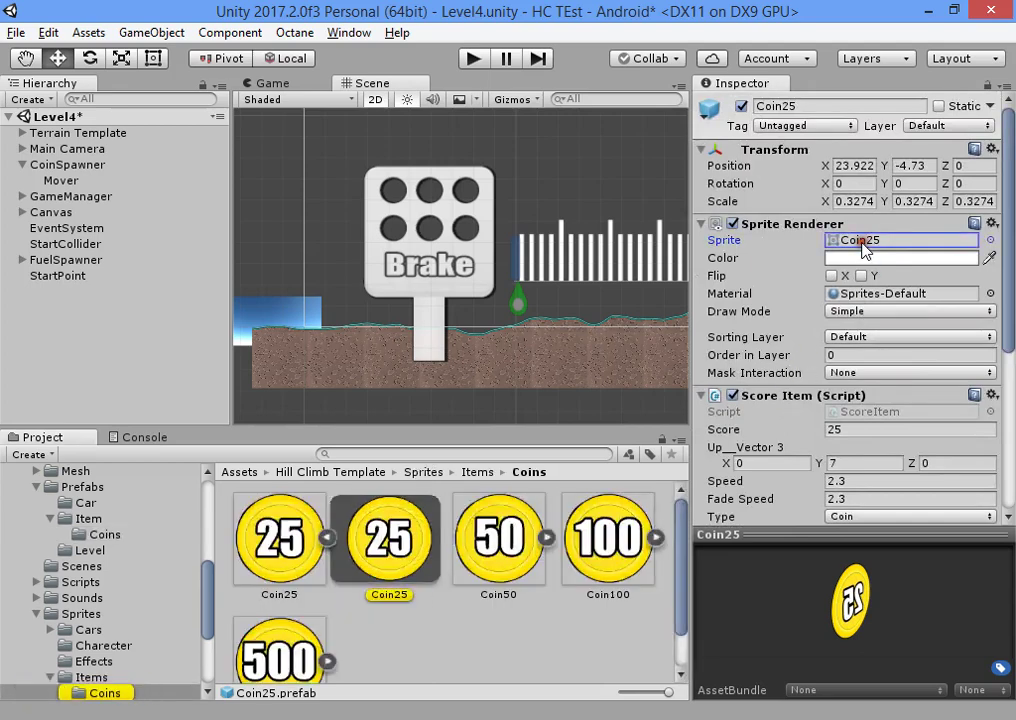
pyautogui.click(326, 538)
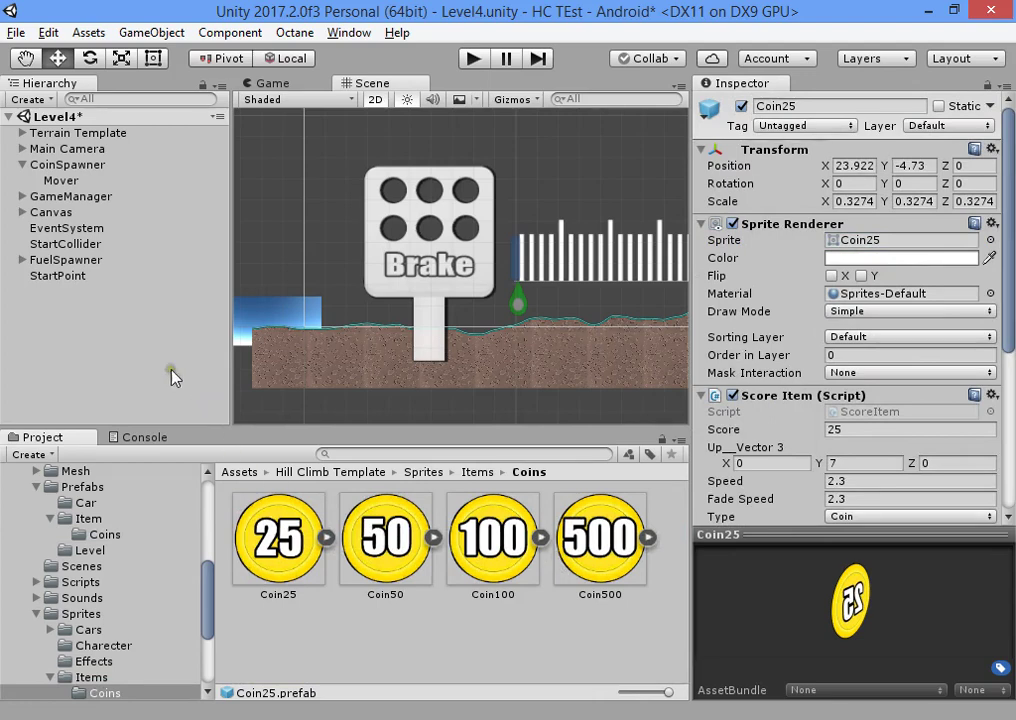
# Check again which coin prefab each element of CoinSpawner's Items list uses, and collapse the list.
pyautogui.click(62, 180)
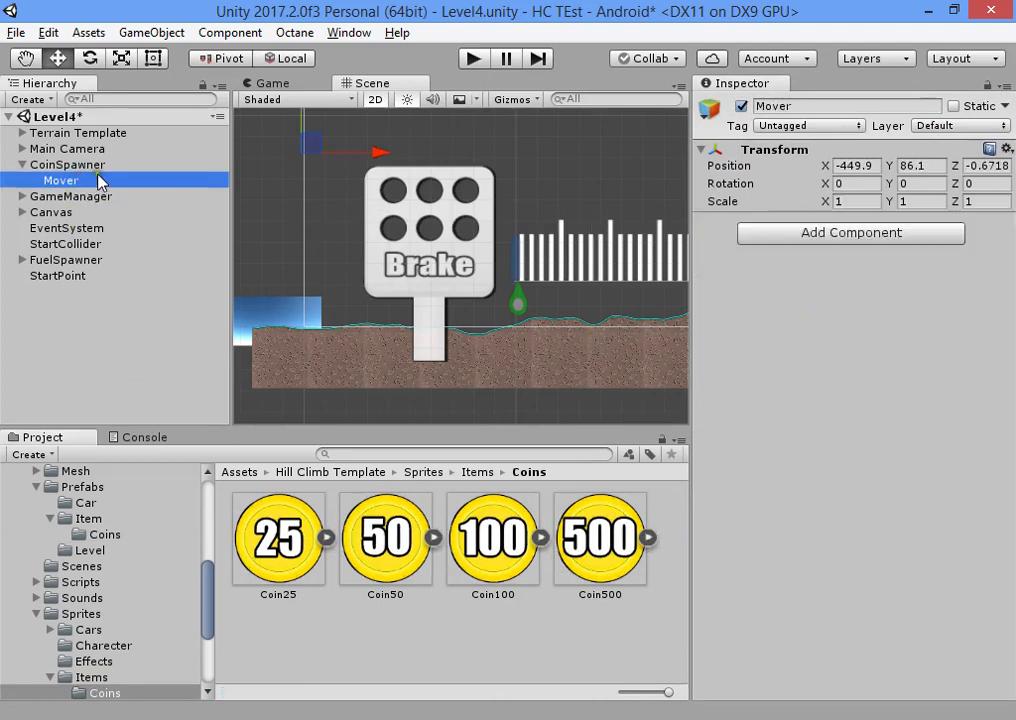
pyautogui.click(67, 164)
pyautogui.click(860, 344)
pyautogui.click(860, 362)
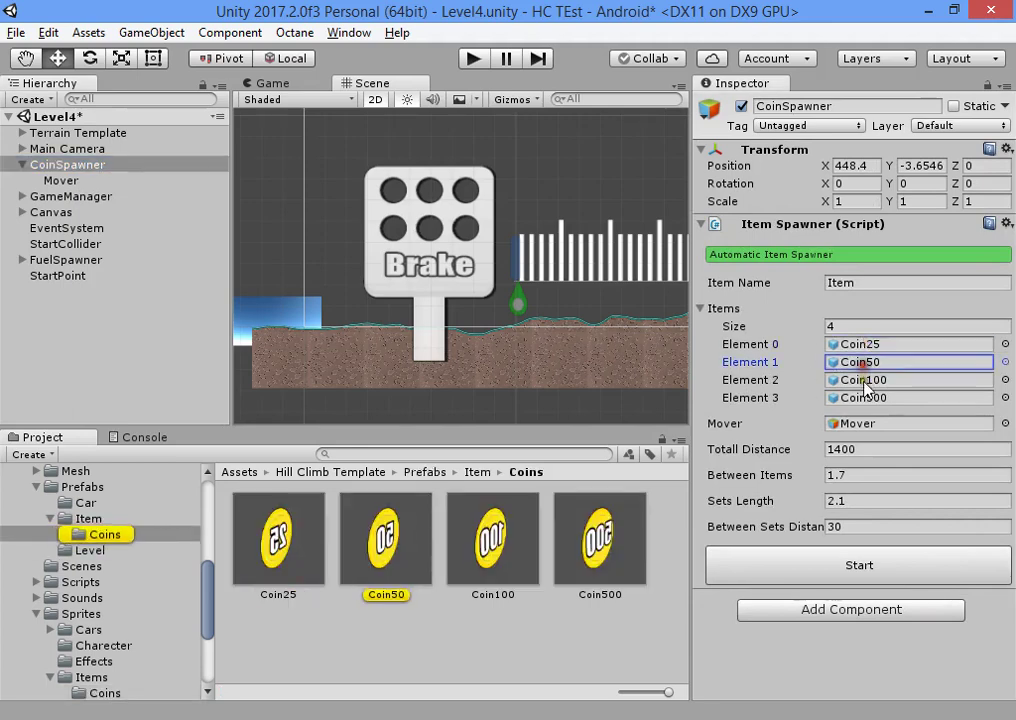
pyautogui.click(862, 380)
pyautogui.click(862, 397)
pyautogui.click(862, 380)
pyautogui.click(855, 344)
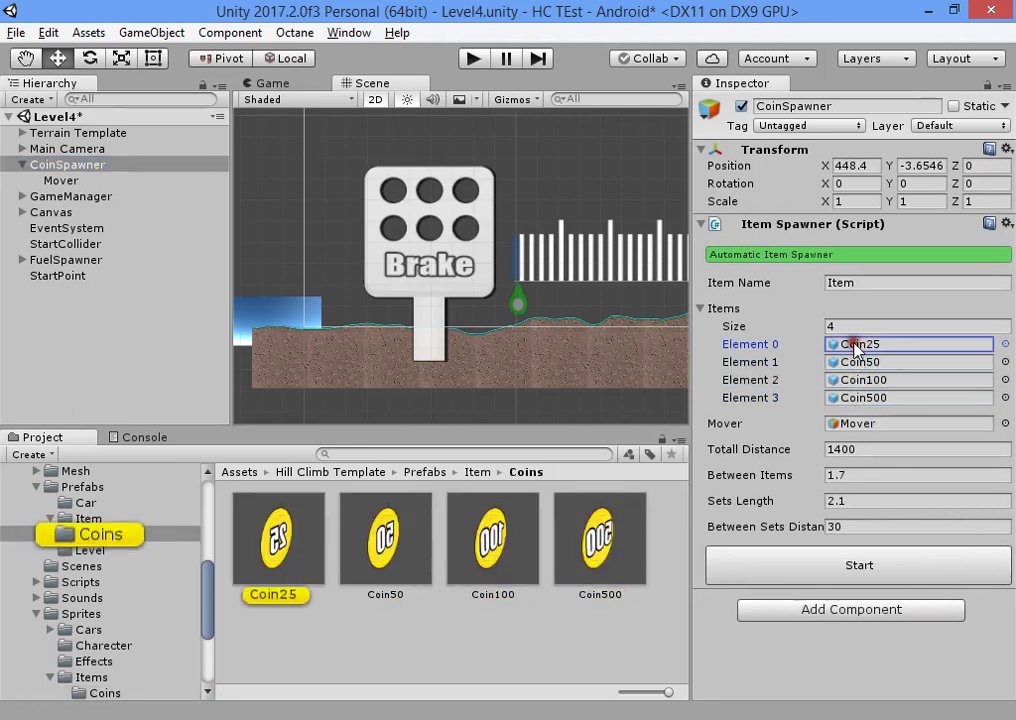
pyautogui.click(711, 310)
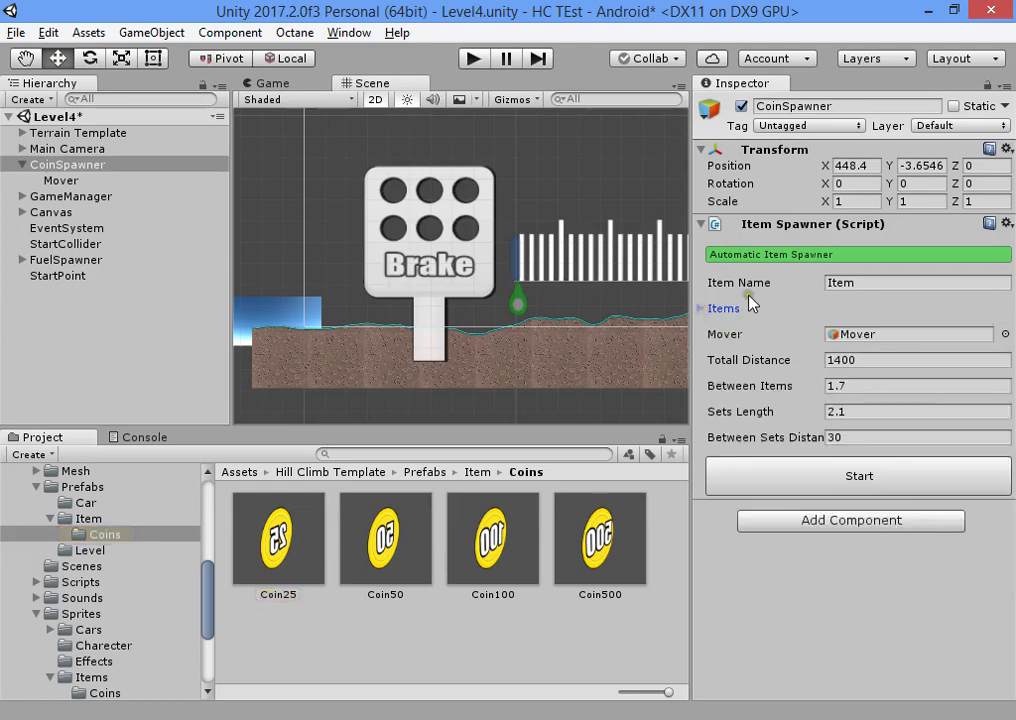
# Set CoinSpawner's item name to Coin and check its assigned Mover against the terrain's start.
pyautogui.click(855, 287)
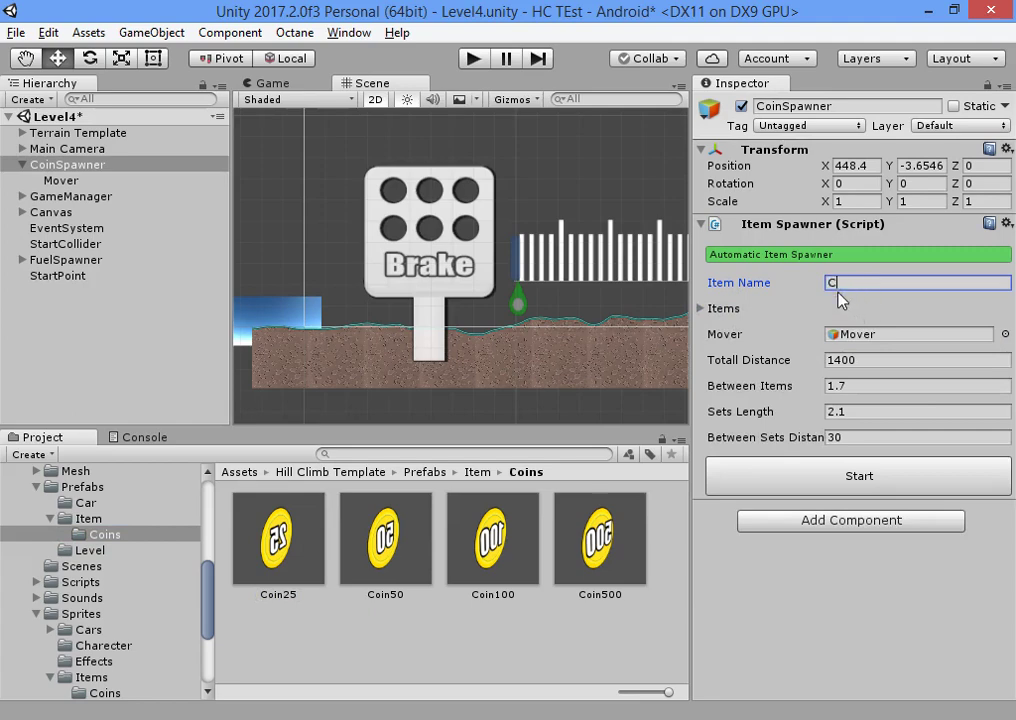
pyautogui.write('Coins')
pyautogui.click(855, 336)
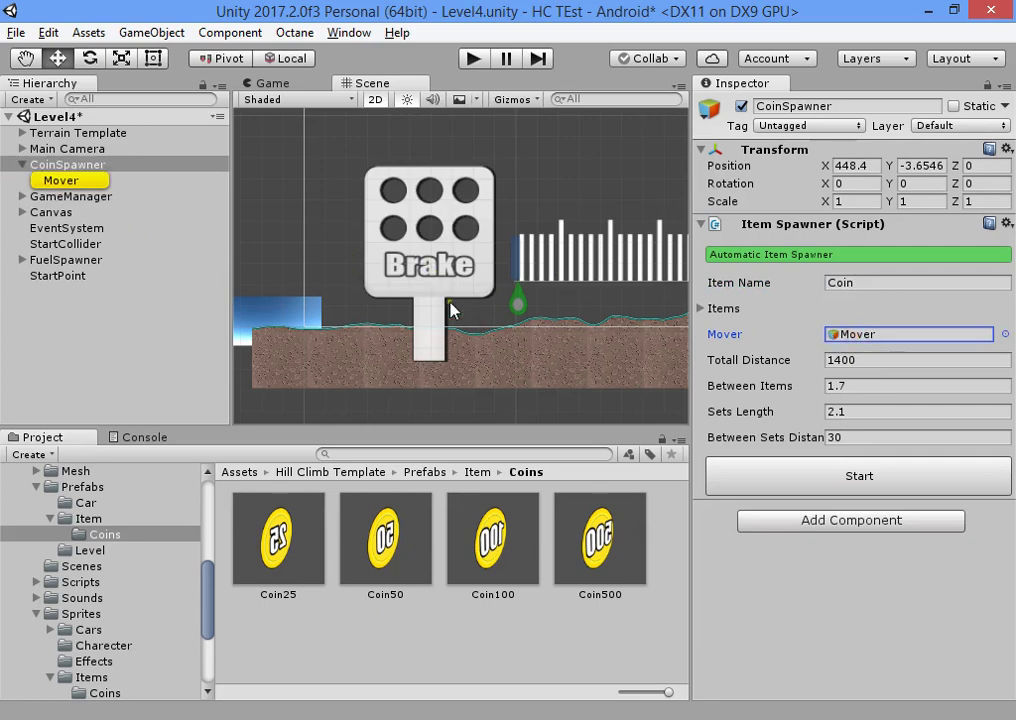
pyautogui.moveTo(449, 311); pyautogui.dragTo(530, 333, button='middle')
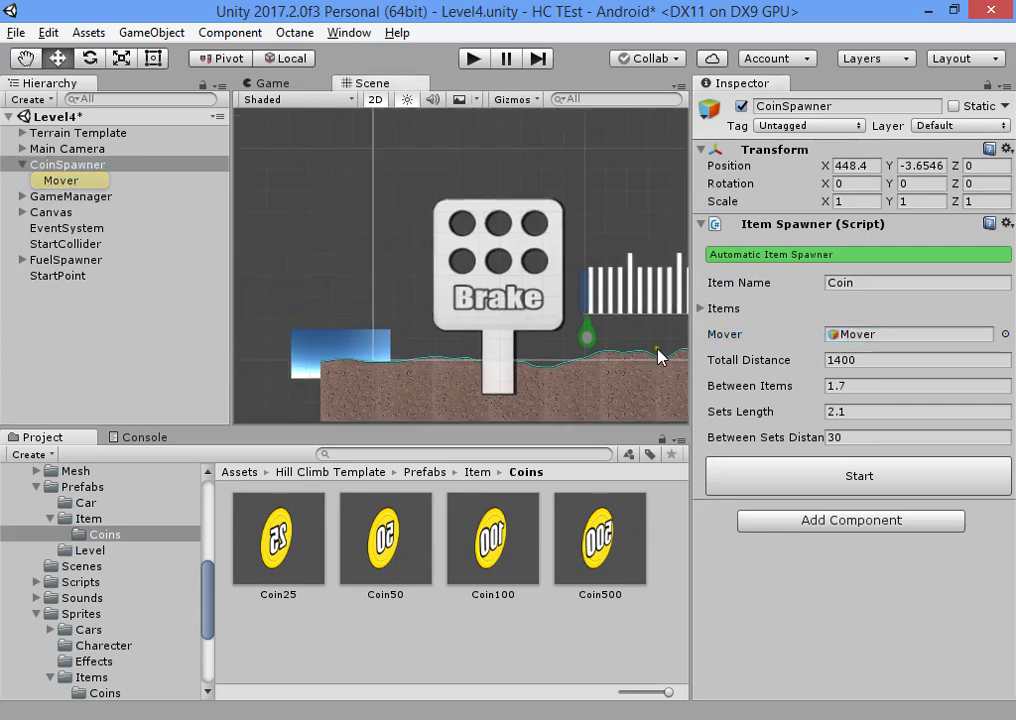
pyautogui.moveTo(569, 390); pyautogui.dragTo(510, 352, button='middle')
pyautogui.moveTo(449, 320); pyautogui.dragTo(514, 329, button='middle')
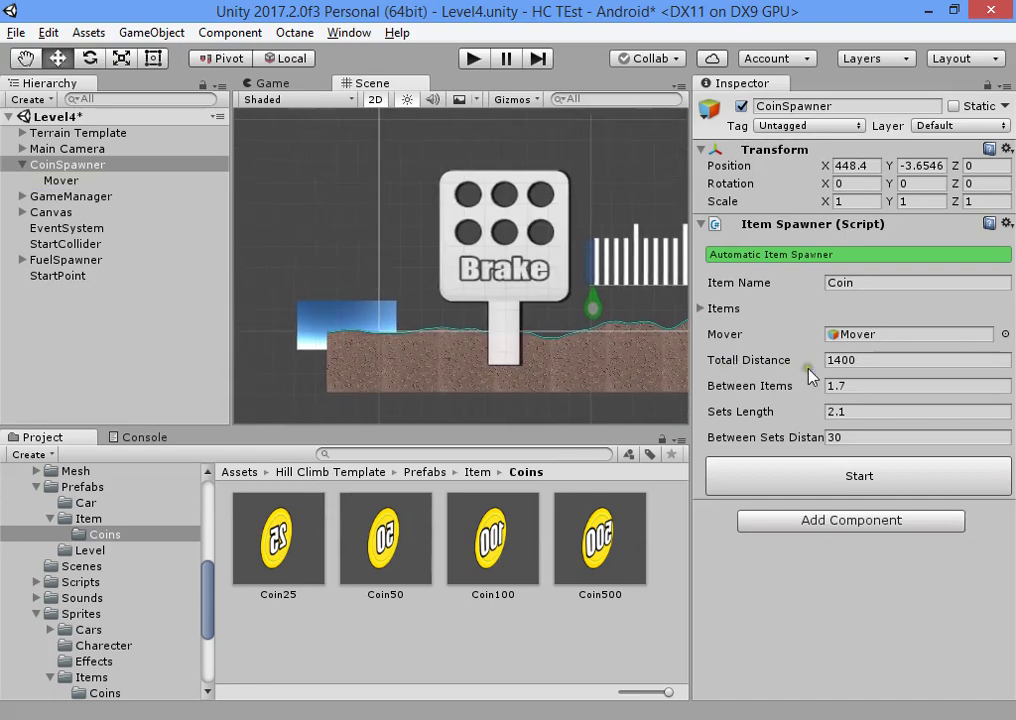
# Set CoinSpawner's Totall Distance to 3700 to suit the terrain's length.
pyautogui.moveTo(617, 333); pyautogui.dragTo(574, 333, button='middle')
pyautogui.click(873, 363)
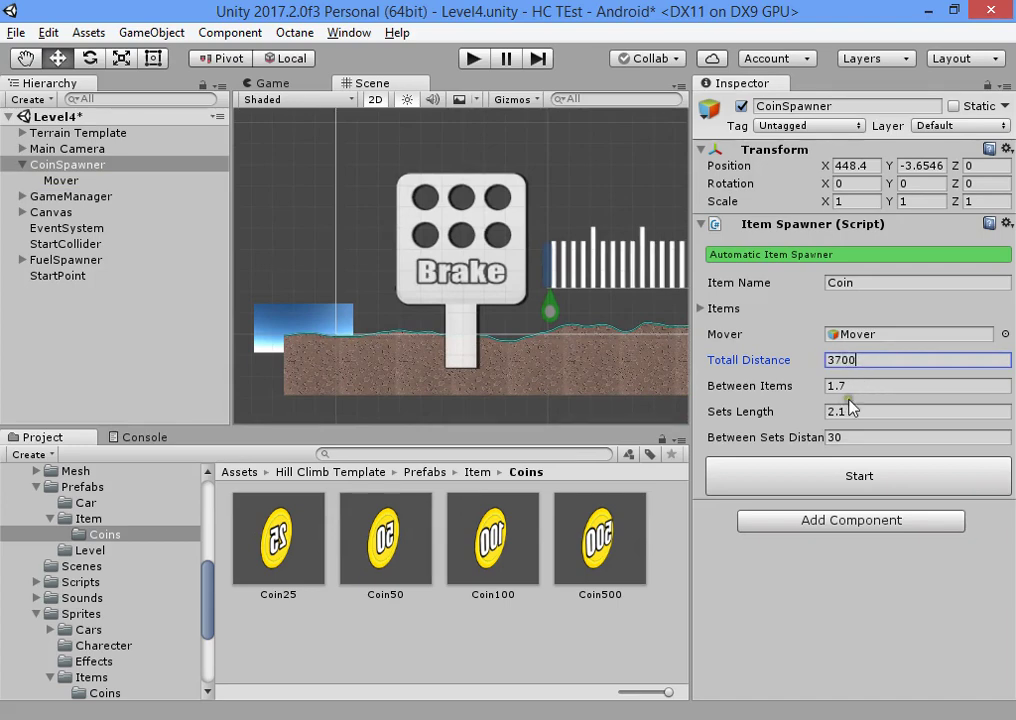
pyautogui.click(862, 386)
pyautogui.moveTo(558, 372); pyautogui.dragTo(590, 388, button='middle')
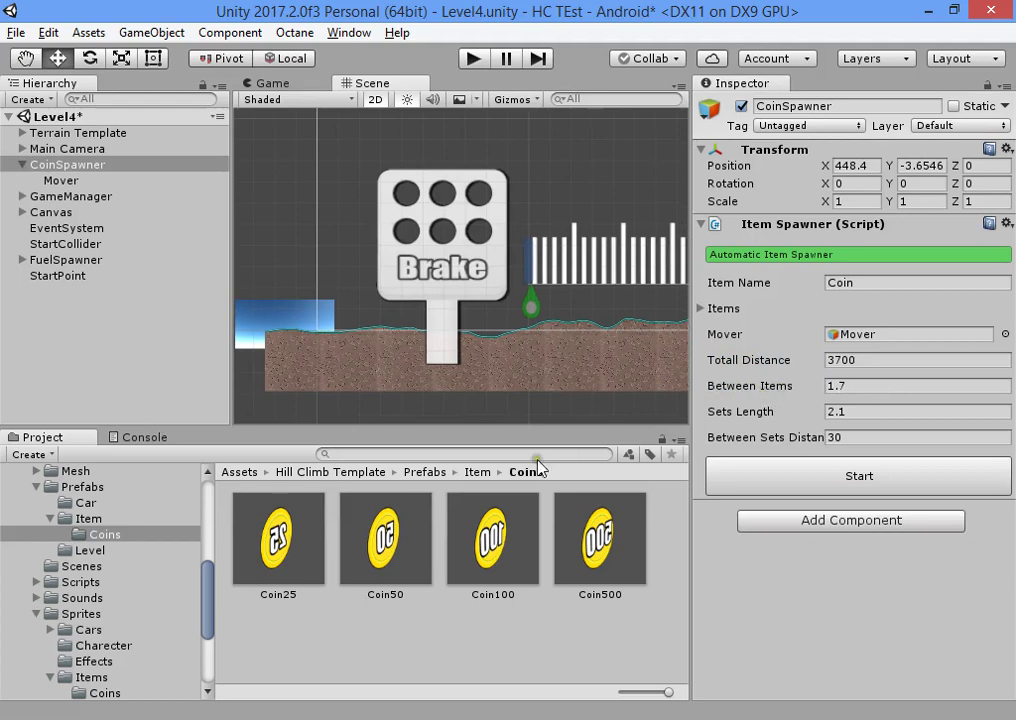
# Open Hill Climb Template Help.rtf from the archive in the project's Help folder, look through it, and return to the Unity editor.
pyautogui.scroll(3, 90, 520)
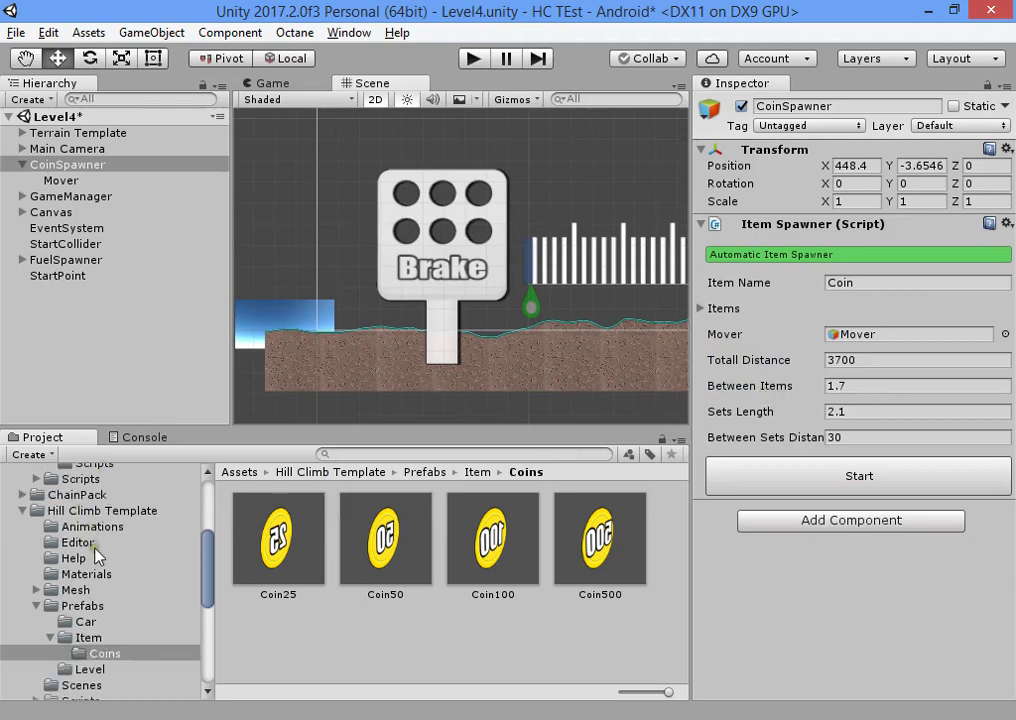
pyautogui.click(92, 561)
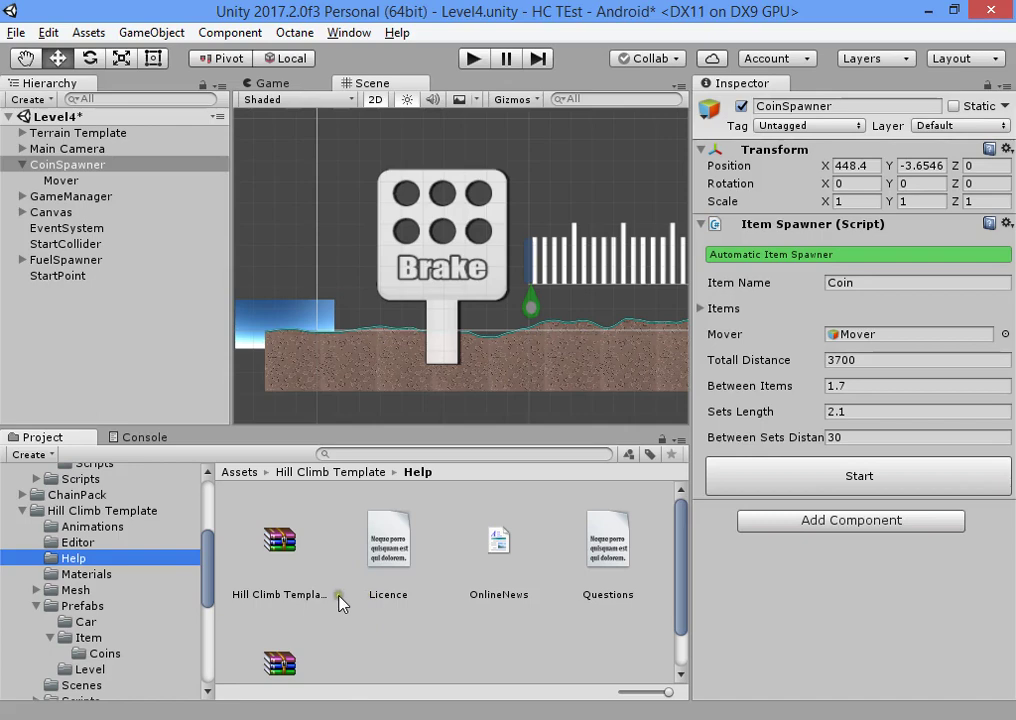
pyautogui.scroll(-1, 515, 592)
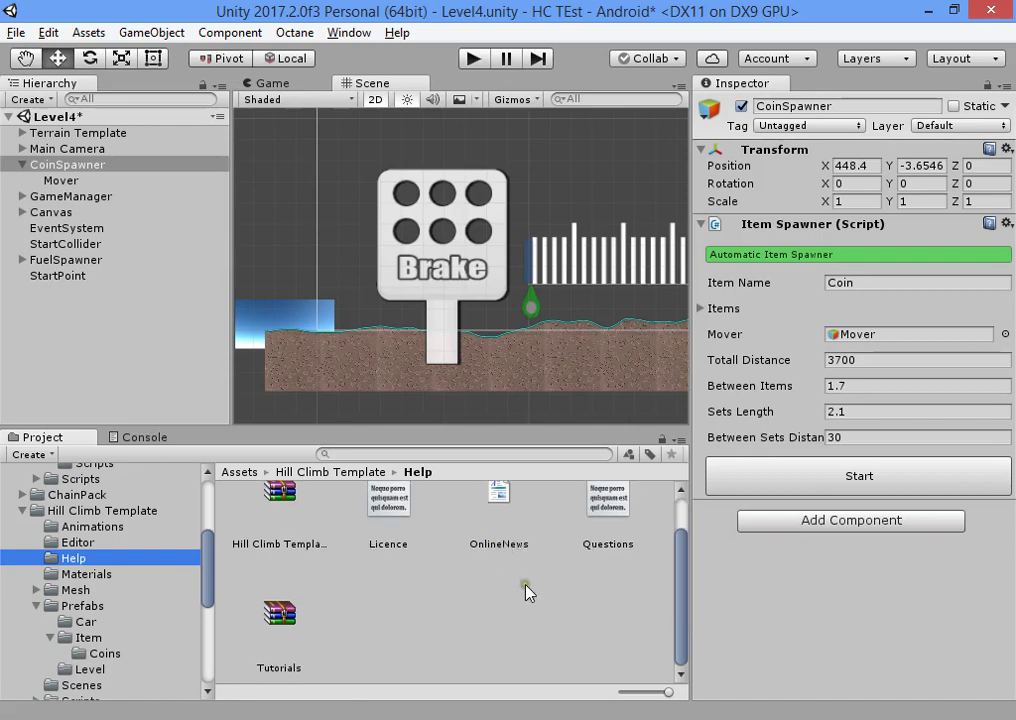
pyautogui.scroll(1, 331, 645)
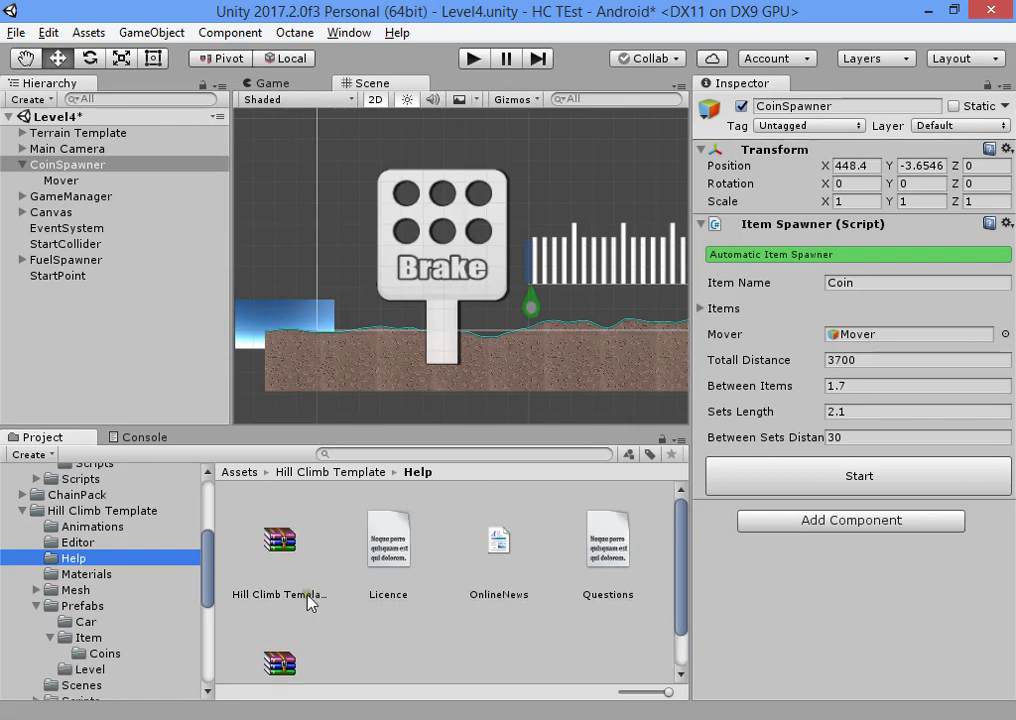
pyautogui.doubleClick(310, 594)
pyautogui.doubleClick(381, 304)
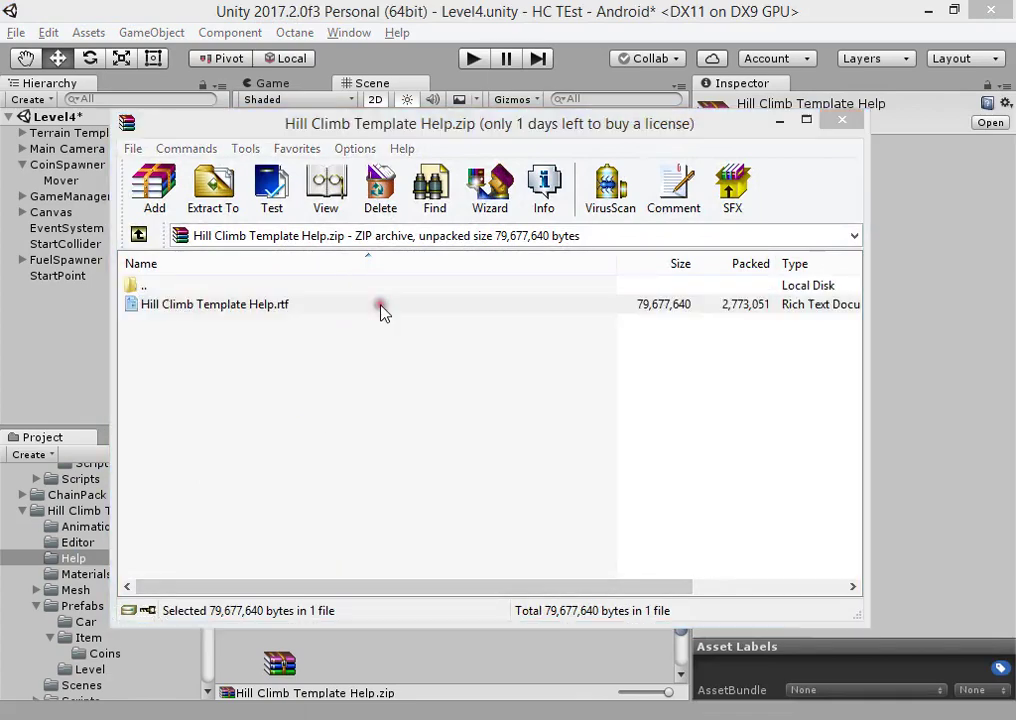
pyautogui.scroll(-8, 405, 378)
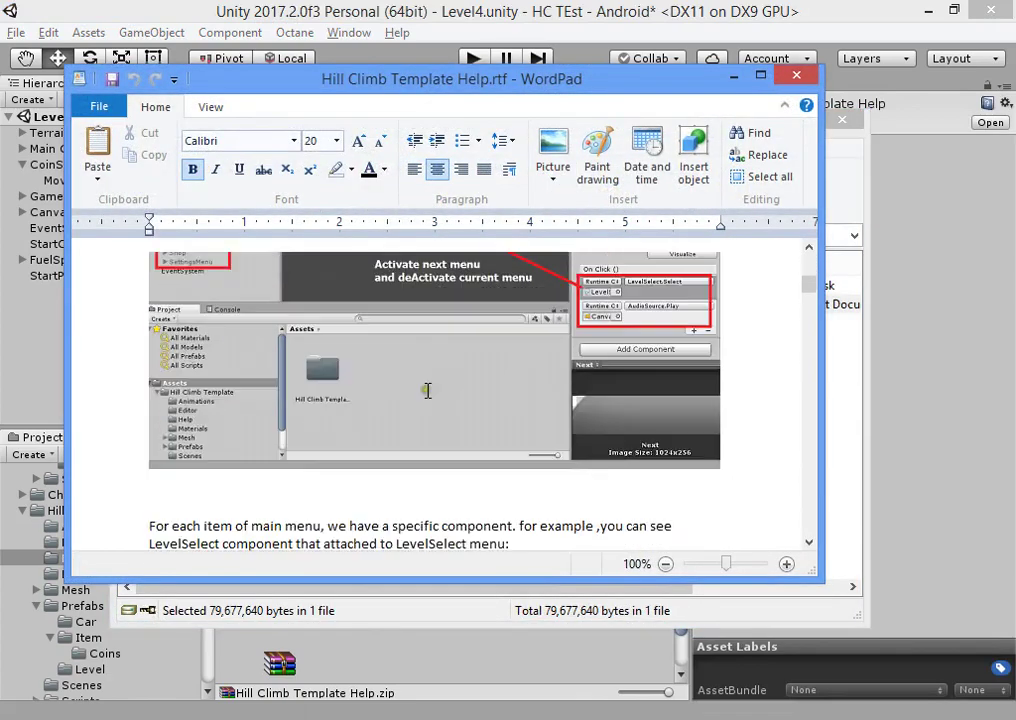
pyautogui.doubleClick(467, 78)
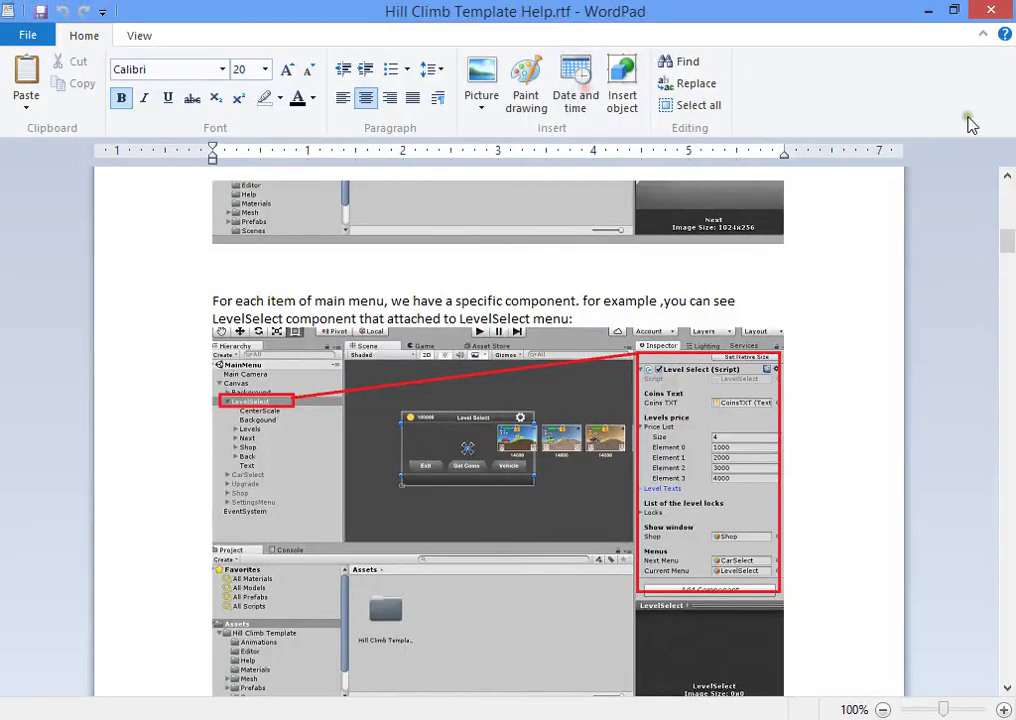
pyautogui.moveTo(1007, 234); pyautogui.dragTo(959, 70)
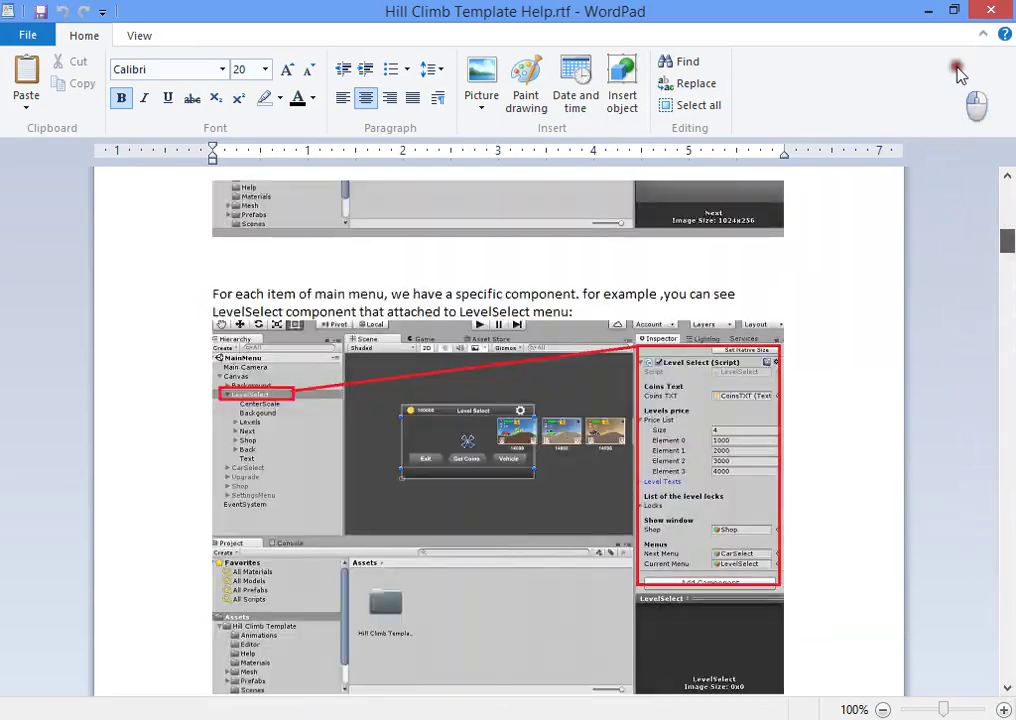
pyautogui.click(991, 11)
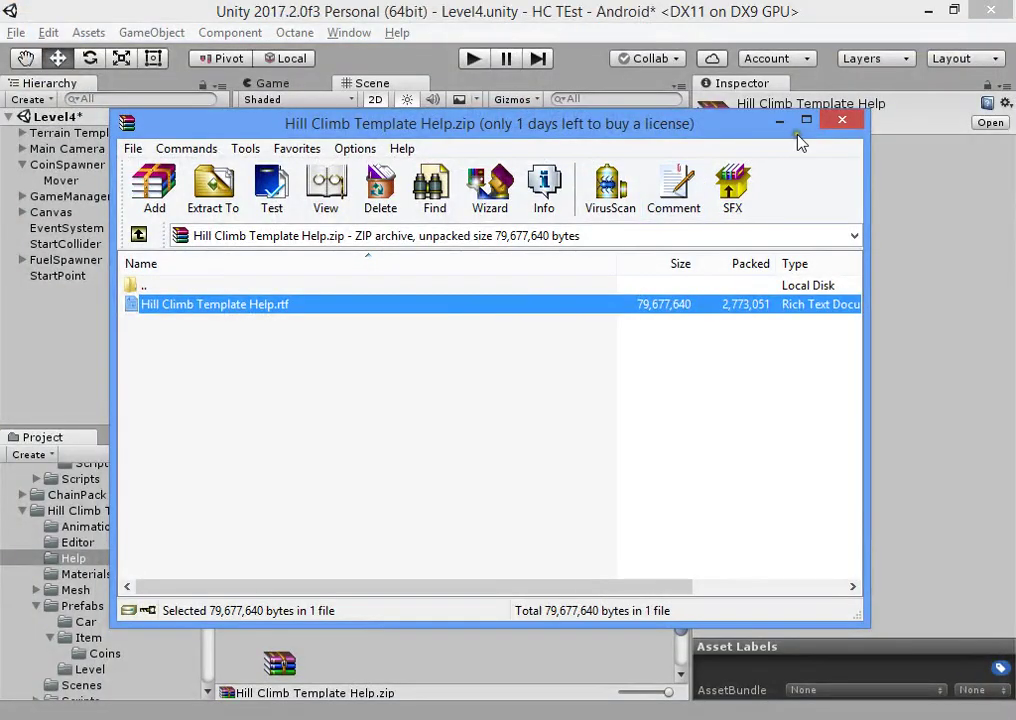
pyautogui.click(842, 121)
# Widen CoinSpawner's property display and start its automatic coin generation along the terrain.
pyautogui.click(163, 165)
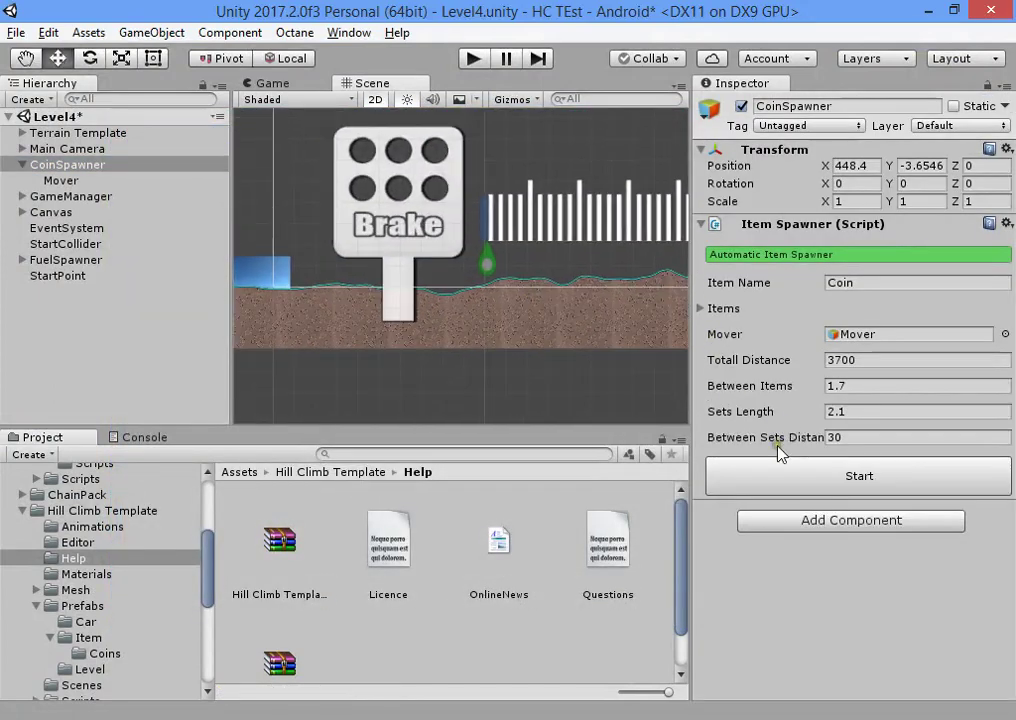
pyautogui.moveTo(699, 428); pyautogui.dragTo(622, 436)
pyautogui.scroll(2, 391, 361)
pyautogui.moveTo(225, 341); pyautogui.dragTo(485, 361, button='middle')
pyautogui.scroll(8, 490, 355)
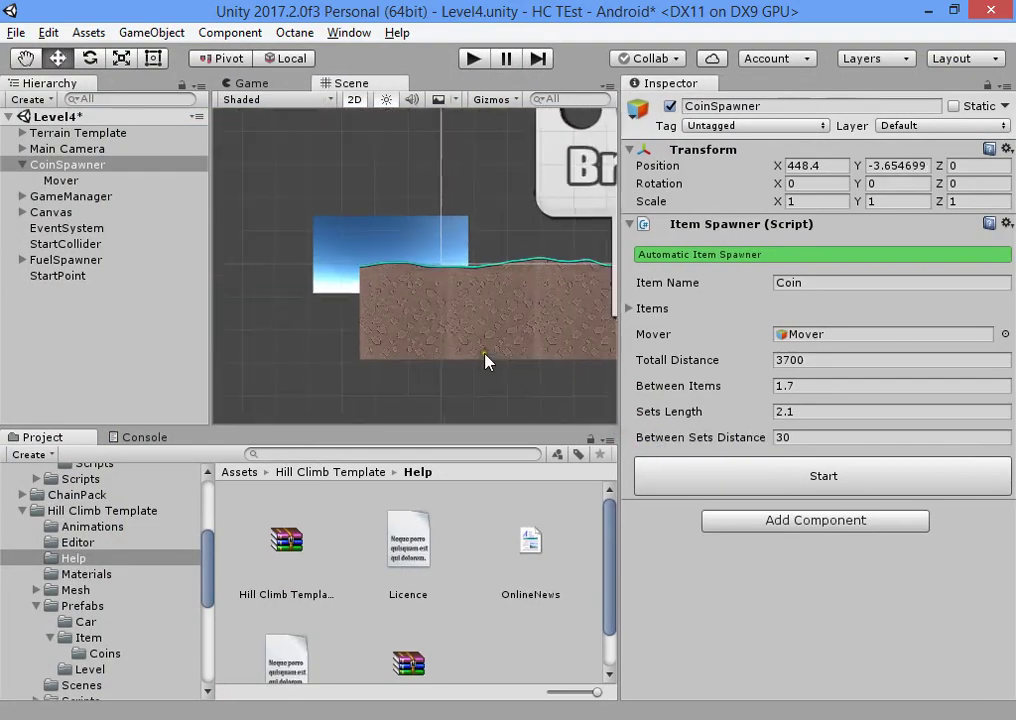
pyautogui.moveTo(604, 319); pyautogui.dragTo(522, 347, button='middle')
pyautogui.scroll(4, 522, 347)
pyautogui.click(811, 490)
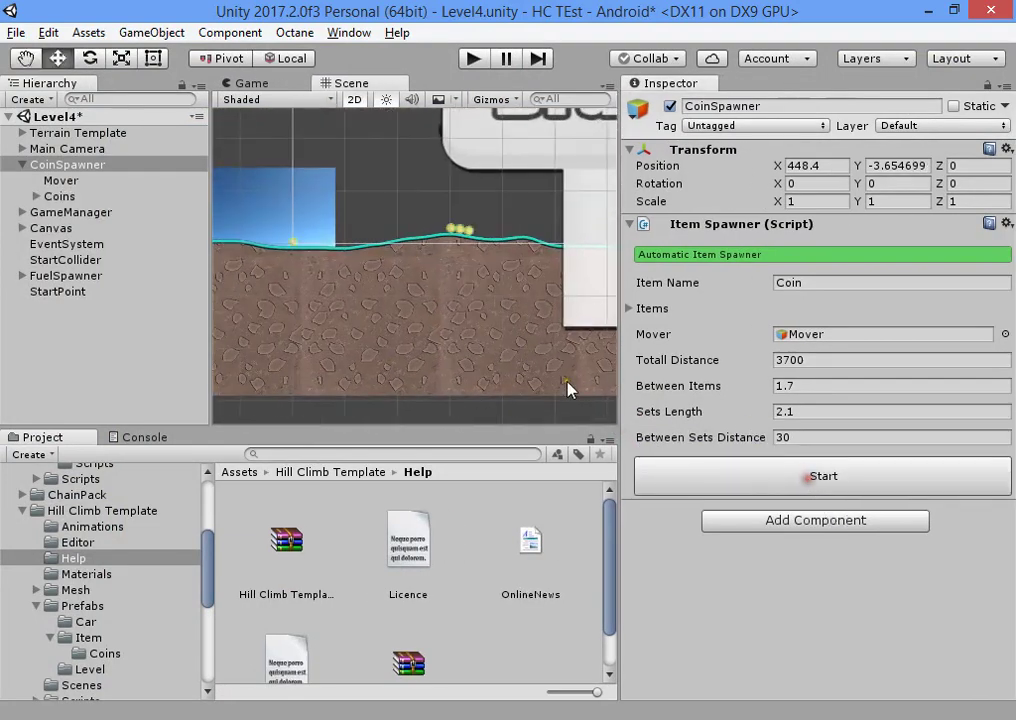
# Examine the generated coins along the terrain and focus the scene on the last coin in the Coins group.
pyautogui.moveTo(527, 300)
pyautogui.mouseDown(button='middle')
pyautogui.moveTo(438, 293)
pyautogui.moveTo(324, 329)
pyautogui.moveTo(472, 295)
pyautogui.moveTo(508, 268)
pyautogui.moveTo(190, 256)
pyautogui.moveTo(256, 245)
pyautogui.moveTo(508, 261)
pyautogui.moveTo(493, 251)
pyautogui.mouseUp(button='middle')
pyautogui.scroll(-6, 493, 251)
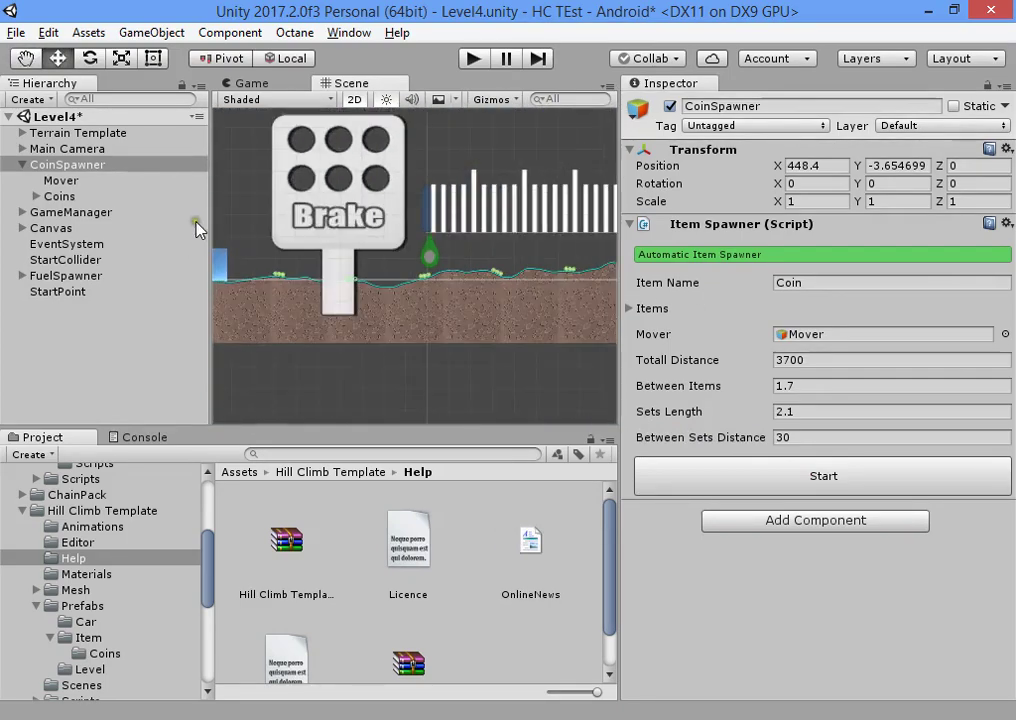
pyautogui.click(36, 196)
pyautogui.scroll(-20, 112, 268)
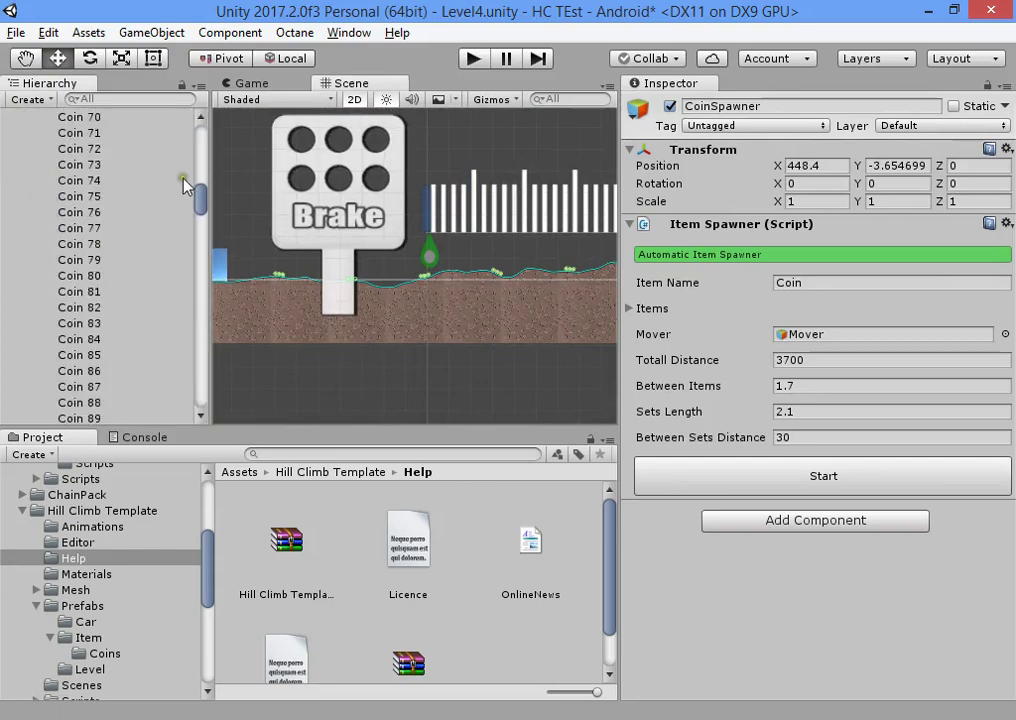
pyautogui.moveTo(195, 216); pyautogui.dragTo(170, 401)
pyautogui.click(129, 321)
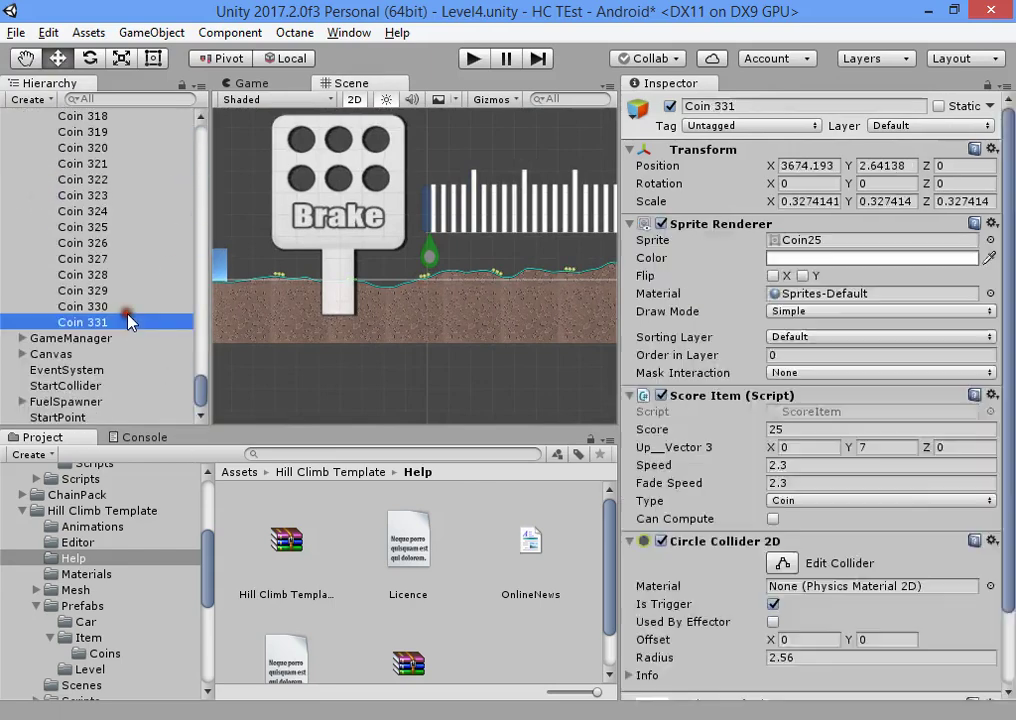
pyautogui.moveTo(386, 314); pyautogui.dragTo(386, 314, button='middle')
pyautogui.press('f')
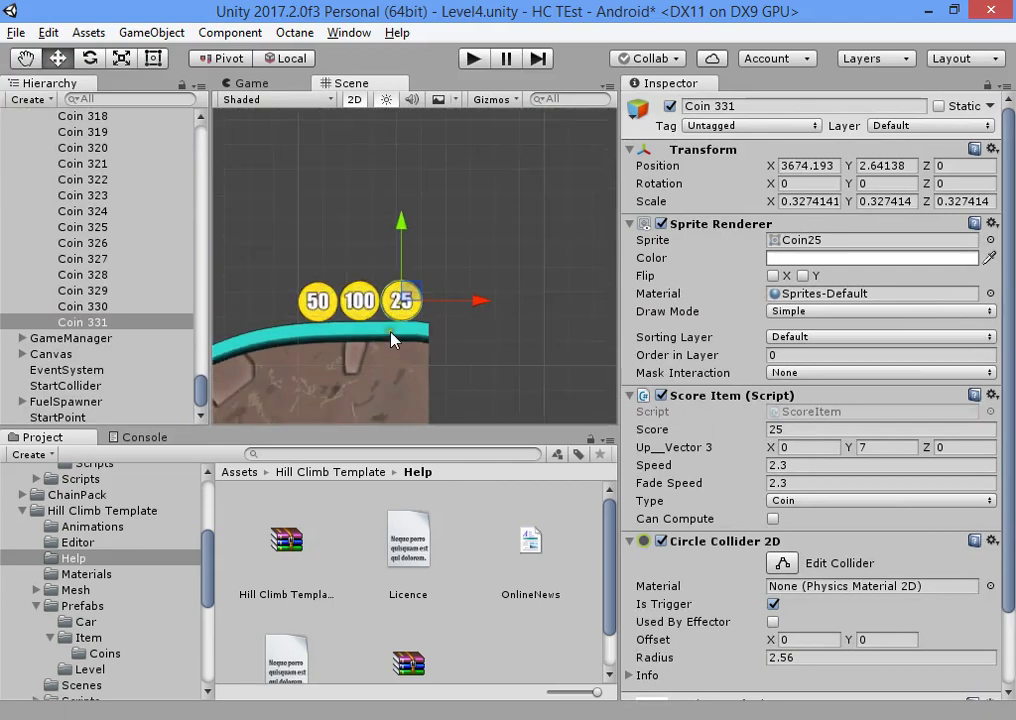
# Focus the scene on the first generated coin to check where the coin row begins.
pyautogui.moveTo(200, 386); pyautogui.dragTo(234, 159)
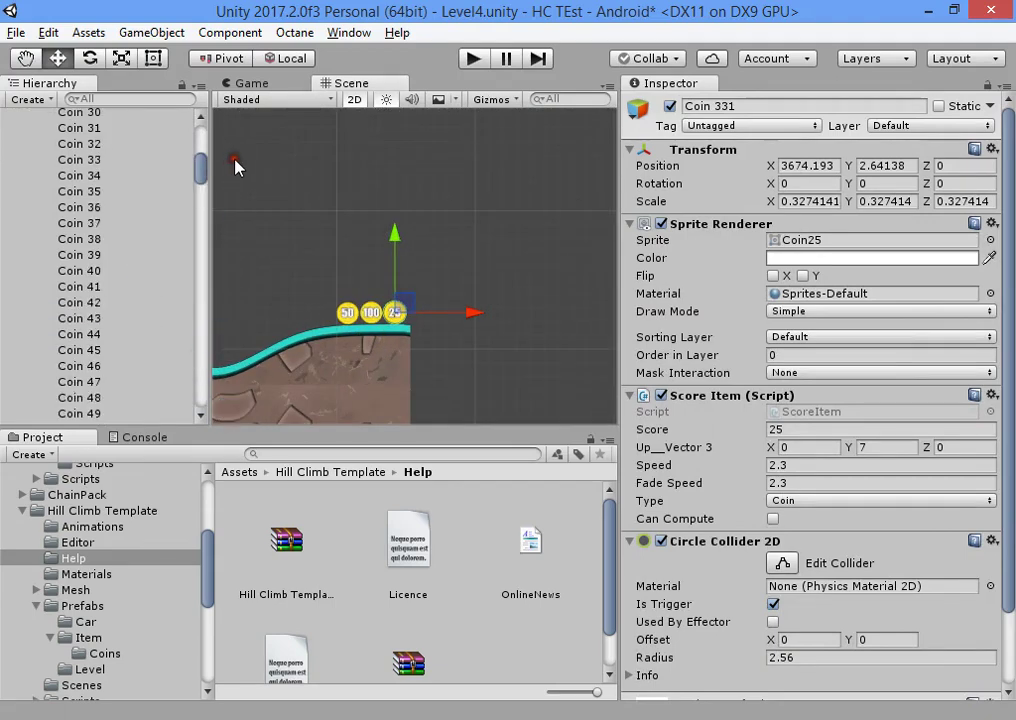
pyautogui.scroll(10, 86, 227)
pyautogui.click(111, 198)
pyautogui.click(109, 211)
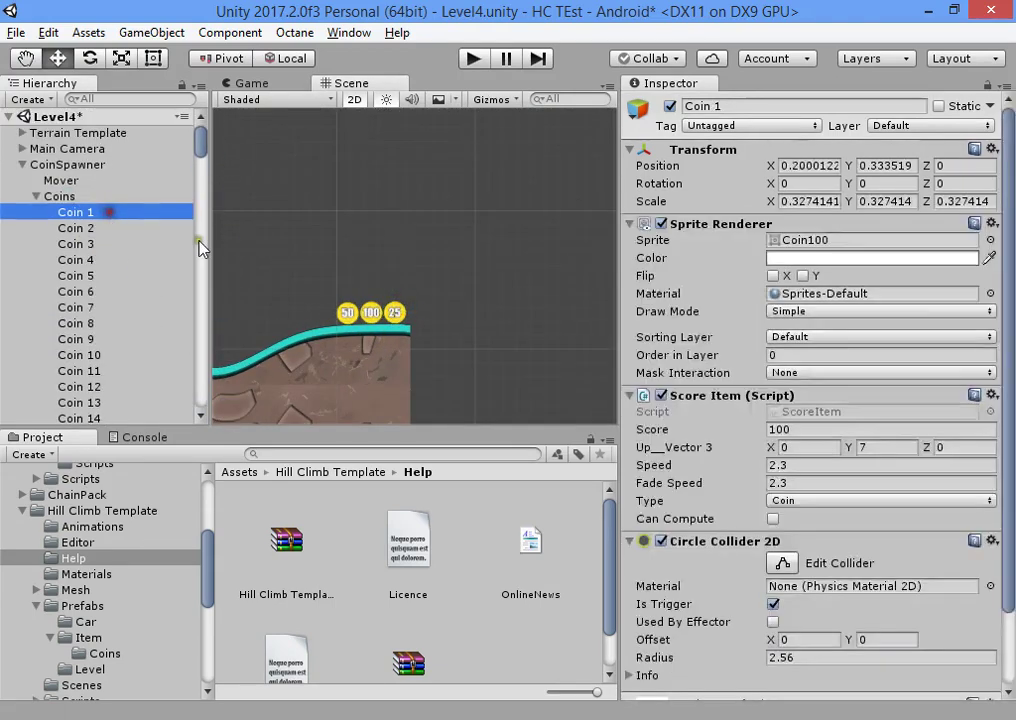
pyautogui.press('f')
# Raise CoinSpawner's Mover high above the terrain's start, to about X -449.3 and Y 66.7.
pyautogui.click(97, 181)
pyautogui.press('f')
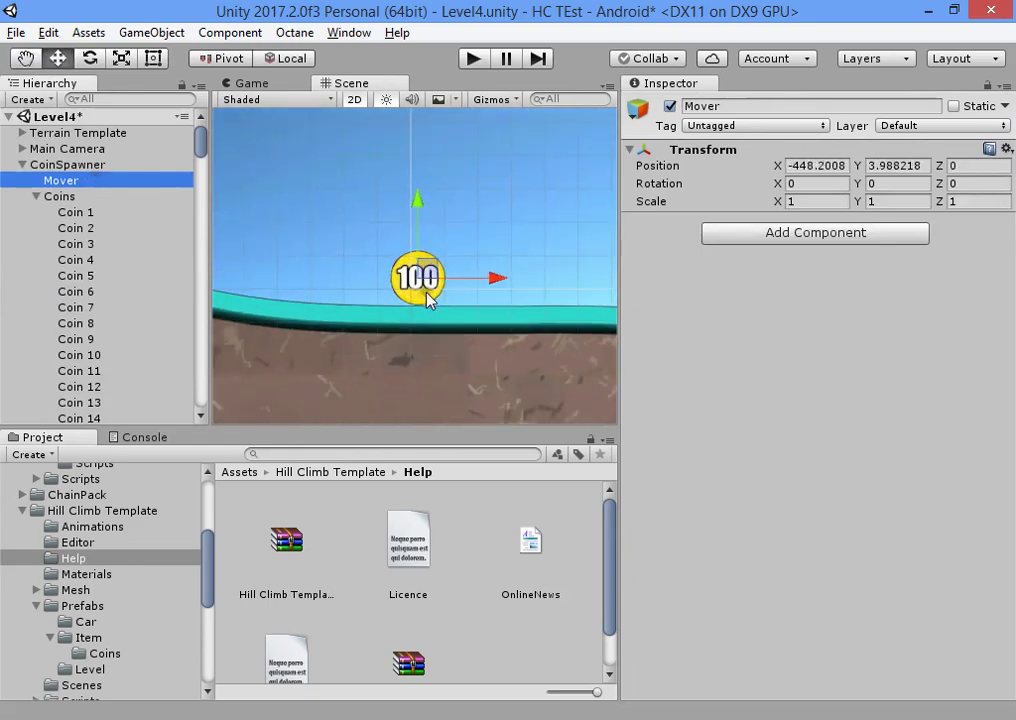
pyautogui.scroll(-6, 428, 280)
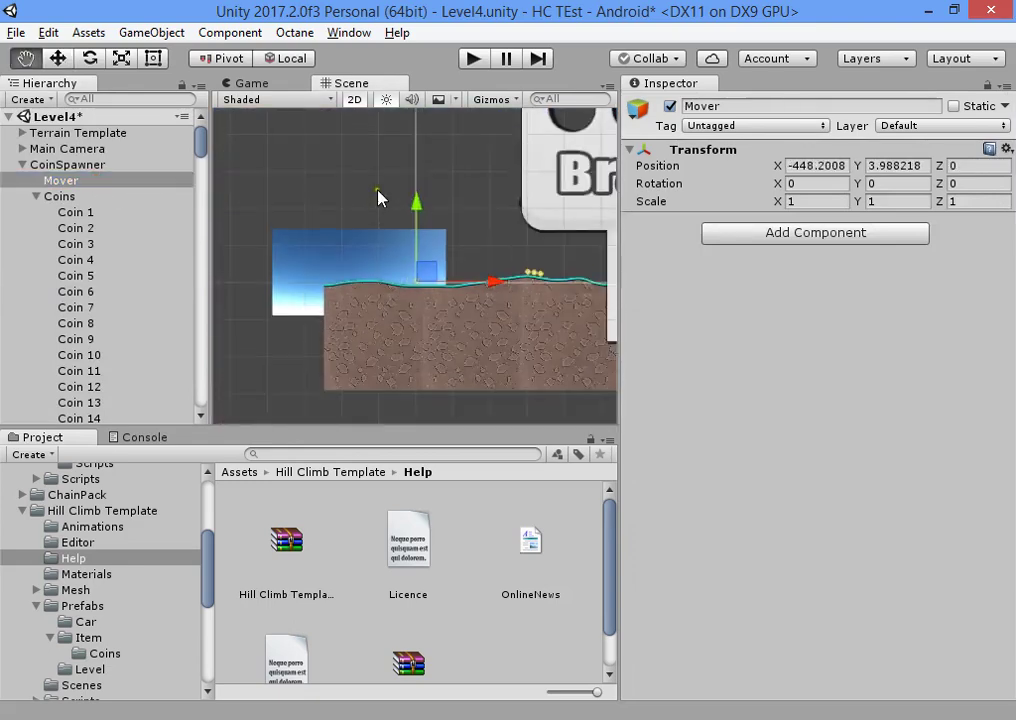
pyautogui.moveTo(421, 358); pyautogui.dragTo(420, 178)
pyautogui.moveTo(420, 211); pyautogui.dragTo(313, 240, button='middle')
pyautogui.moveTo(311, 186); pyautogui.dragTo(320, 186)
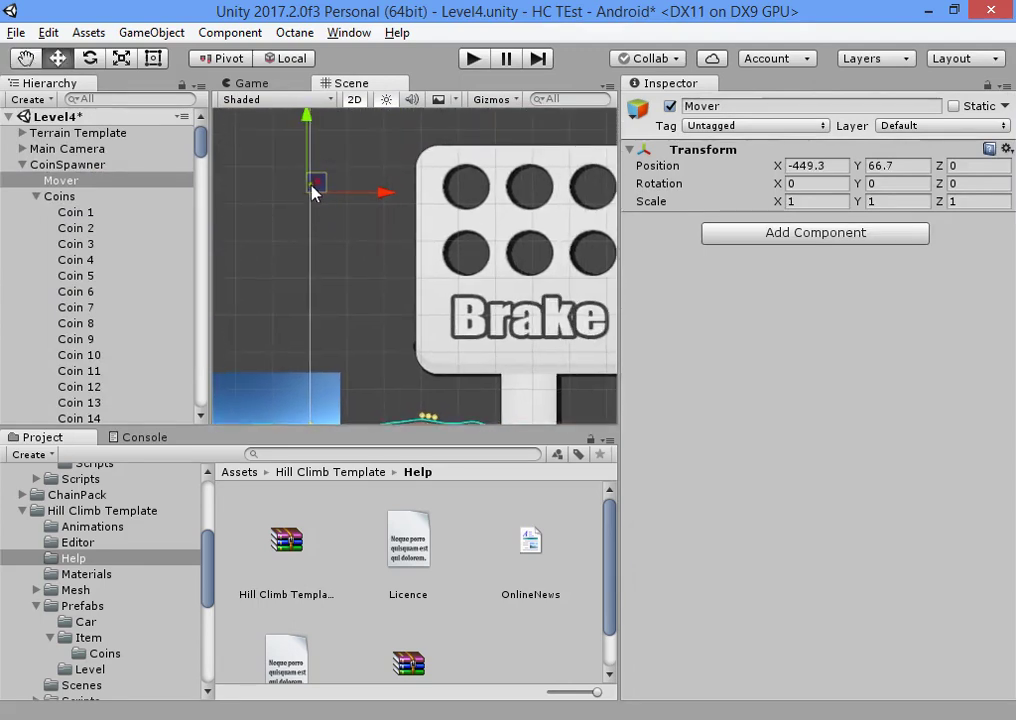
# Set CoinSpawner's Sets Length to 3 after comparing its spacing settings with the generated coin sets.
pyautogui.click(42, 197)
pyautogui.click(75, 164)
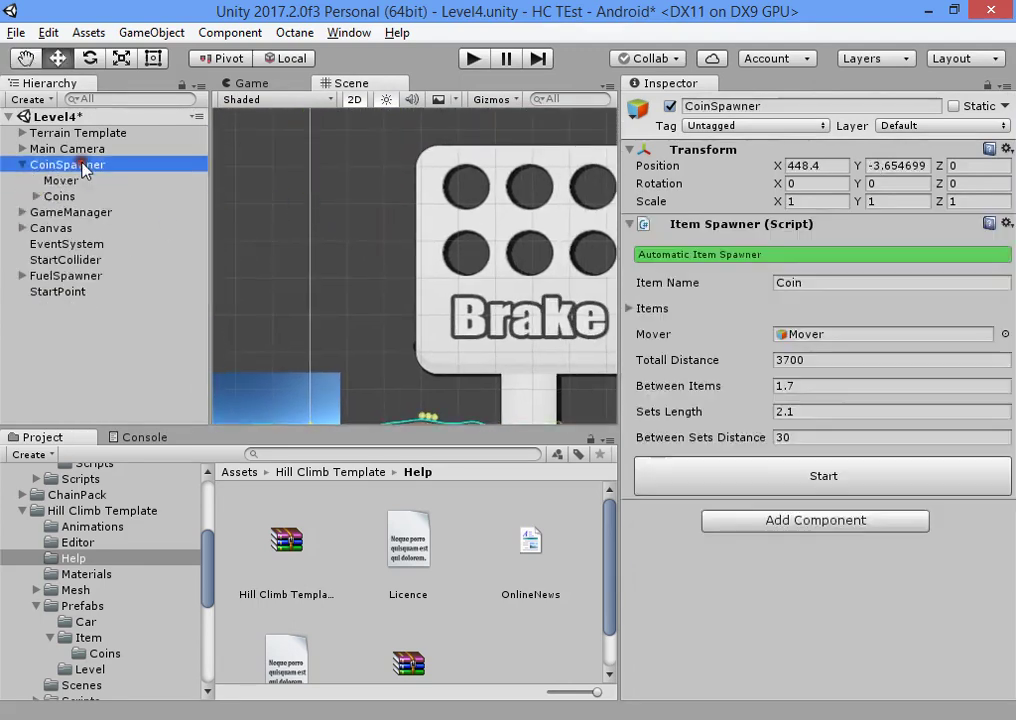
pyautogui.click(799, 385)
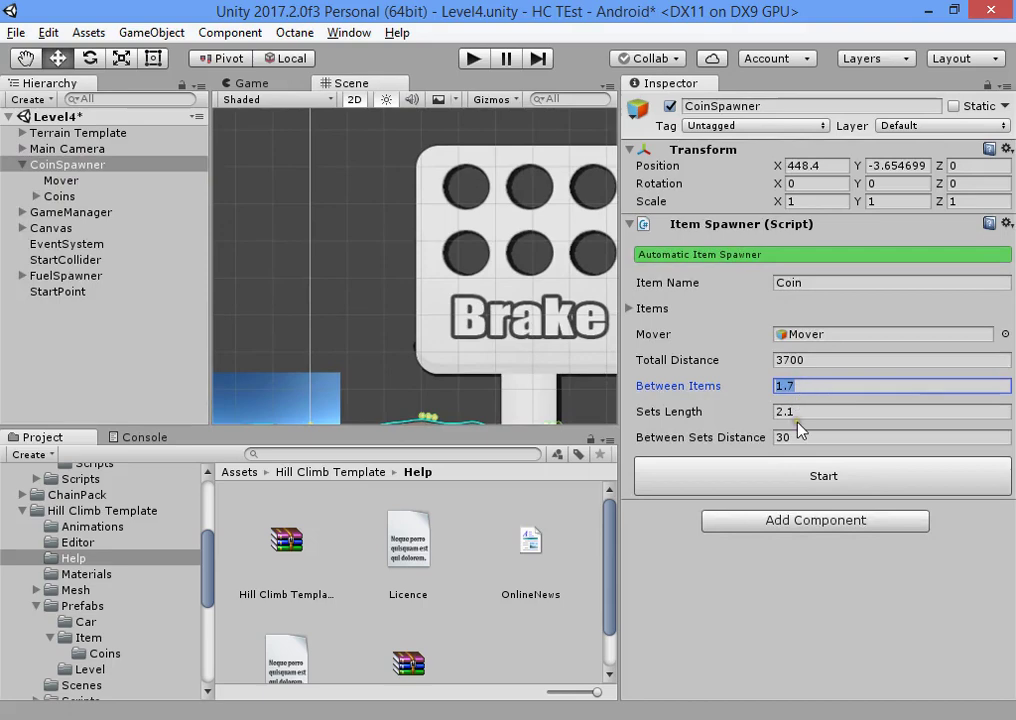
pyautogui.click(800, 414)
pyautogui.moveTo(441, 356); pyautogui.dragTo(519, 267, button='middle')
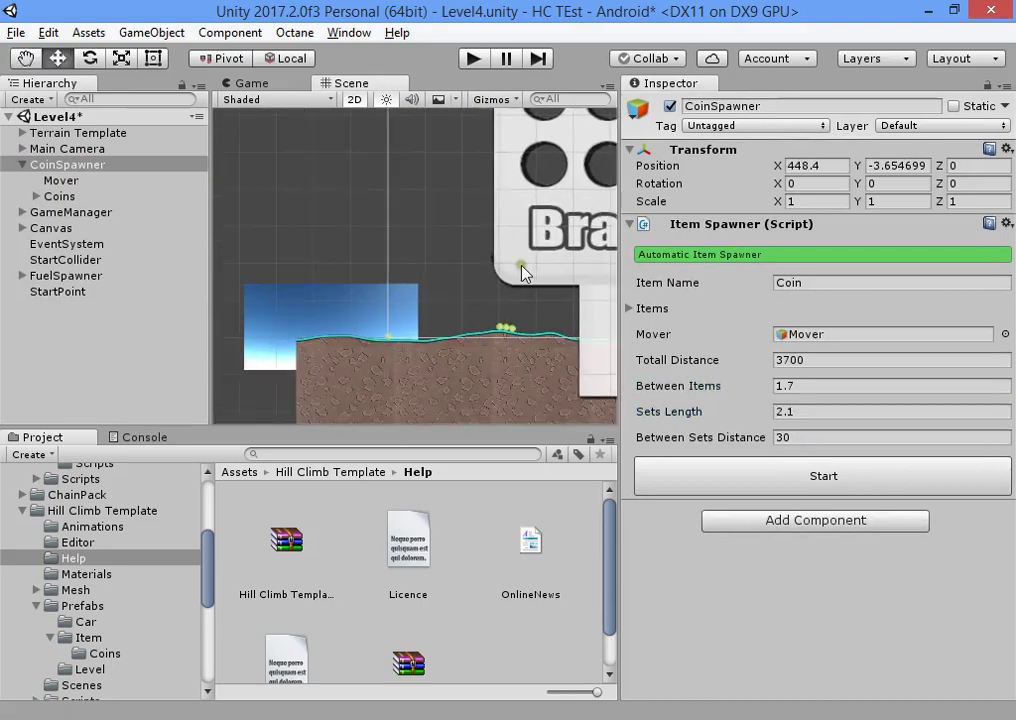
pyautogui.scroll(3, 511, 328)
pyautogui.moveTo(514, 329); pyautogui.dragTo(461, 329, button='middle')
pyautogui.click(824, 412)
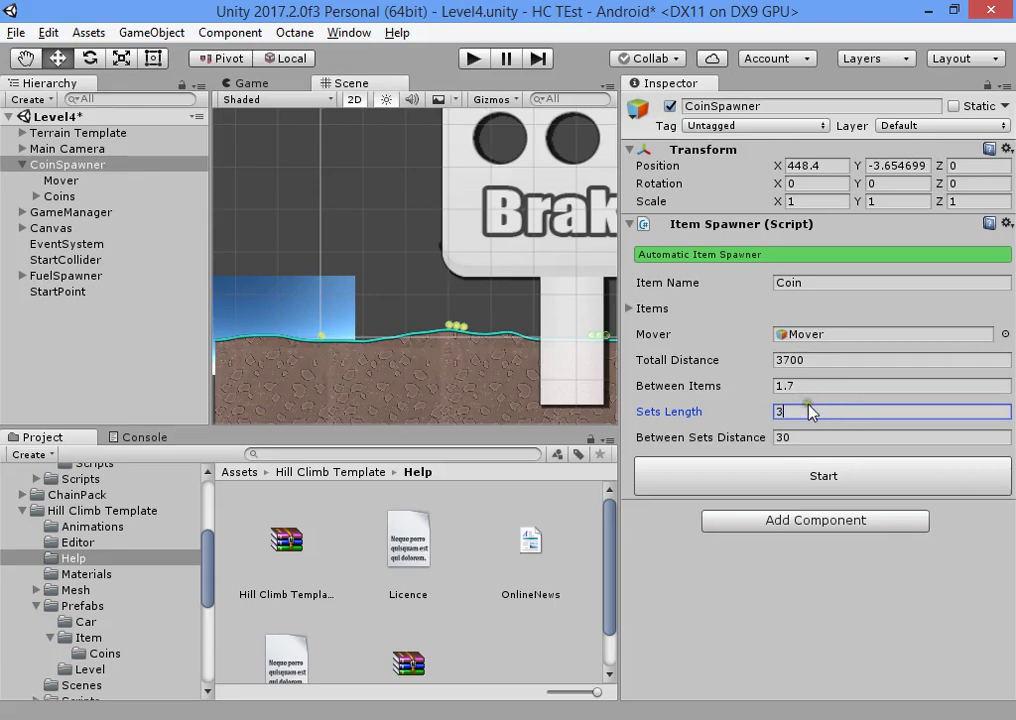
pyautogui.scroll(3, 454, 395)
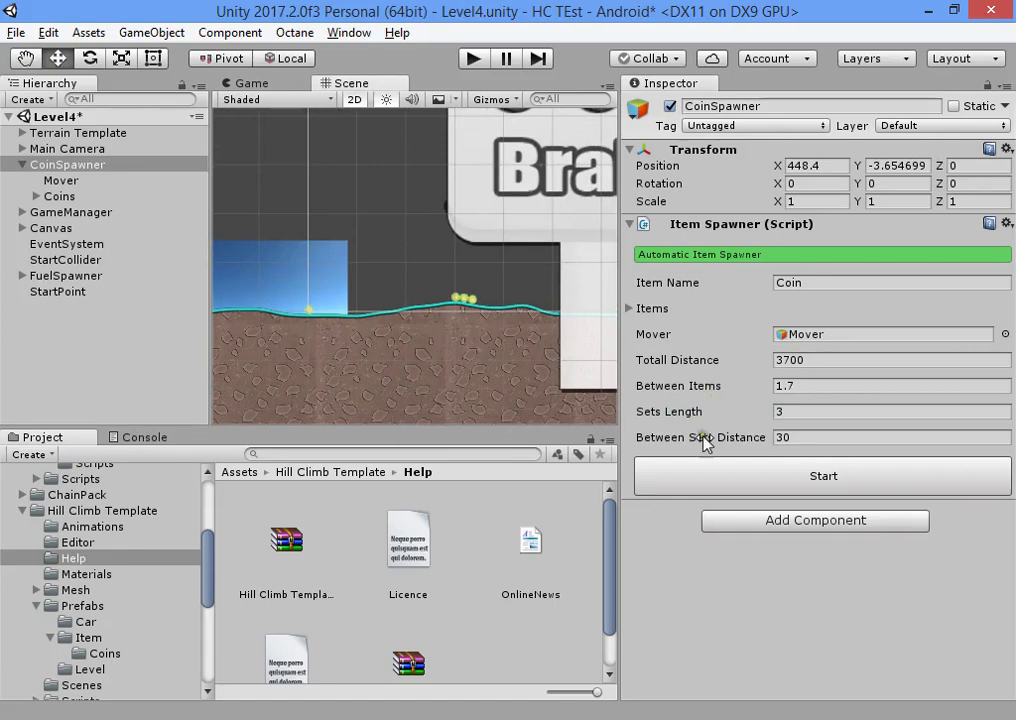
# Set CoinSpawner's Between Sets Distance to 70 and generate a second group of coins.
pyautogui.click(817, 437)
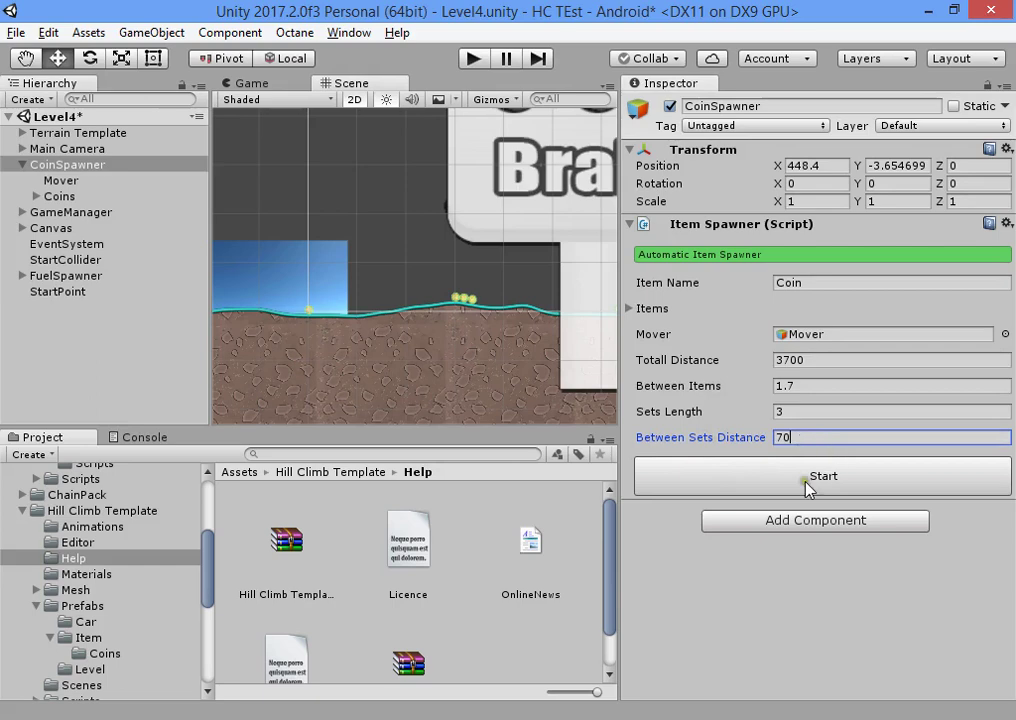
pyautogui.click(805, 482)
pyautogui.scroll(-4, 517, 345)
pyautogui.moveTo(610, 256); pyautogui.dragTo(455, 252, button='middle')
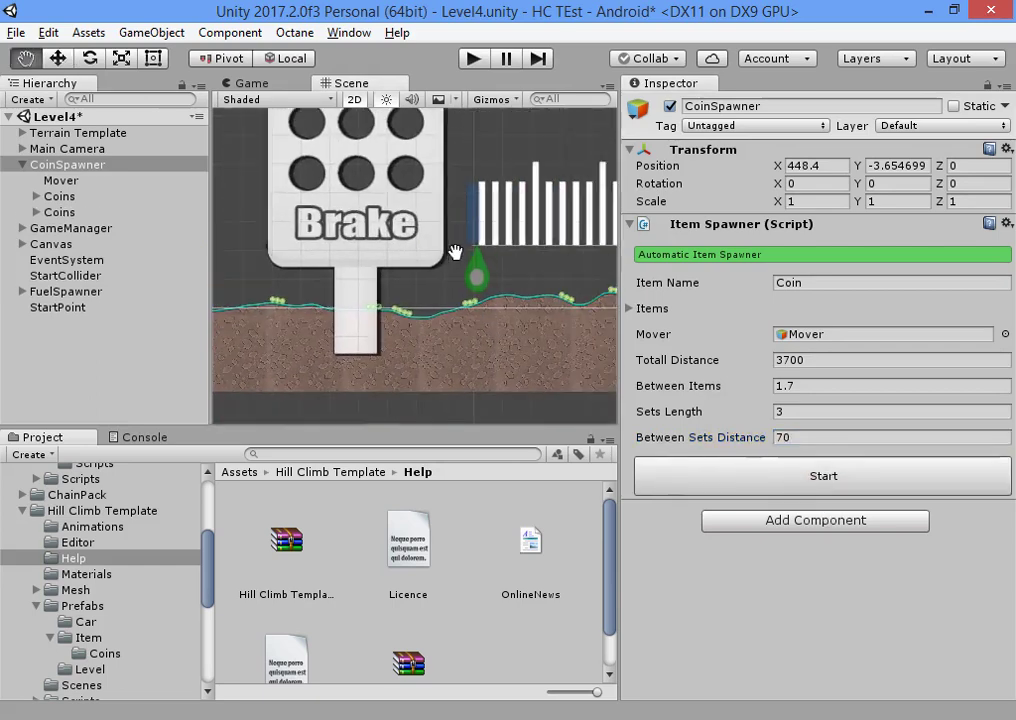
# Examine the spacing and placement of the coin sets along the terrain, and return to its start.
pyautogui.scroll(2, 480, 272)
pyautogui.moveTo(610, 258); pyautogui.dragTo(277, 240, button='middle')
pyautogui.moveTo(574, 250); pyautogui.dragTo(449, 263, button='middle')
pyautogui.moveTo(303, 285); pyautogui.dragTo(415, 258, button='middle')
pyautogui.moveTo(496, 251); pyautogui.dragTo(218, 258, button='middle')
pyautogui.moveTo(322, 261); pyautogui.dragTo(215, 264, button='middle')
pyautogui.moveTo(610, 247); pyautogui.dragTo(232, 246, button='middle')
pyautogui.moveTo(590, 228); pyautogui.dragTo(250, 224, button='middle')
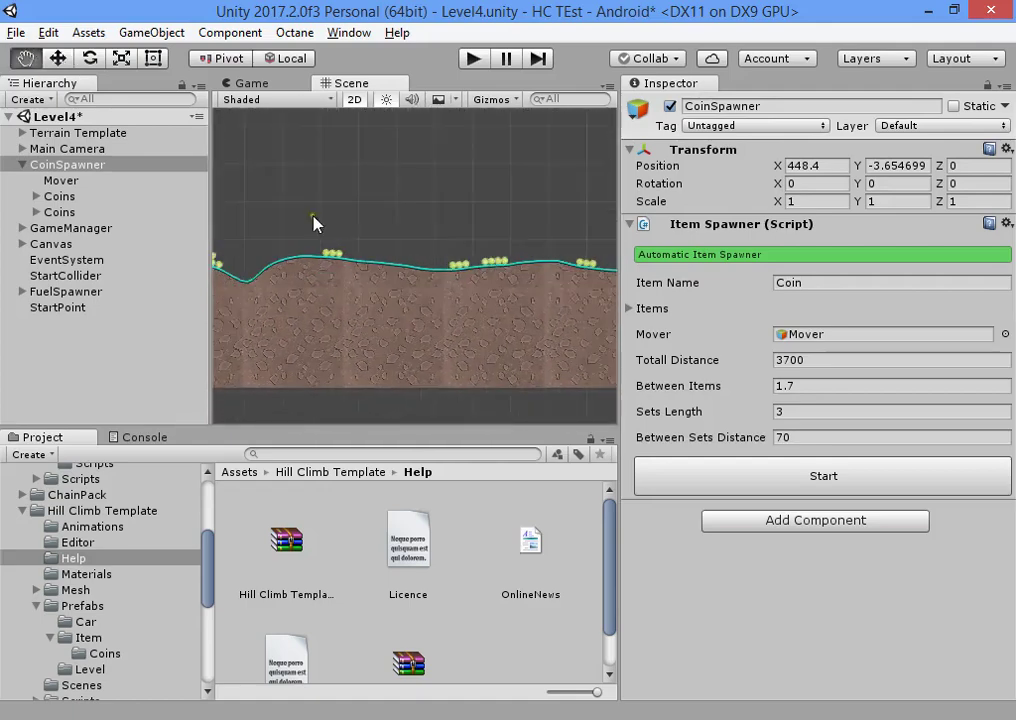
pyautogui.moveTo(313, 216); pyautogui.dragTo(240, 220, button='middle')
pyautogui.moveTo(600, 208); pyautogui.dragTo(250, 225, button='middle')
pyautogui.moveTo(558, 207); pyautogui.dragTo(250, 200, button='middle')
pyautogui.moveTo(612, 262); pyautogui.dragTo(544, 243, button='middle')
pyautogui.moveTo(300, 292); pyautogui.dragTo(600, 278, button='middle')
pyautogui.moveTo(352, 278); pyautogui.dragTo(363, 346, button='middle')
pyautogui.scroll(-3, 482, 275)
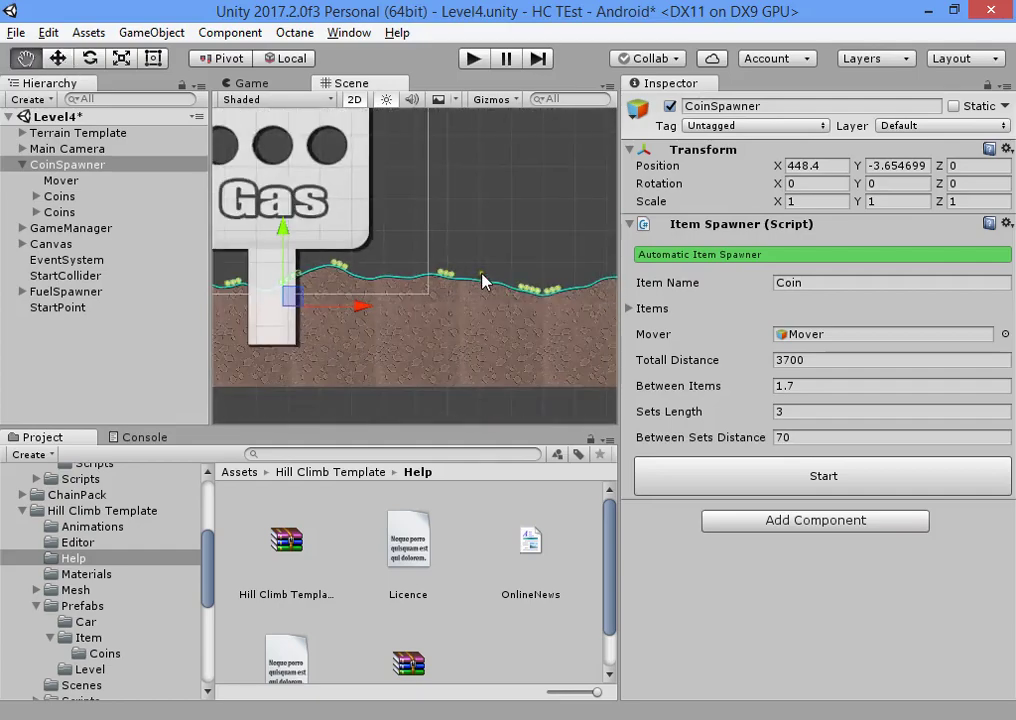
pyautogui.scroll(3, 370, 279)
pyautogui.moveTo(482, 280); pyautogui.dragTo(397, 258, button='middle')
pyautogui.scroll(-6, 370, 281)
pyautogui.click(404, 203)
pyautogui.moveTo(262, 276); pyautogui.dragTo(707, 318, button='middle')
pyautogui.moveTo(300, 292); pyautogui.dragTo(460, 282, button='middle')
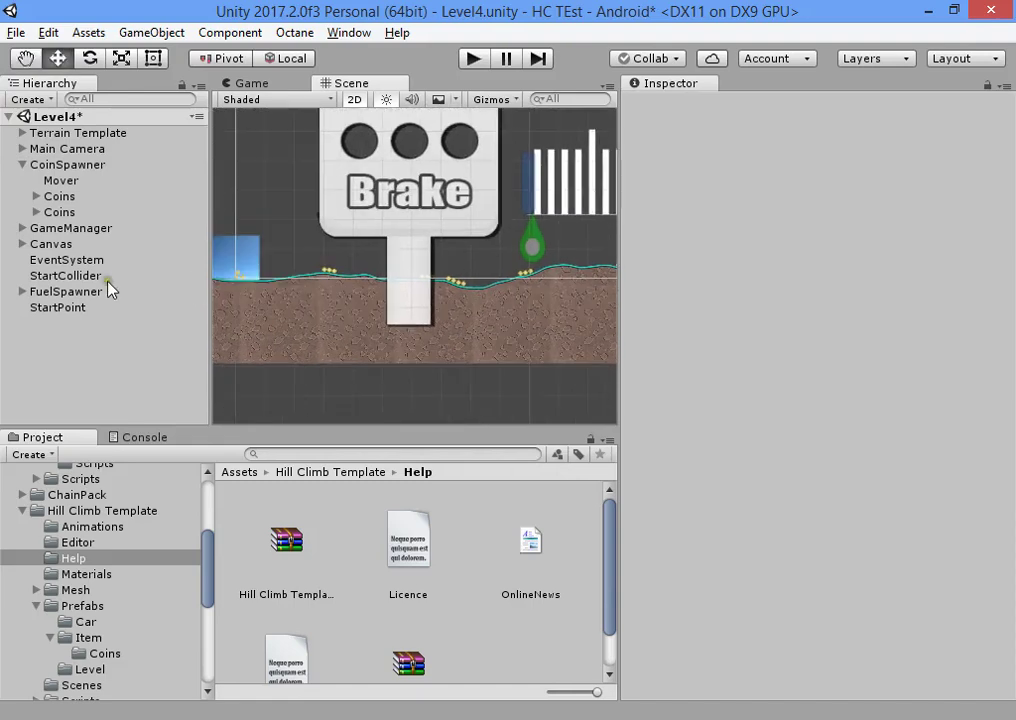
# Look over the generated Coins groups under CoinSpawner and check Mover's current position.
pyautogui.click(80, 210)
pyautogui.click(90, 150)
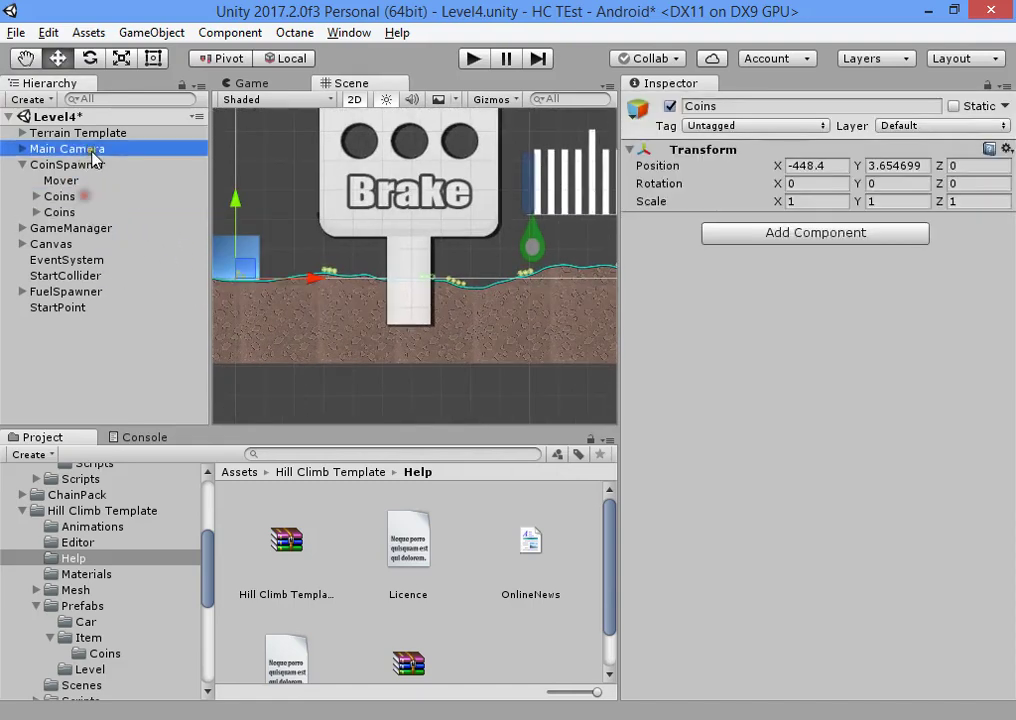
pyautogui.click(47, 165)
pyautogui.click(61, 181)
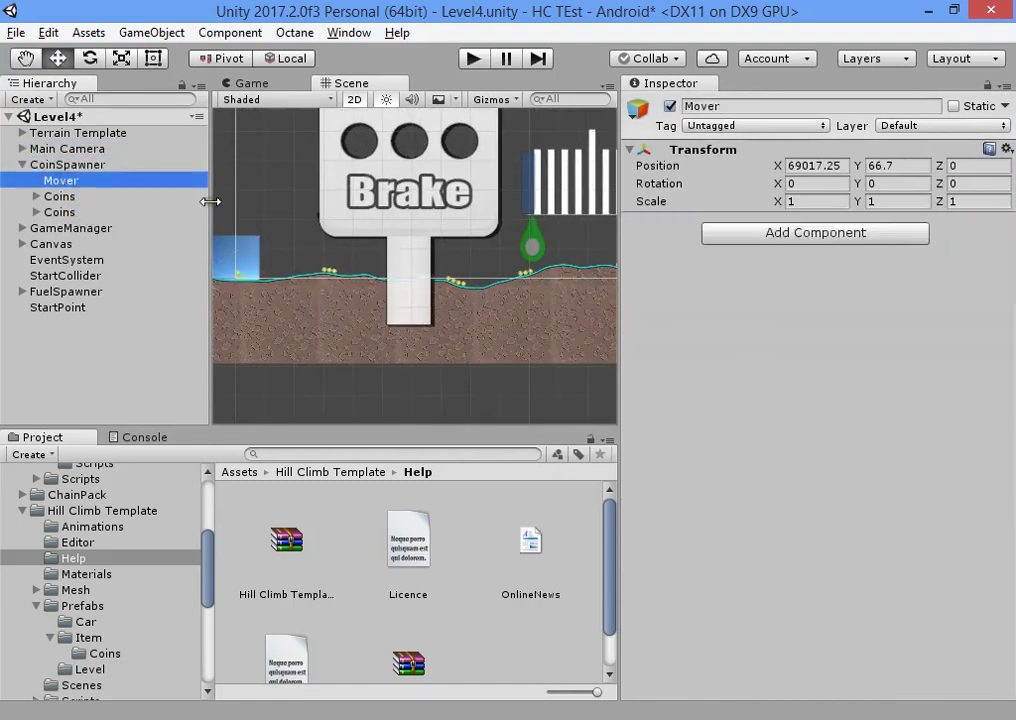
# Delete the existing Items group under FuelSpawner.
pyautogui.click(21, 165)
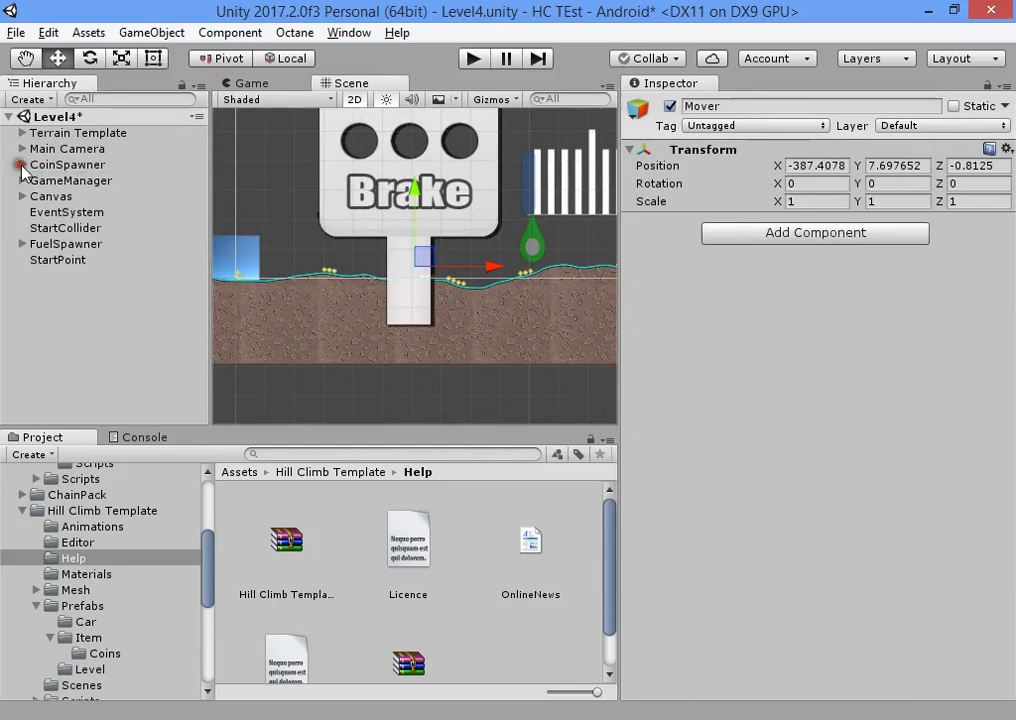
pyautogui.click(73, 244)
pyautogui.click(22, 244)
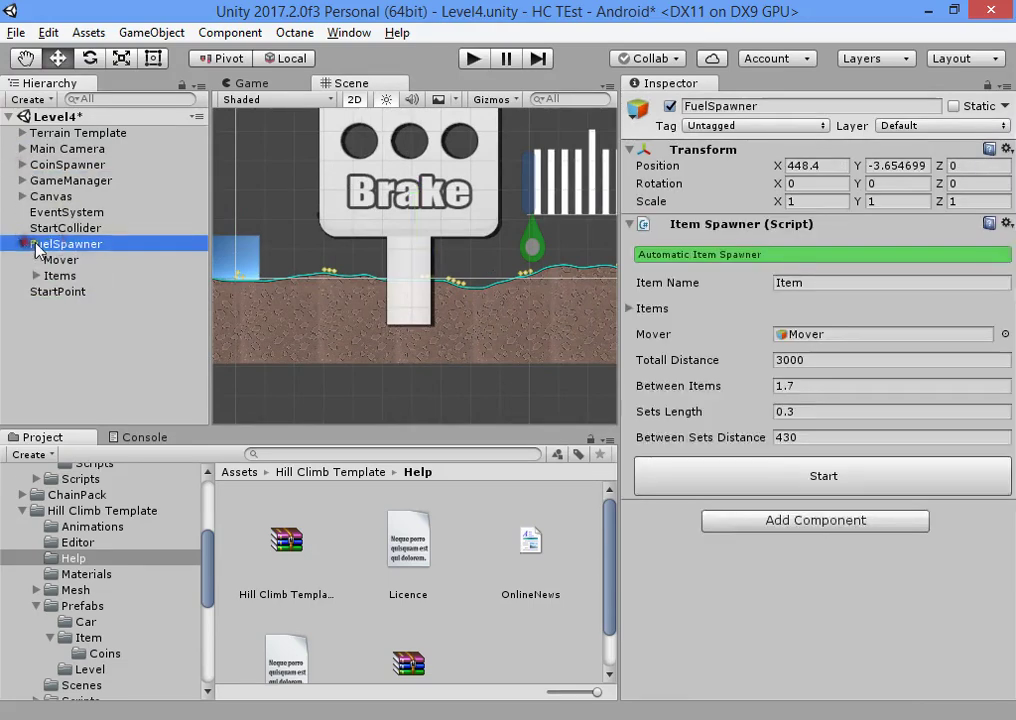
pyautogui.moveTo(288, 258); pyautogui.dragTo(519, 273, button='middle')
pyautogui.click(112, 270)
pyautogui.press('Delete')
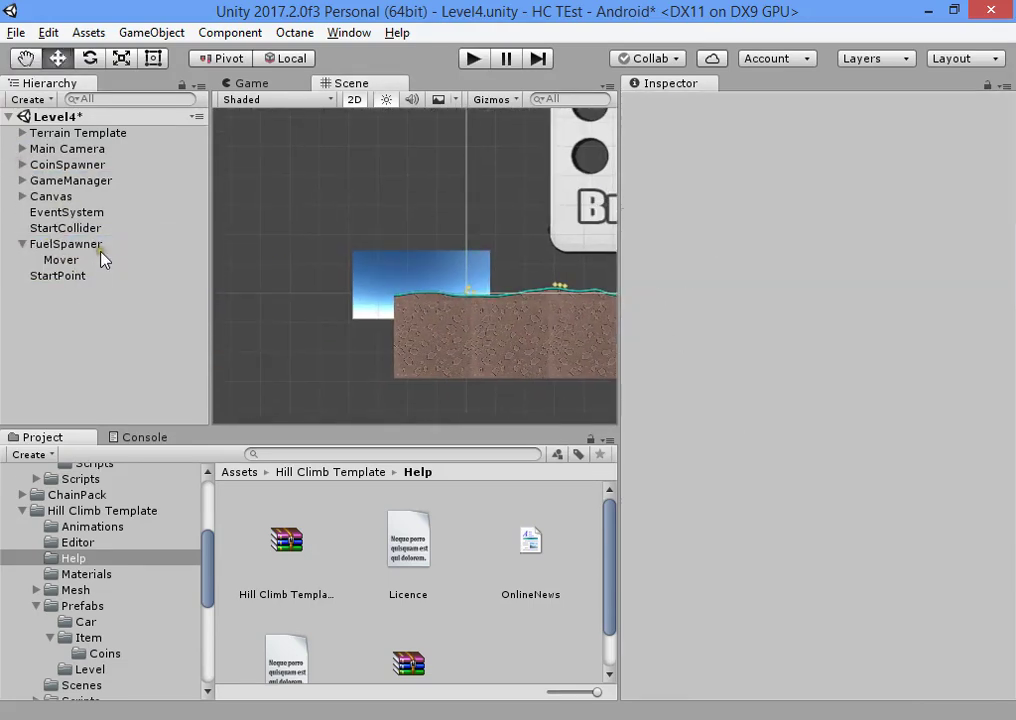
# Bring FuelSpawner's Mover into view and place it above the terrain's start, at about X -451, Y 59.
pyautogui.click(102, 259)
pyautogui.hotkey('ctrl', 'alt', 'f')
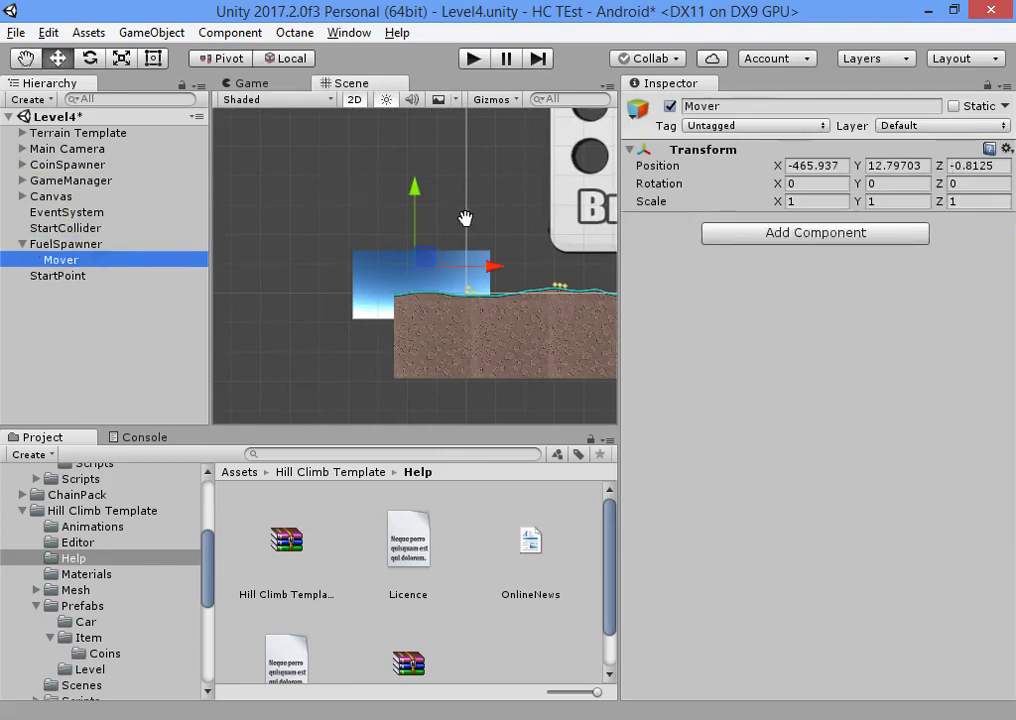
pyautogui.moveTo(426, 250); pyautogui.dragTo(488, 142)
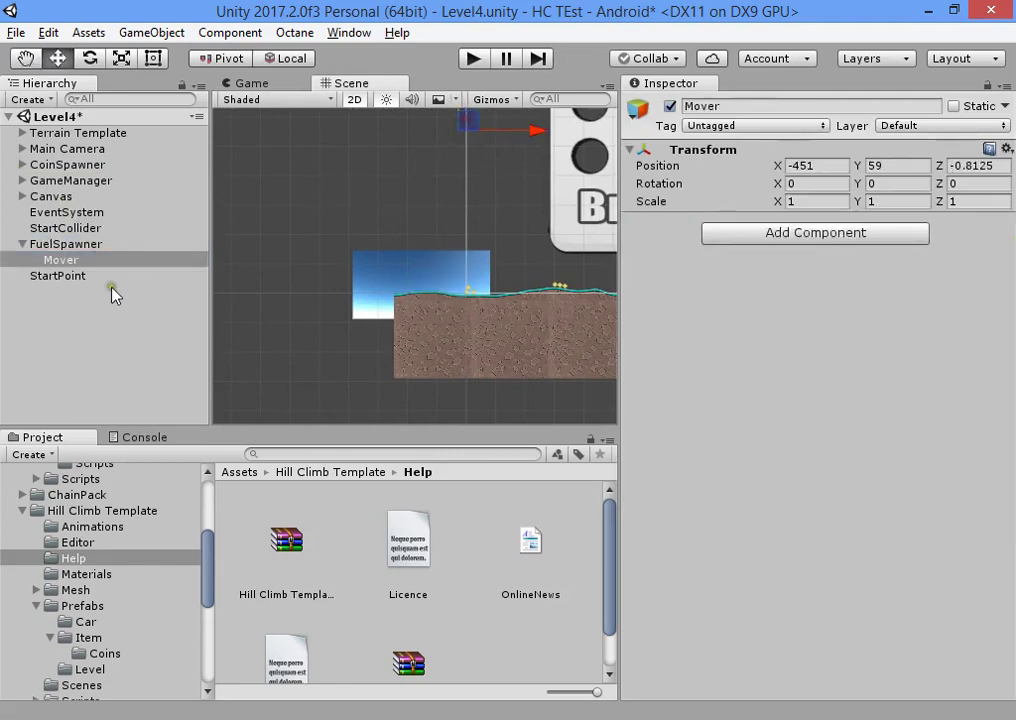
# Set FuelSpawner's Item Name to Fuel and Totall Distance to 3700, and generate the fuel items.
pyautogui.click(90, 244)
pyautogui.moveTo(494, 240); pyautogui.dragTo(444, 234, button='middle')
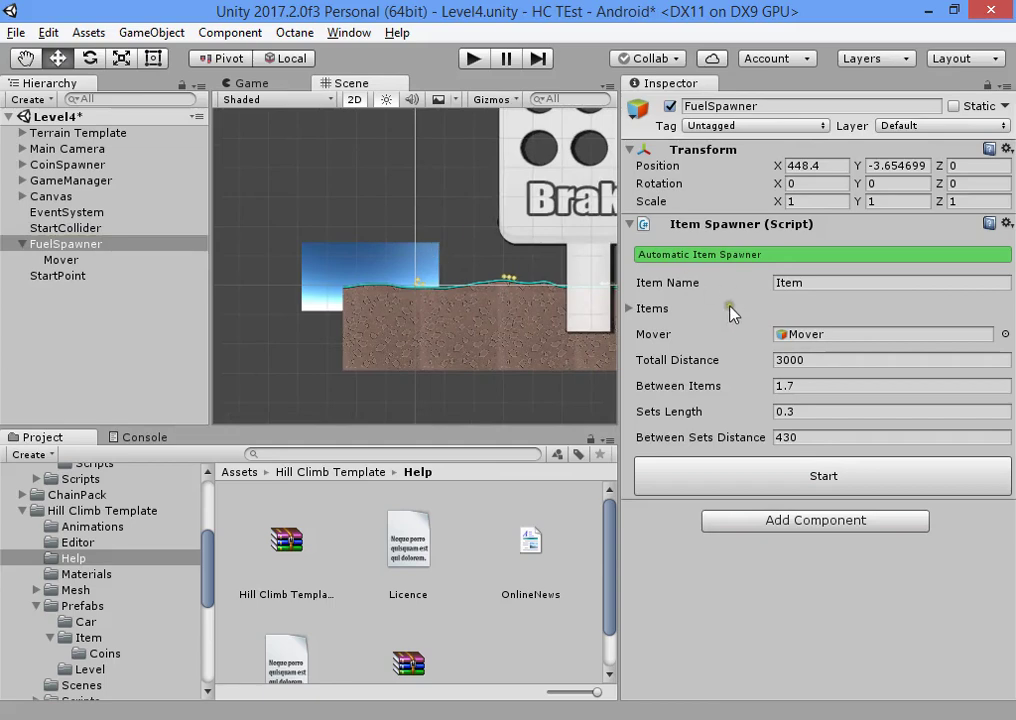
pyautogui.click(810, 281)
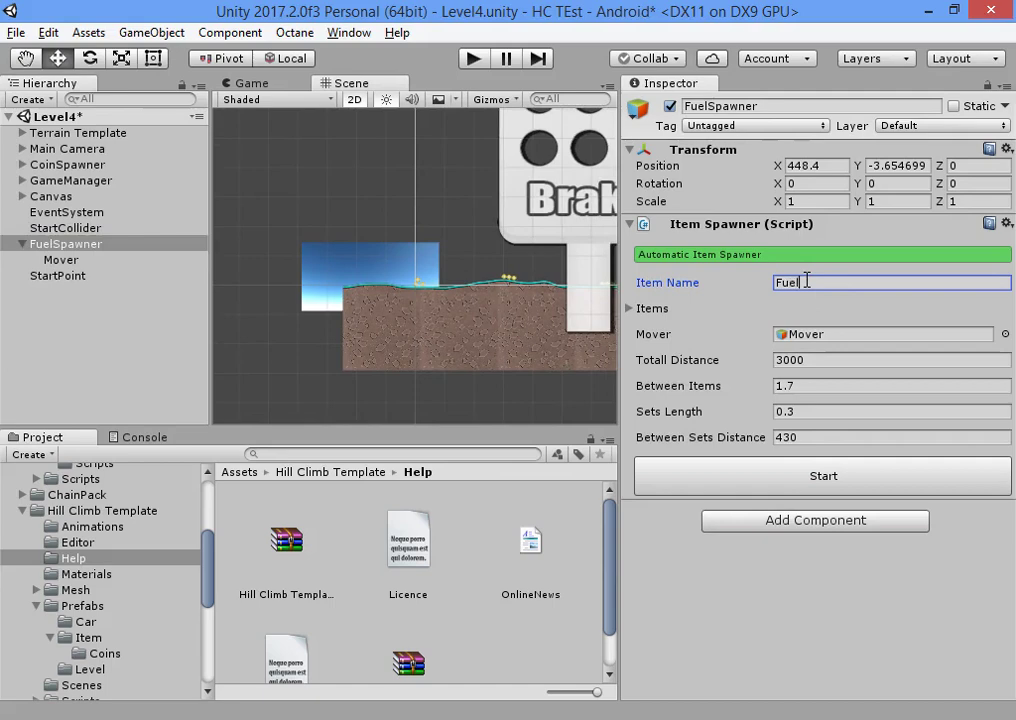
pyautogui.click(812, 436)
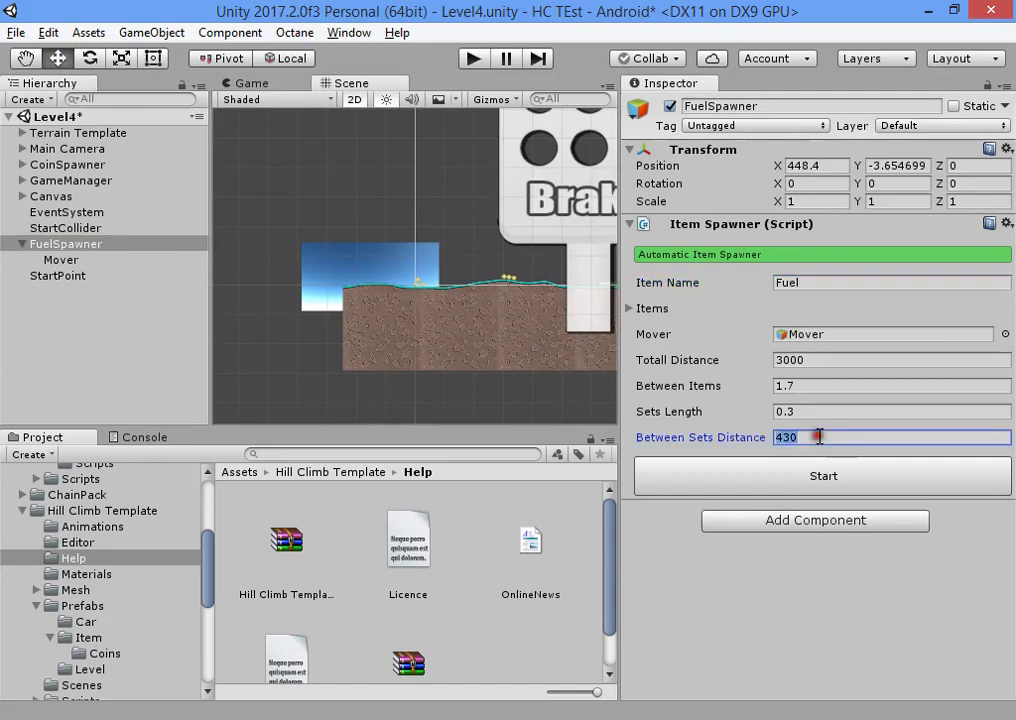
pyautogui.click(817, 366)
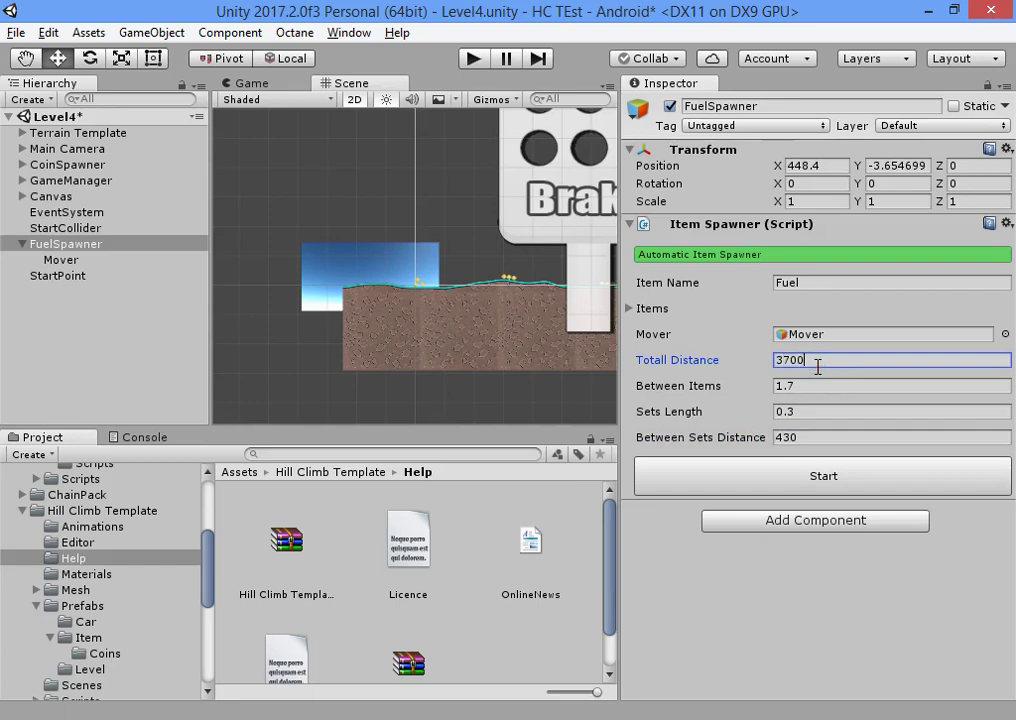
pyautogui.click(834, 463)
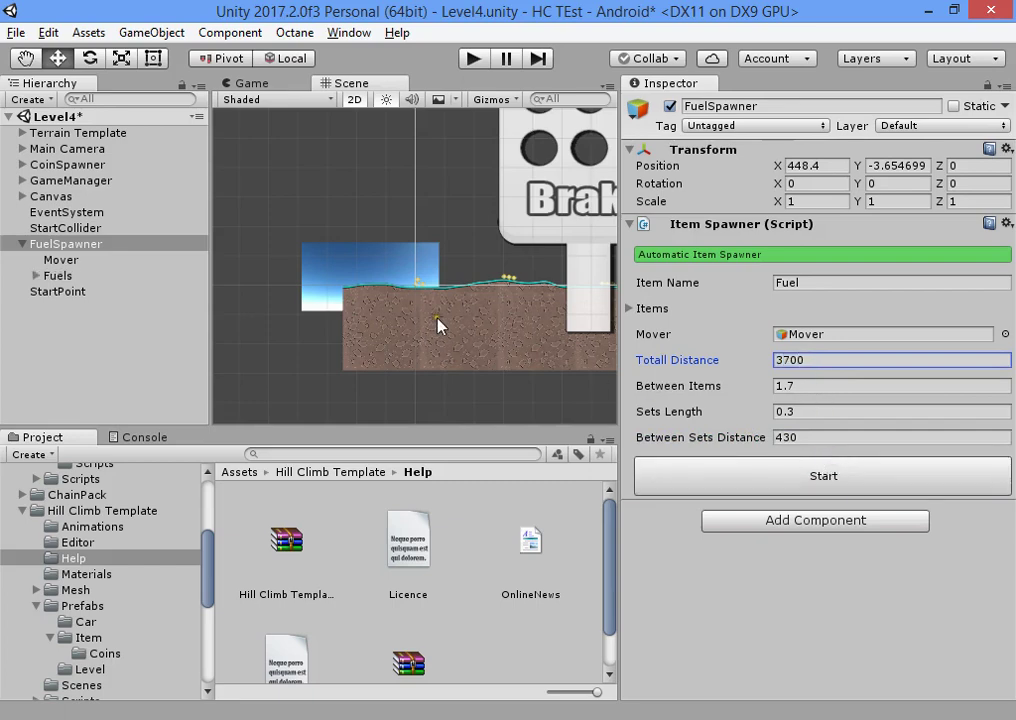
# Look along the terrain for the newly generated fuel items.
pyautogui.moveTo(438, 324); pyautogui.dragTo(234, 338, button='middle')
pyautogui.moveTo(428, 295); pyautogui.dragTo(264, 301, button='middle')
pyautogui.moveTo(540, 283); pyautogui.dragTo(340, 280, button='middle')
pyautogui.moveTo(570, 265); pyautogui.dragTo(400, 254, button='middle')
pyautogui.moveTo(600, 234); pyautogui.dragTo(438, 230, button='middle')
pyautogui.press('Right')
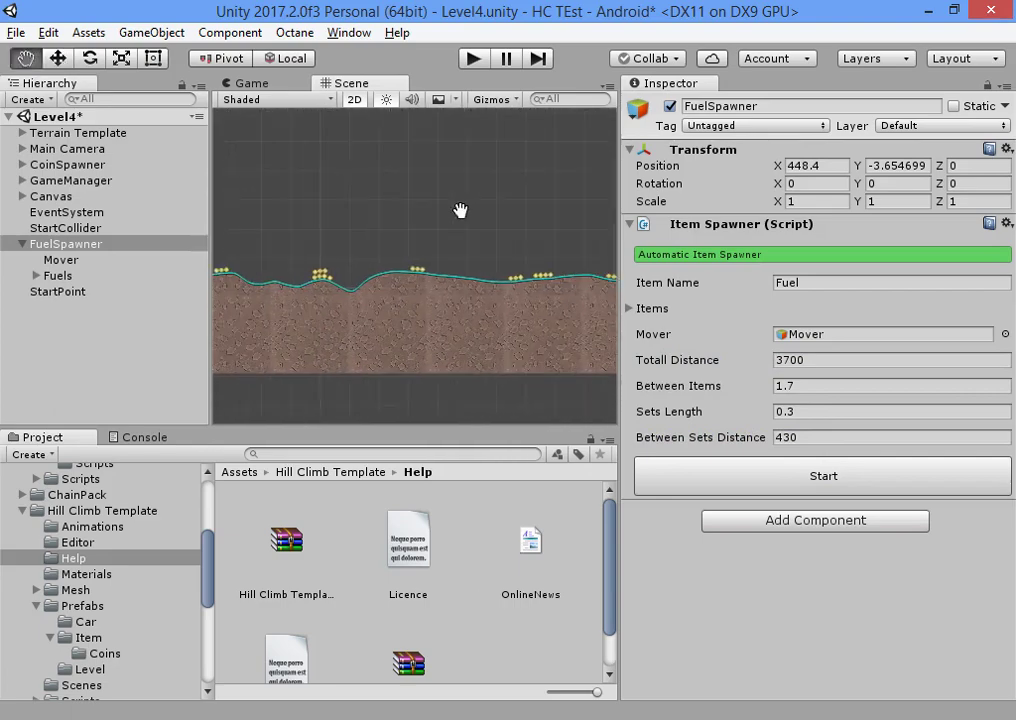
pyautogui.moveTo(540, 228); pyautogui.dragTo(350, 242, button='middle')
pyautogui.moveTo(585, 229); pyautogui.dragTo(330, 225, button='middle')
pyautogui.moveTo(600, 230); pyautogui.dragTo(234, 258, button='middle')
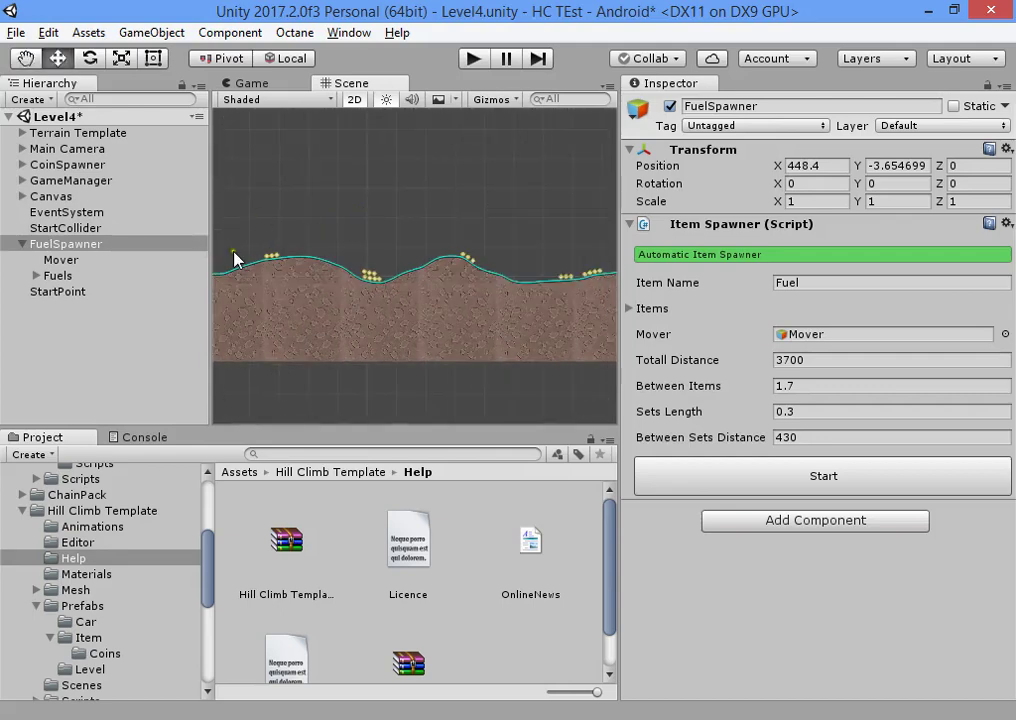
# Examine the placement of each generated fuel item from Fuel 1 to Fuel 8 on the terrain.
pyautogui.click(34, 275)
pyautogui.doubleClick(75, 291)
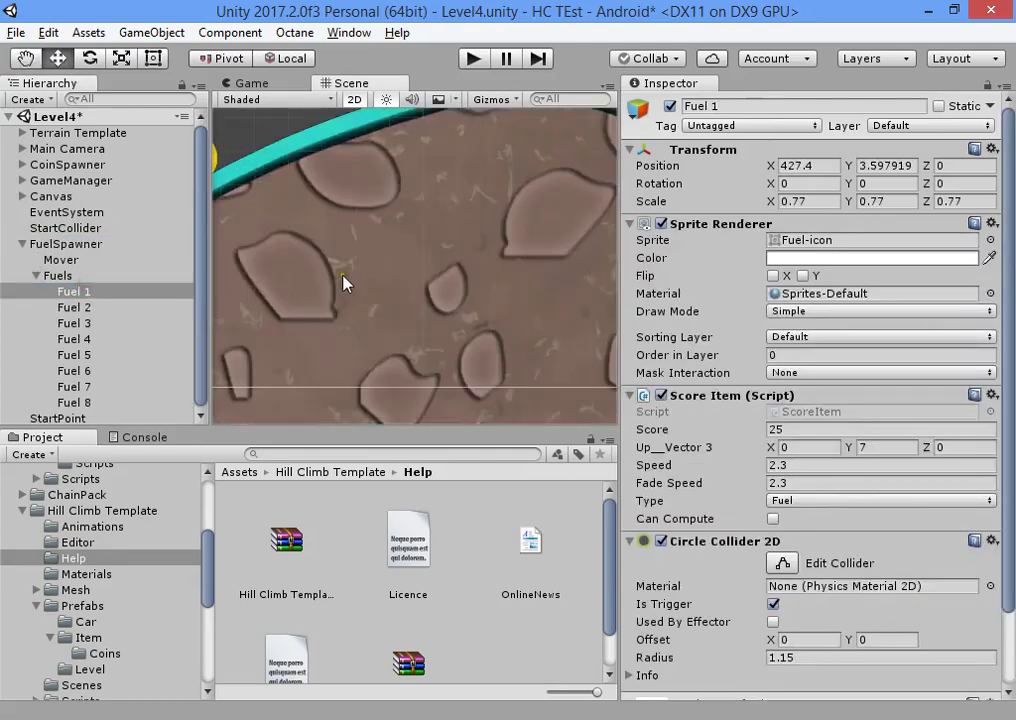
pyautogui.doubleClick(118, 306)
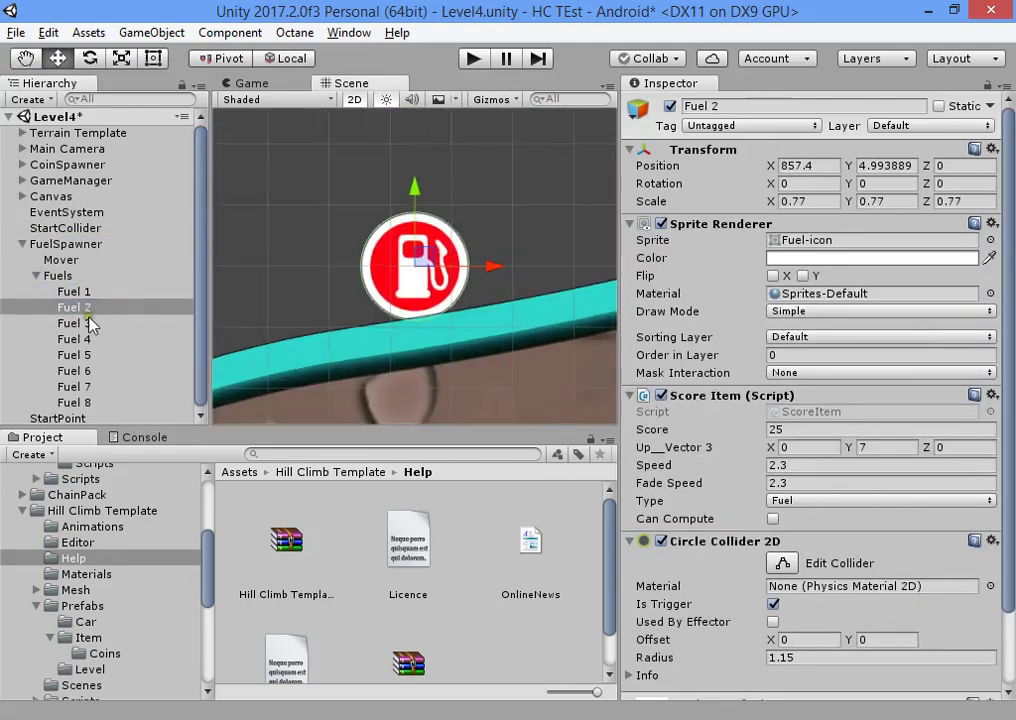
pyautogui.doubleClick(114, 323)
pyautogui.doubleClick(114, 339)
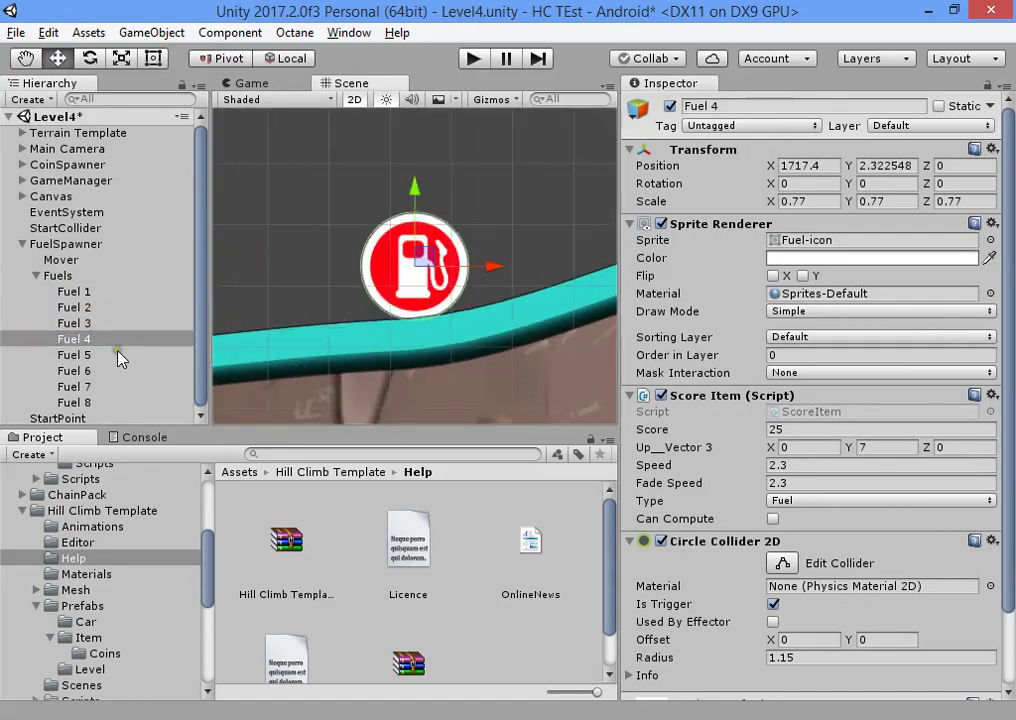
pyautogui.doubleClick(115, 355)
pyautogui.click(107, 371)
pyautogui.click(107, 371)
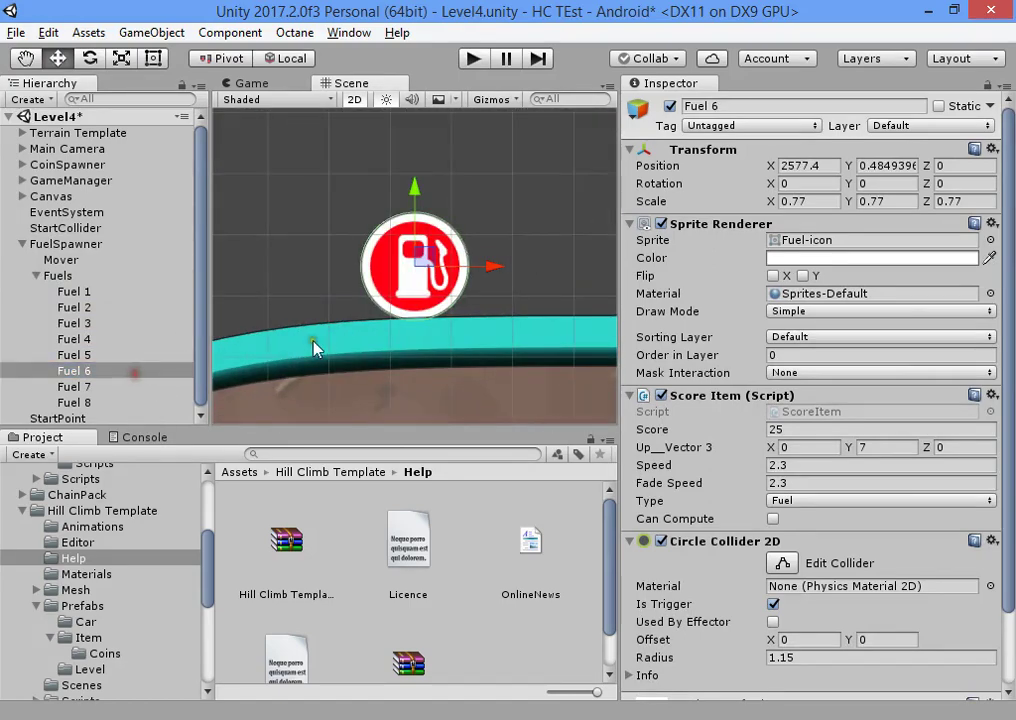
pyautogui.doubleClick(120, 386)
pyautogui.doubleClick(100, 402)
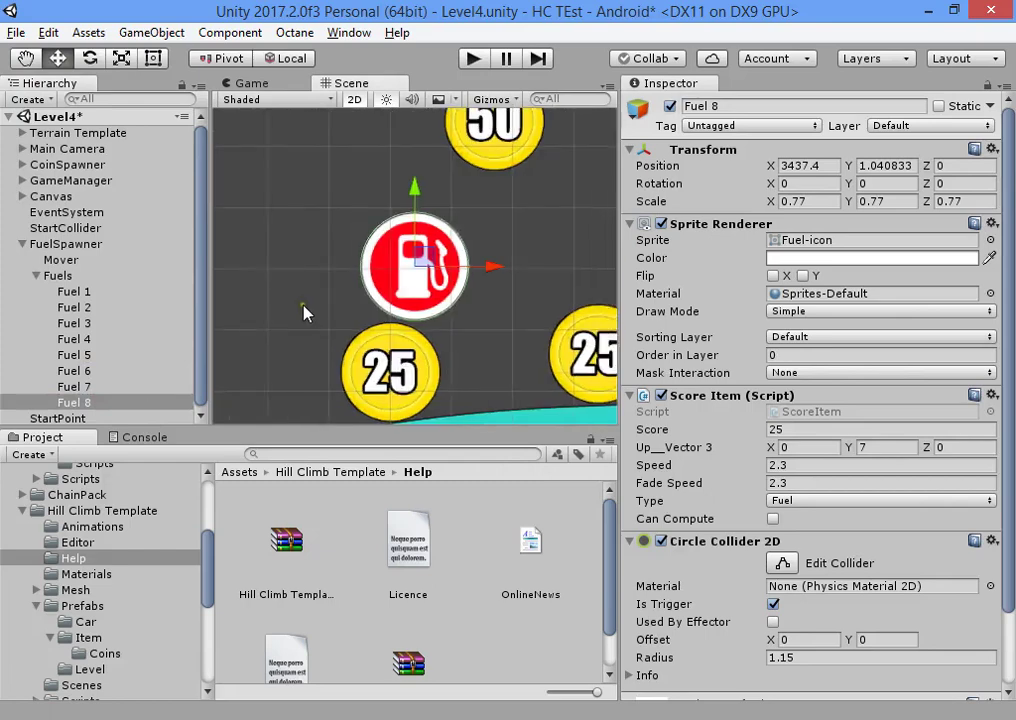
pyautogui.scroll(-4, 318, 271)
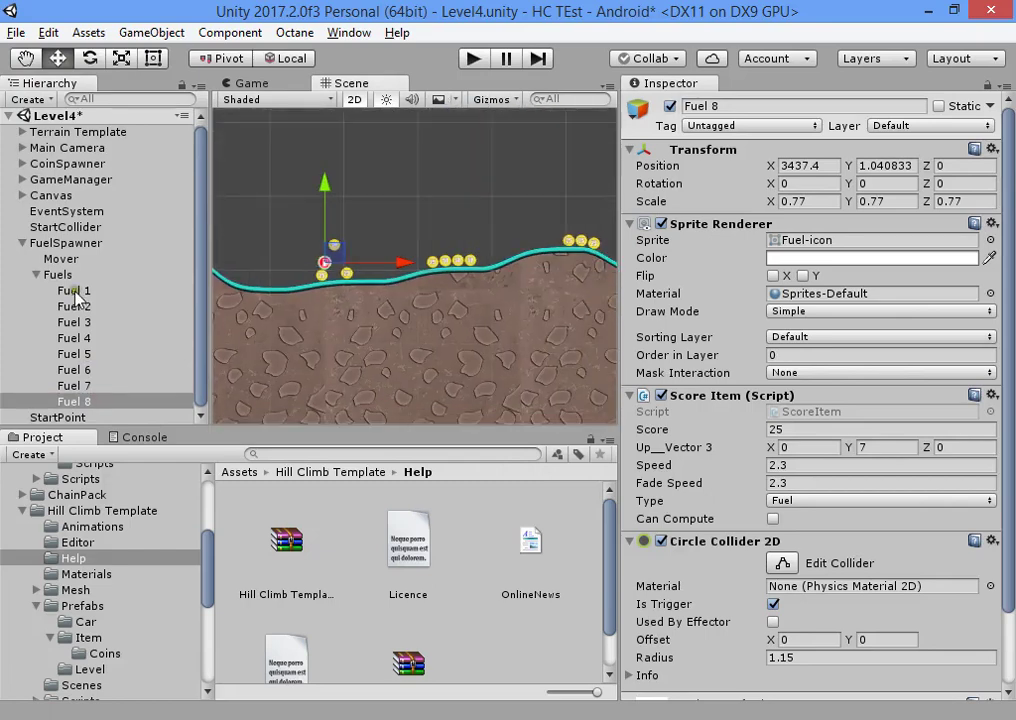
# Collapse the Fuels group and review FuelSpawner's Between Sets Distance setting against the terrain.
pyautogui.click(30, 290)
pyautogui.click(36, 274)
pyautogui.click(65, 243)
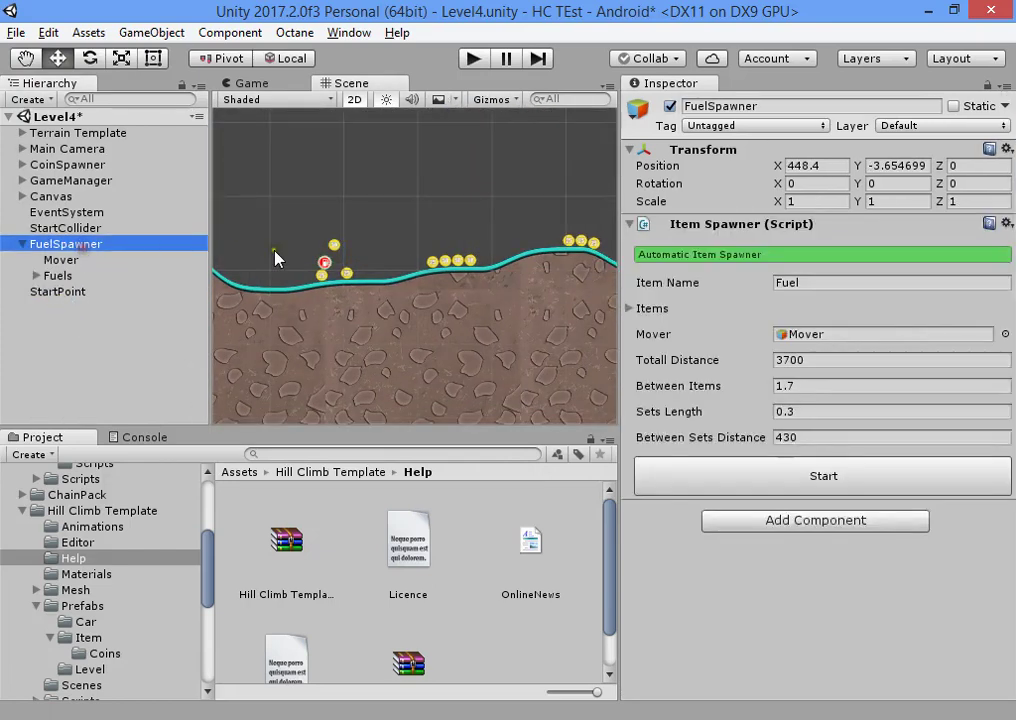
pyautogui.press('f')
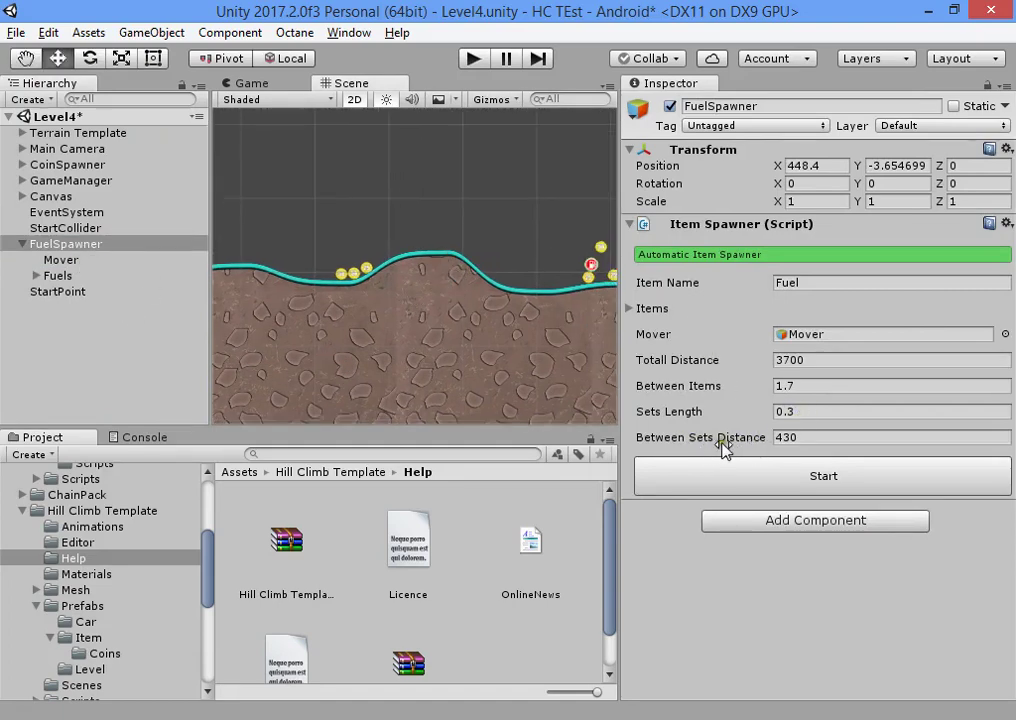
pyautogui.scroll(-8, 511, 362)
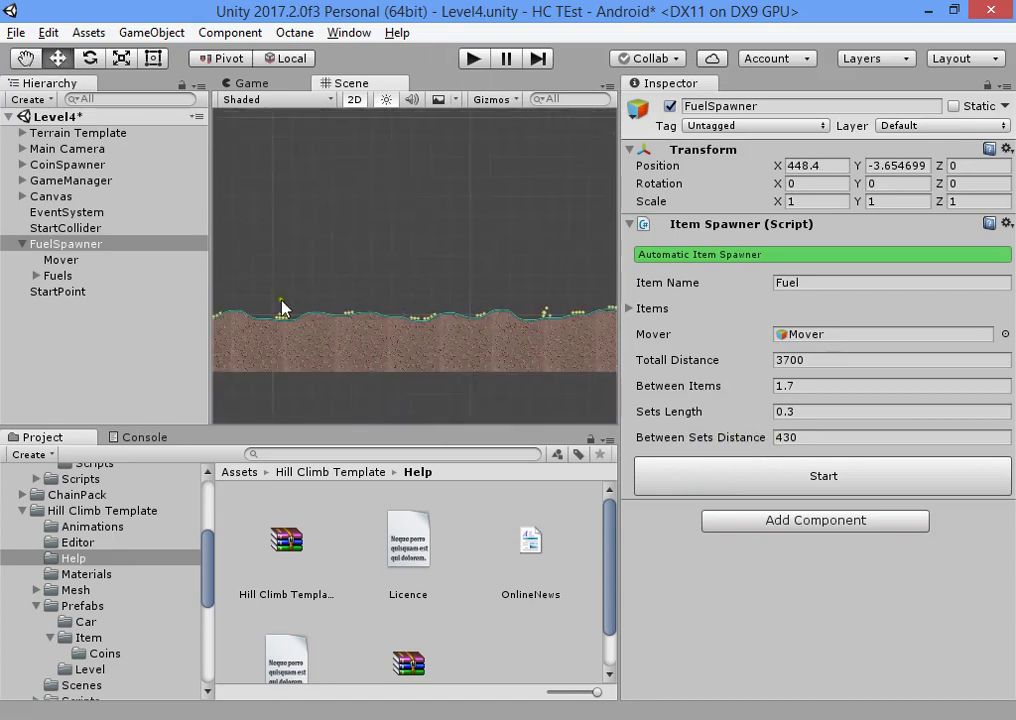
# Compare the positions of Fuel 1 and Fuel 2 to judge the distance between them along the terrain.
pyautogui.click(48, 276)
pyautogui.click(33, 275)
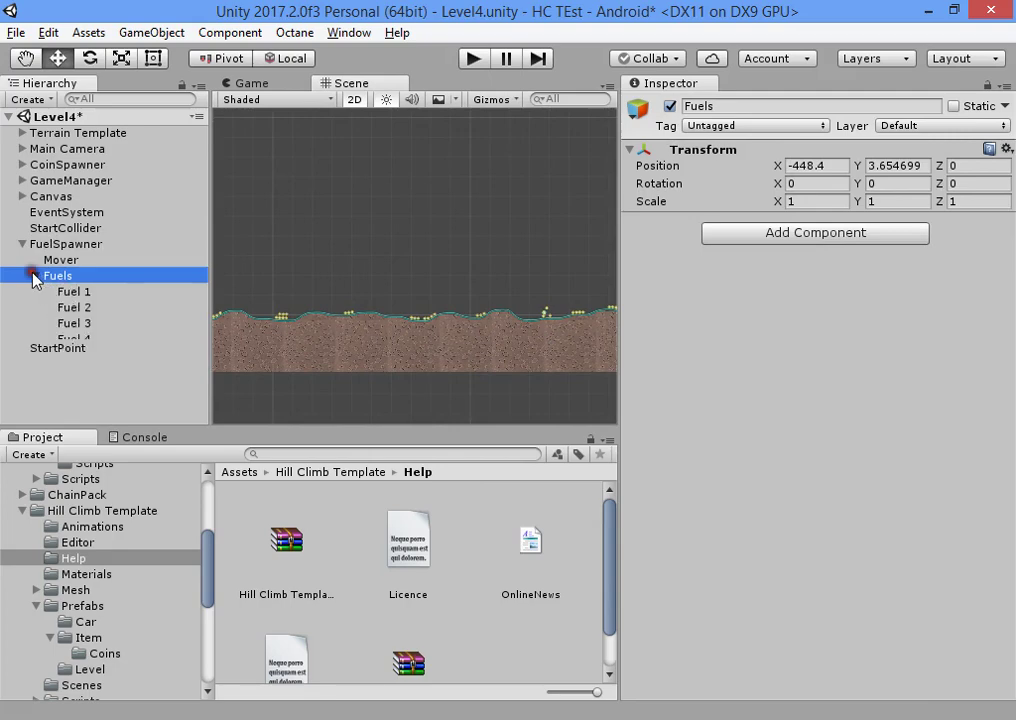
pyautogui.click(72, 291)
pyautogui.press('f')
pyautogui.scroll(-10, 350, 312)
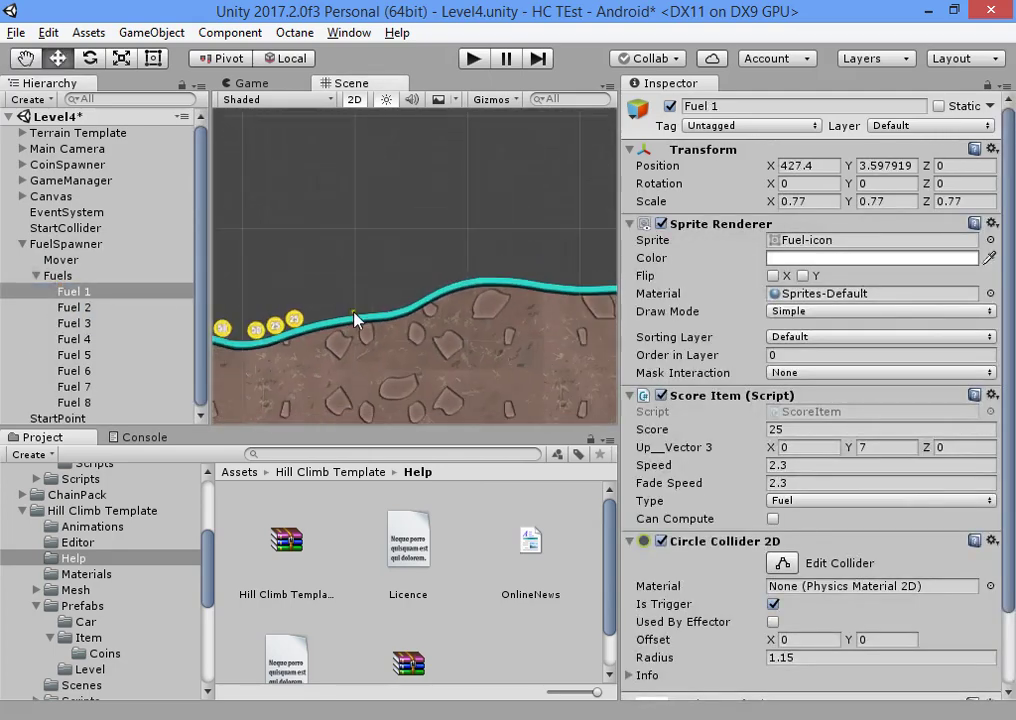
pyautogui.scroll(-6, 352, 316)
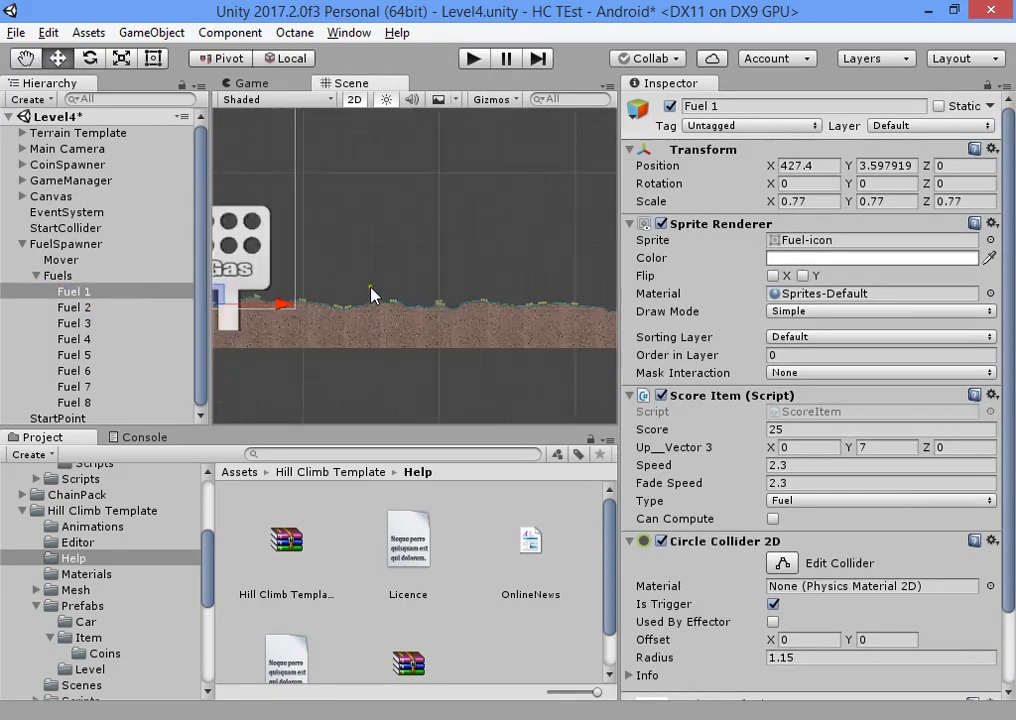
pyautogui.keyDown('shift'); pyautogui.click(119, 306); pyautogui.keyUp('shift')
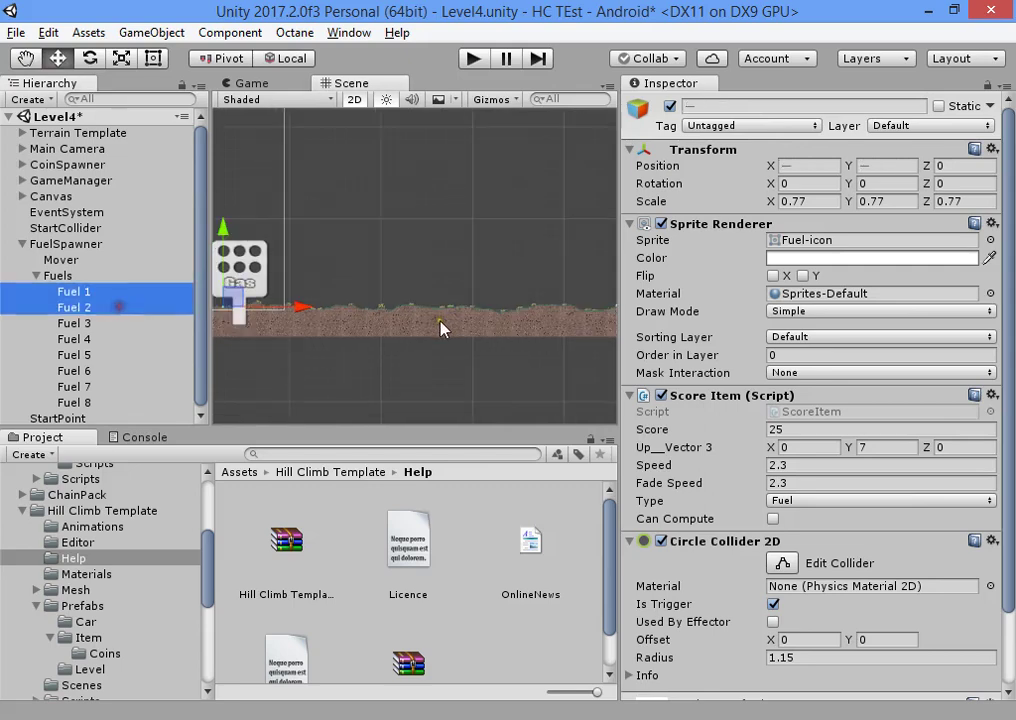
pyautogui.scroll(-4, 454, 338)
pyautogui.scroll(-3, 400, 335)
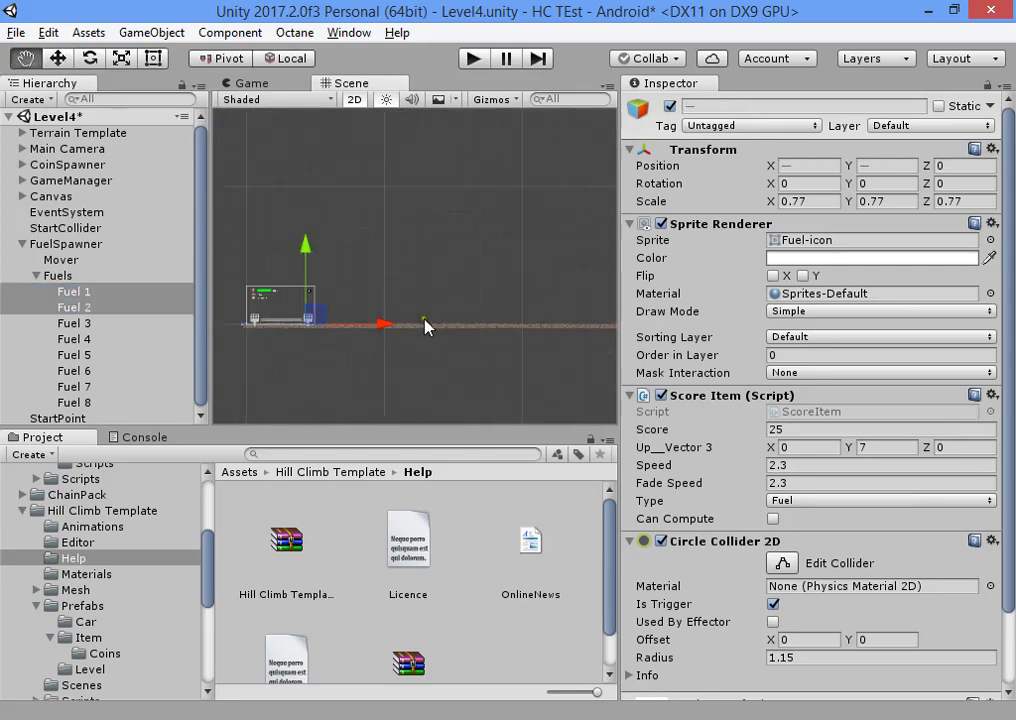
pyautogui.click(117, 290)
pyautogui.click(104, 309)
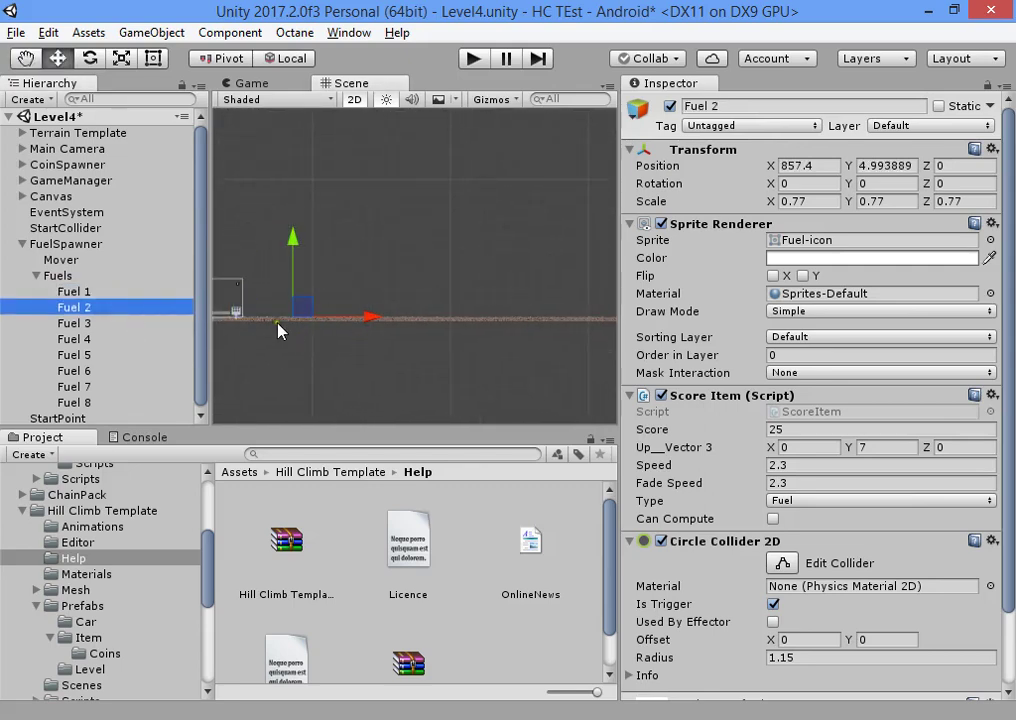
pyautogui.click(102, 291)
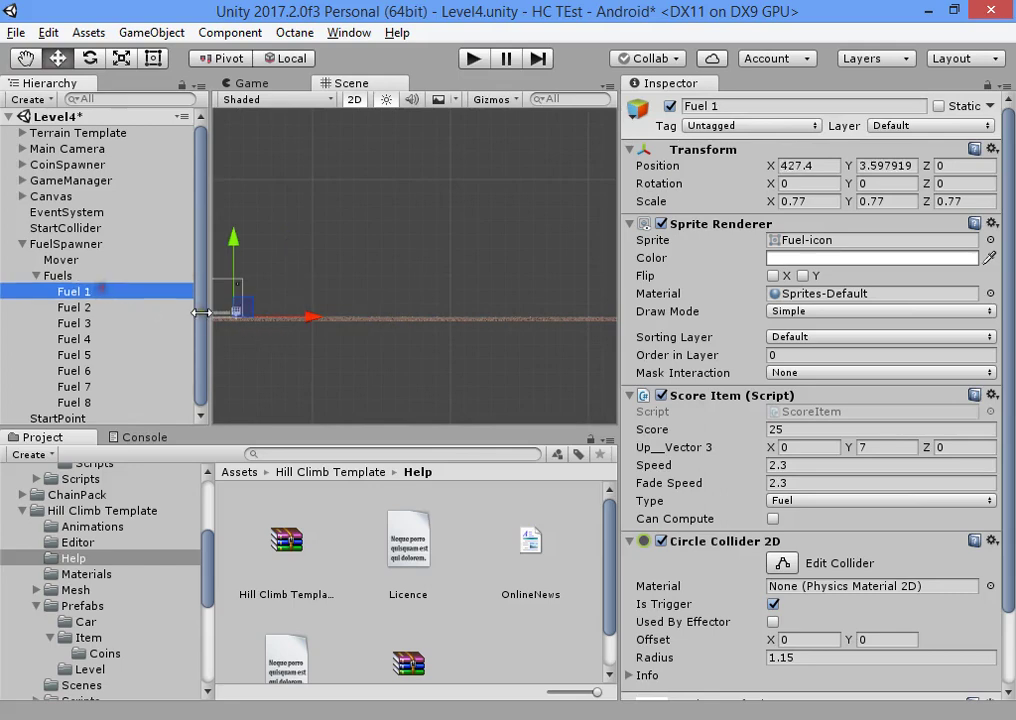
pyautogui.click(166, 307)
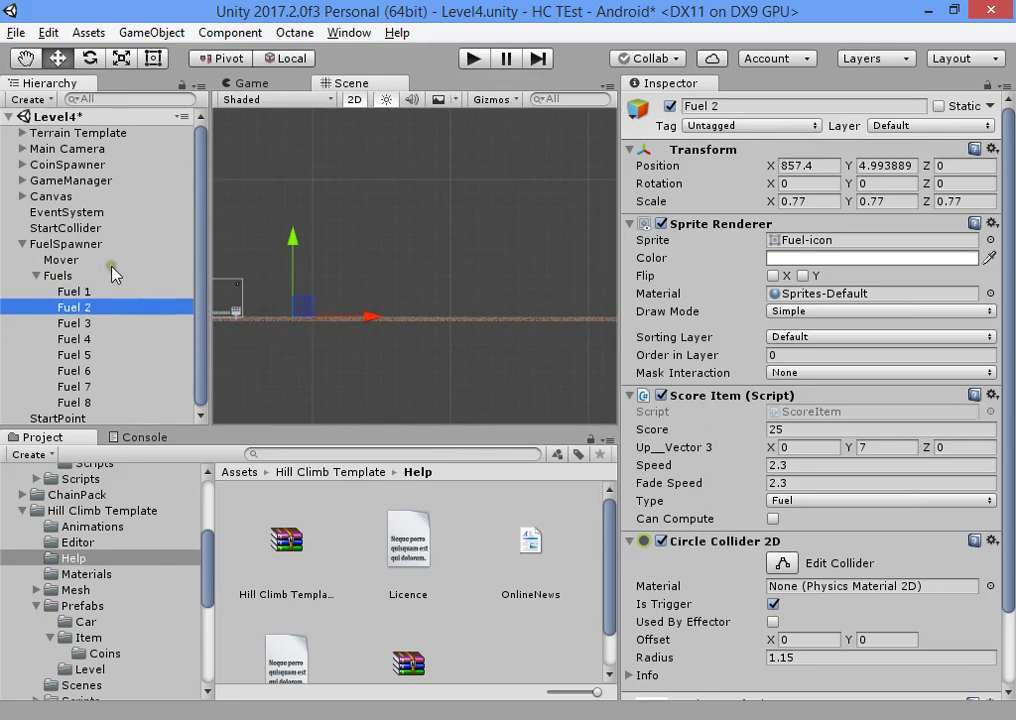
# Check FuelSpawner's Between Sets Distance value and examine its location relative to the terrain's start.
pyautogui.click(70, 244)
pyautogui.click(800, 442)
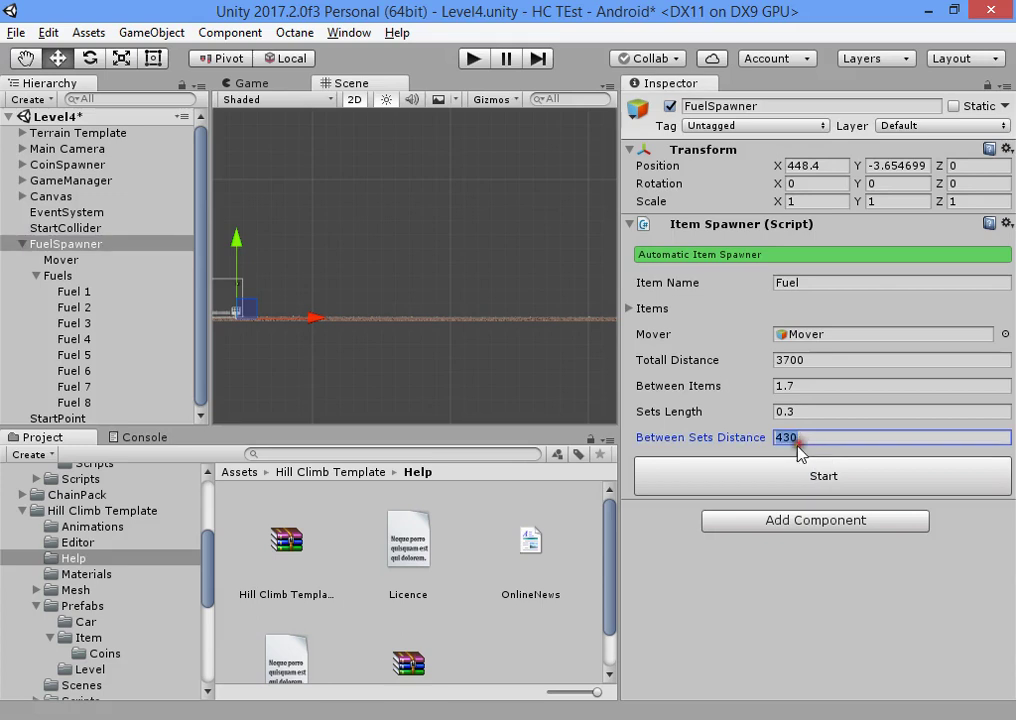
pyautogui.moveTo(293, 321); pyautogui.dragTo(427, 339, button='middle')
pyautogui.scroll(12, 428, 339)
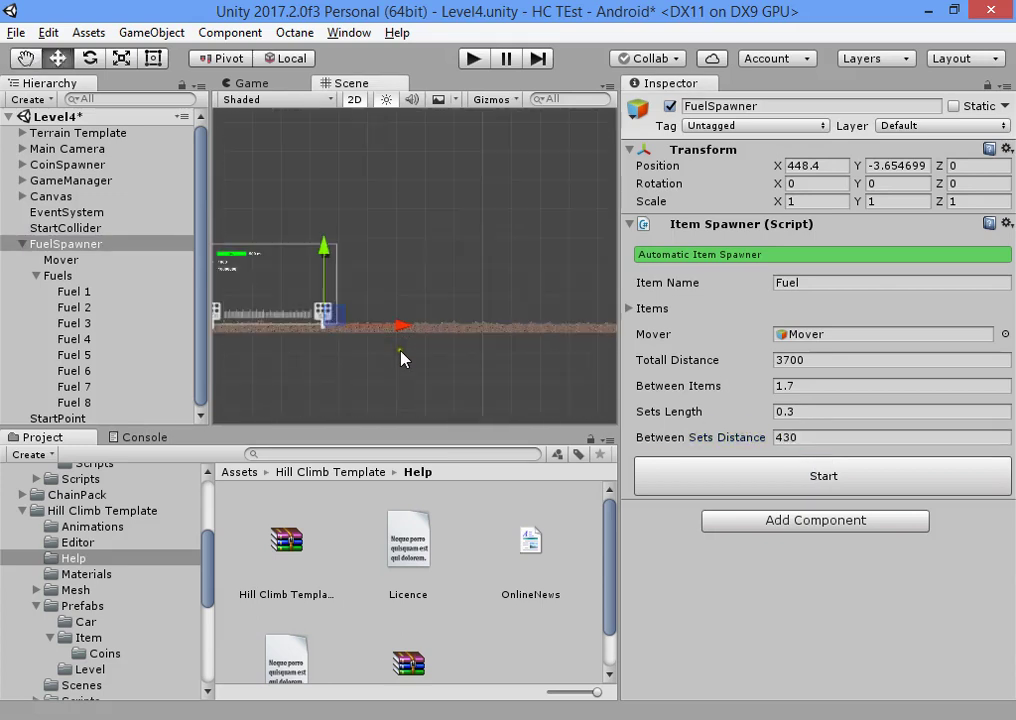
pyautogui.moveTo(335, 372); pyautogui.dragTo(426, 350, button='middle')
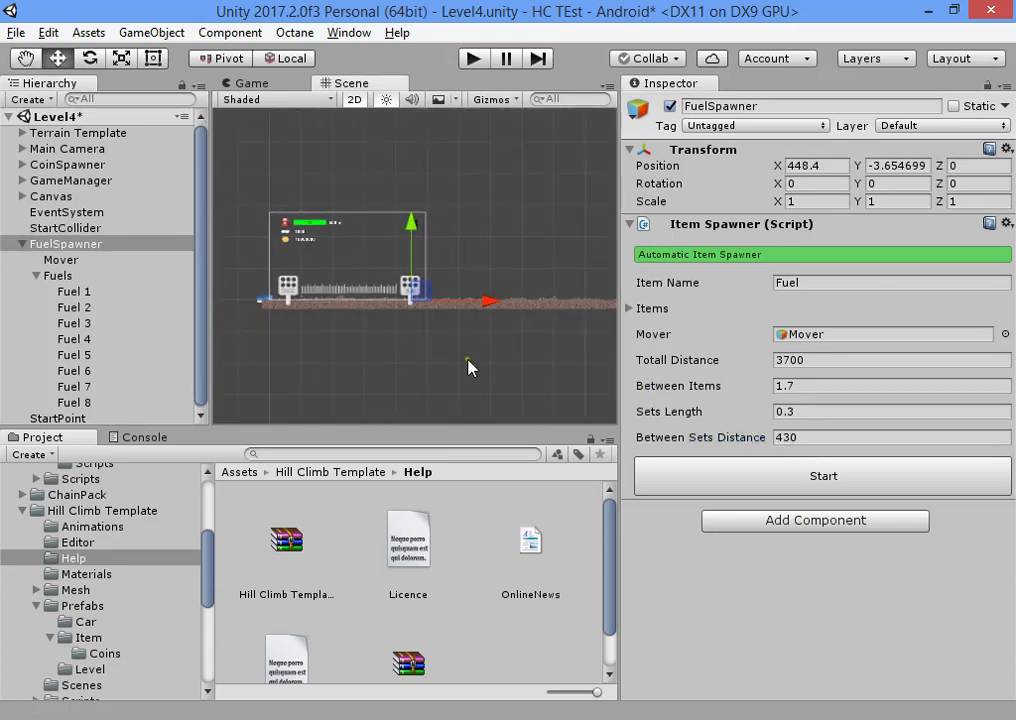
# Collapse the Fuels group and move FuelSpawner's Mover back above the terrain's start, at about X -372, Y 227.
pyautogui.click(35, 274)
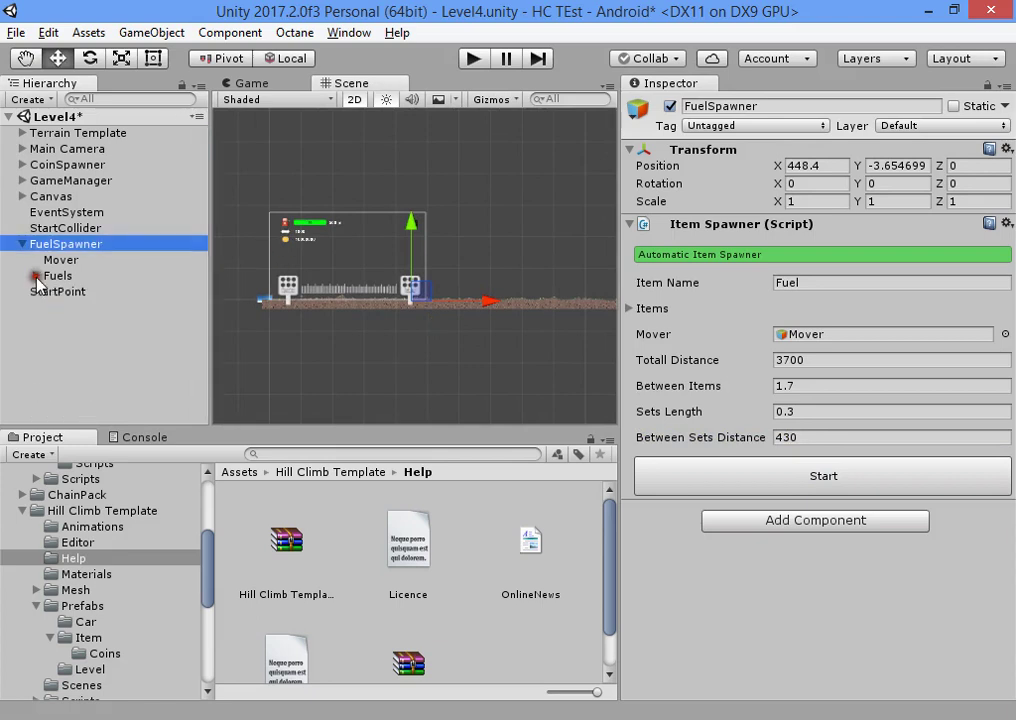
pyautogui.click(21, 244)
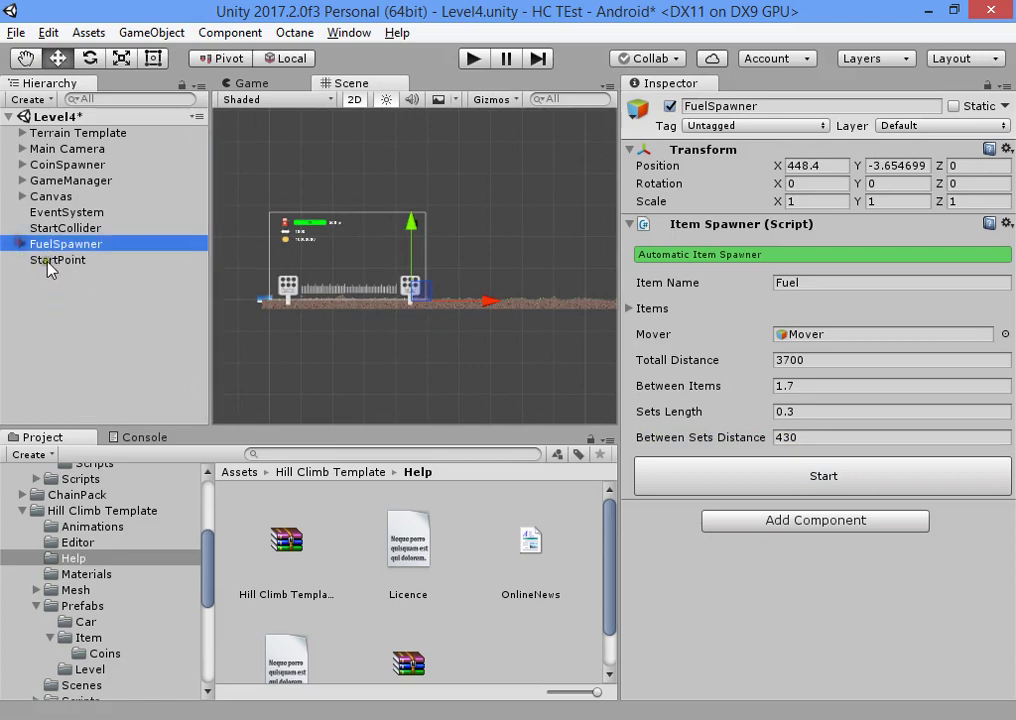
pyautogui.click(21, 244)
pyautogui.click(60, 260)
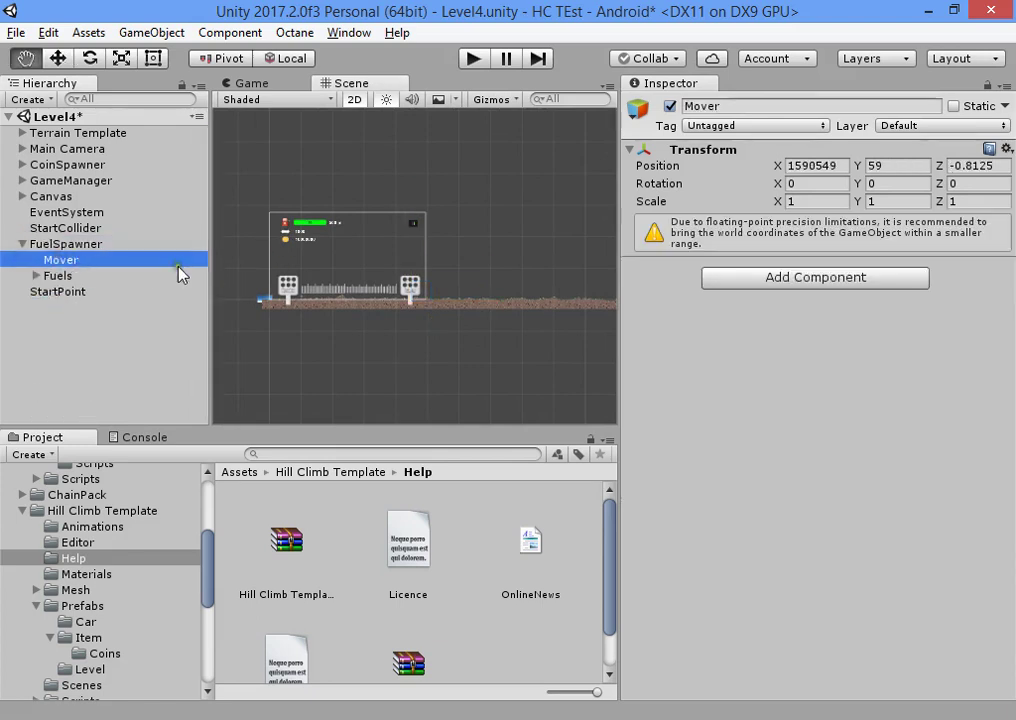
pyautogui.moveTo(428, 265); pyautogui.dragTo(296, 235)
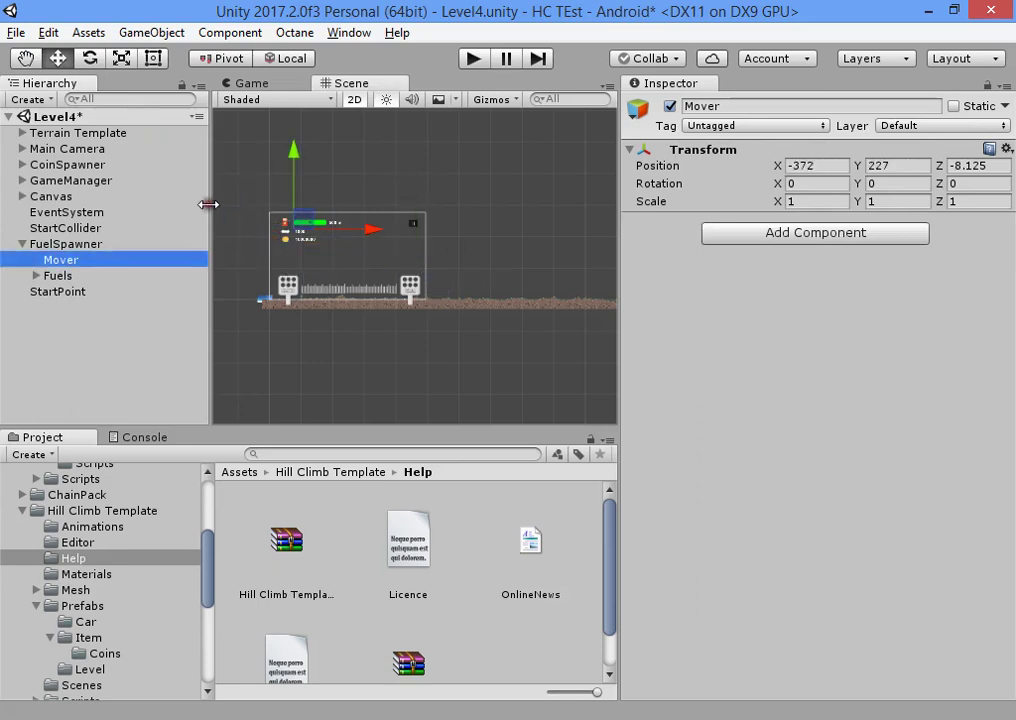
pyautogui.click(22, 245)
pyautogui.click(237, 259)
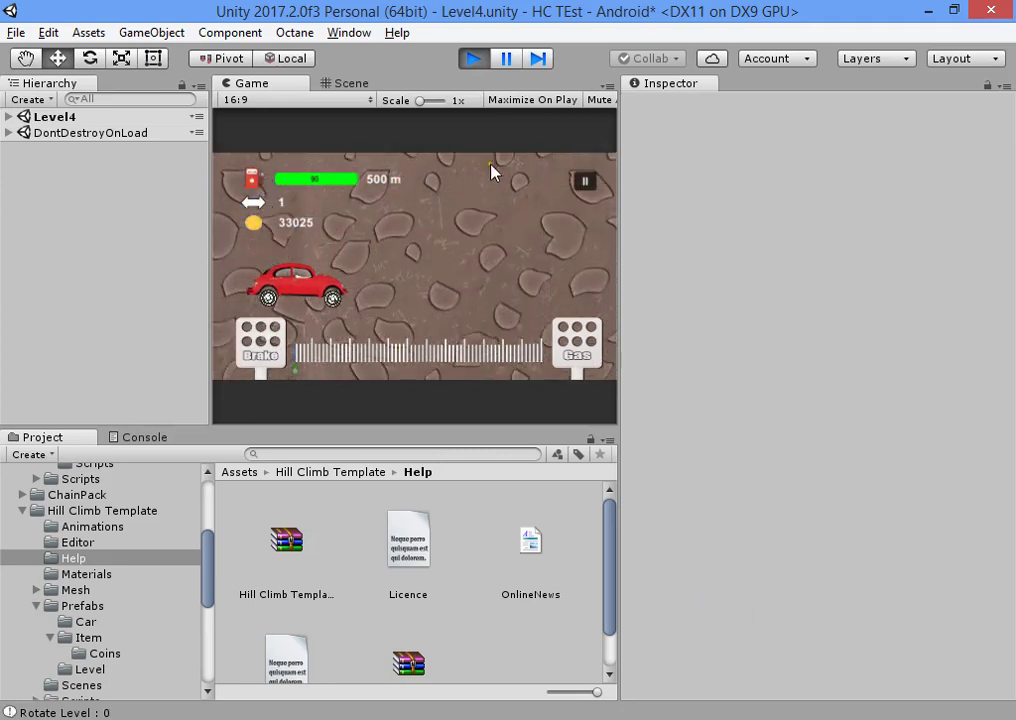
# Stop the test run and raise StartPoint above the terrain surface to X 5, Y 6.8.
pyautogui.click(473, 58)
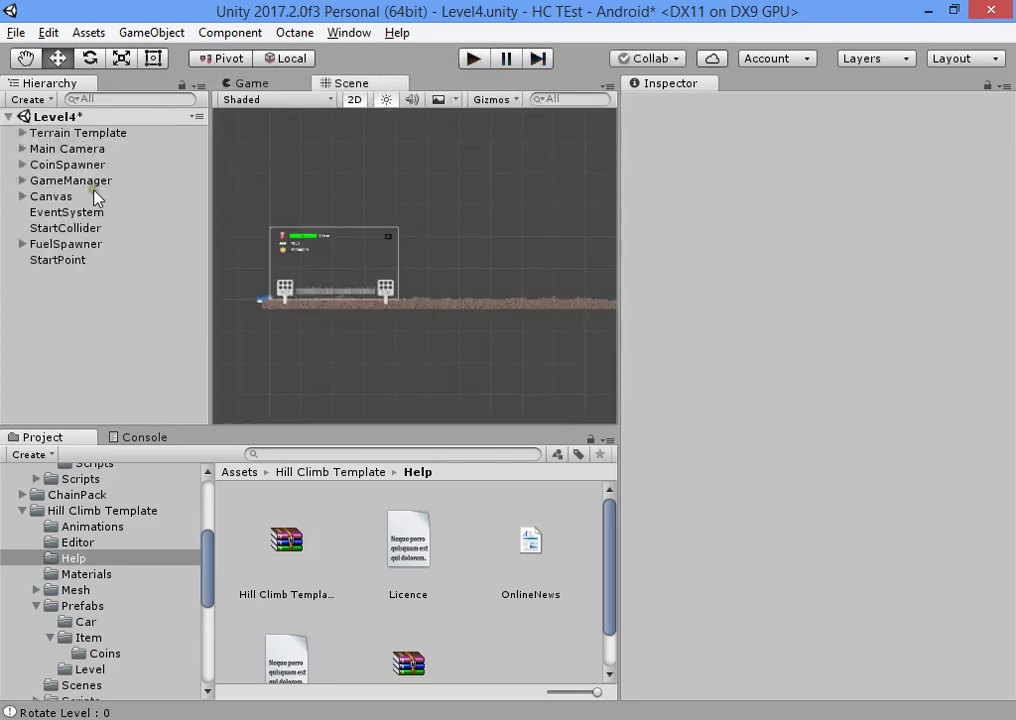
pyautogui.click(92, 259)
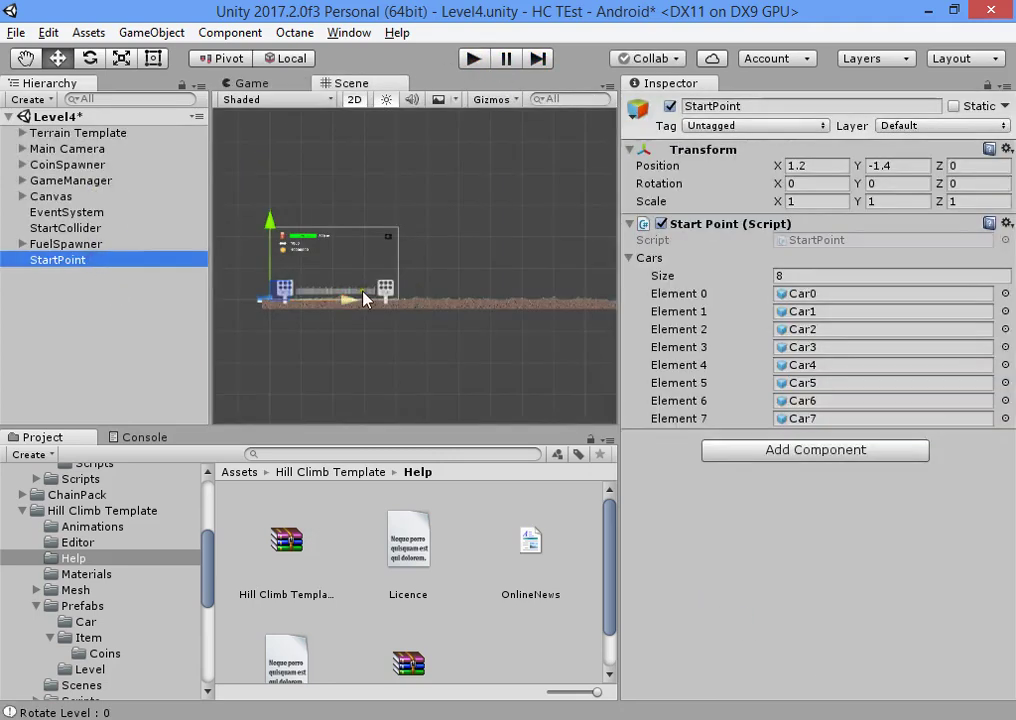
pyautogui.press('f')
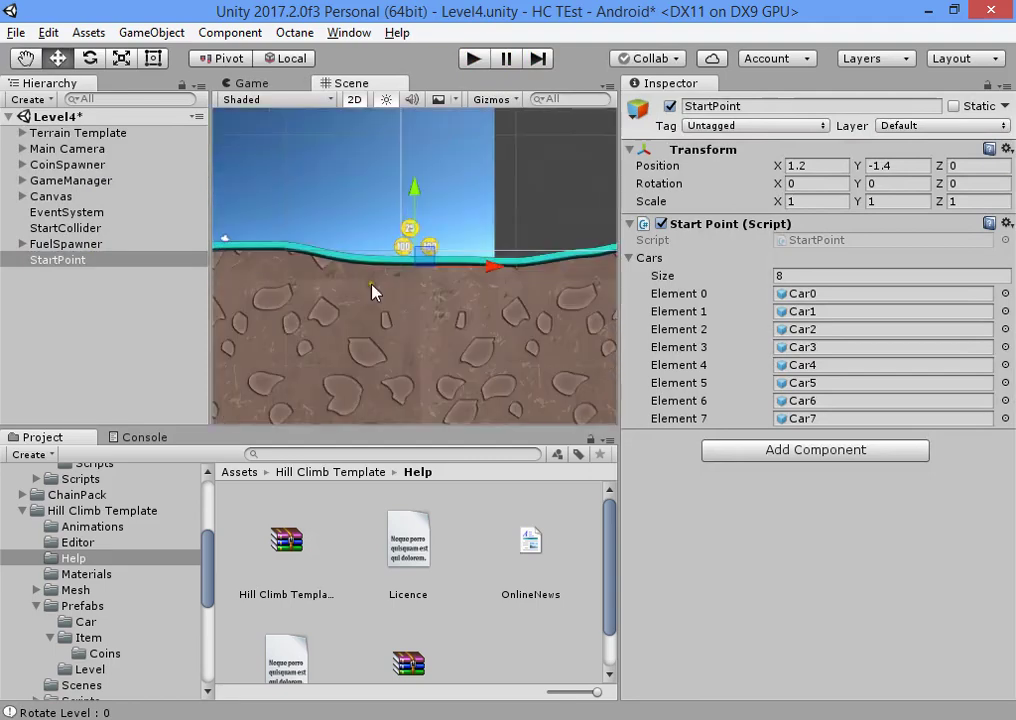
pyautogui.moveTo(426, 282); pyautogui.dragTo(394, 336, button='middle')
pyautogui.moveTo(389, 318); pyautogui.dragTo(415, 258)
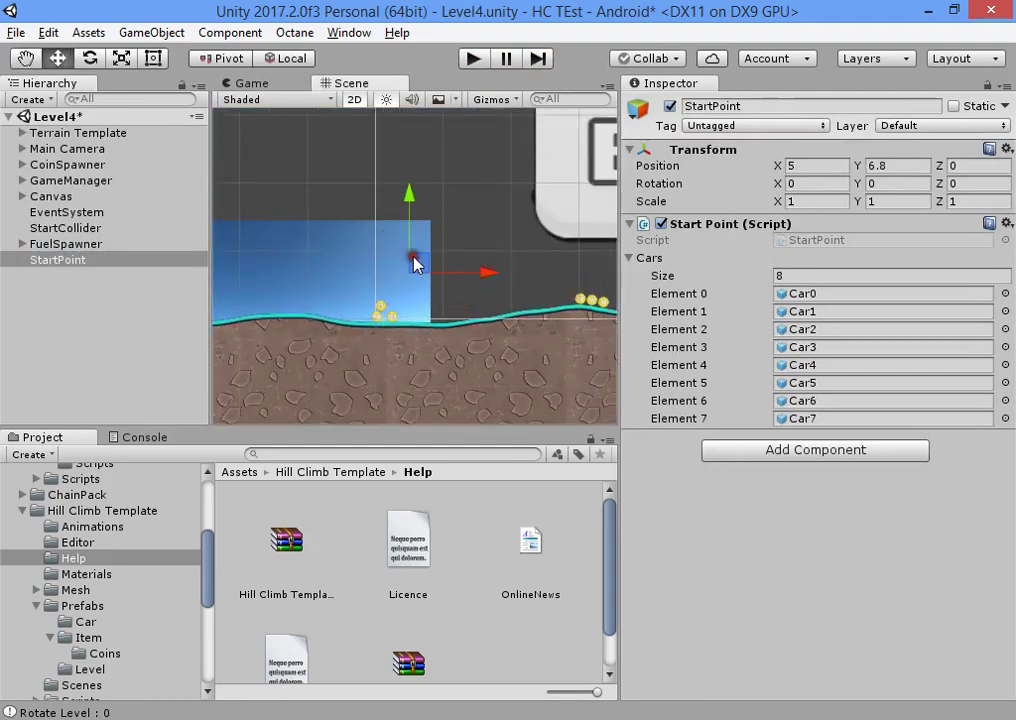
pyautogui.click(62, 228)
pyautogui.doubleClick(84, 259)
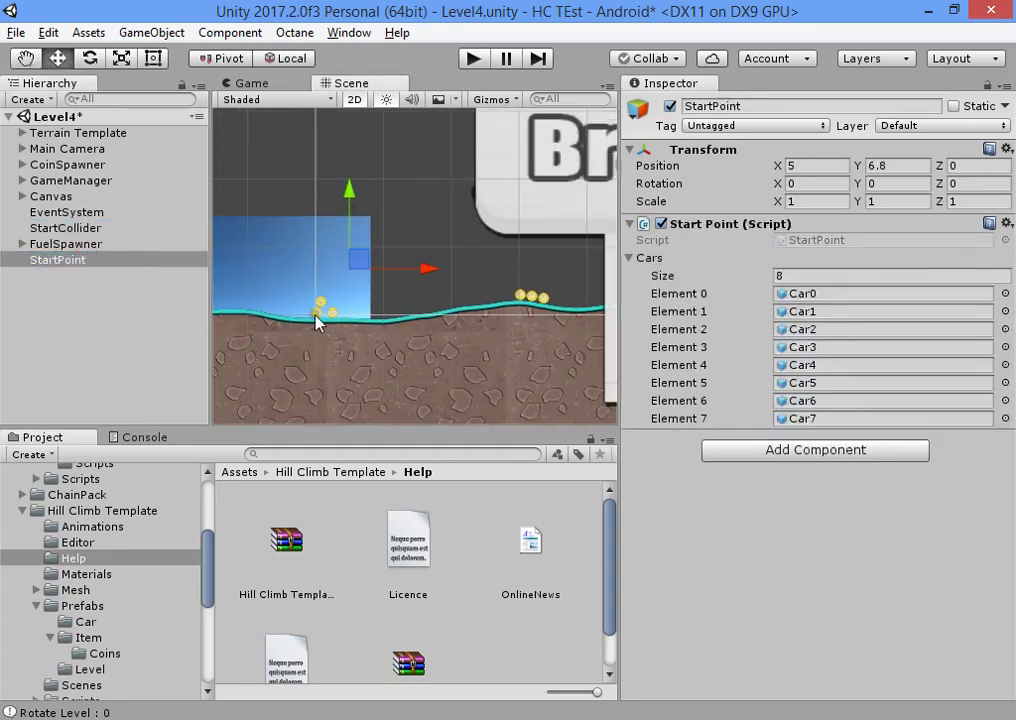
# Delete the first cluster of three coins near the terrain's start.
pyautogui.click(316, 320)
pyautogui.press('Delete')
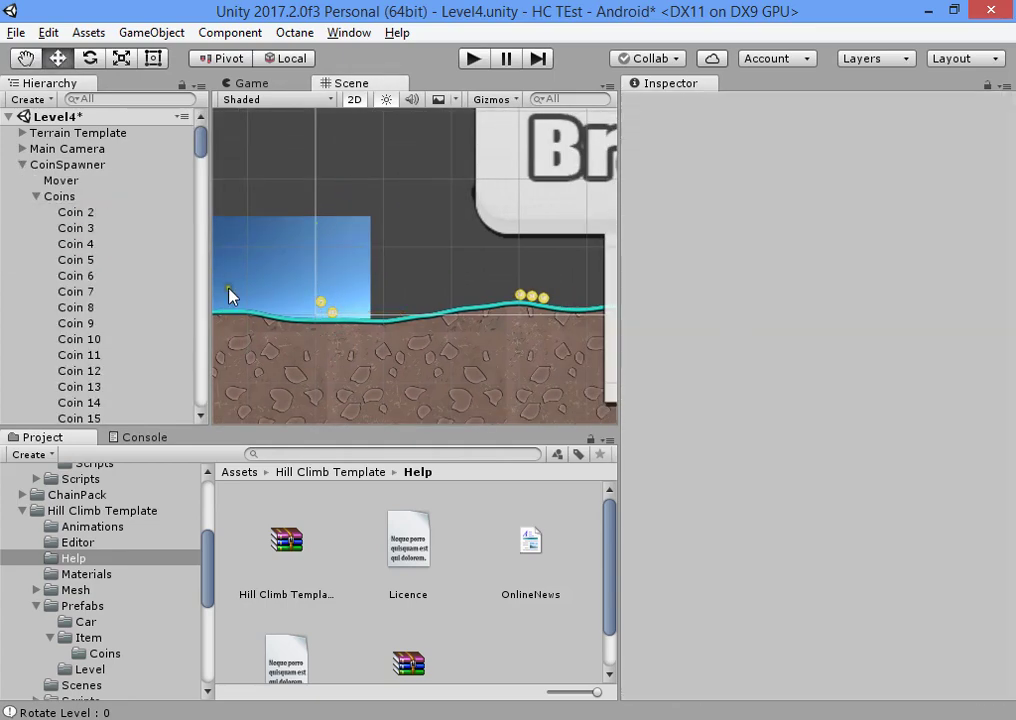
pyautogui.scroll(8, 315, 317)
pyautogui.click(339, 315)
pyautogui.press('Delete')
pyautogui.click(325, 300)
pyautogui.press('Delete')
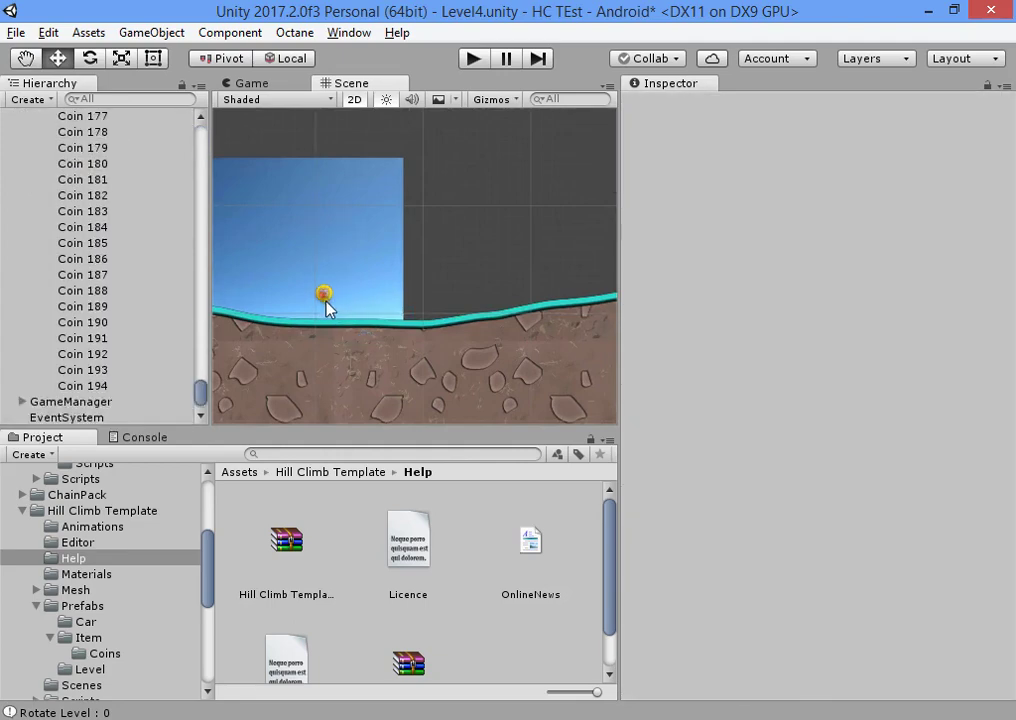
pyautogui.click(321, 300)
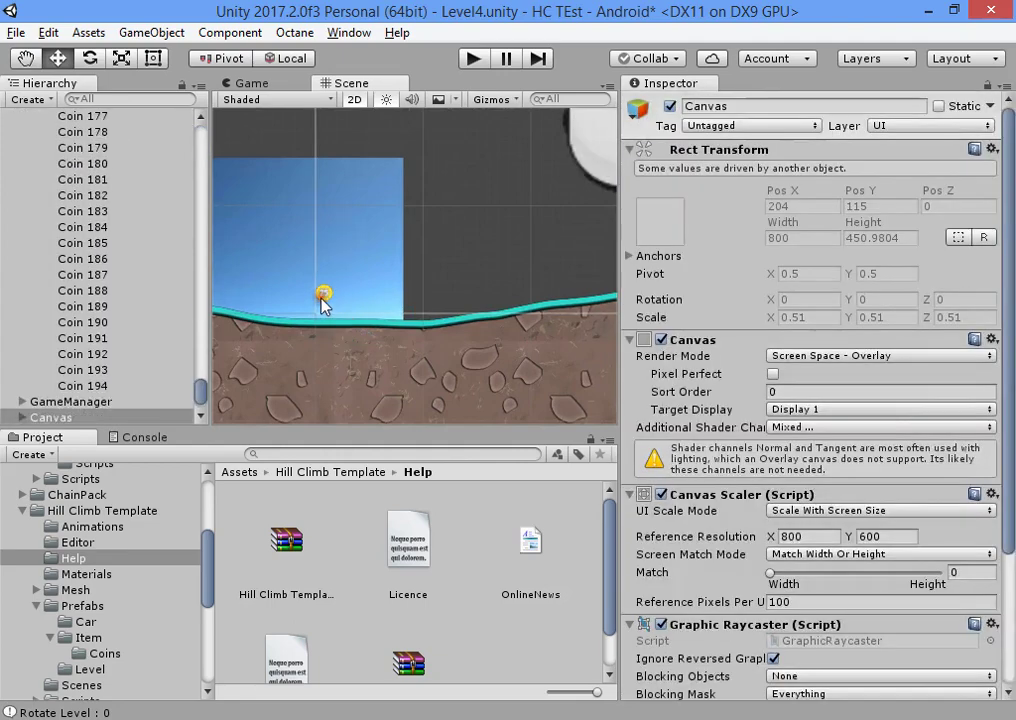
pyautogui.click(323, 298)
pyautogui.click(471, 290)
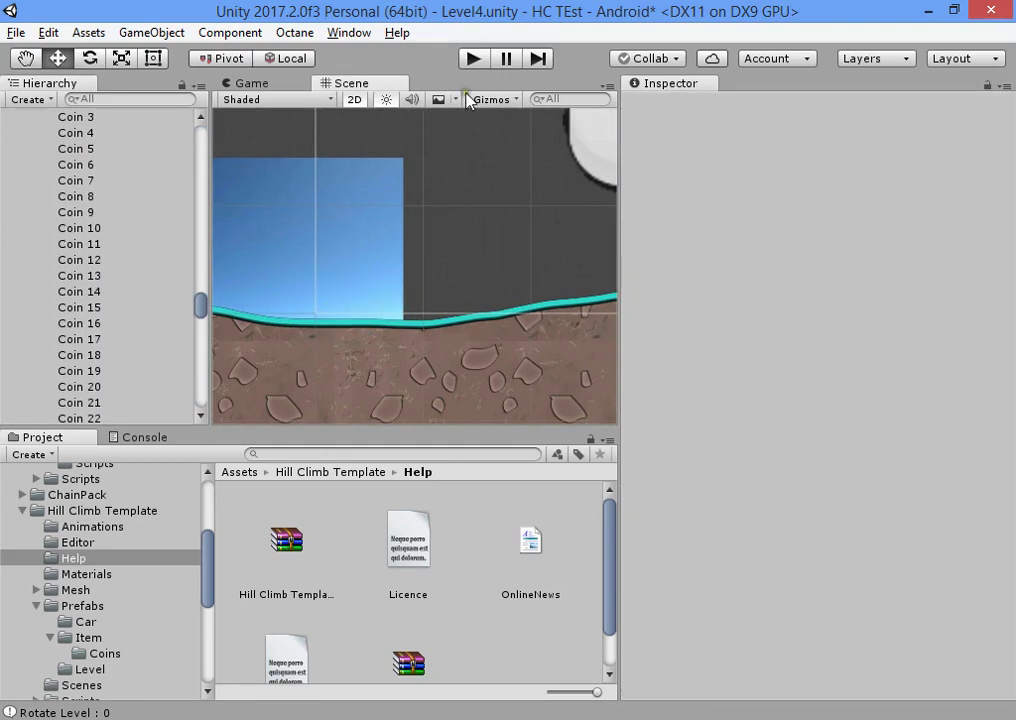
# Play-test the level by driving the car over the first hills with the gas pedal, and stop the run.
pyautogui.click(474, 60)
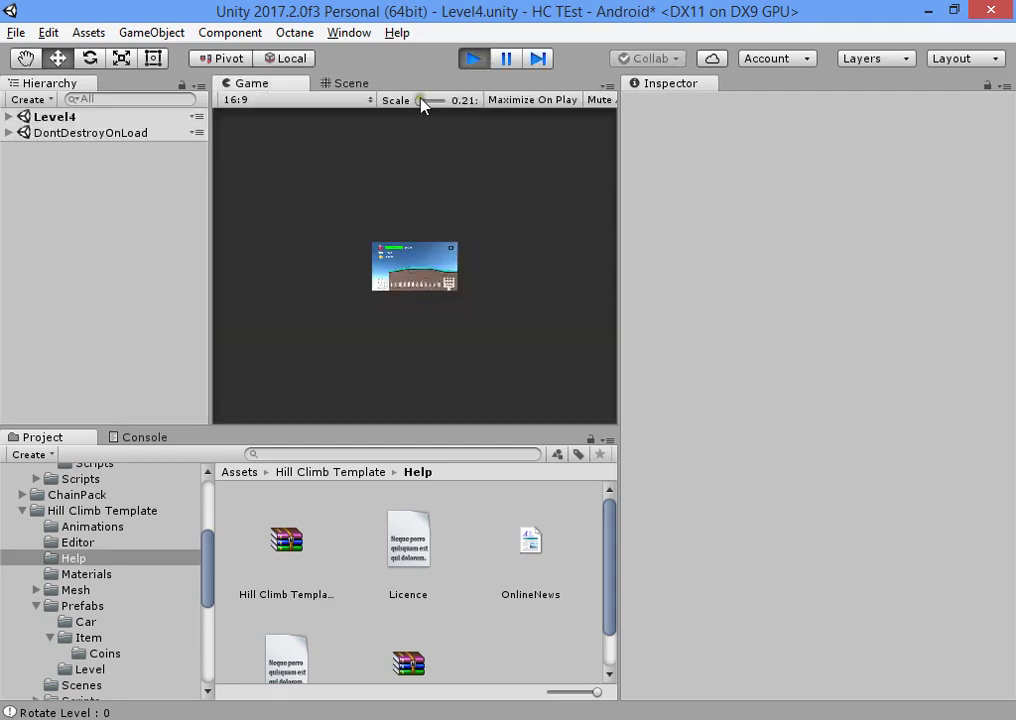
pyautogui.click(421, 101)
pyautogui.click(570, 333)
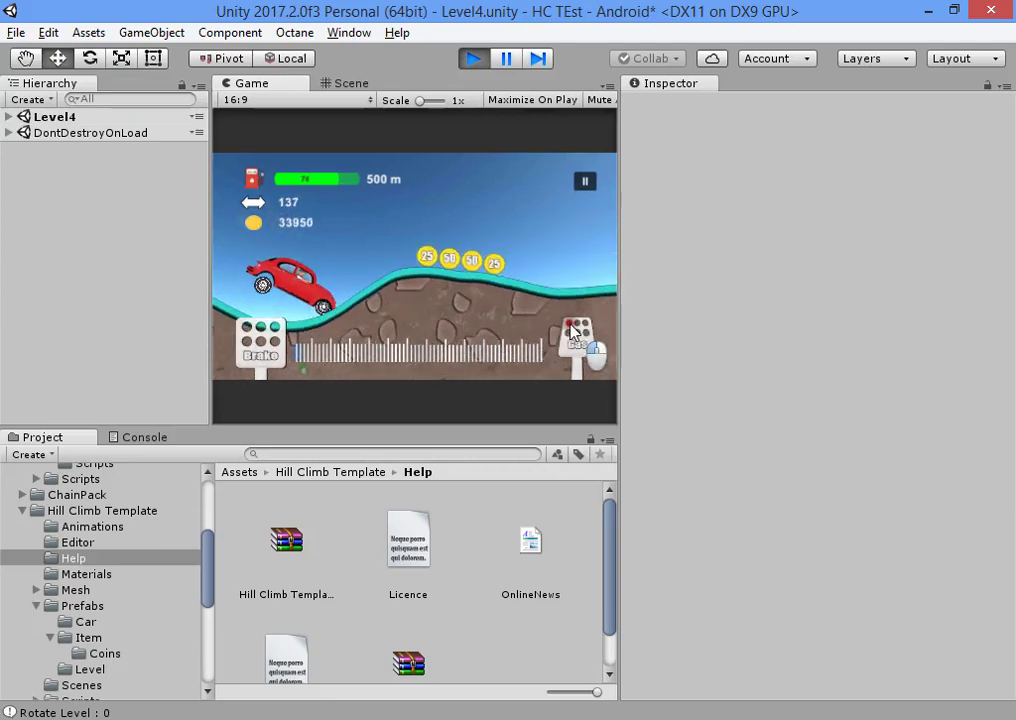
pyautogui.click(480, 61)
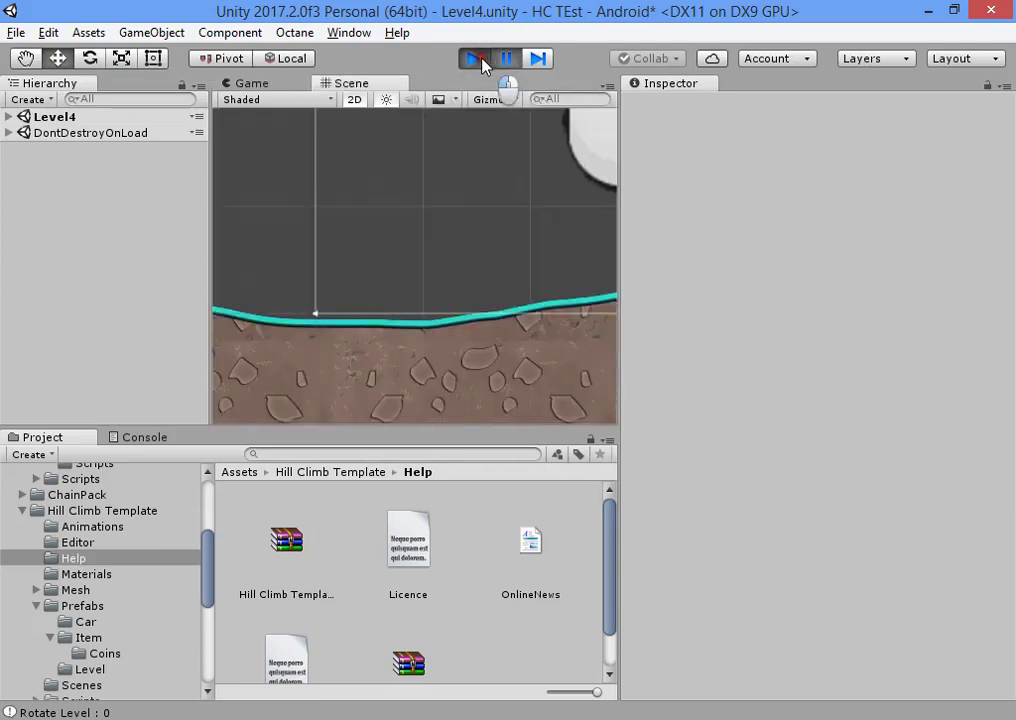
# Collapse CoinSpawner and set Terrain Template's cap height to 0.58 and cap offset to 0.1.
pyautogui.click(24, 165)
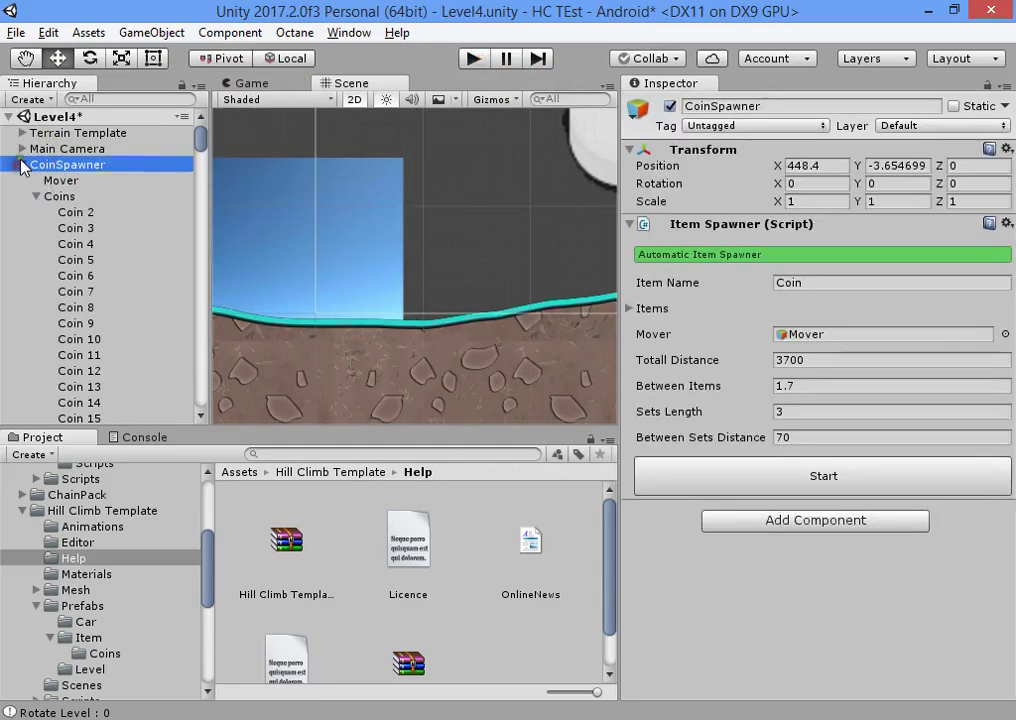
pyautogui.click(22, 165)
pyautogui.click(78, 132)
pyautogui.scroll(-10, 760, 400)
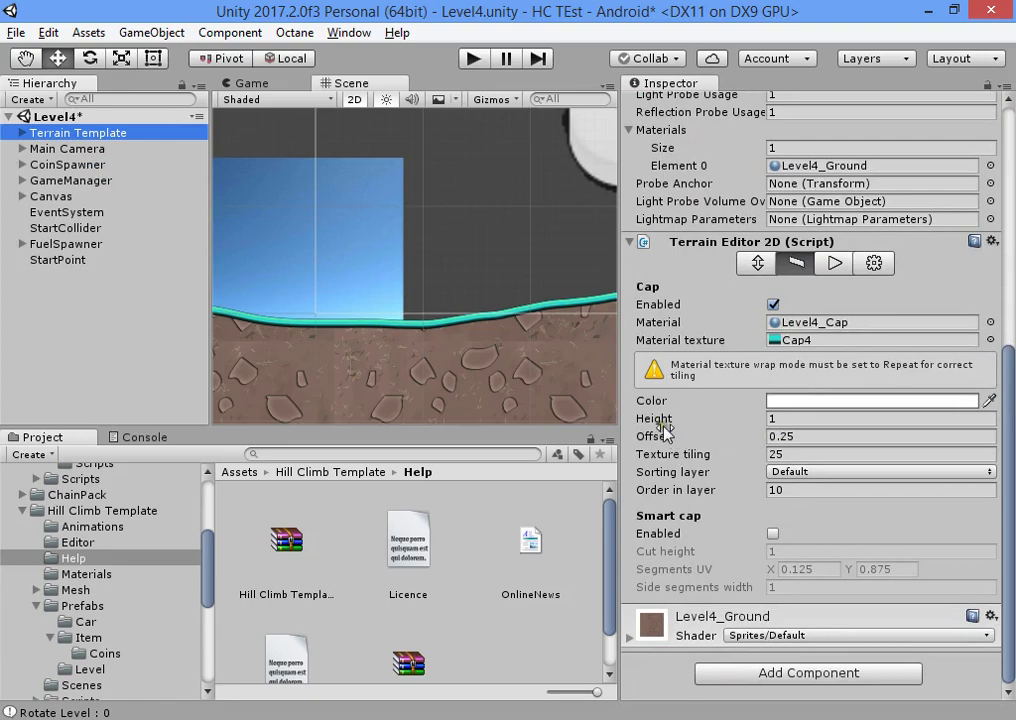
pyautogui.moveTo(658, 420); pyautogui.dragTo(639, 420)
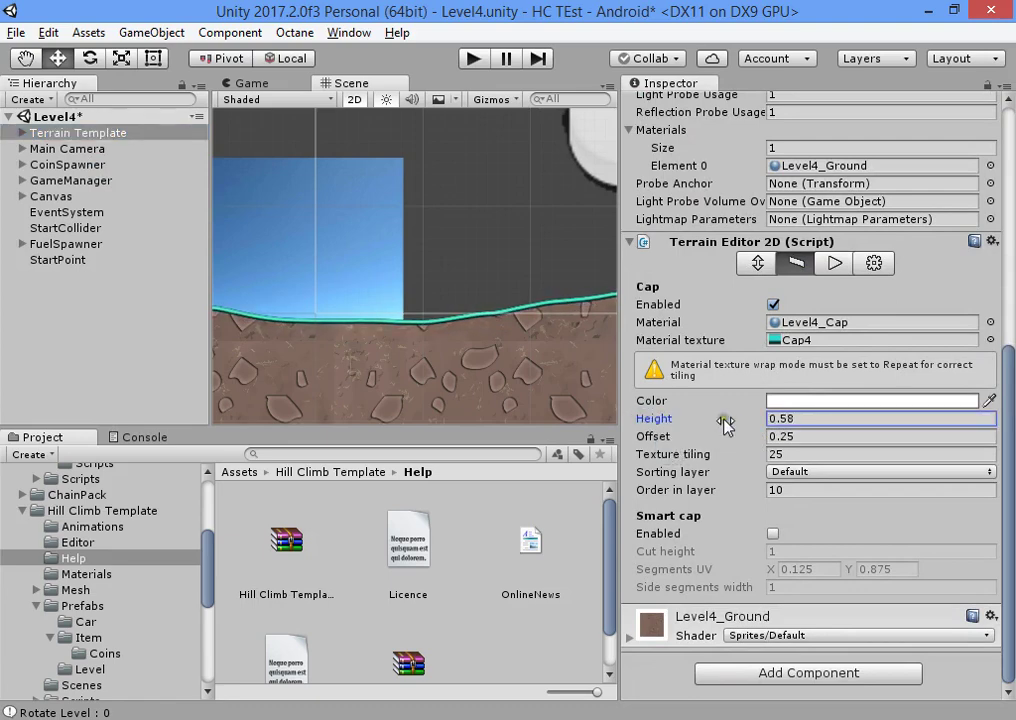
pyautogui.moveTo(706, 440); pyautogui.dragTo(645, 436)
pyautogui.click(286, 149)
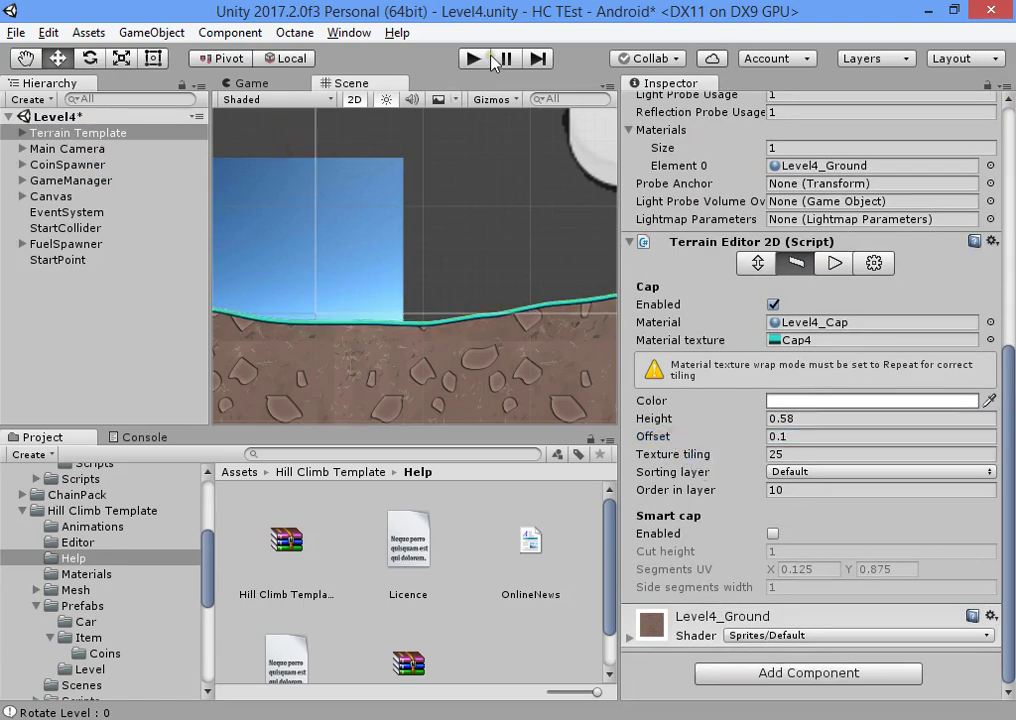
# Play-test the level with the thinner terrain cap by accelerating the car along the road, and stop the run.
pyautogui.click(474, 58)
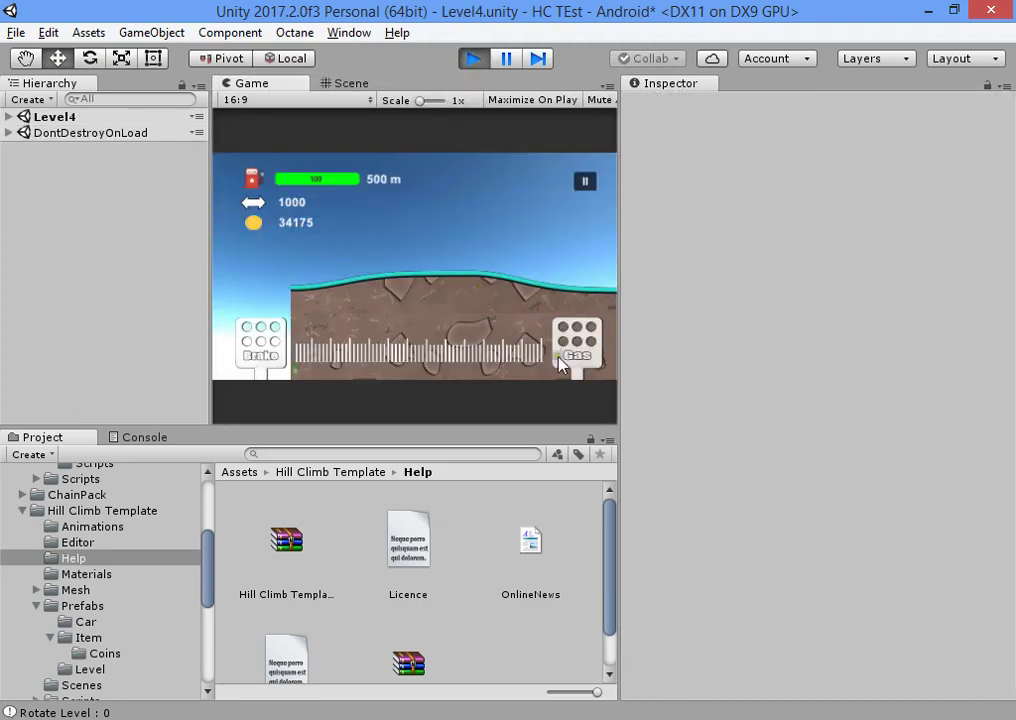
pyautogui.click(577, 350)
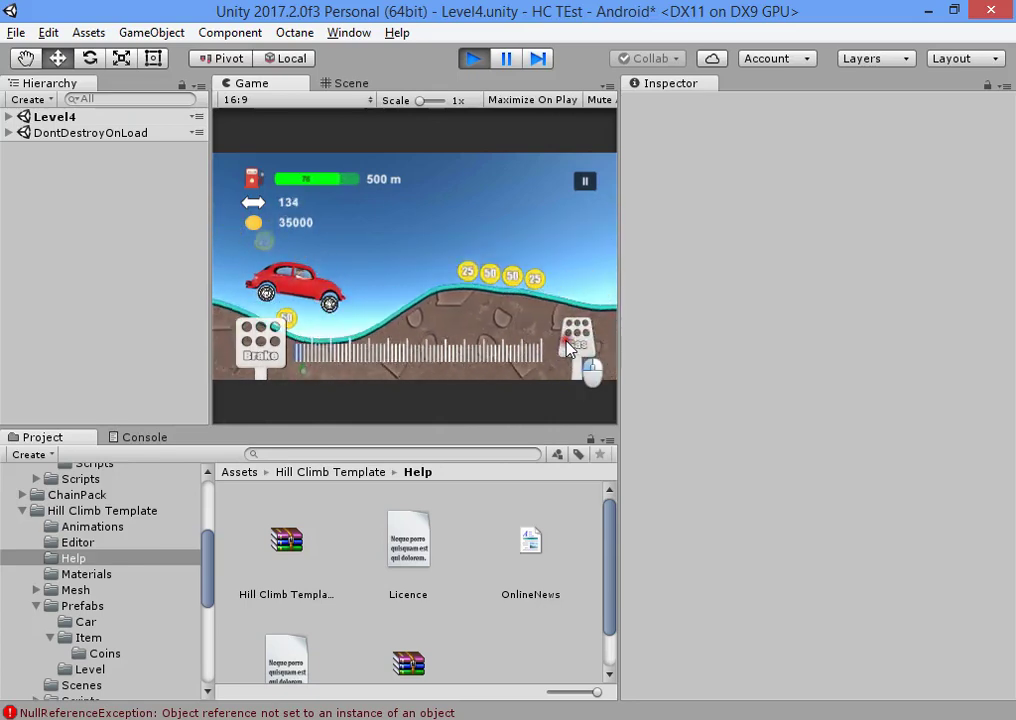
pyautogui.click(473, 58)
pyautogui.click(664, 716)
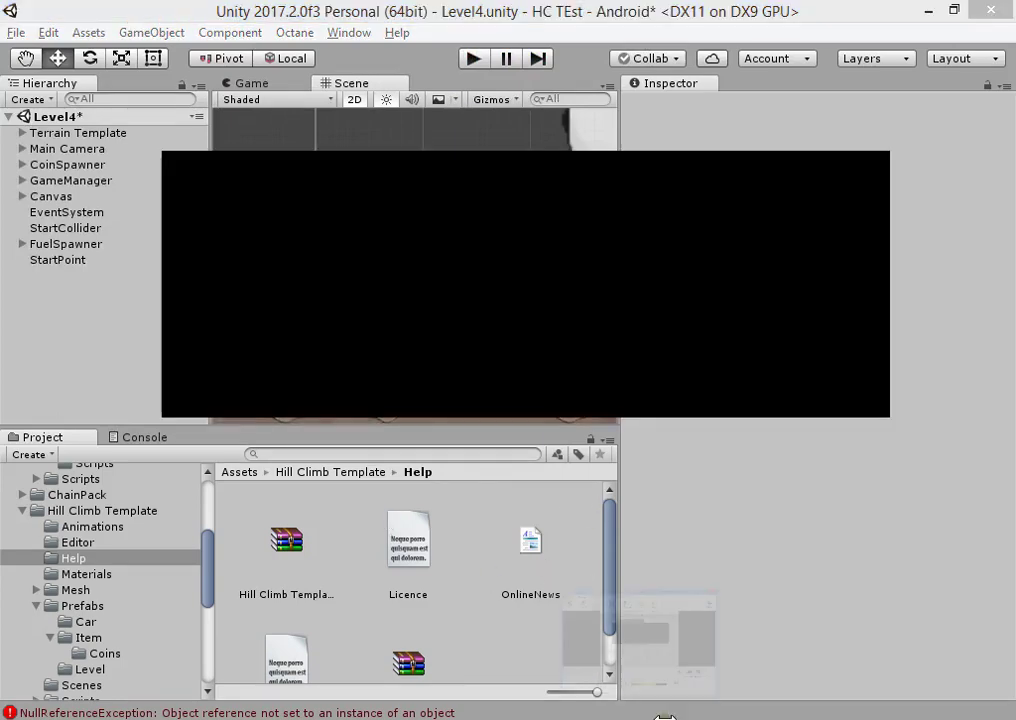
pyautogui.moveTo(368, 70); pyautogui.dragTo(345, 148)
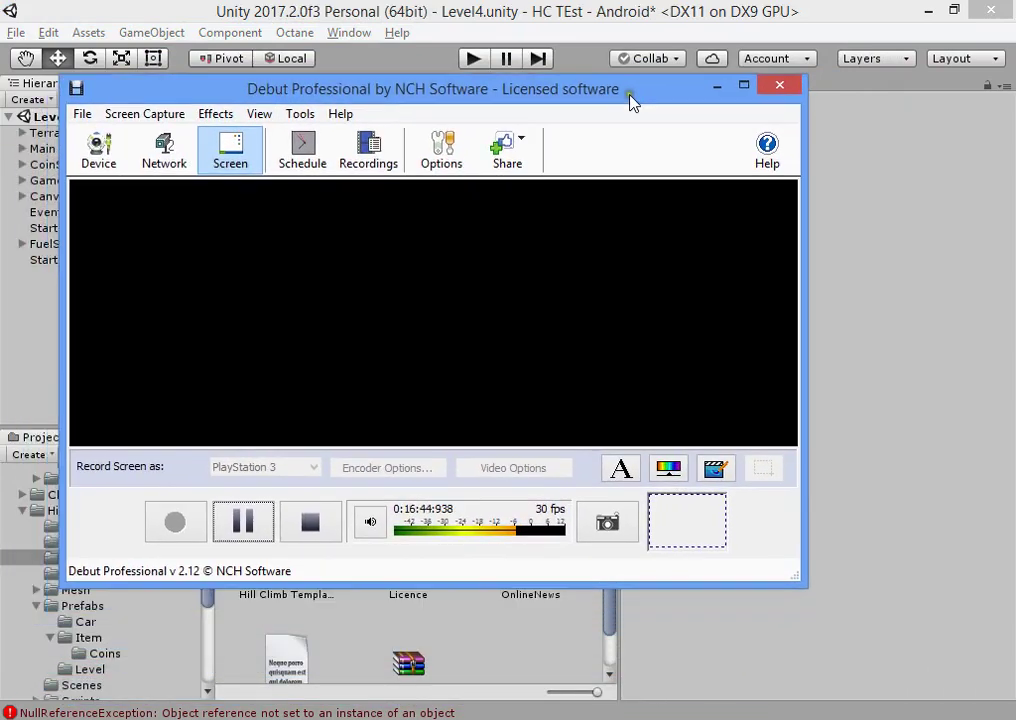